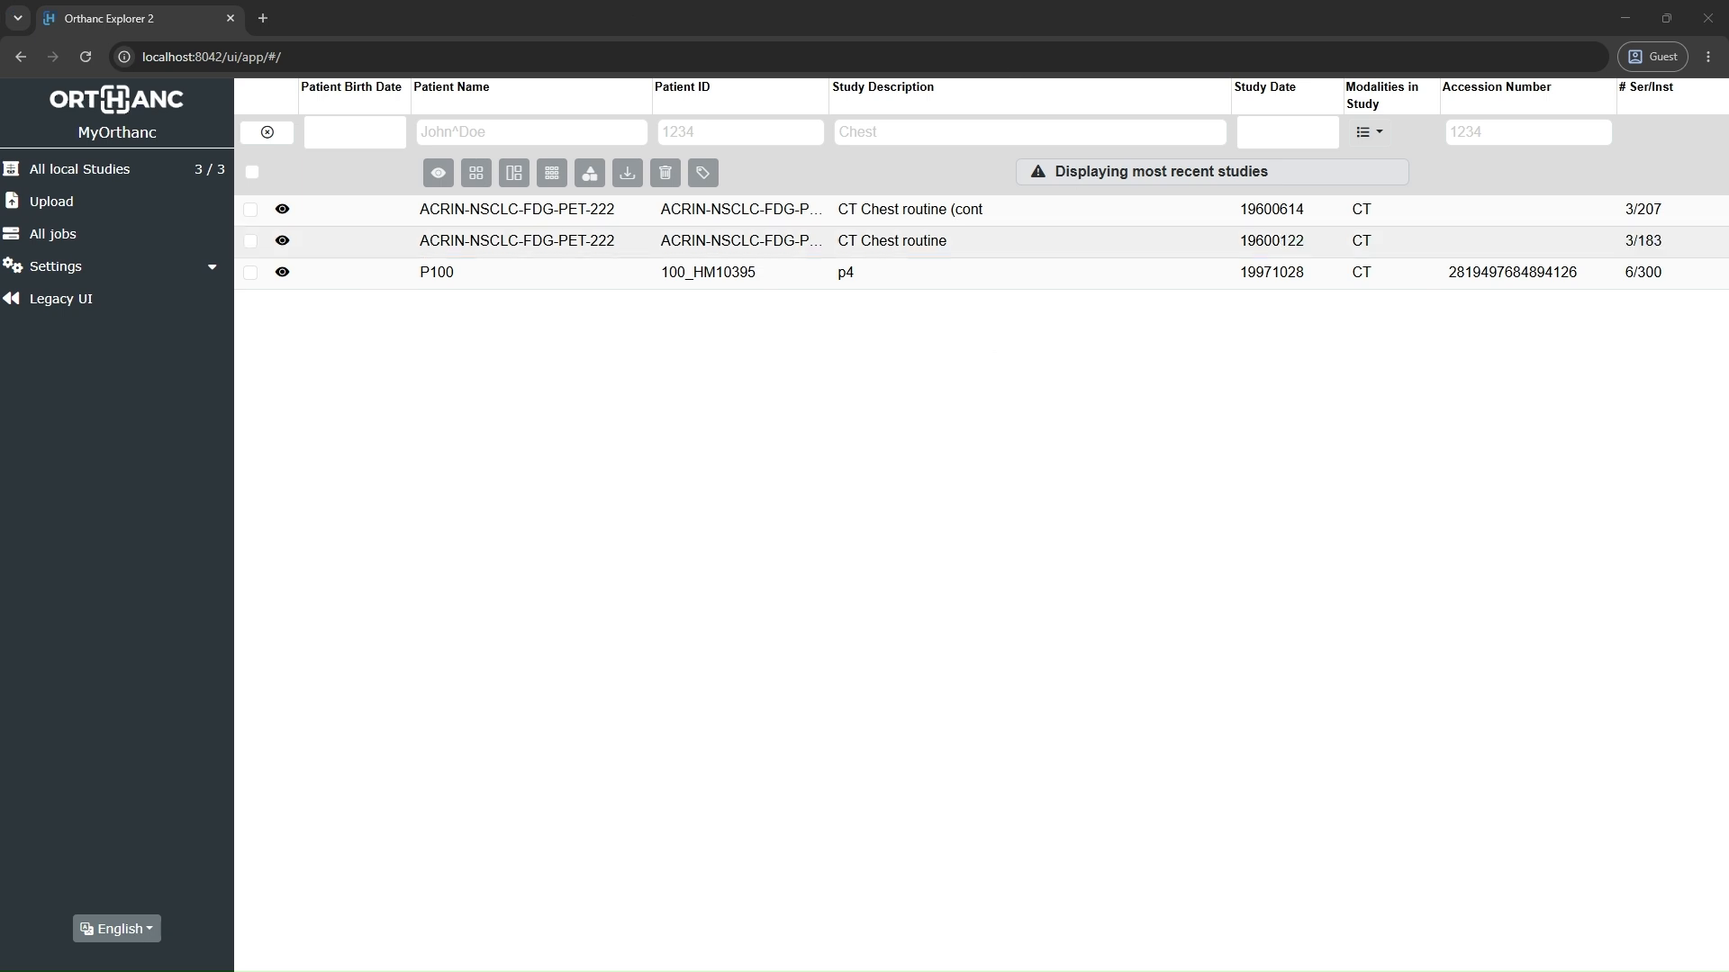
Step: Open orthanc.json from the Configuration folder of the Orthanc Server installation in Notepad
left_click_drag(0, 297, 1067, 106)
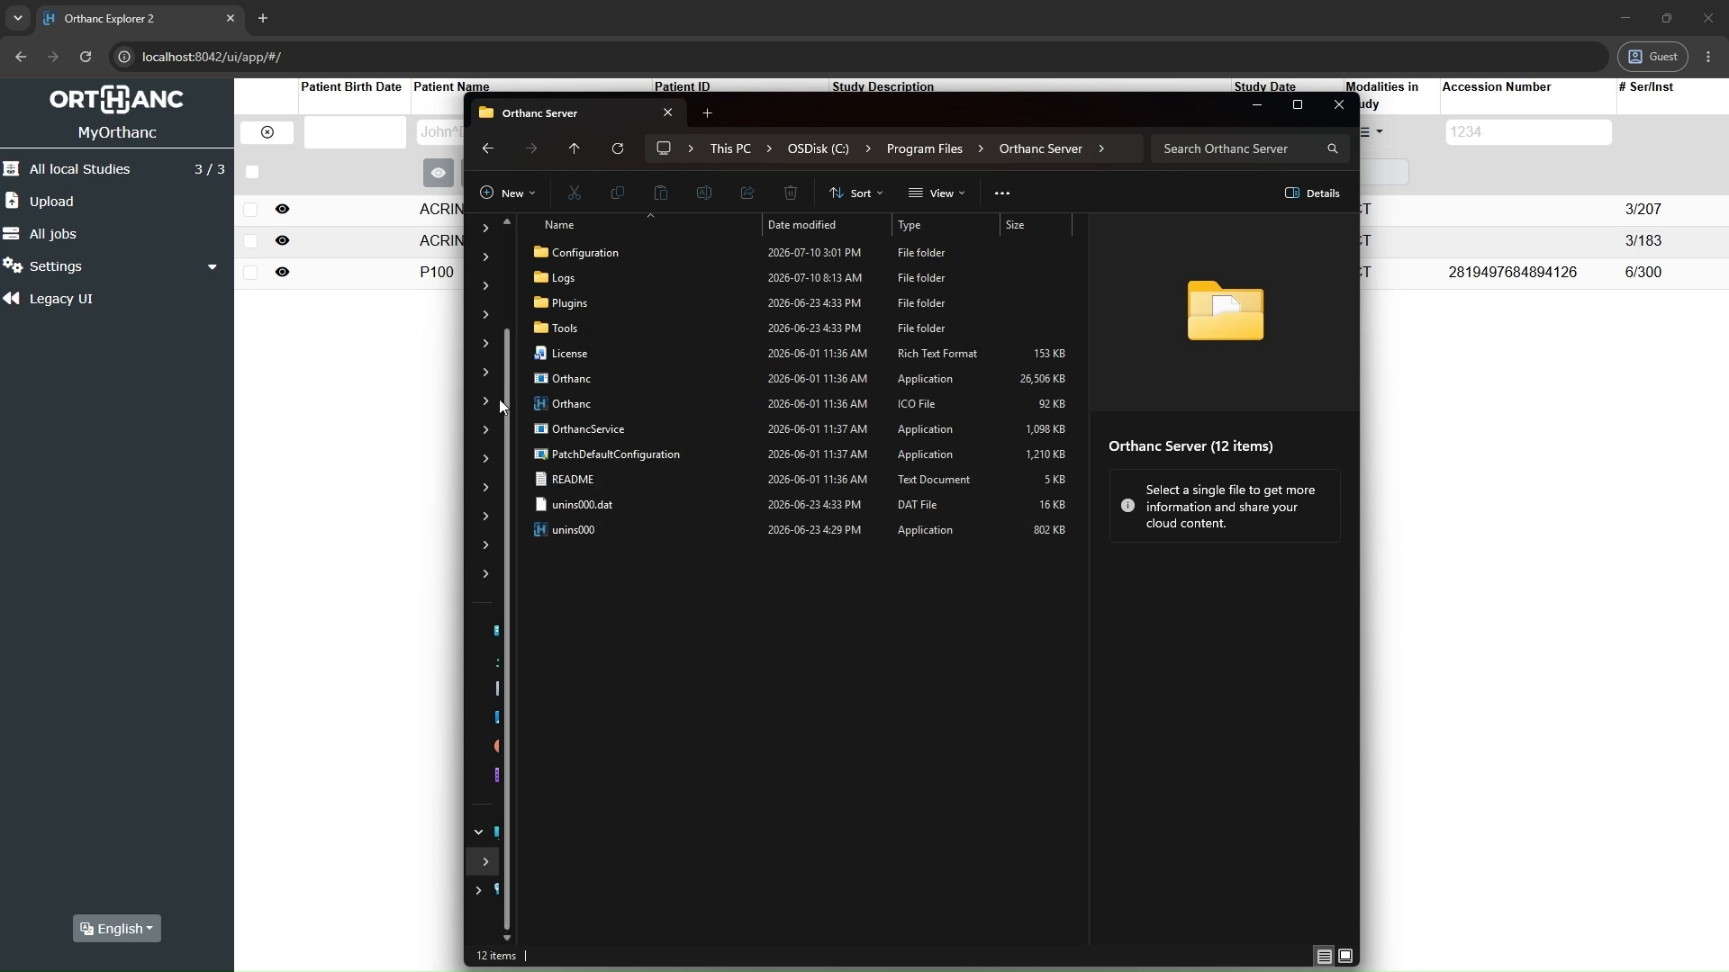
left_click(592, 254)
double_click(590, 252)
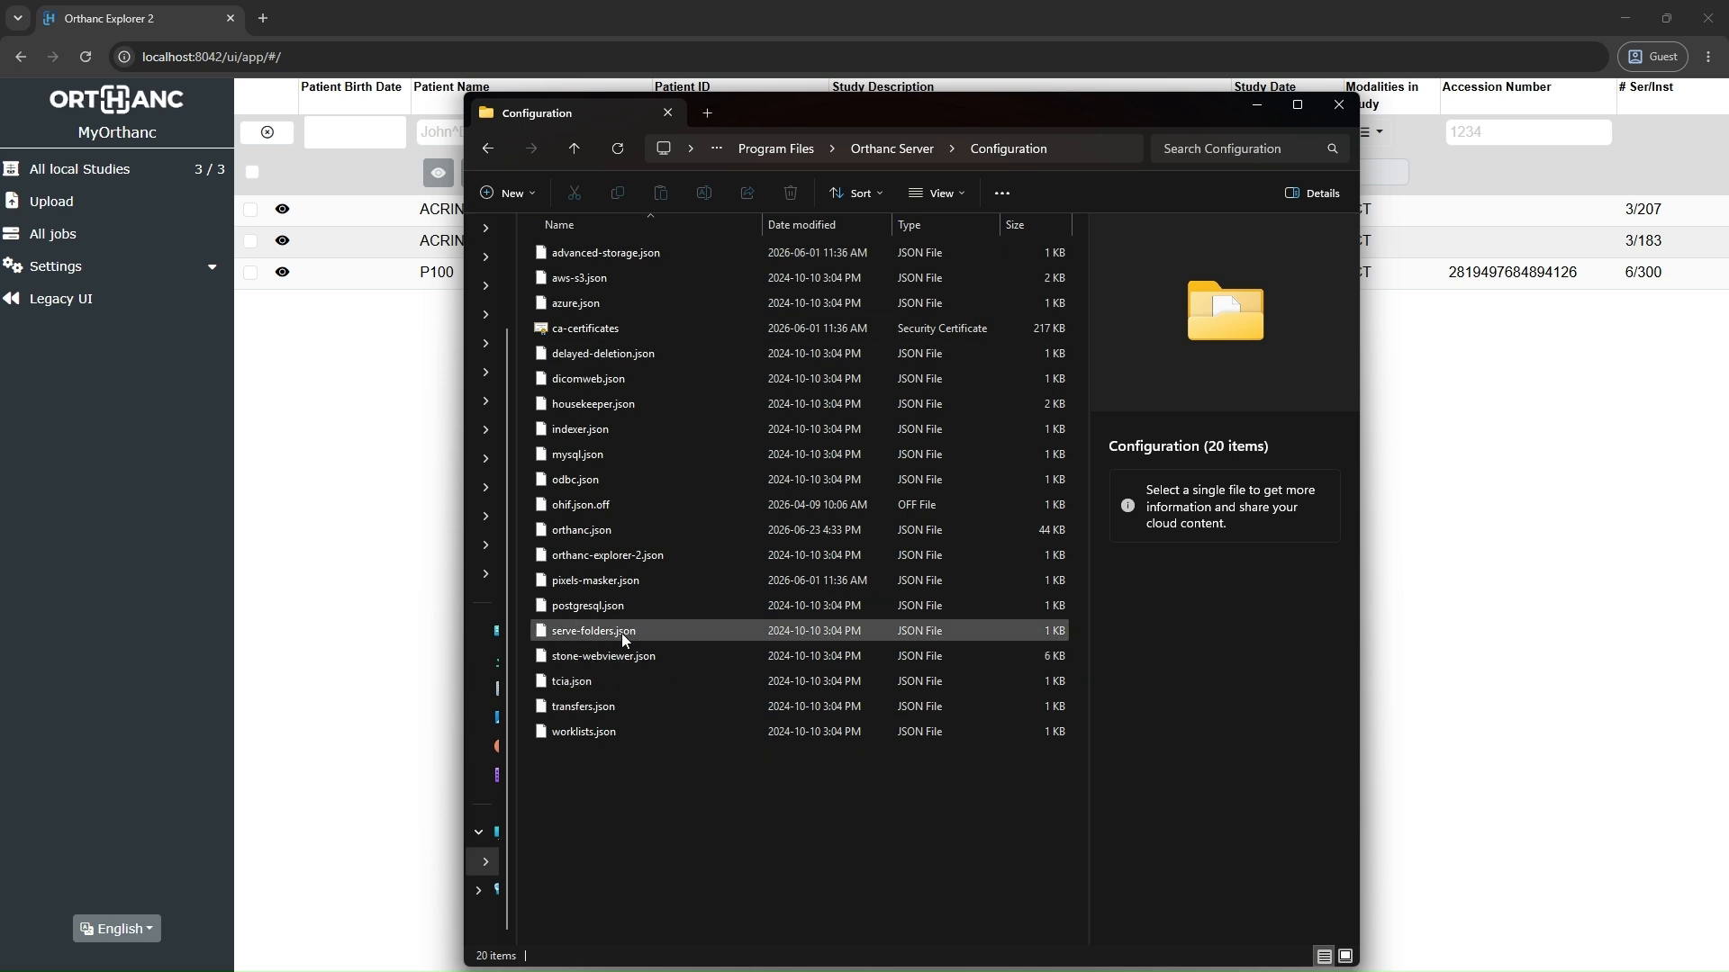
left_click(585, 529)
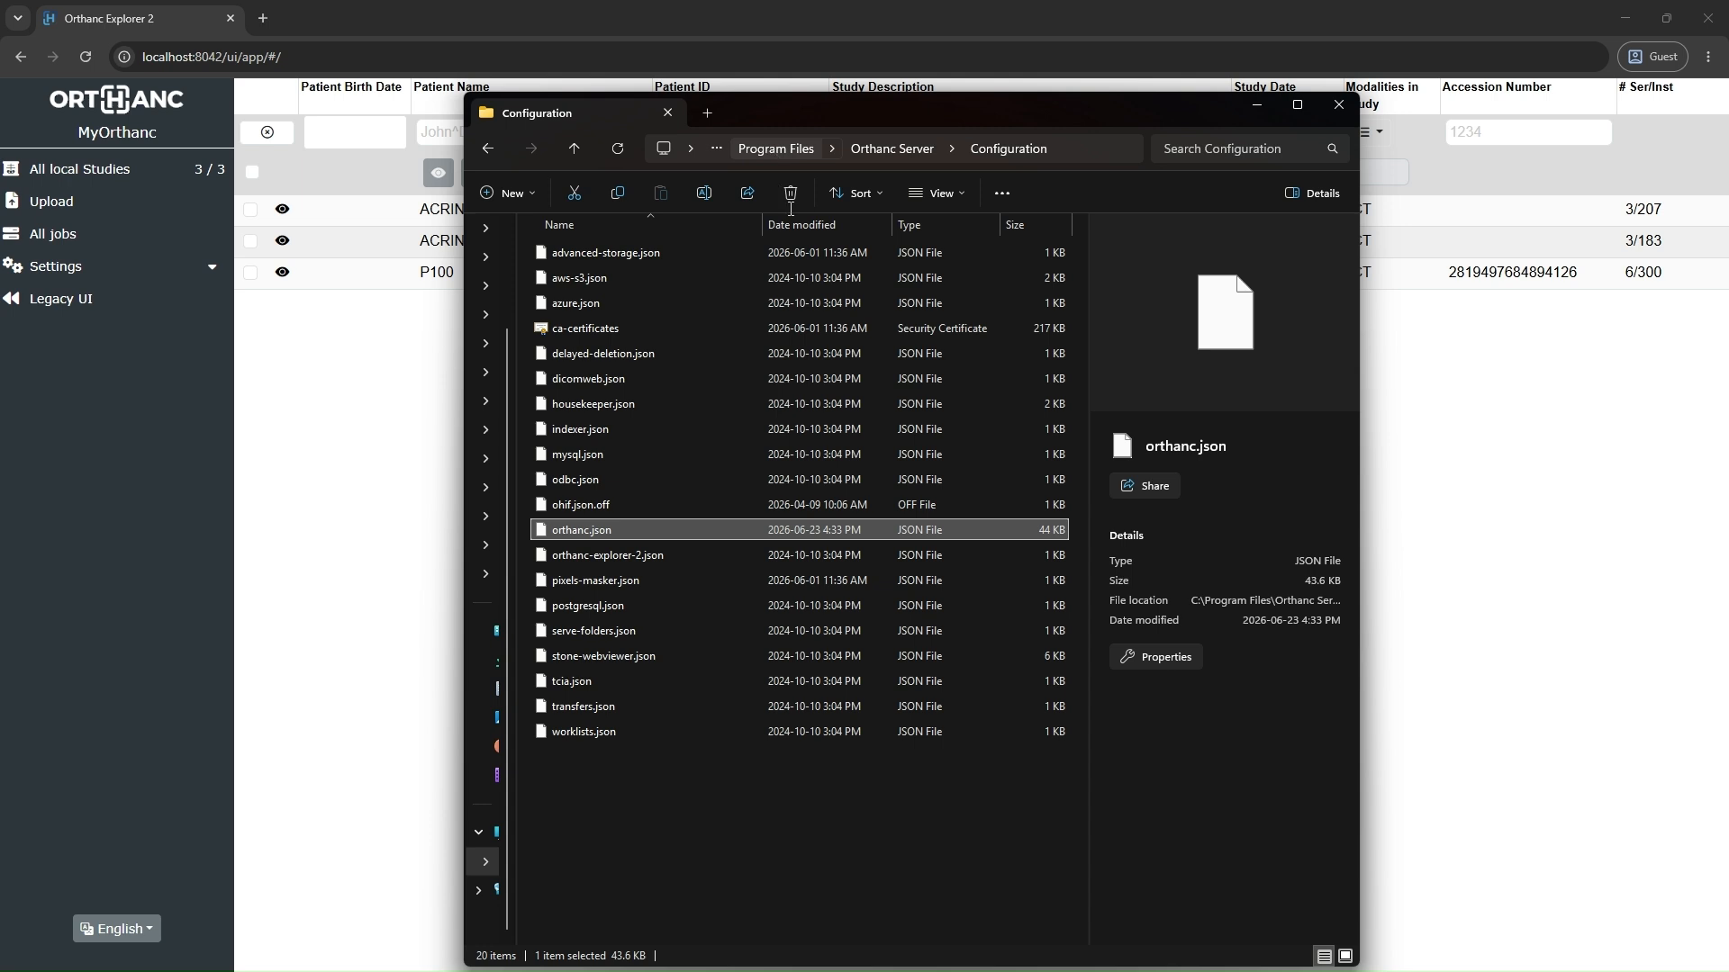
right_click(635, 529)
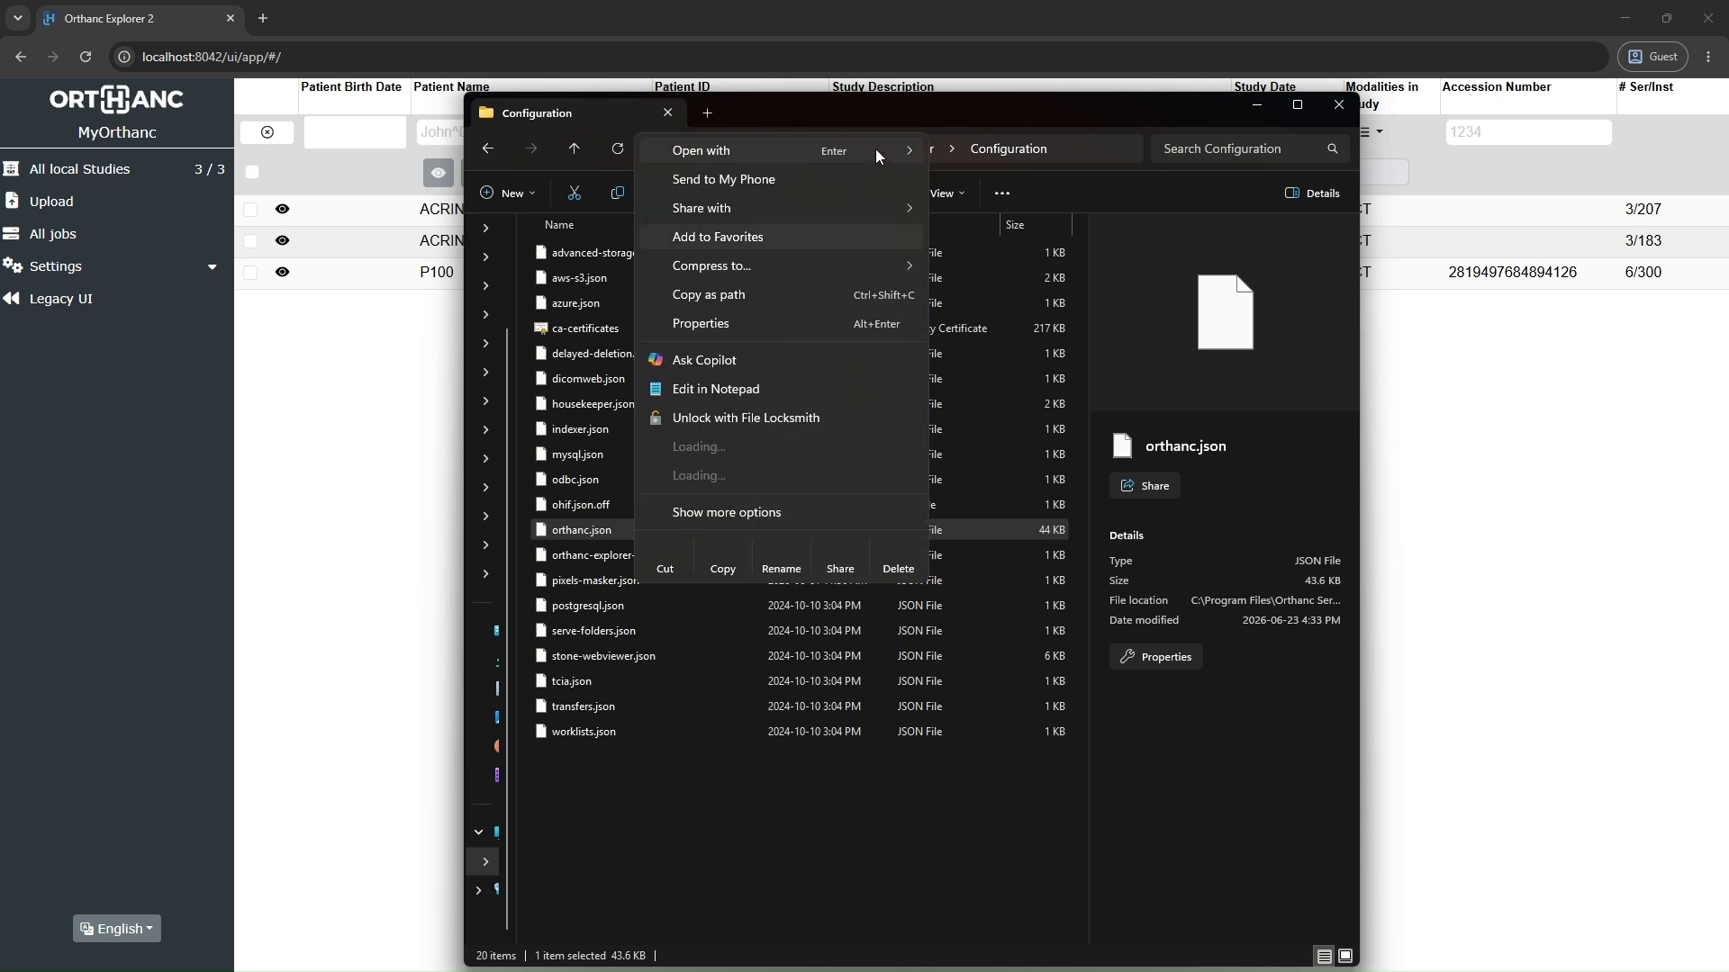
mouse_move(876, 149)
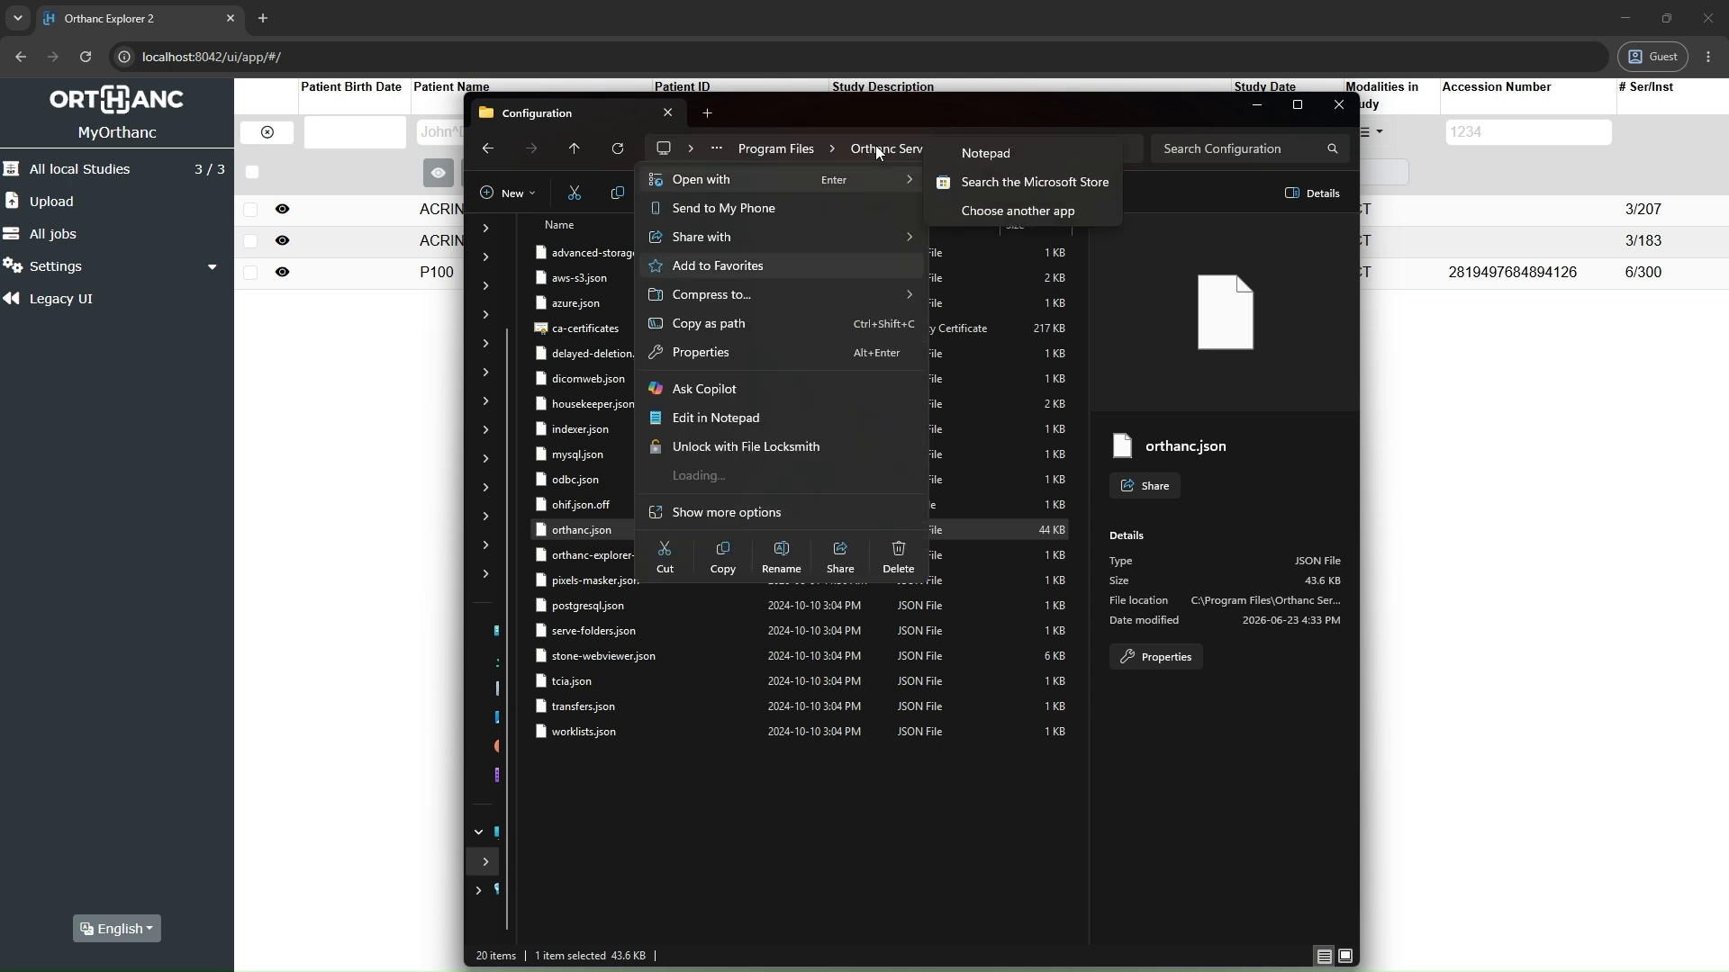
left_click(960, 154)
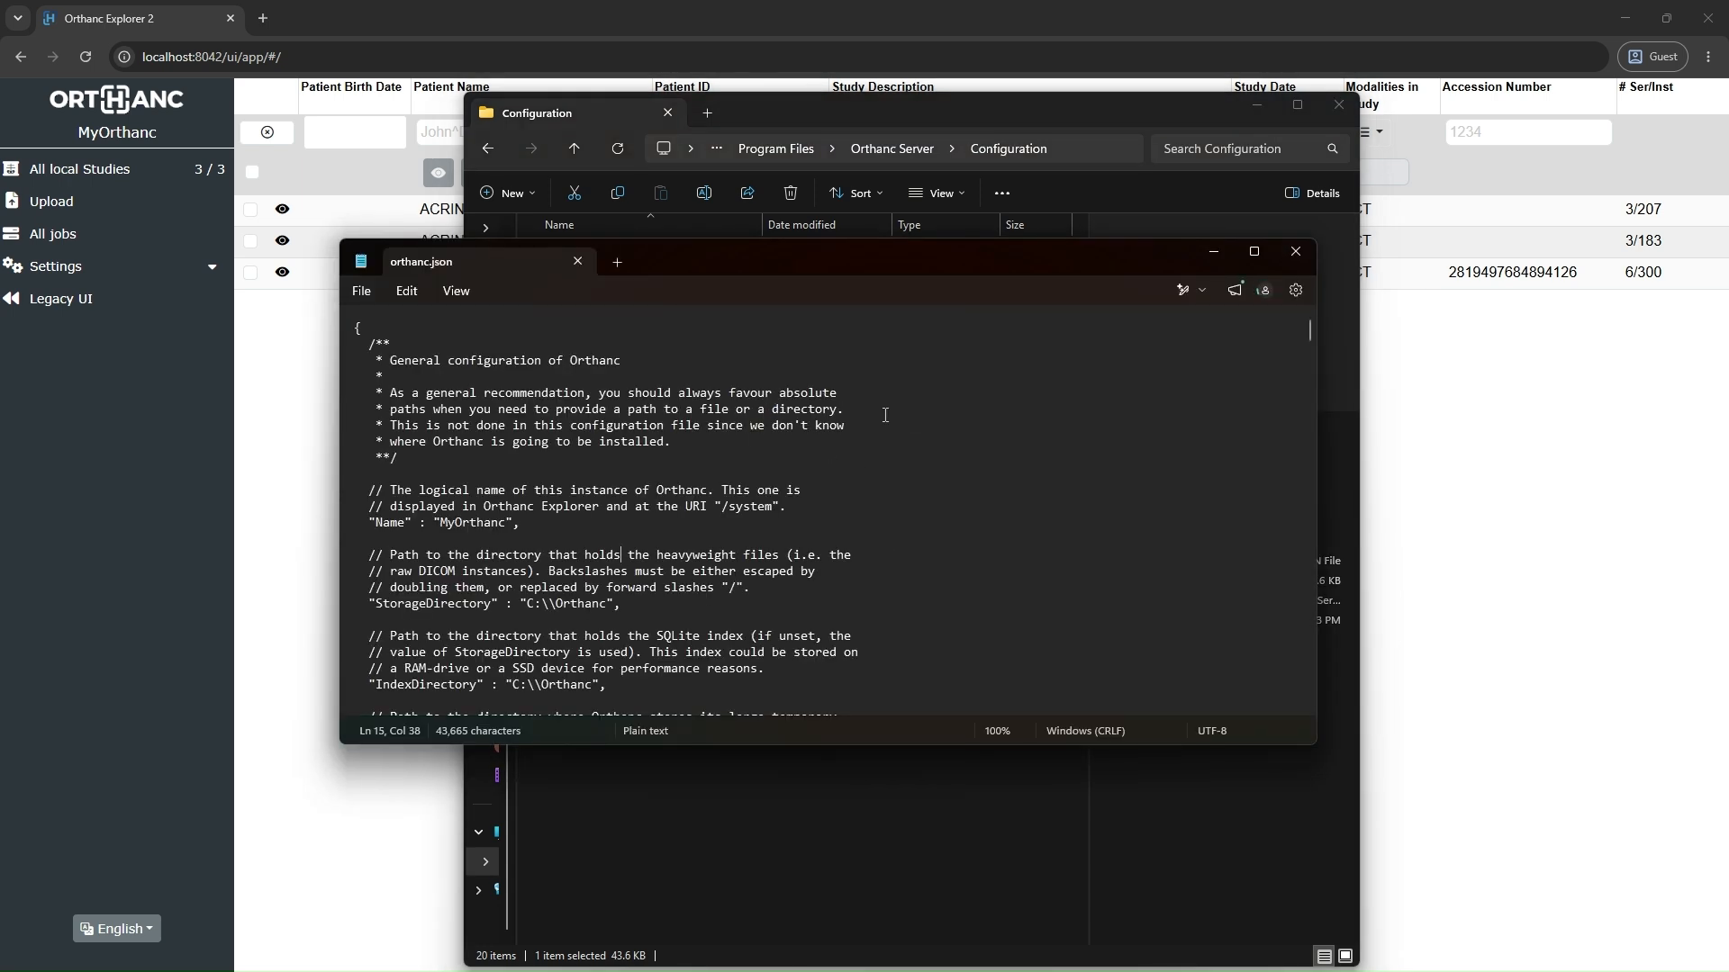
Step: Close the orthanc.json window and launch Notepad through a Windows search
left_click(1296, 255)
mouse_move(682, 967)
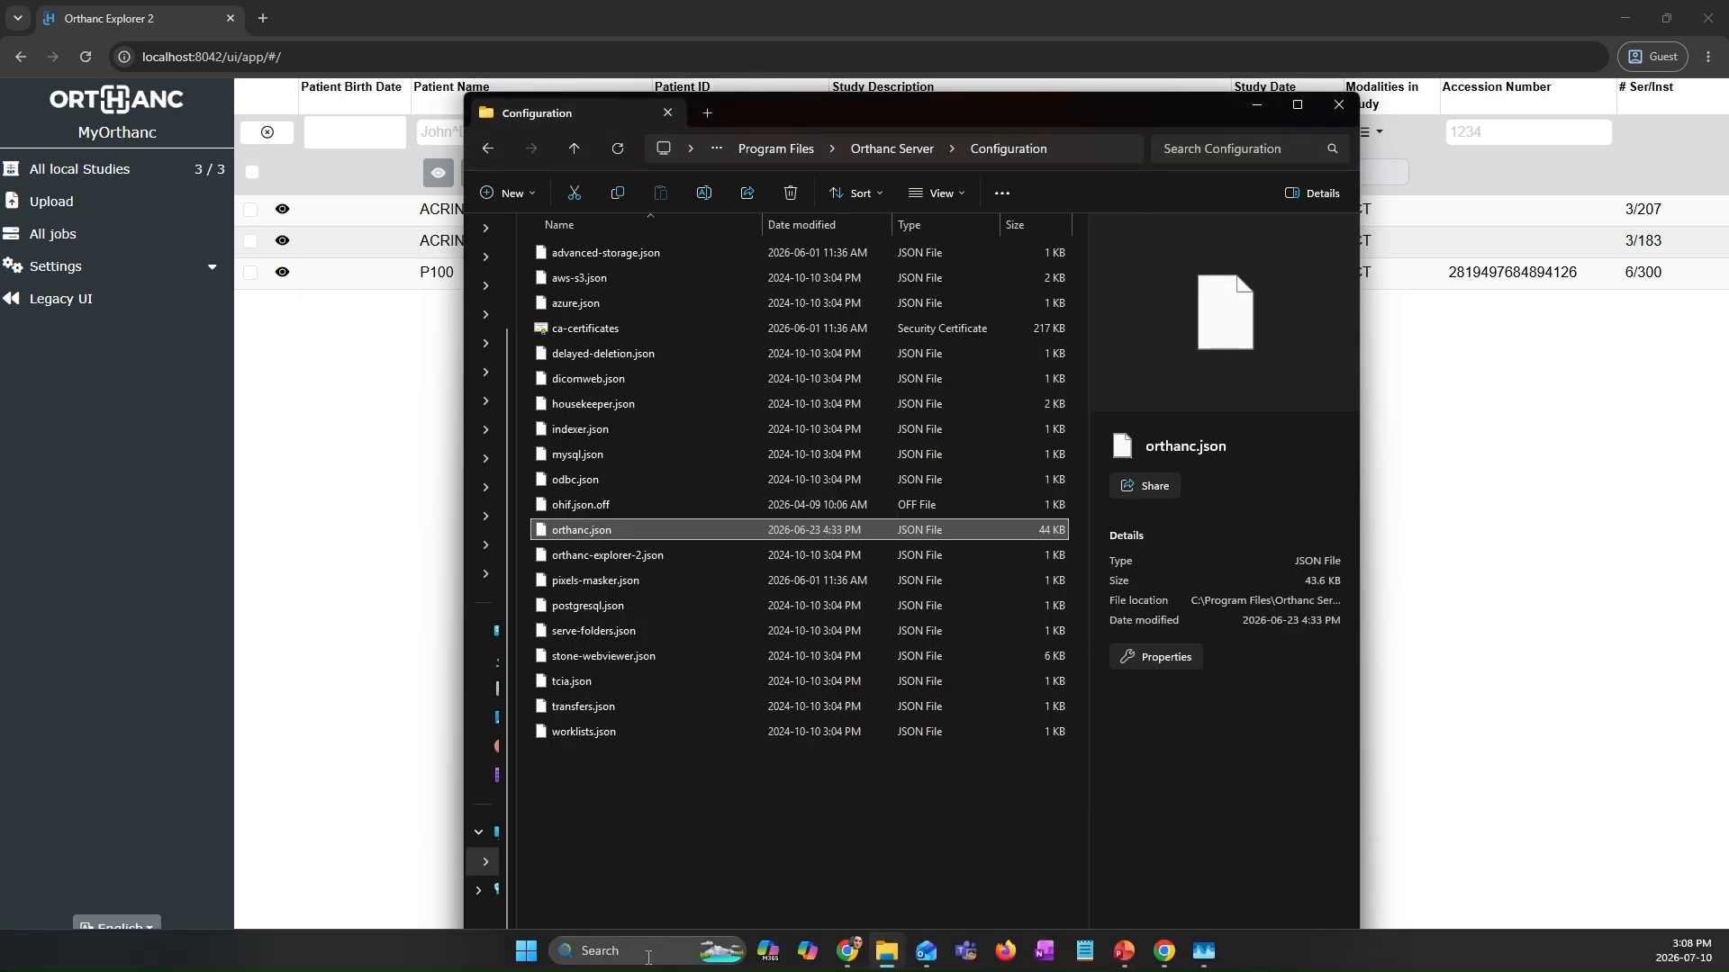
left_click(625, 951)
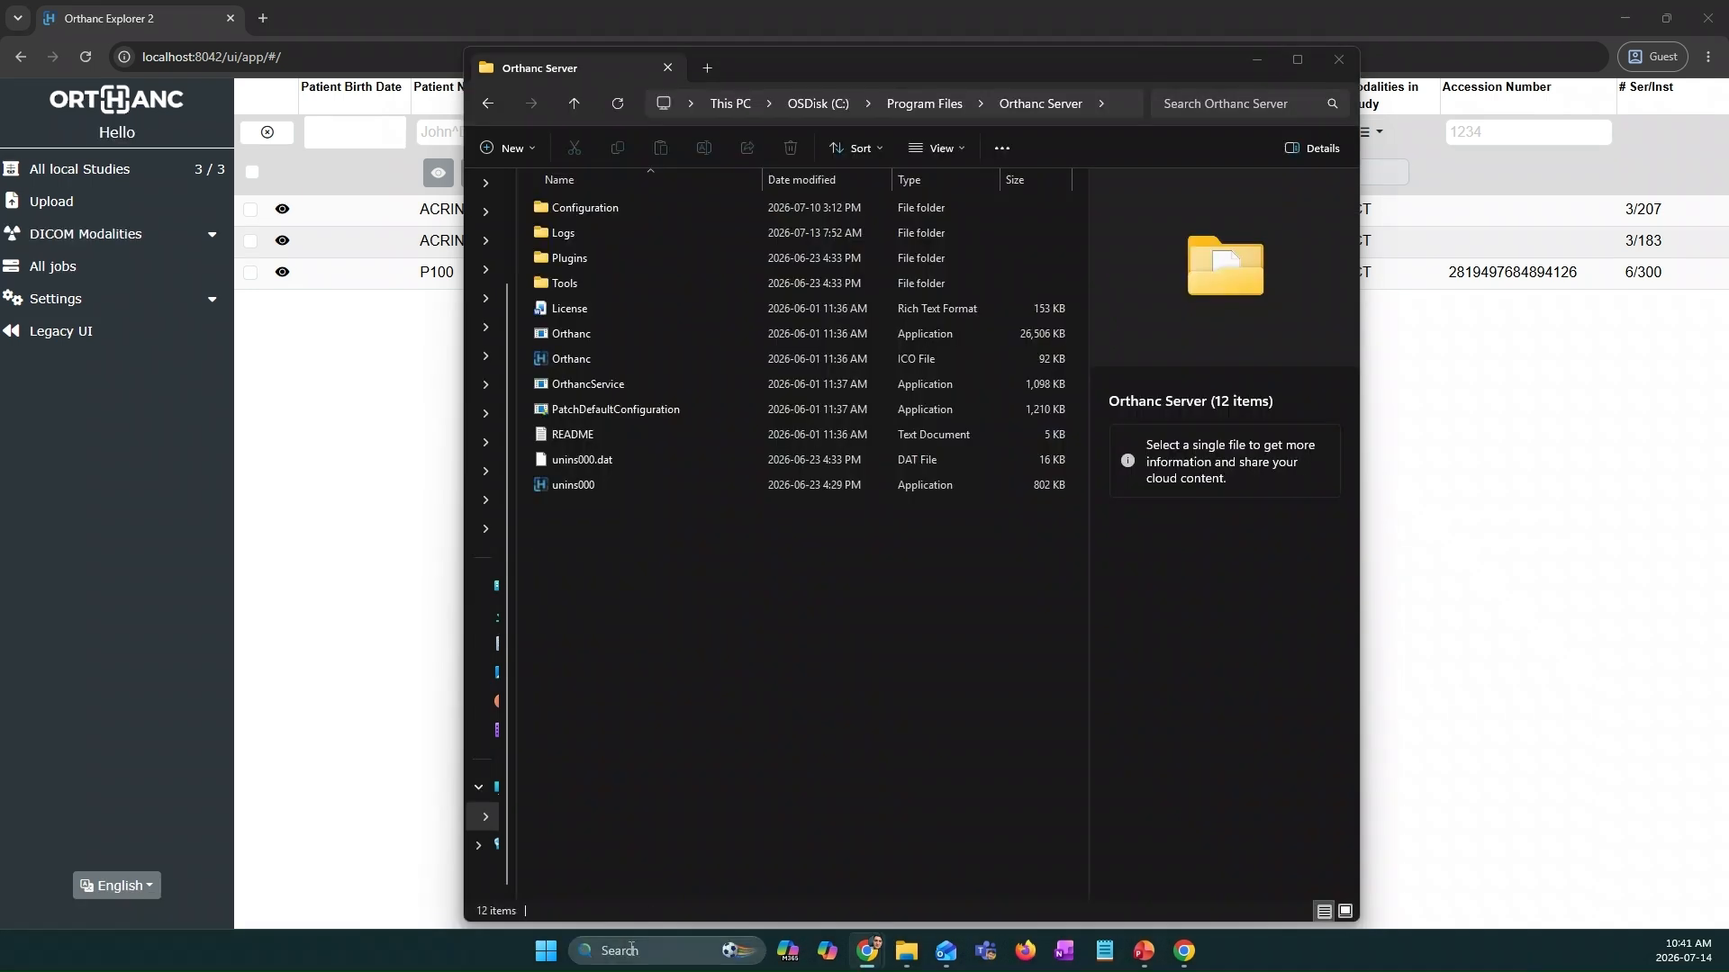
left_click(620, 950)
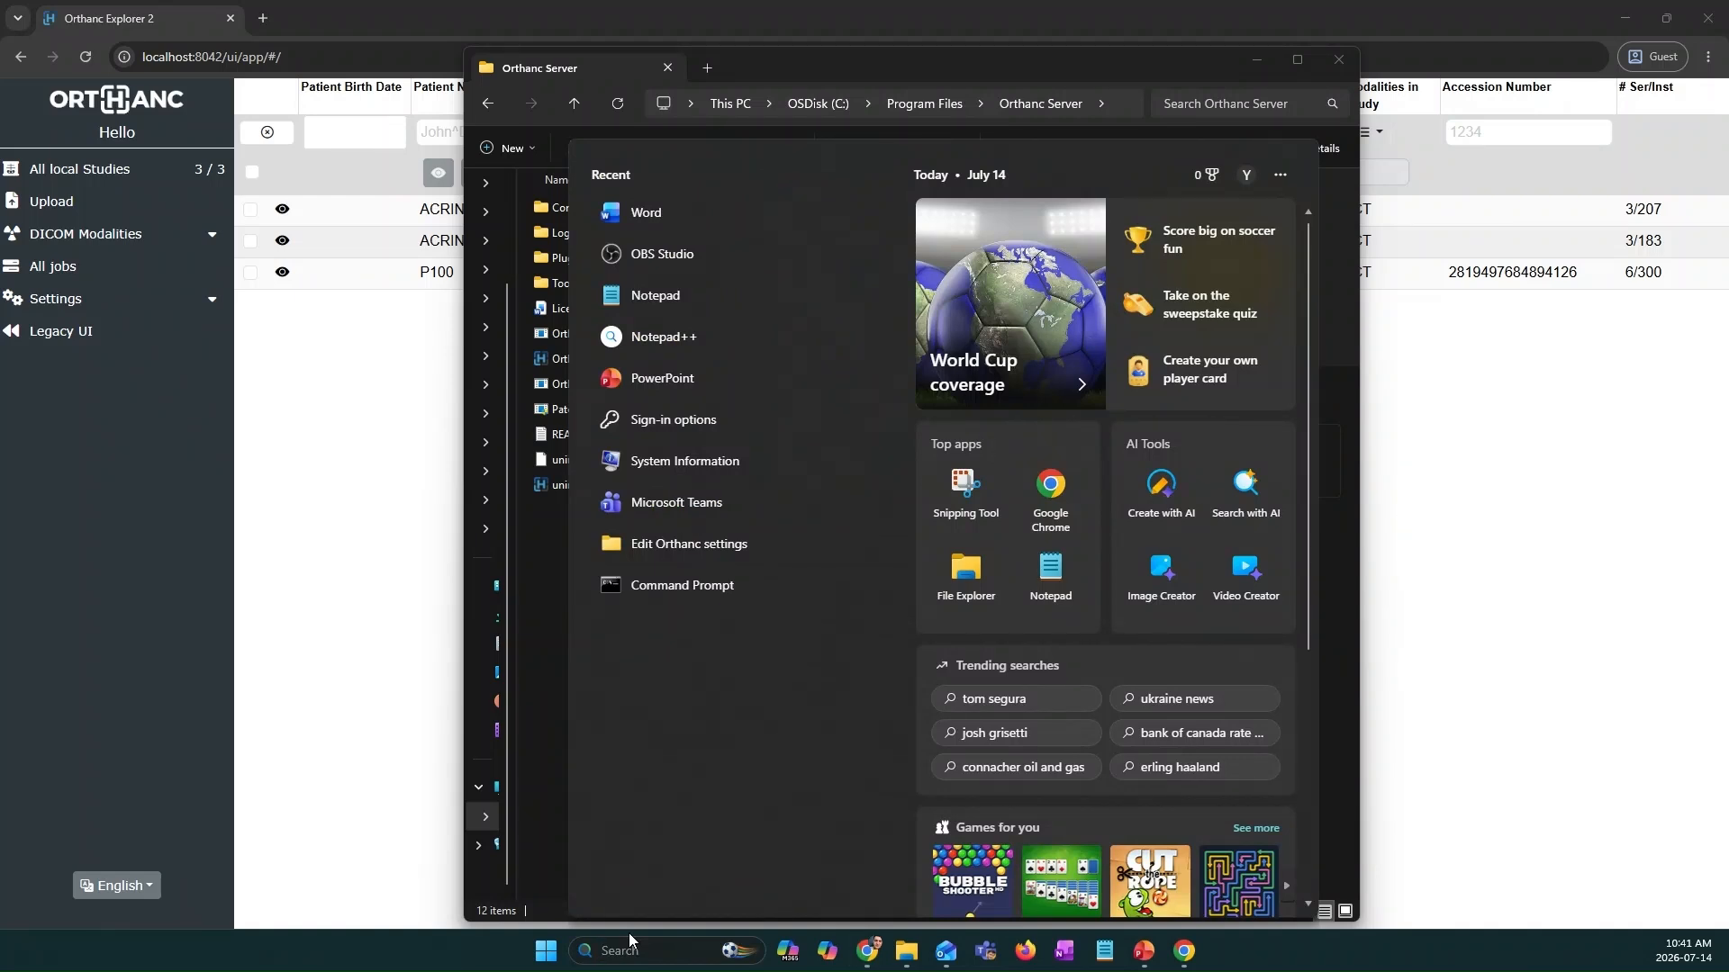
type("not")
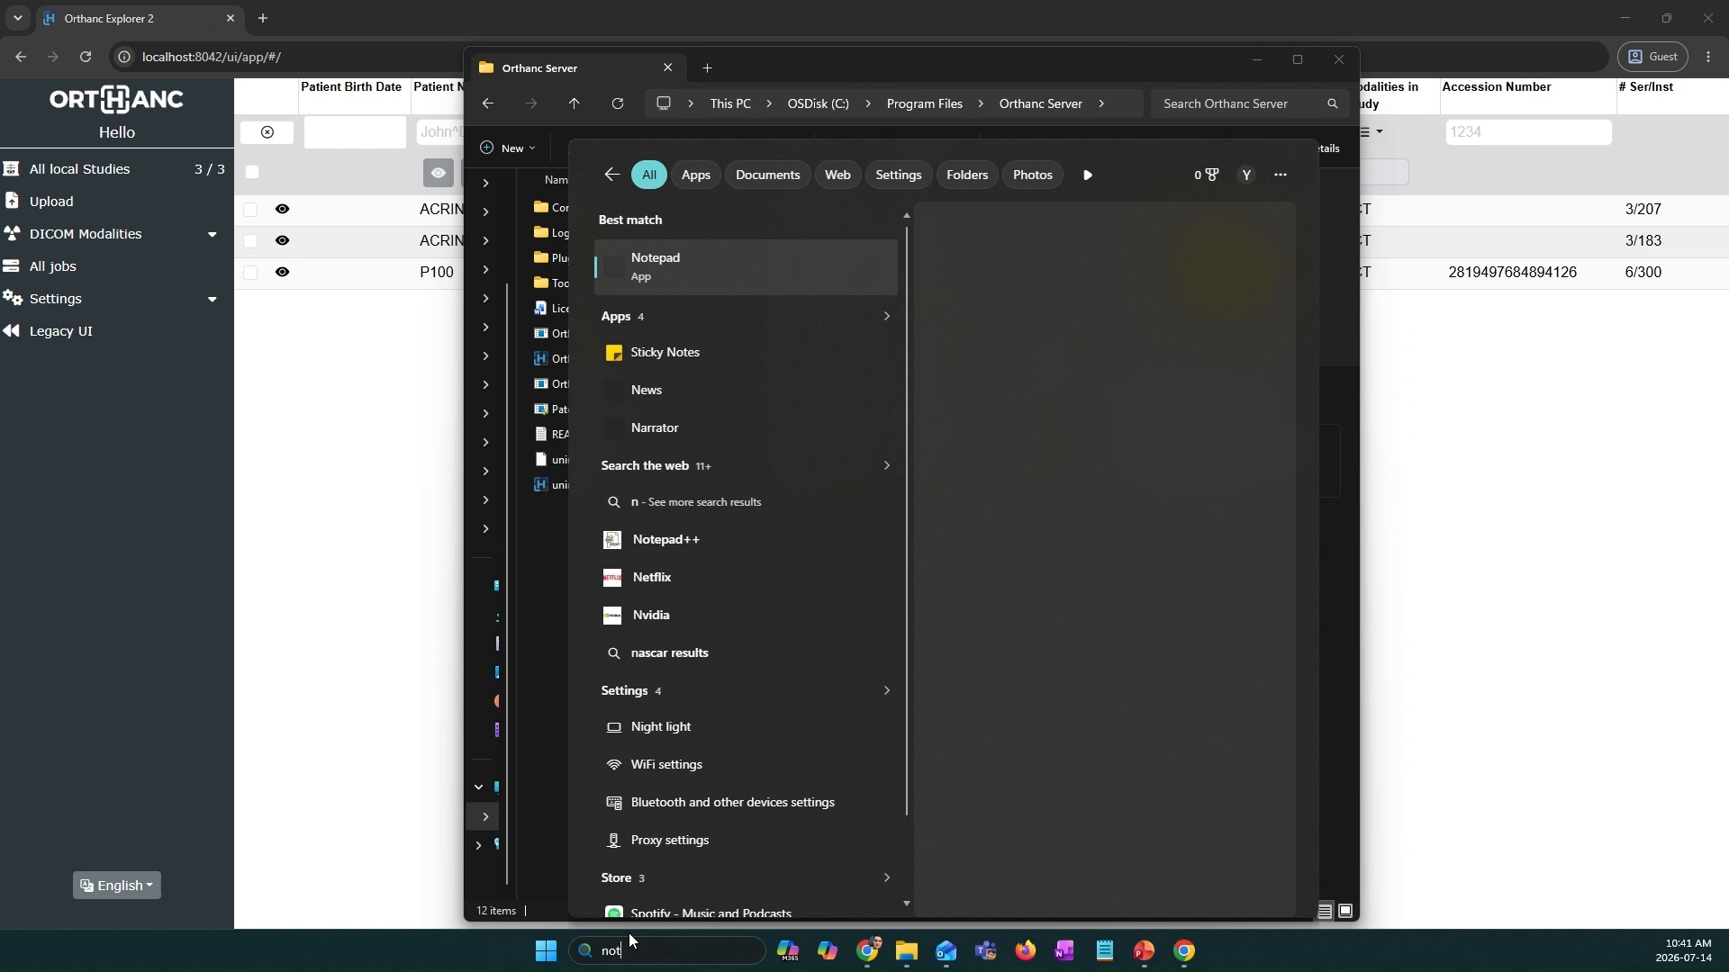
key("Return")
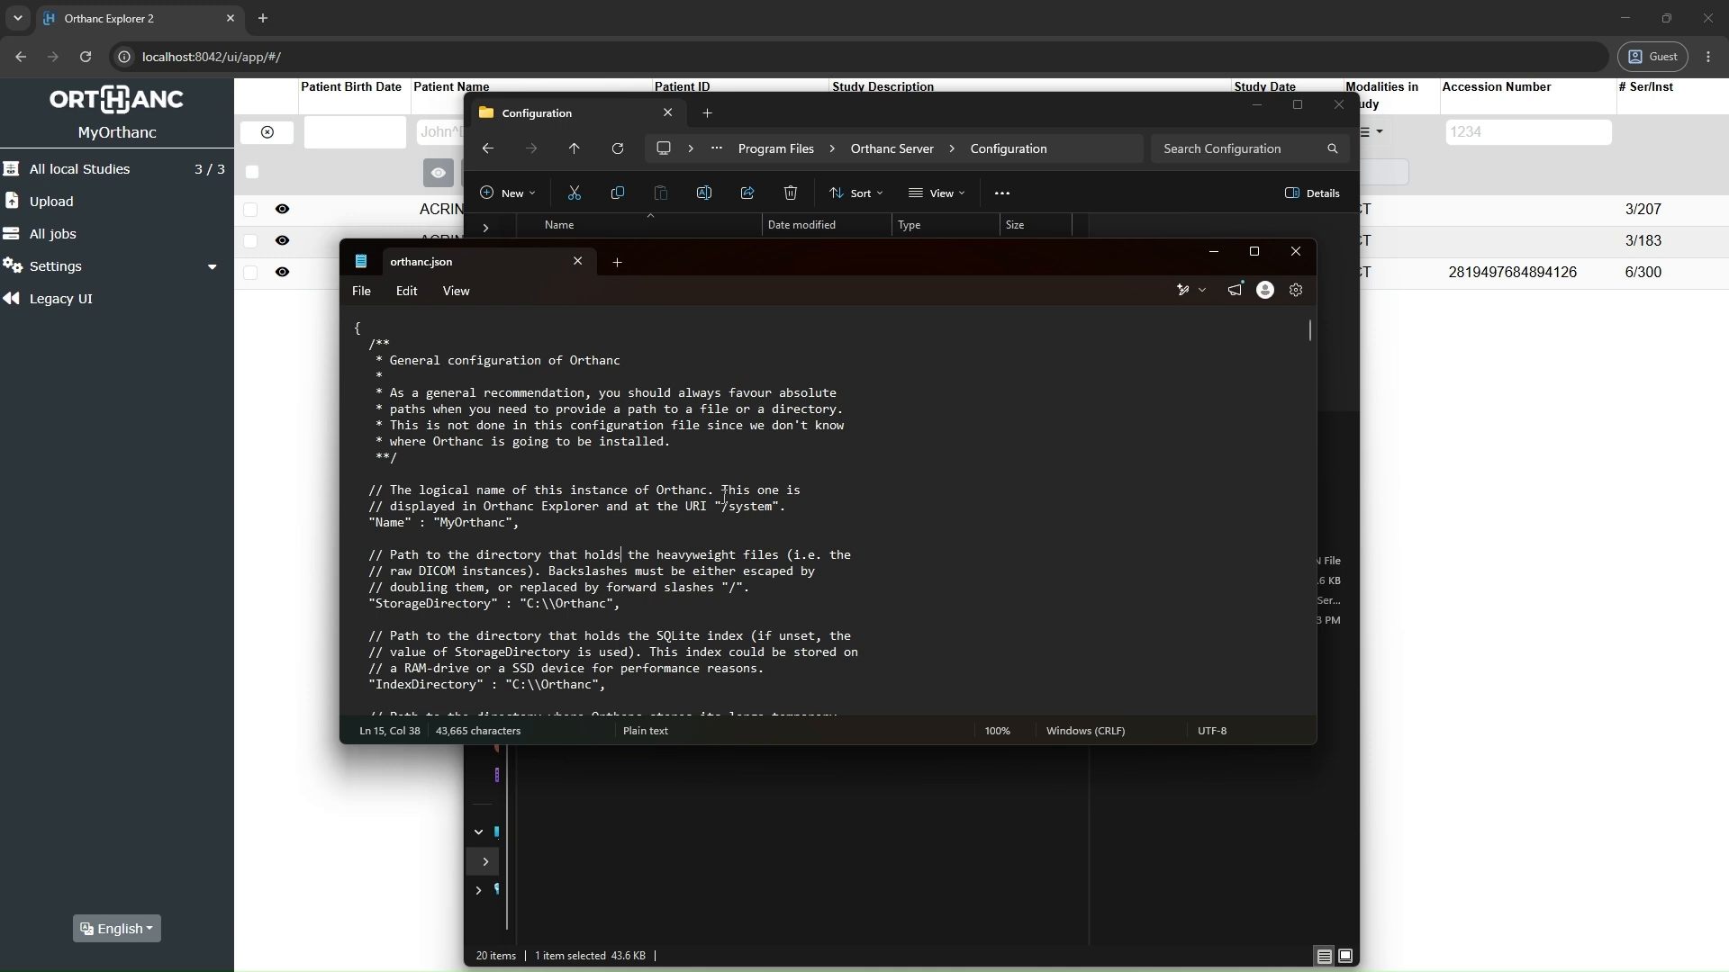
Step: Examine the default settings in orthanc.json, from the instance name and storage paths to the plugin list, and close the file
scroll(716, 477, "down", 4)
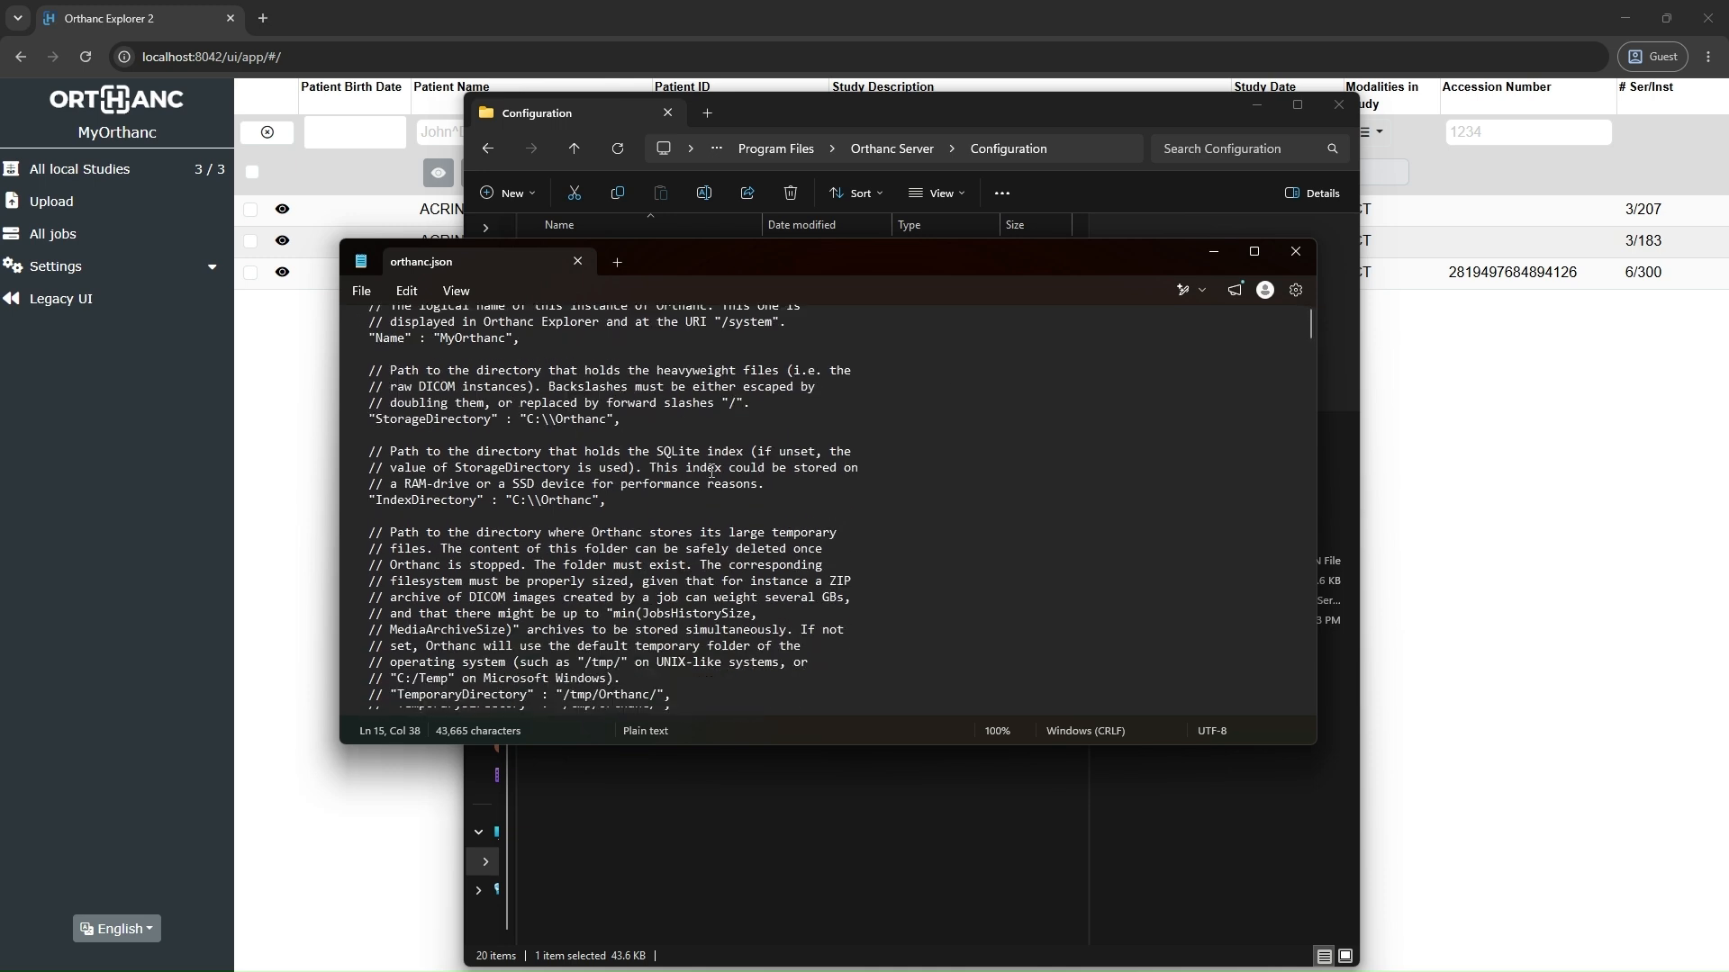
scroll(711, 470, "down", 8)
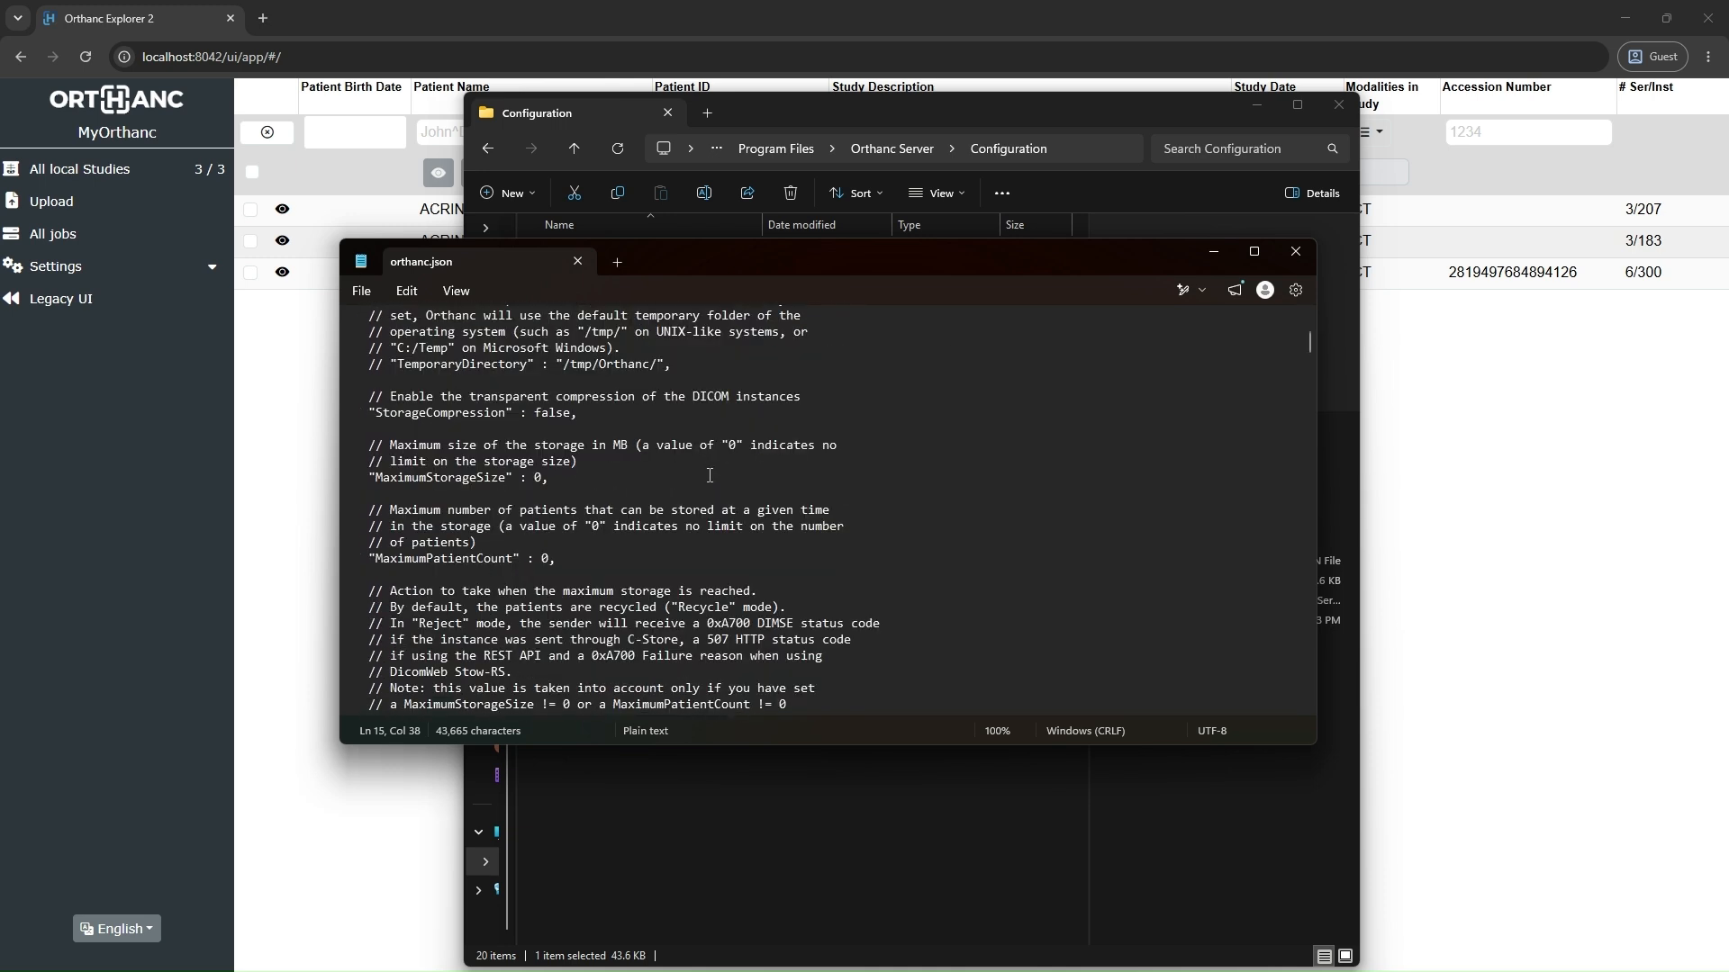
scroll(709, 473, "down", 6)
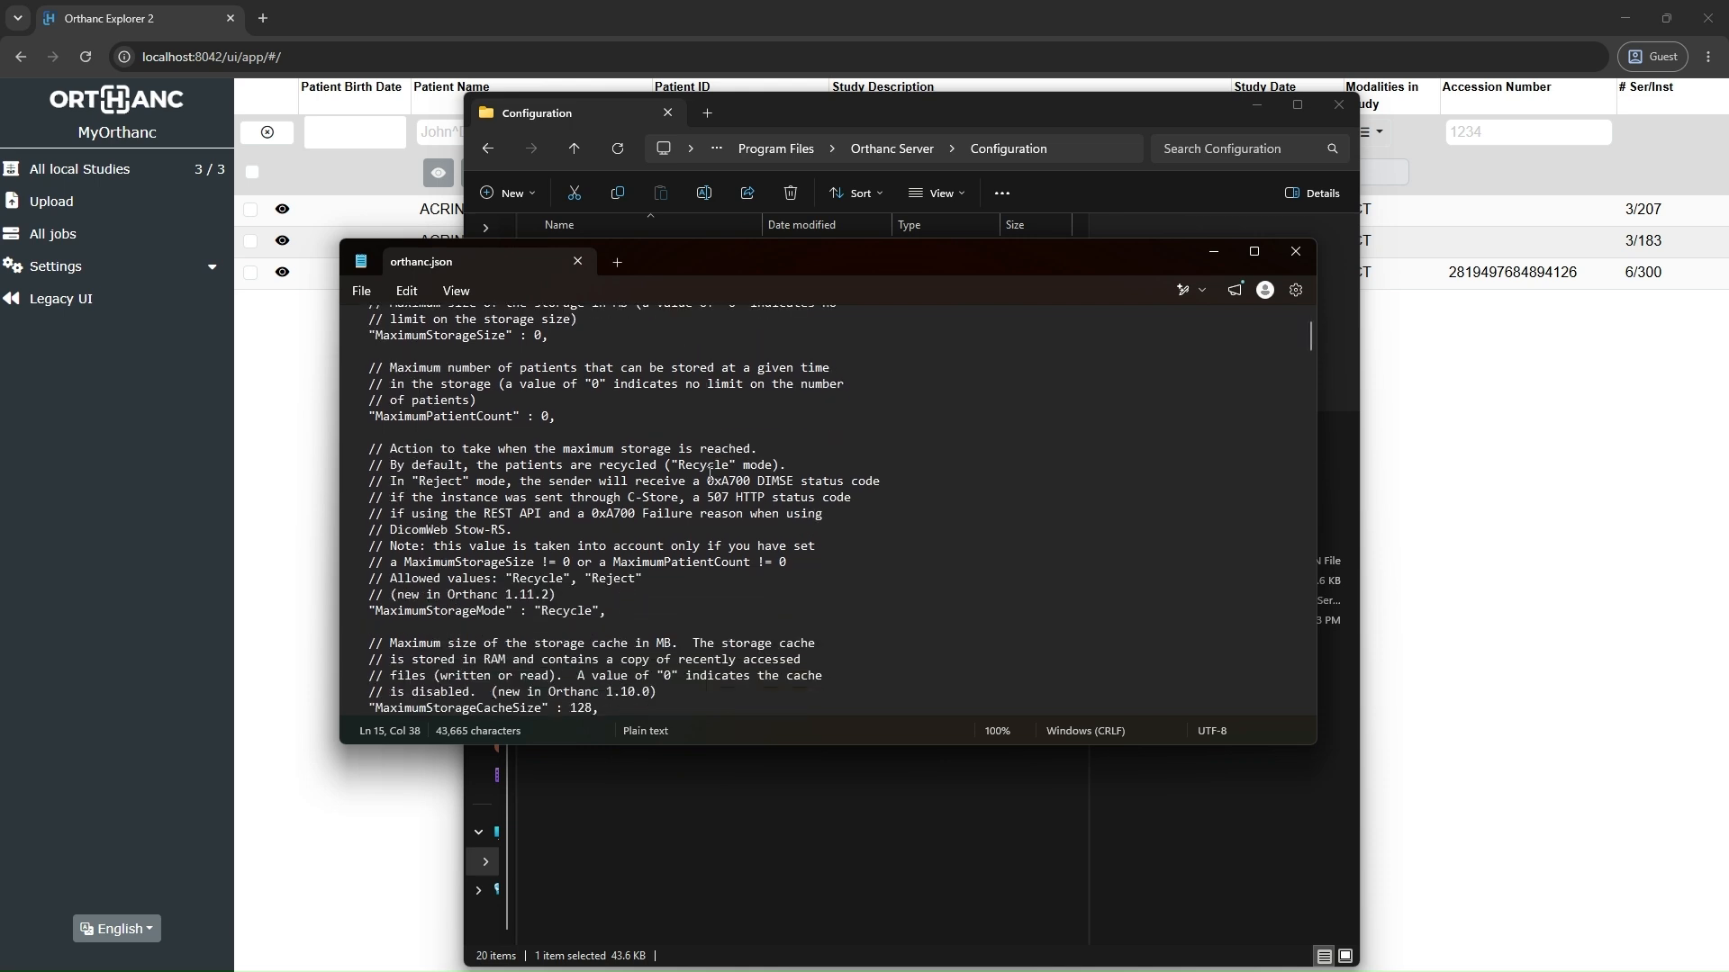
scroll(709, 472, "down", 2)
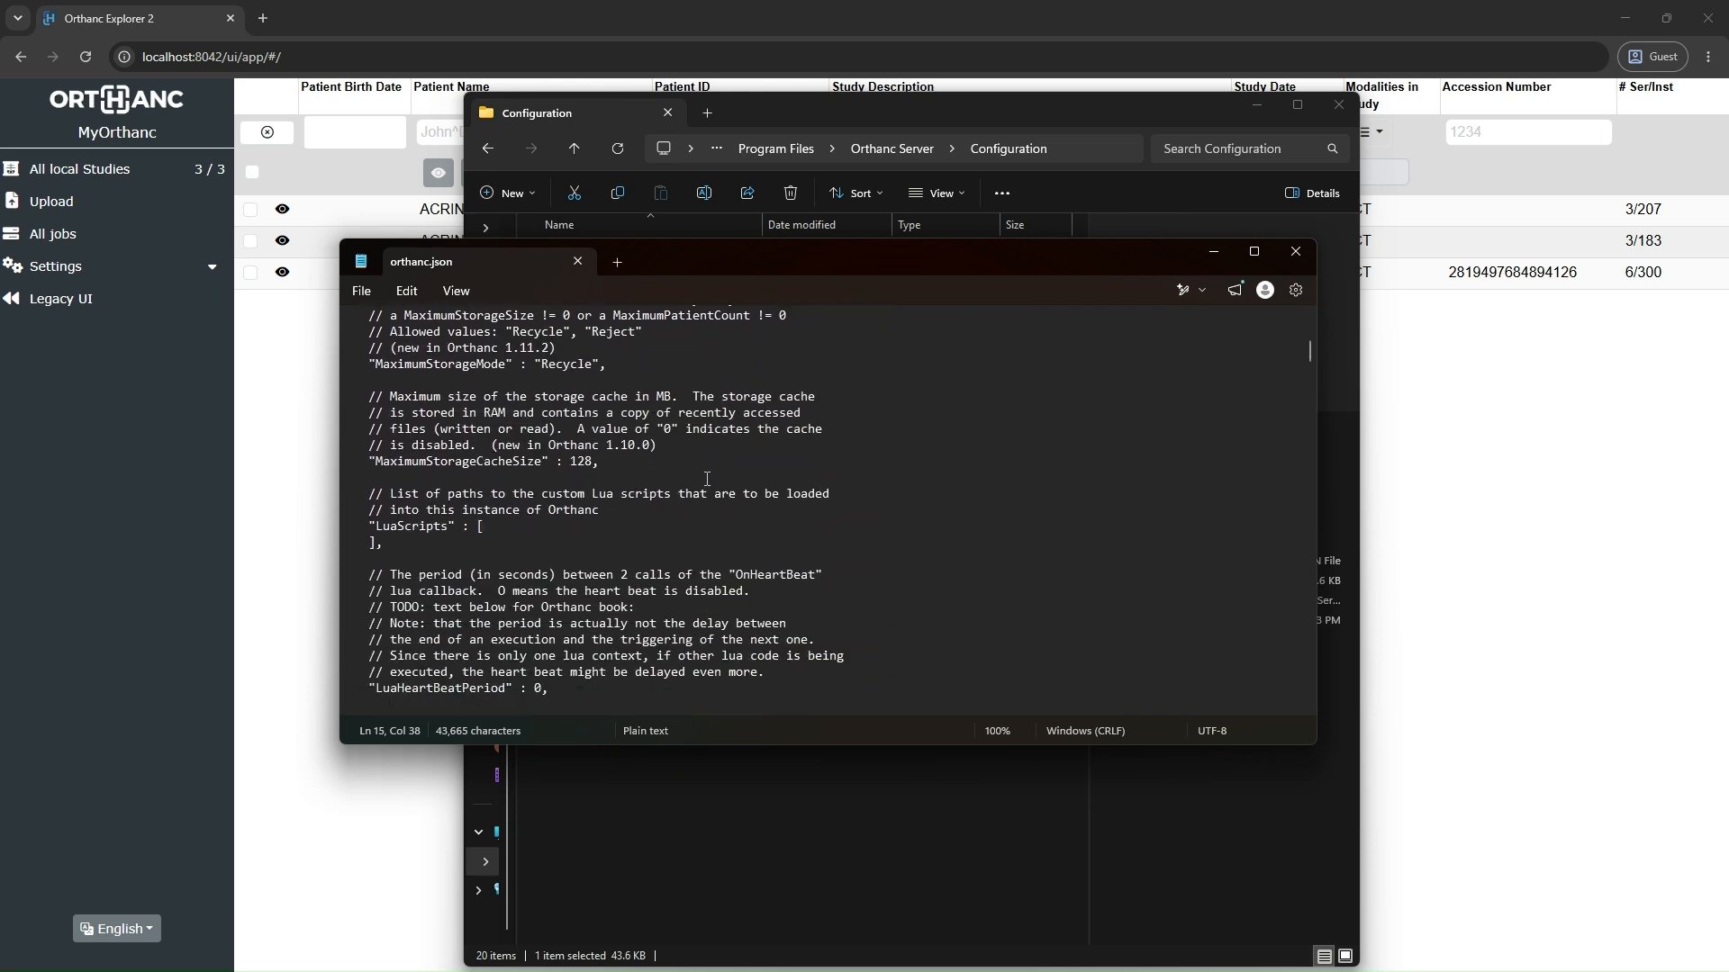
scroll(707, 482, "down", 3)
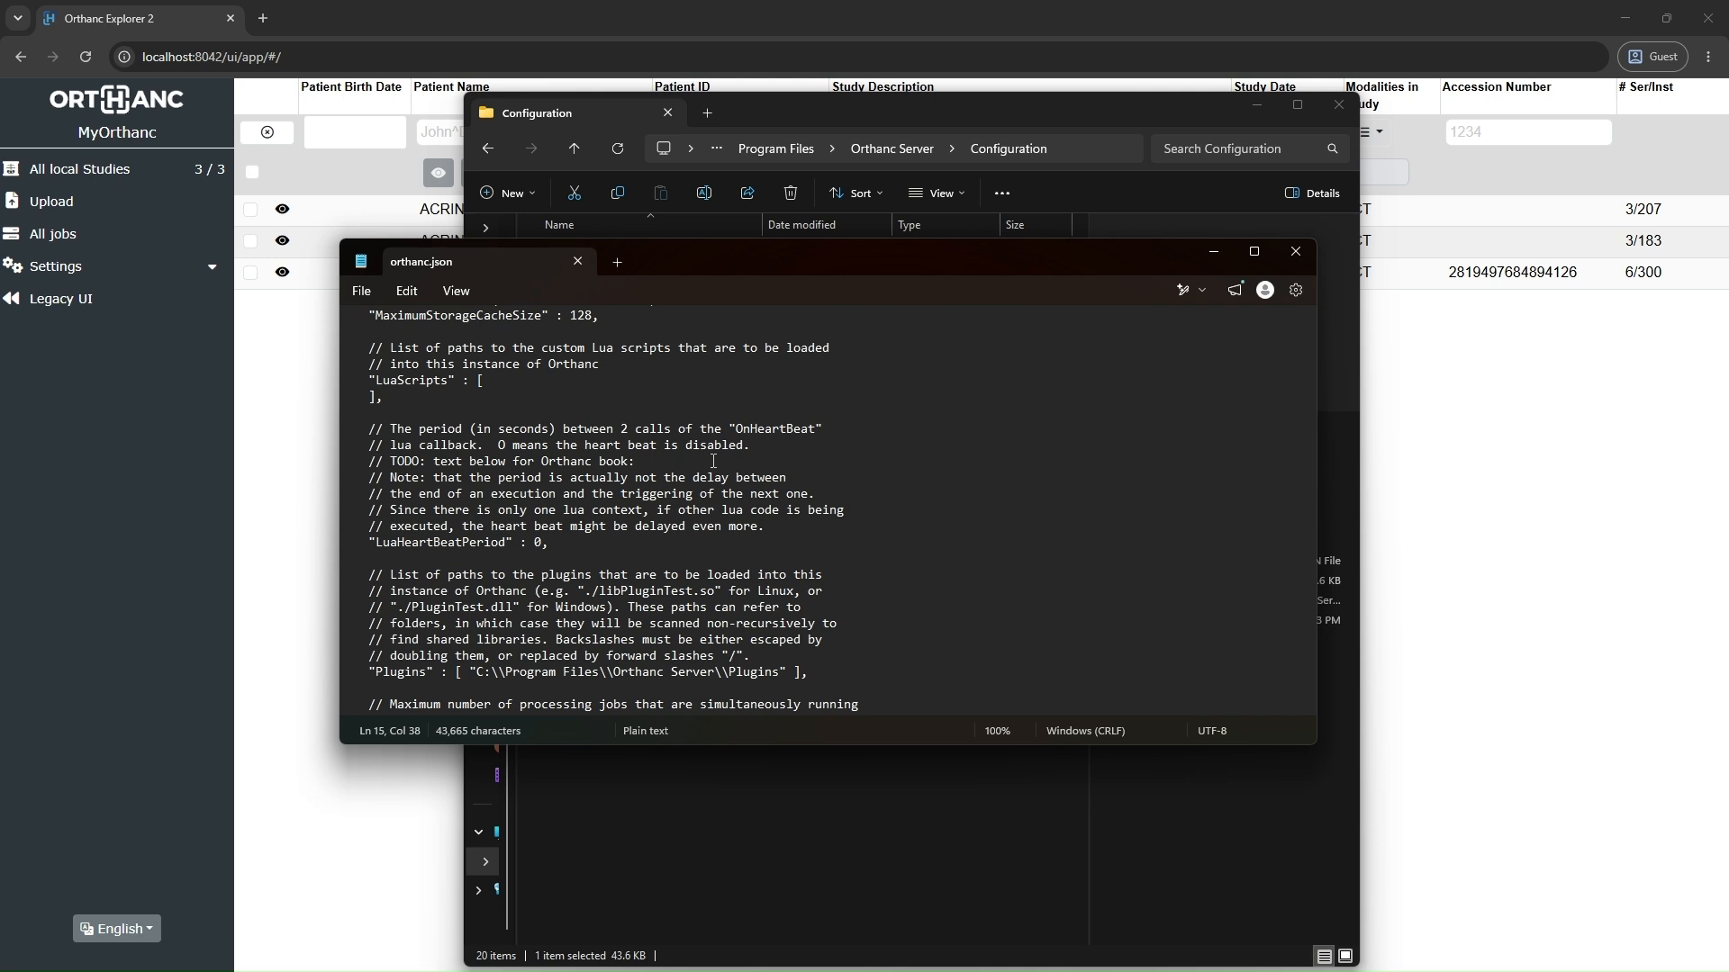
left_click(1295, 254)
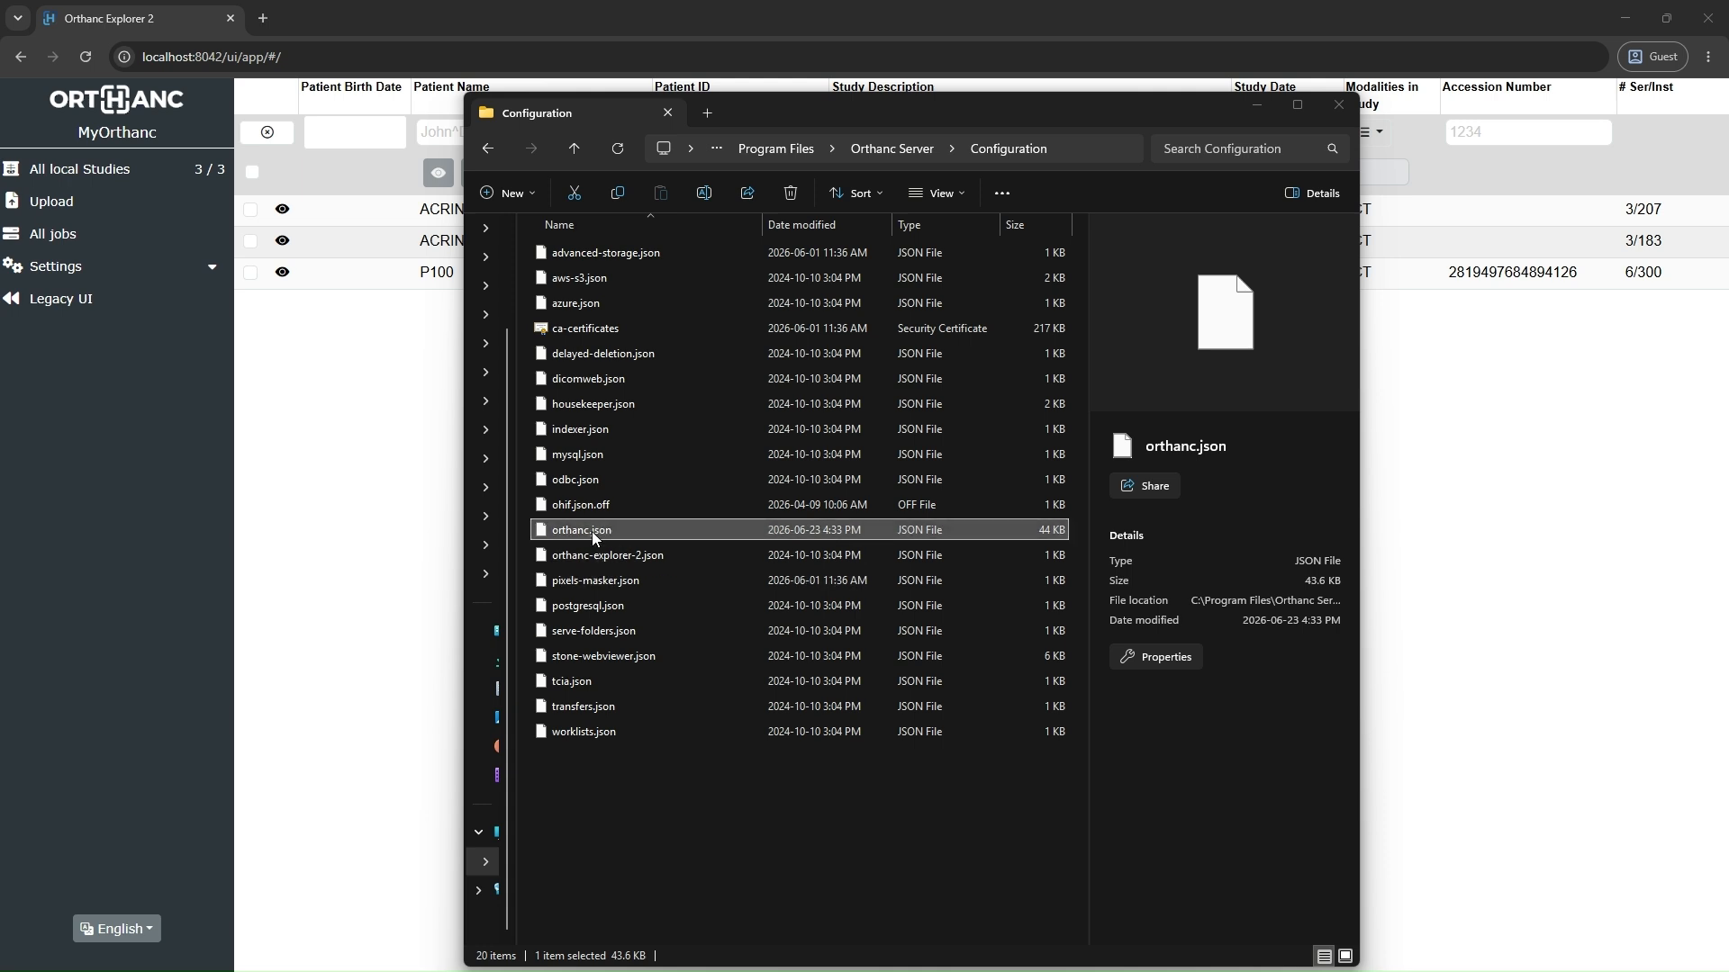
Step: Rename the default configuration file orthanc.json as orthanc.json.off and accept the extension change
left_click(590, 526)
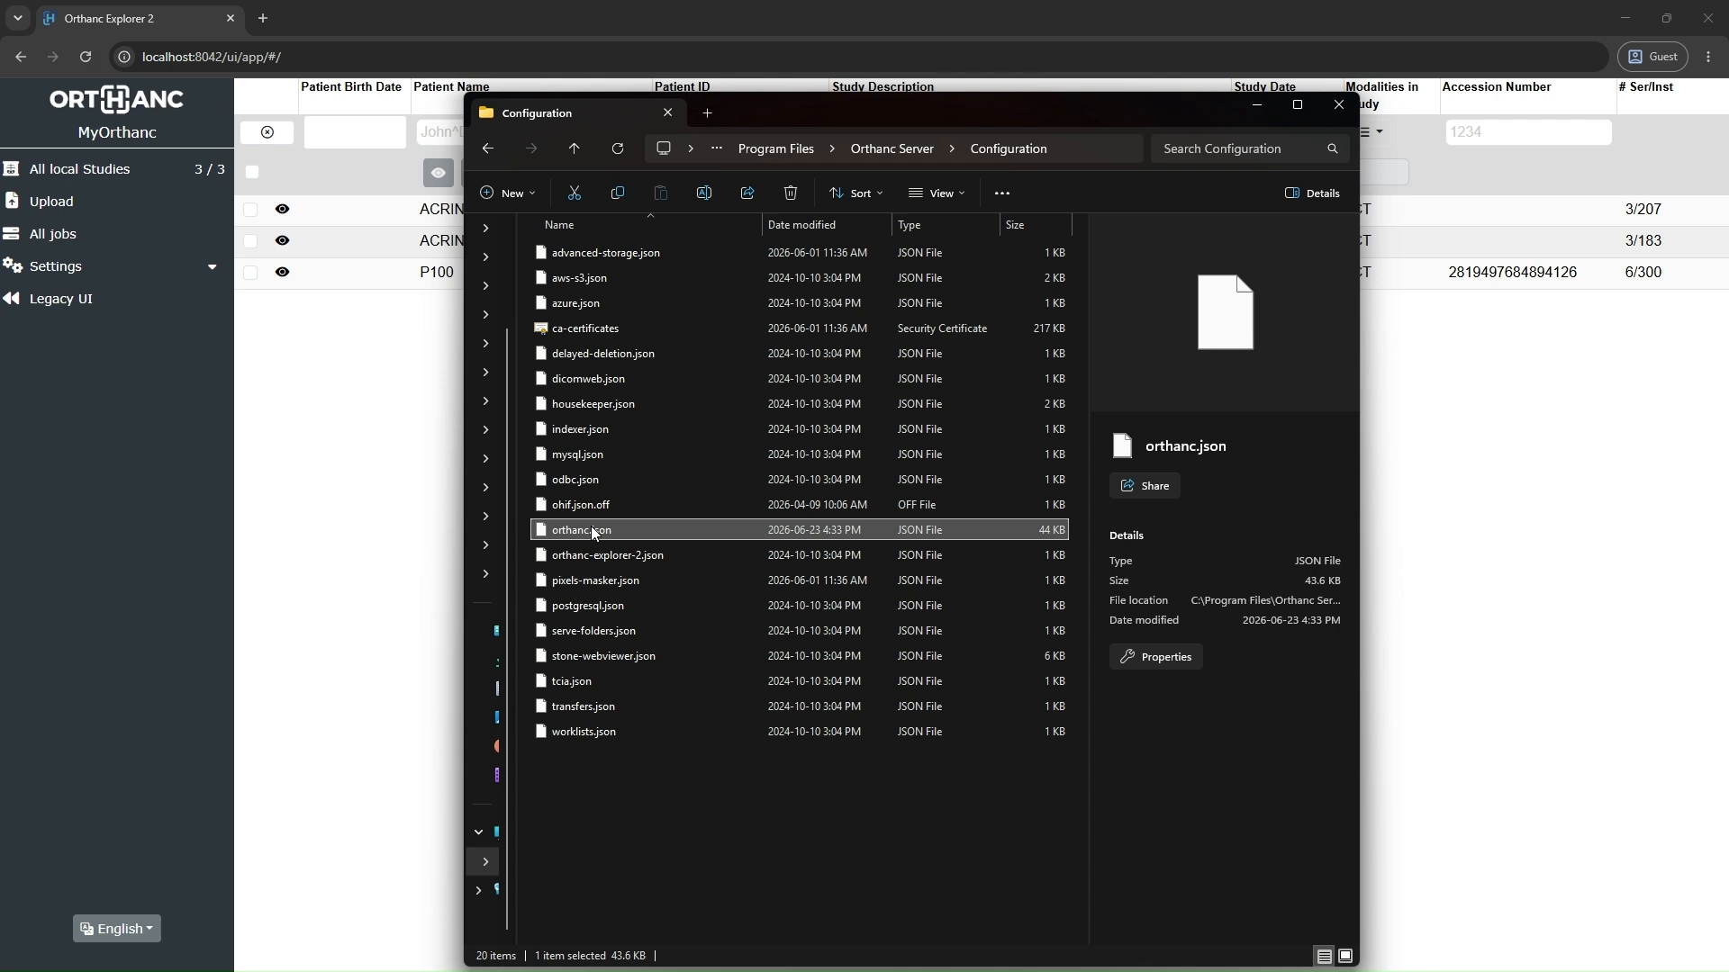
right_click(590, 526)
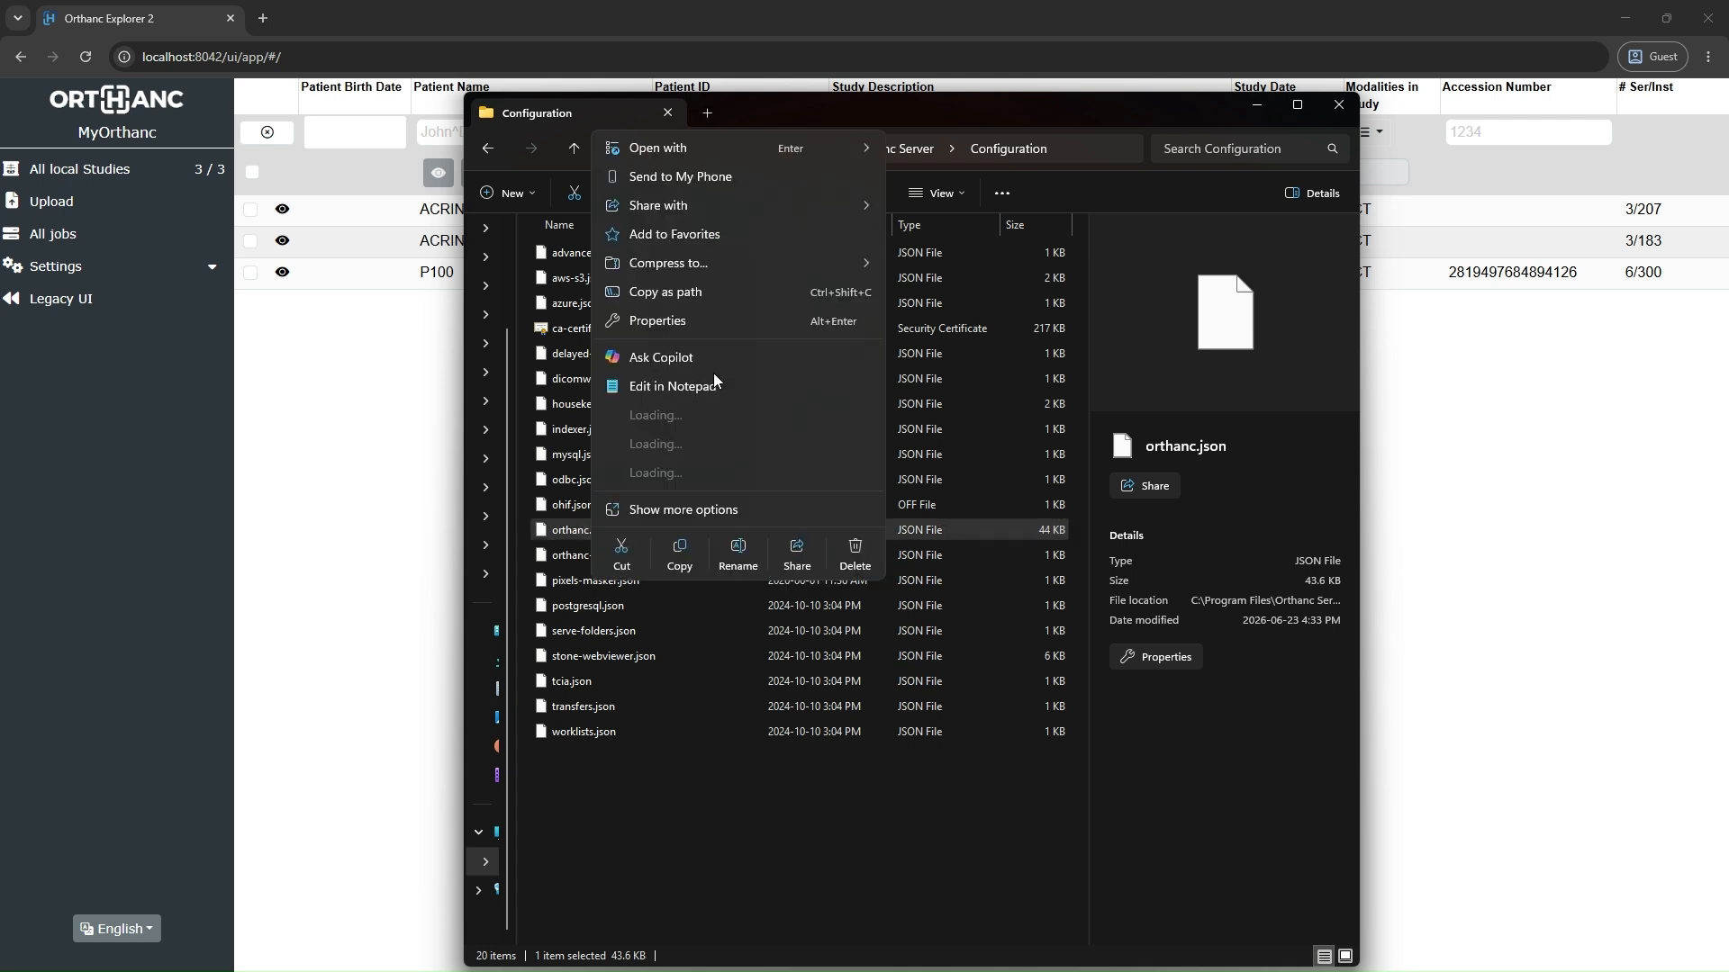
left_click(739, 555)
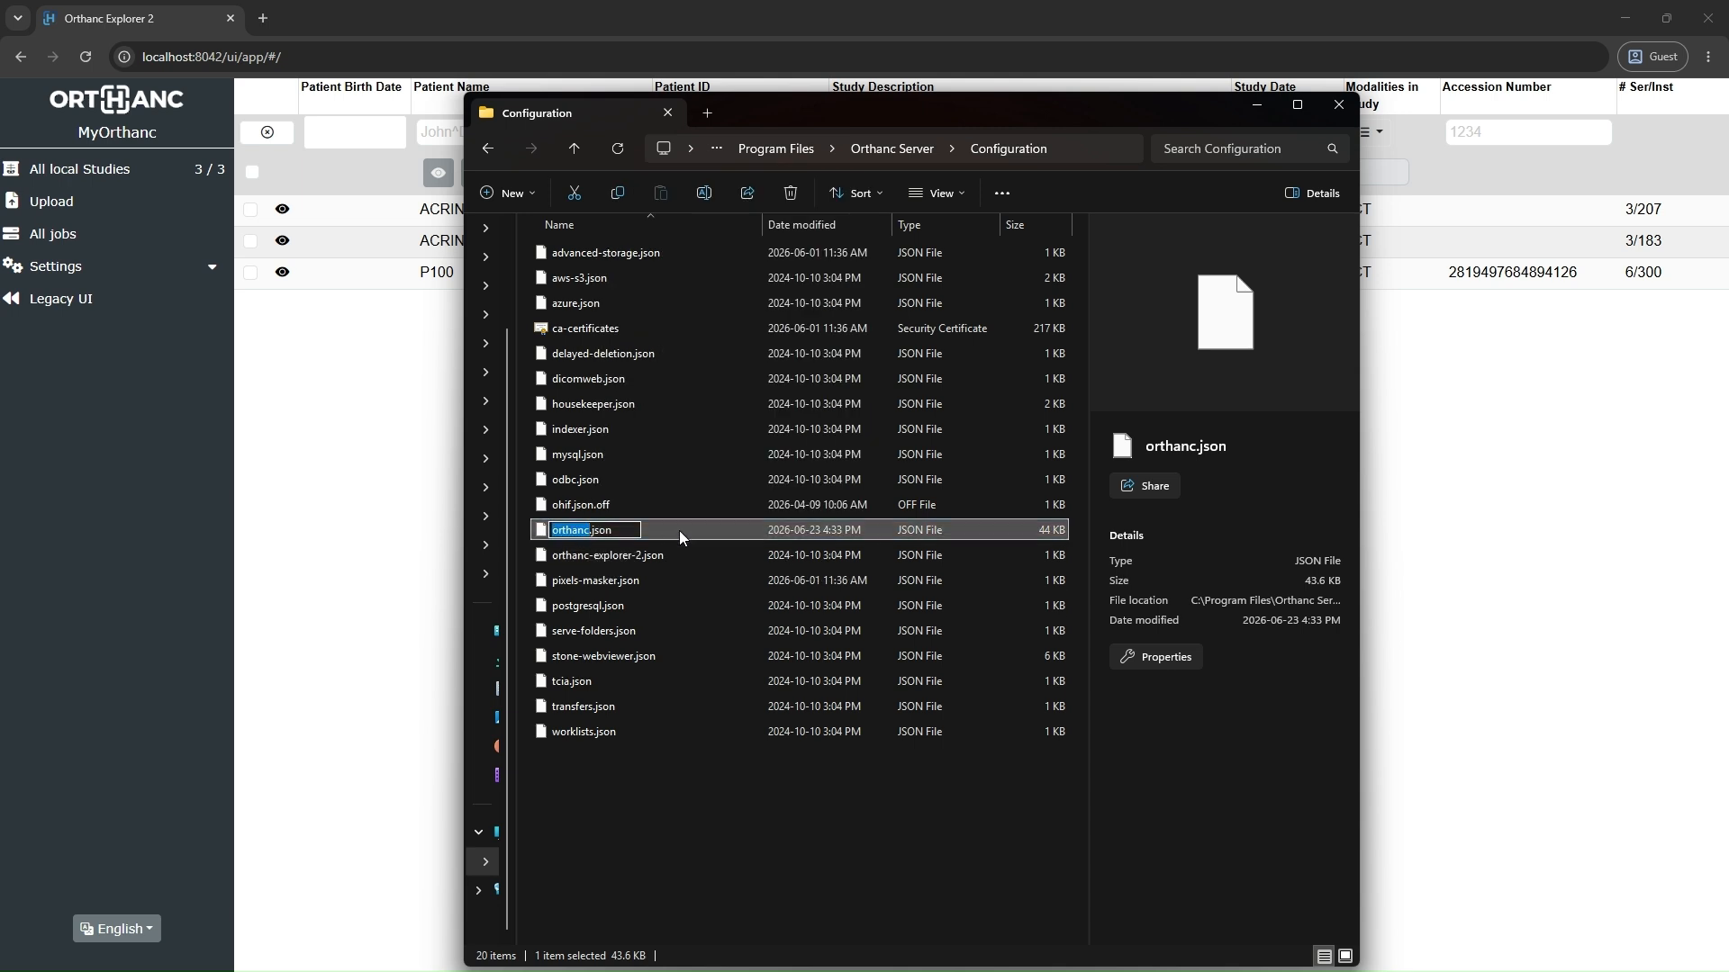
left_click(619, 528)
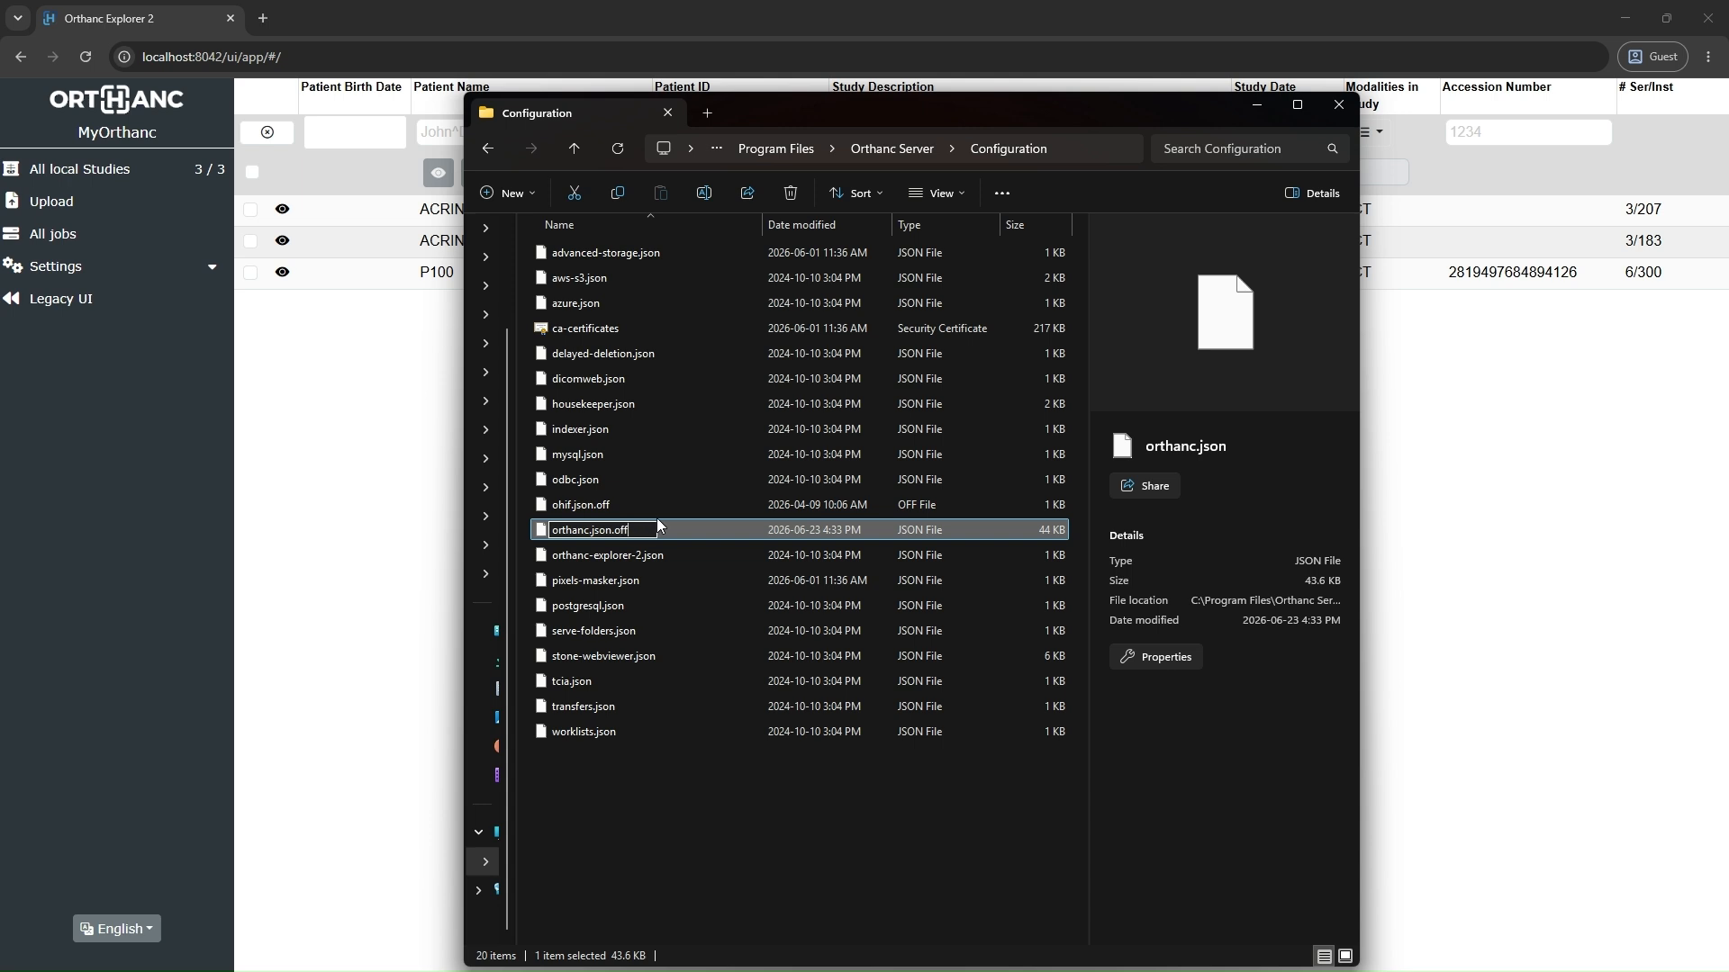
key("Return")
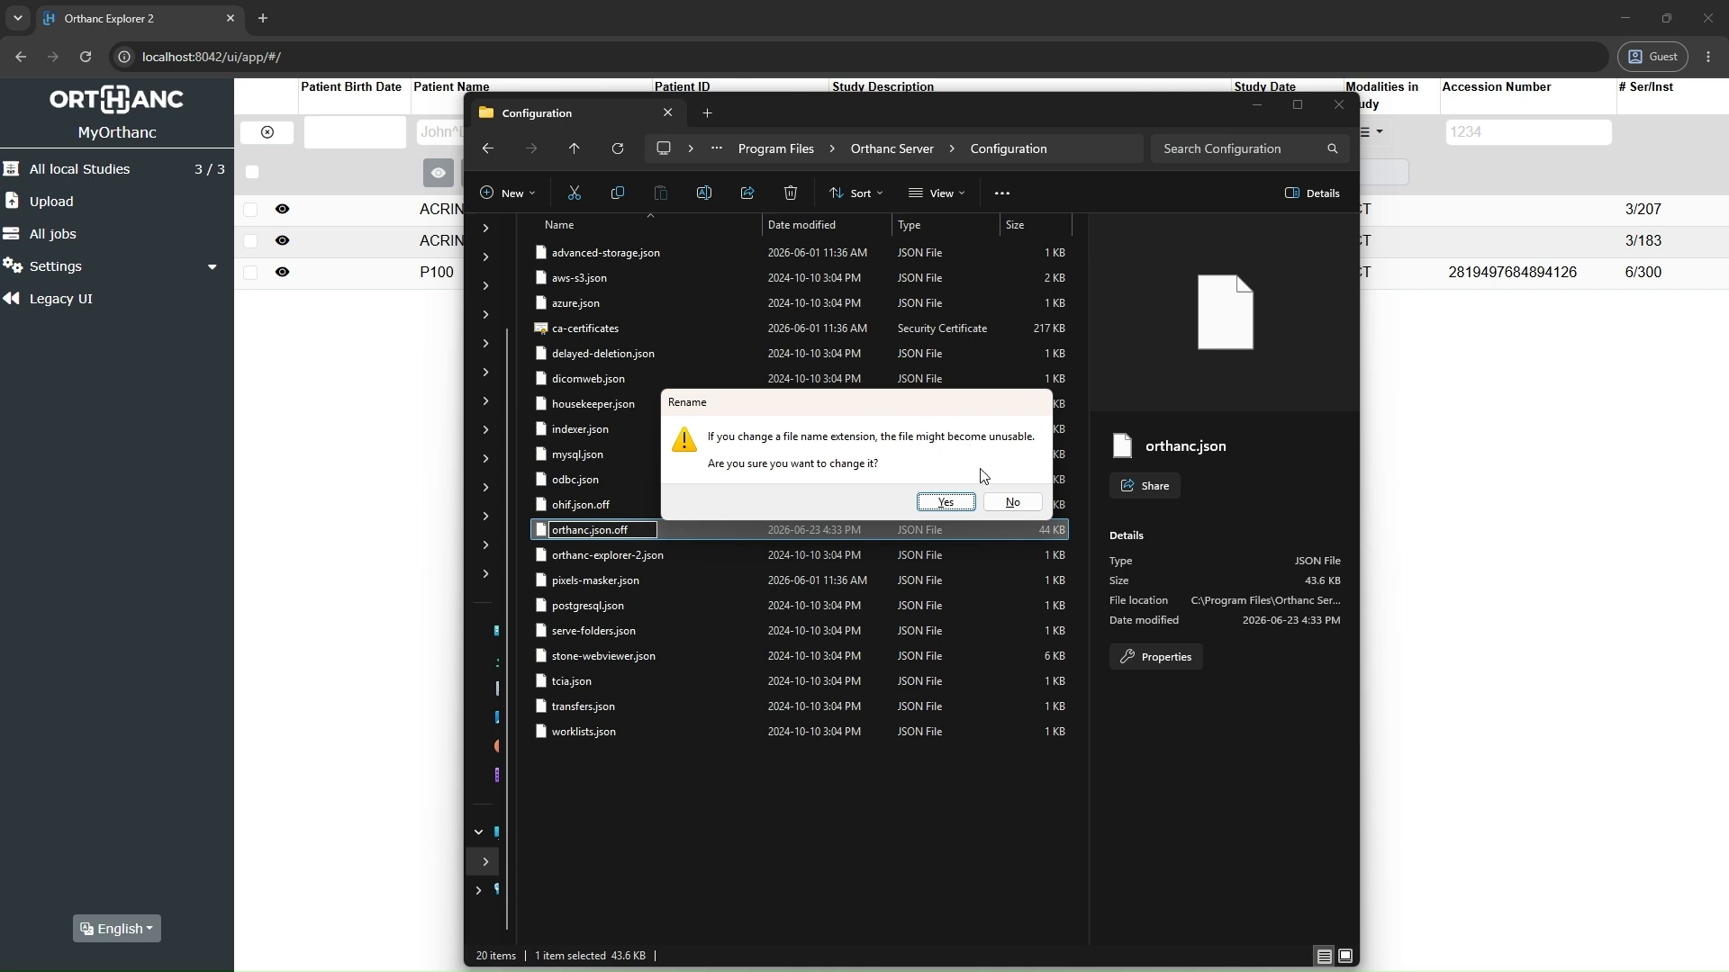
left_click(947, 503)
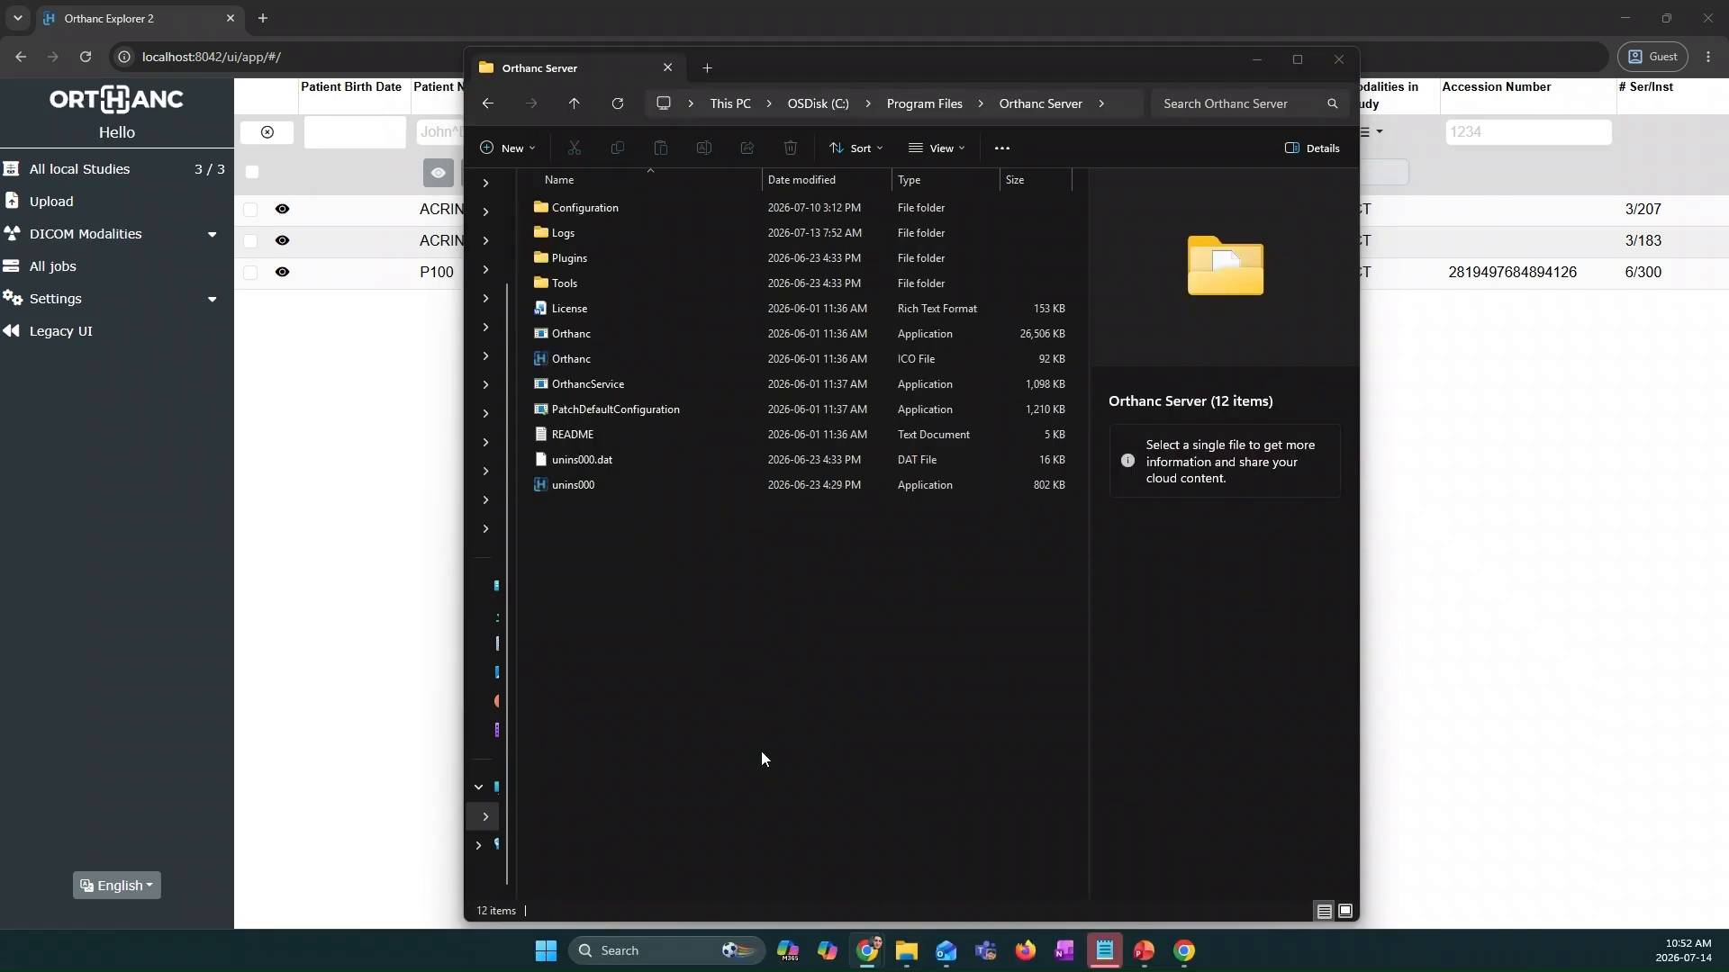
Step: Launch Notepad with administrator rights and bring up a blank untitled document
left_click(601, 945)
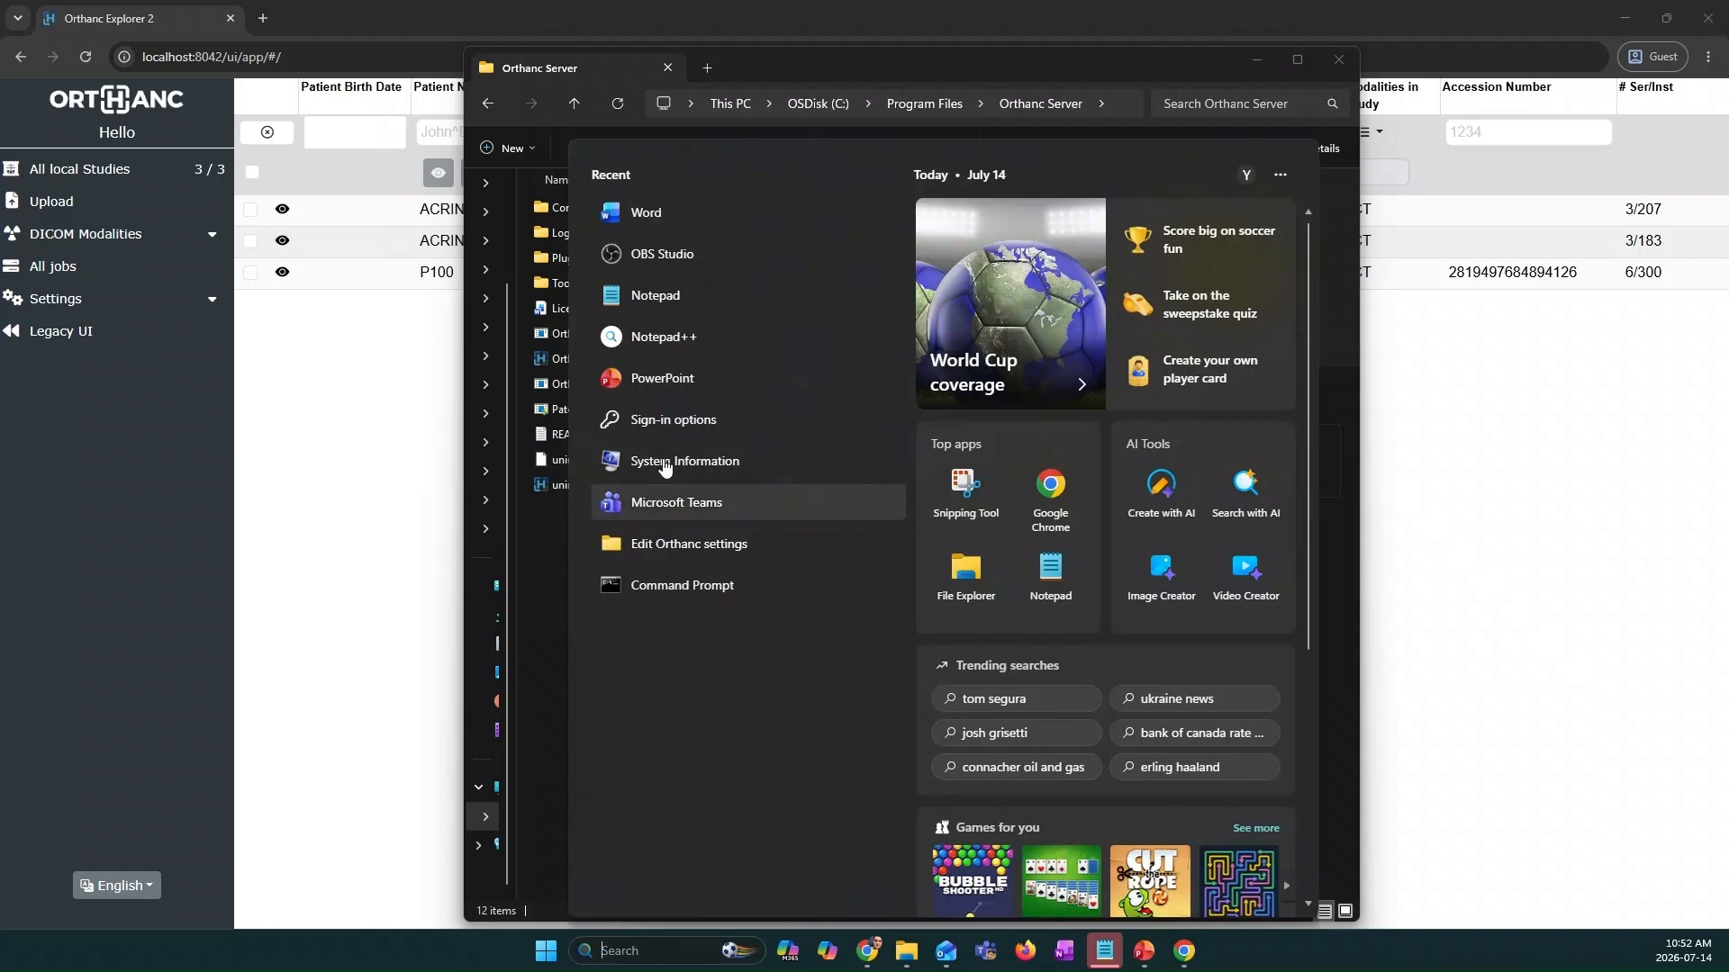
right_click(639, 300)
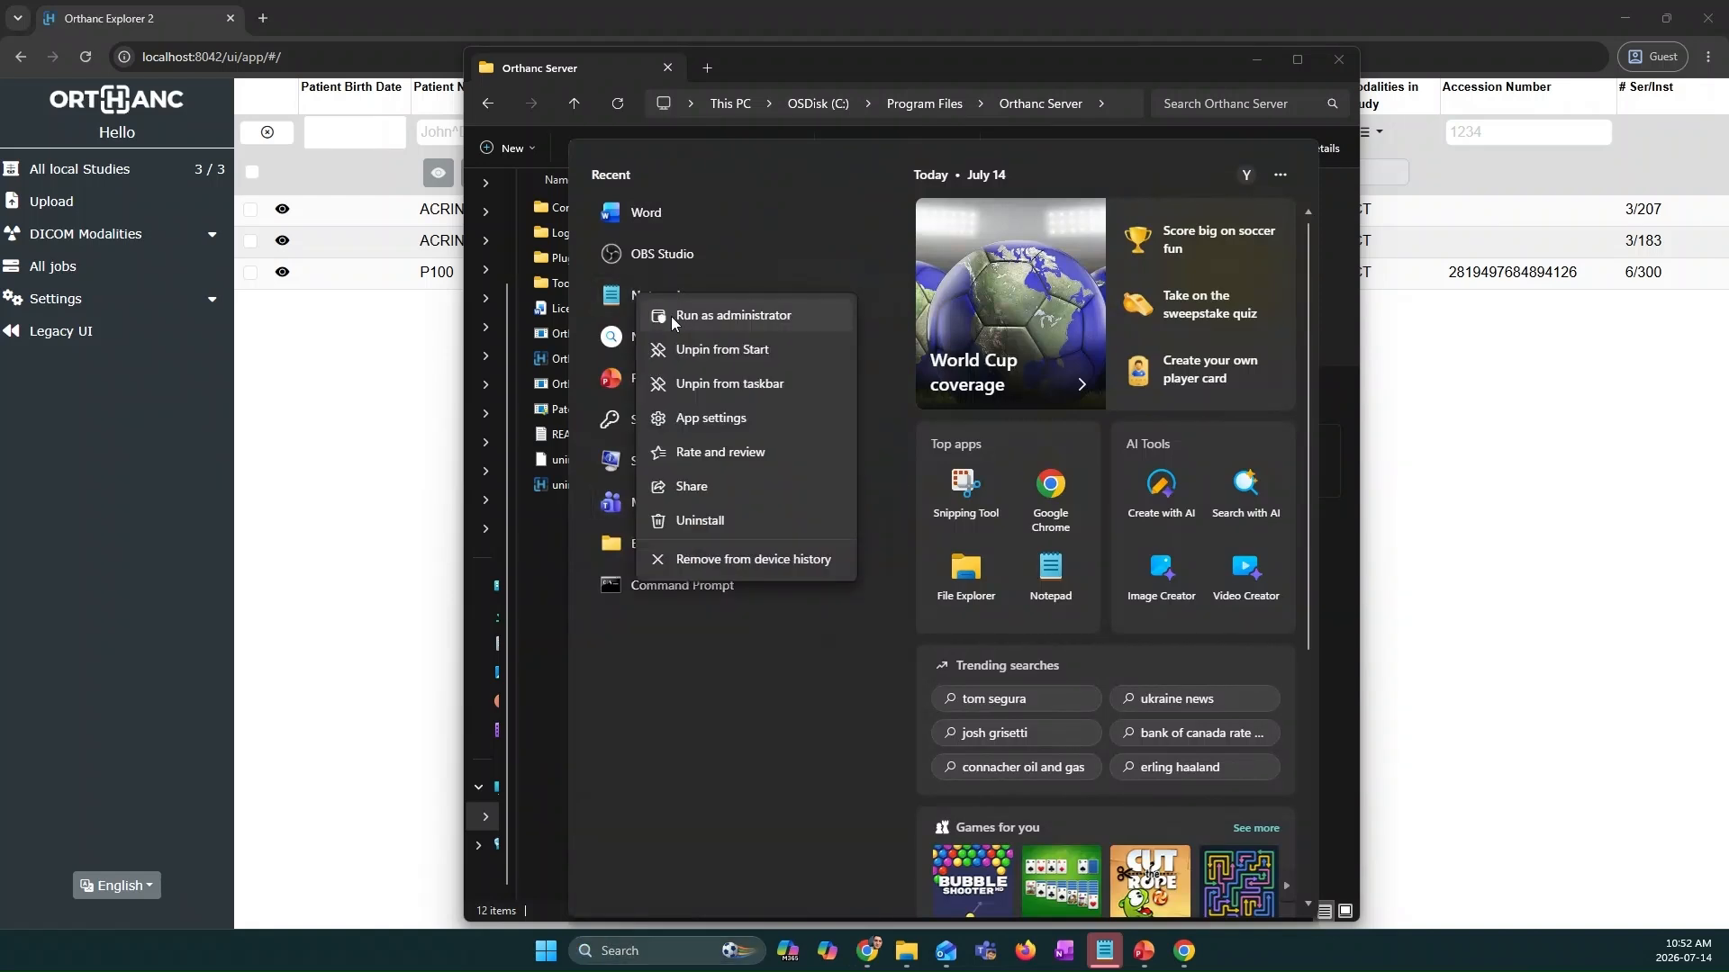
key("Escape")
key("Escape")
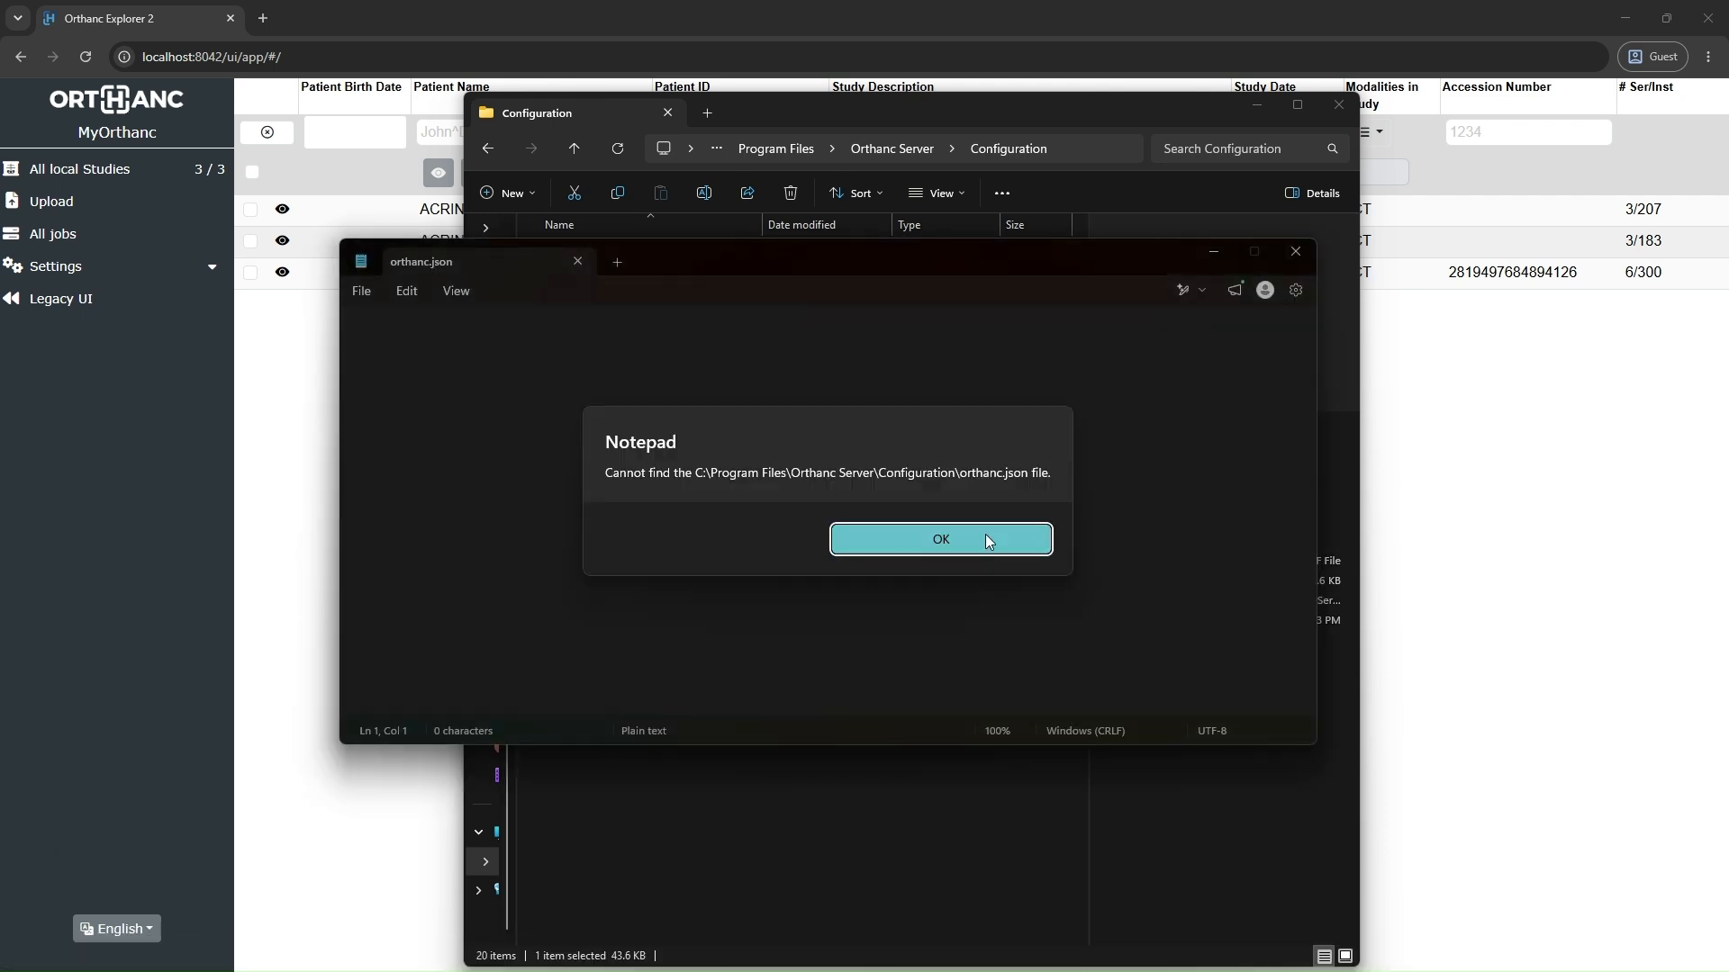
left_click(985, 540)
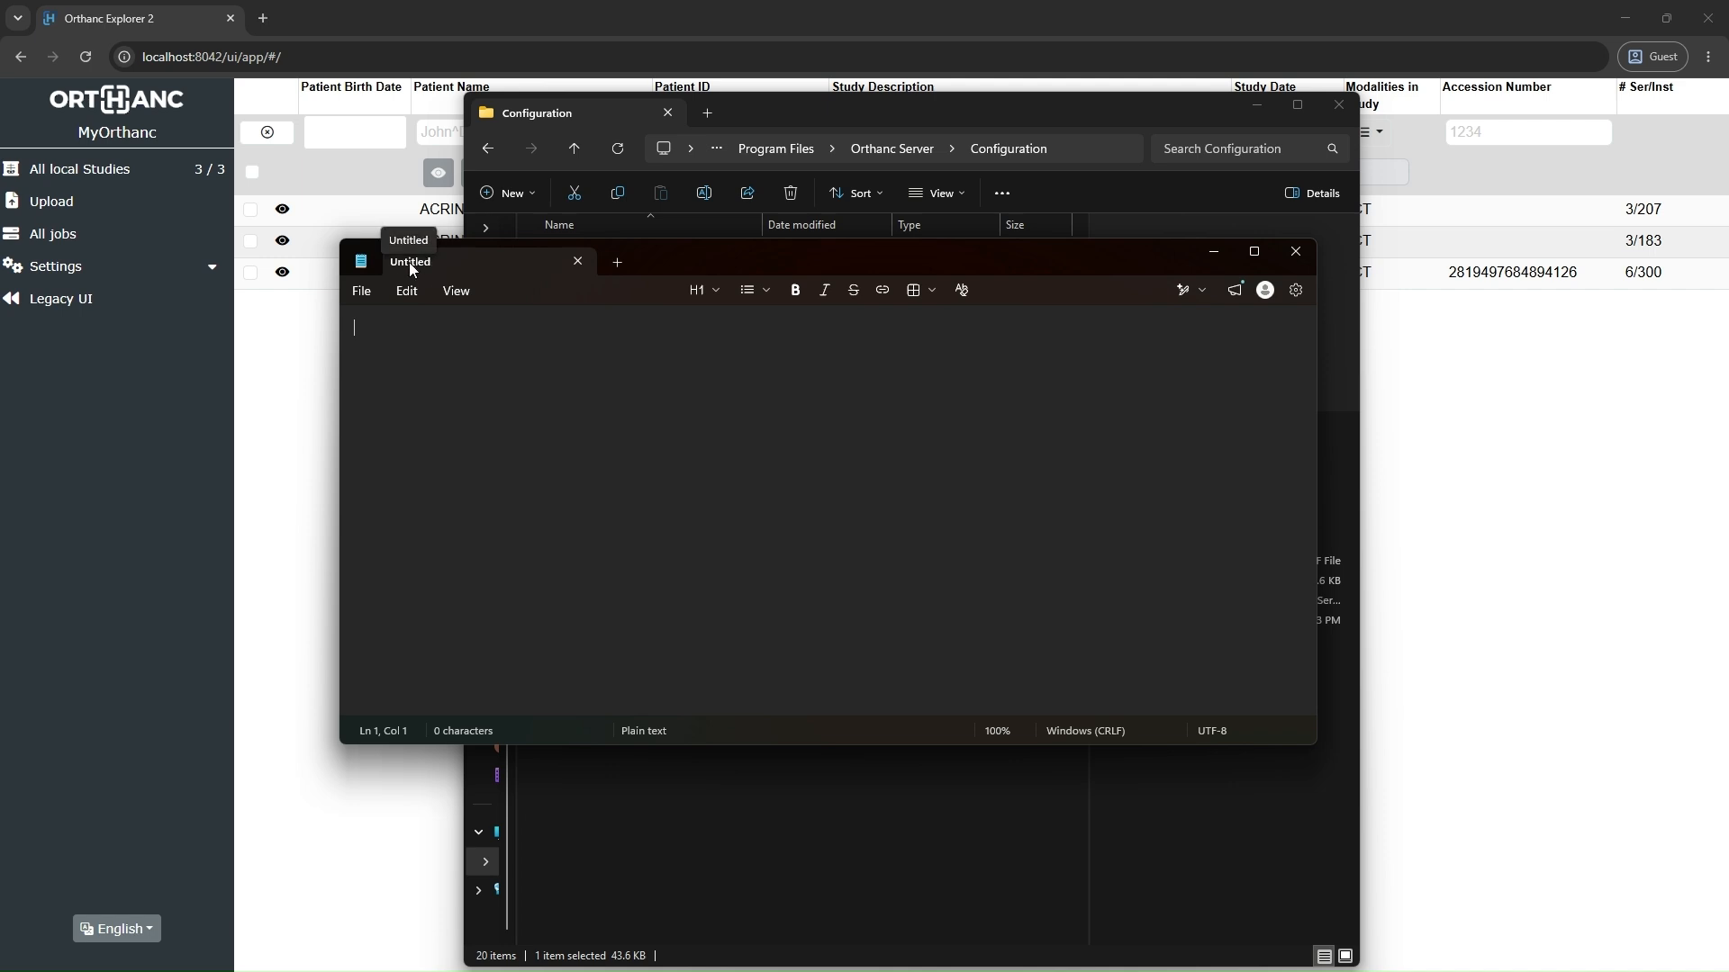
Step: Save the blank document as "orthanc.json" in the Orthanc Server Configuration folder, with the file type All files and UTF-8 encoding
left_click(362, 292)
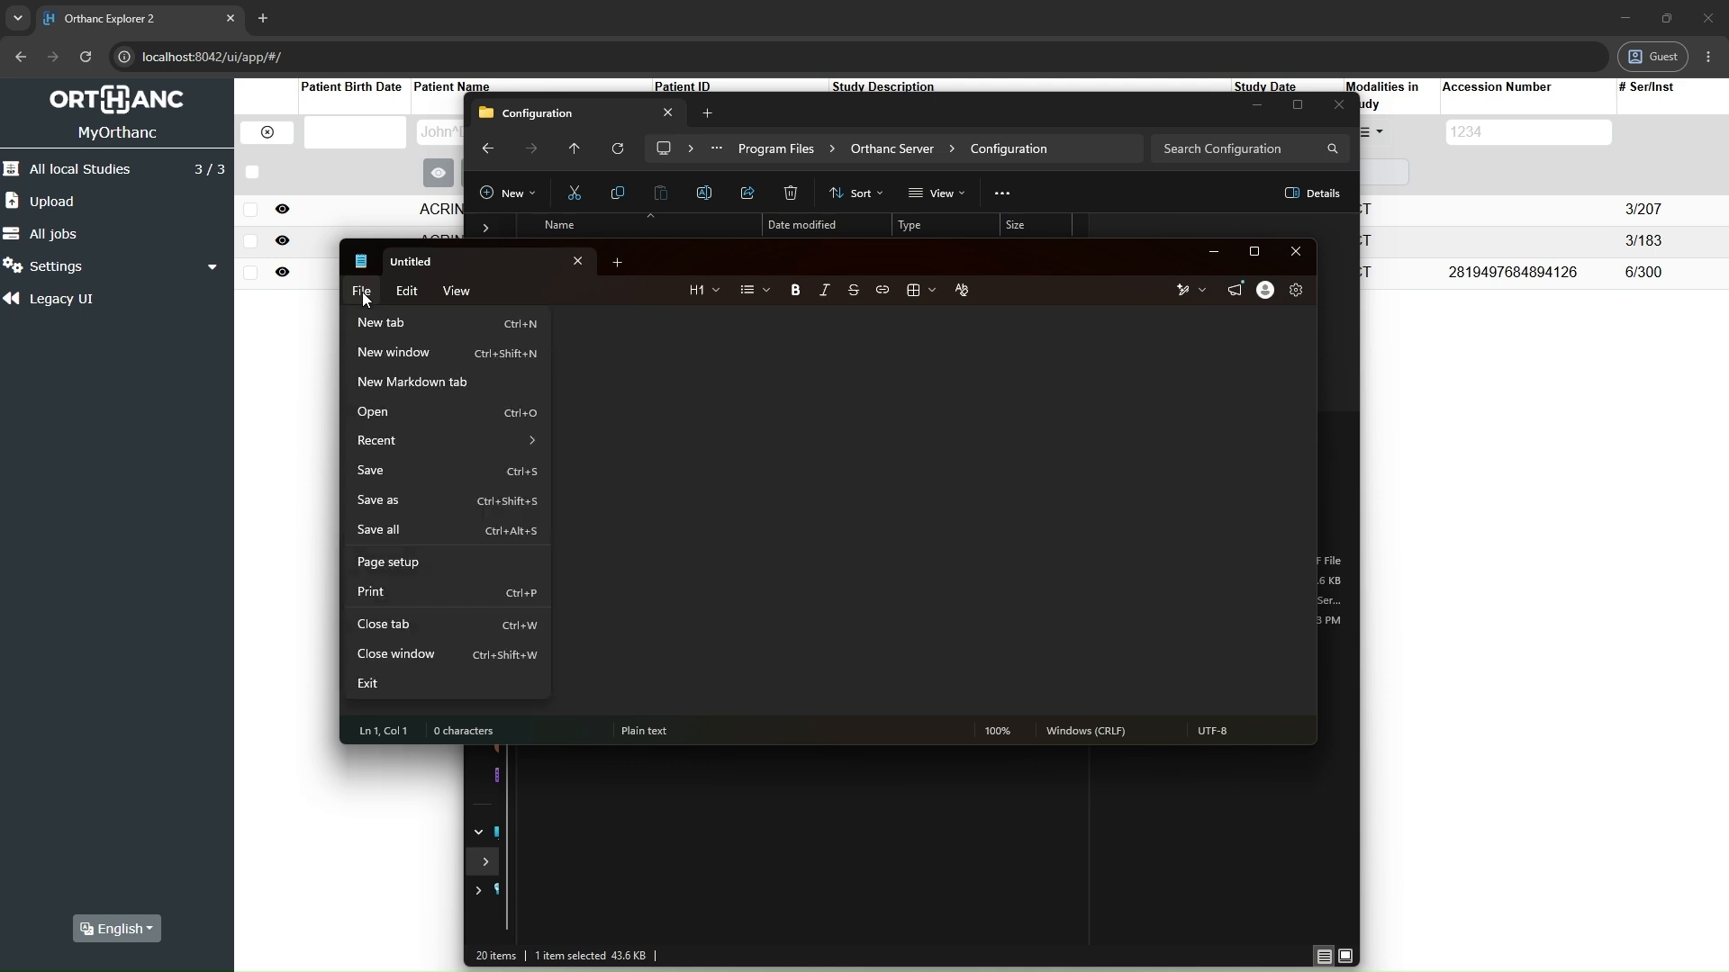
left_click(400, 495)
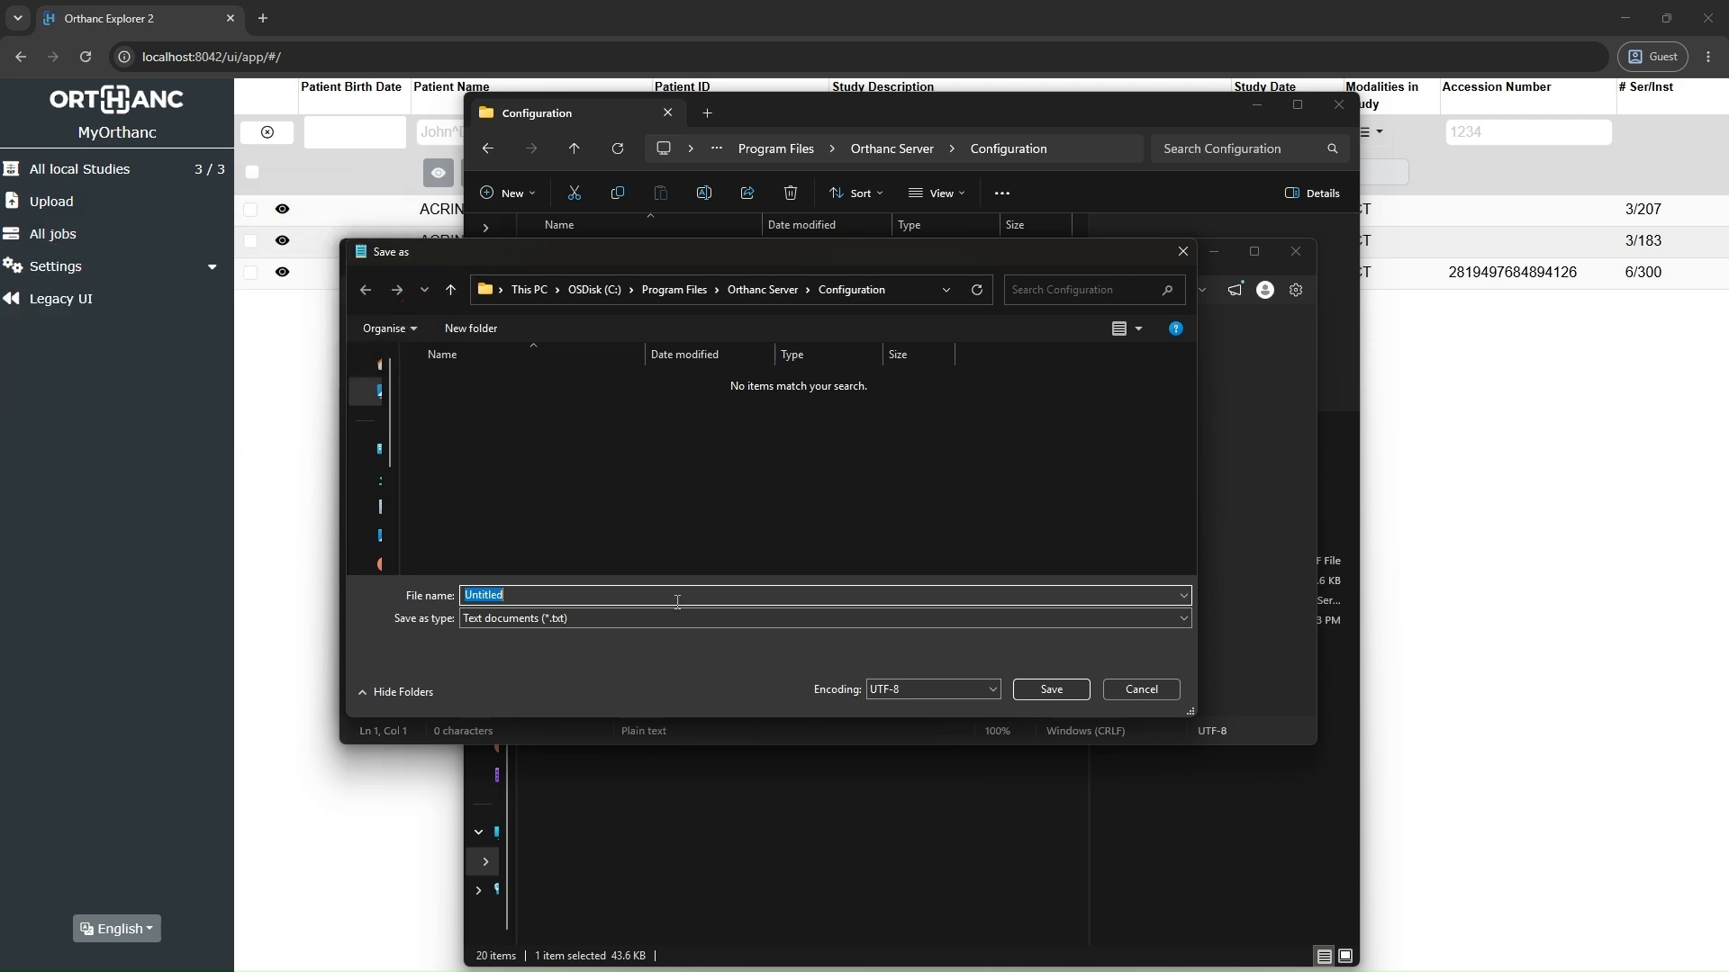
left_click(586, 621)
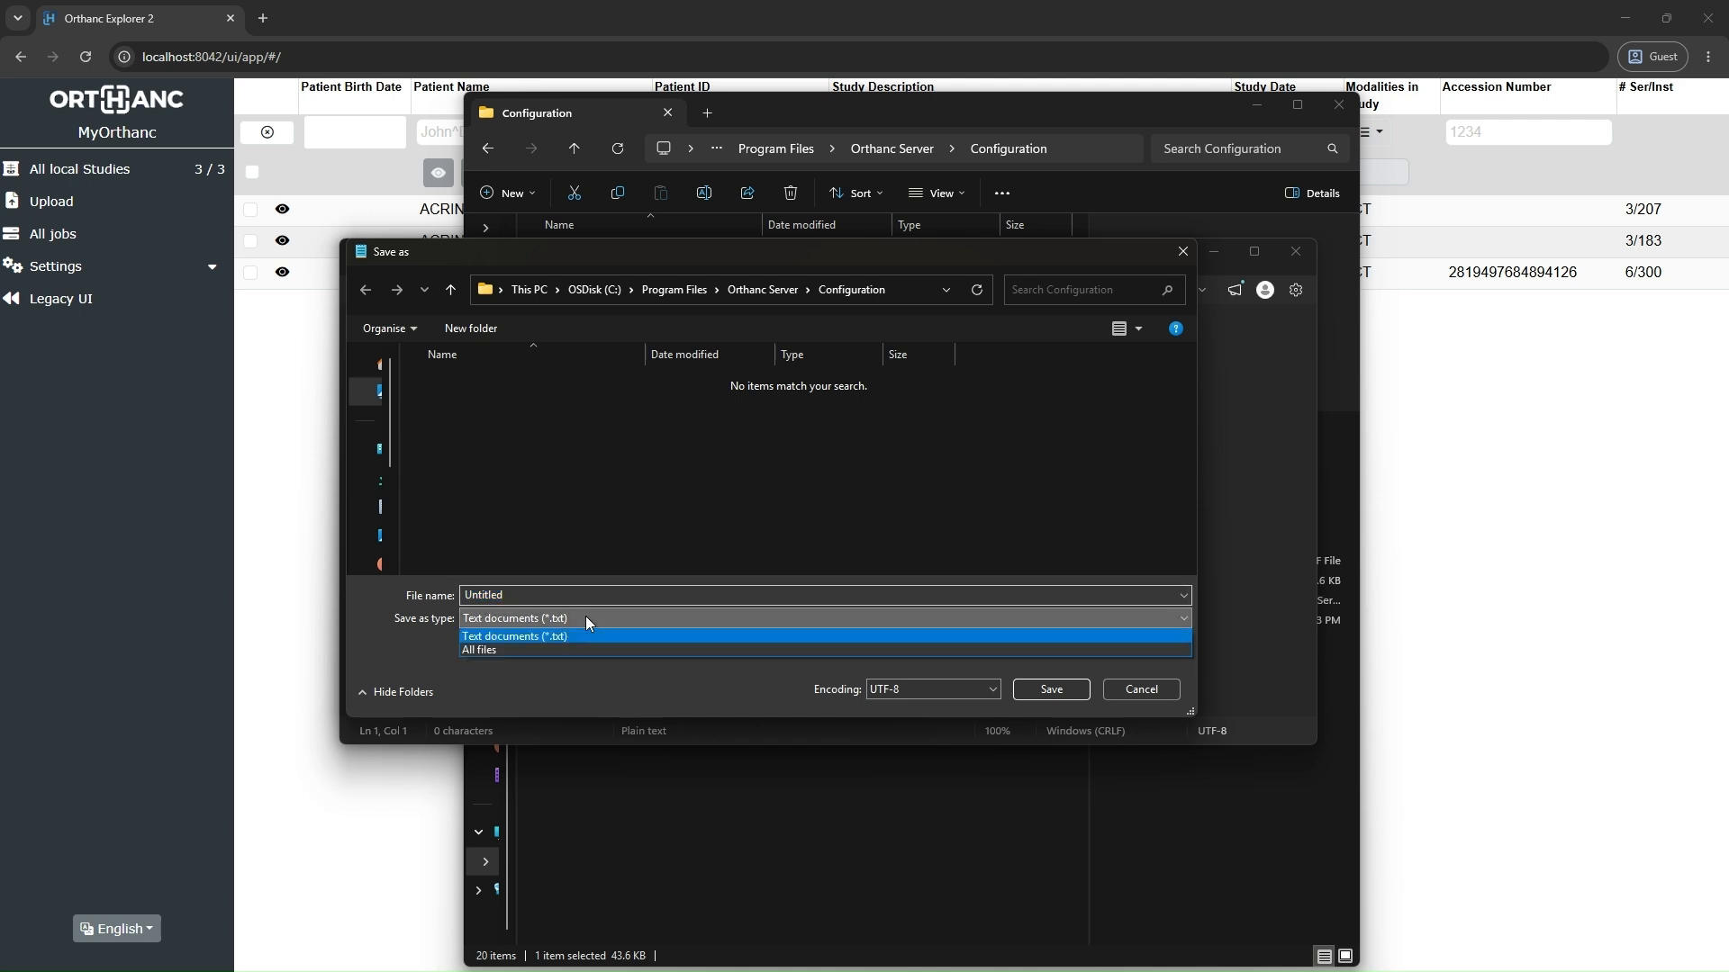
left_click(494, 648)
left_click(530, 593)
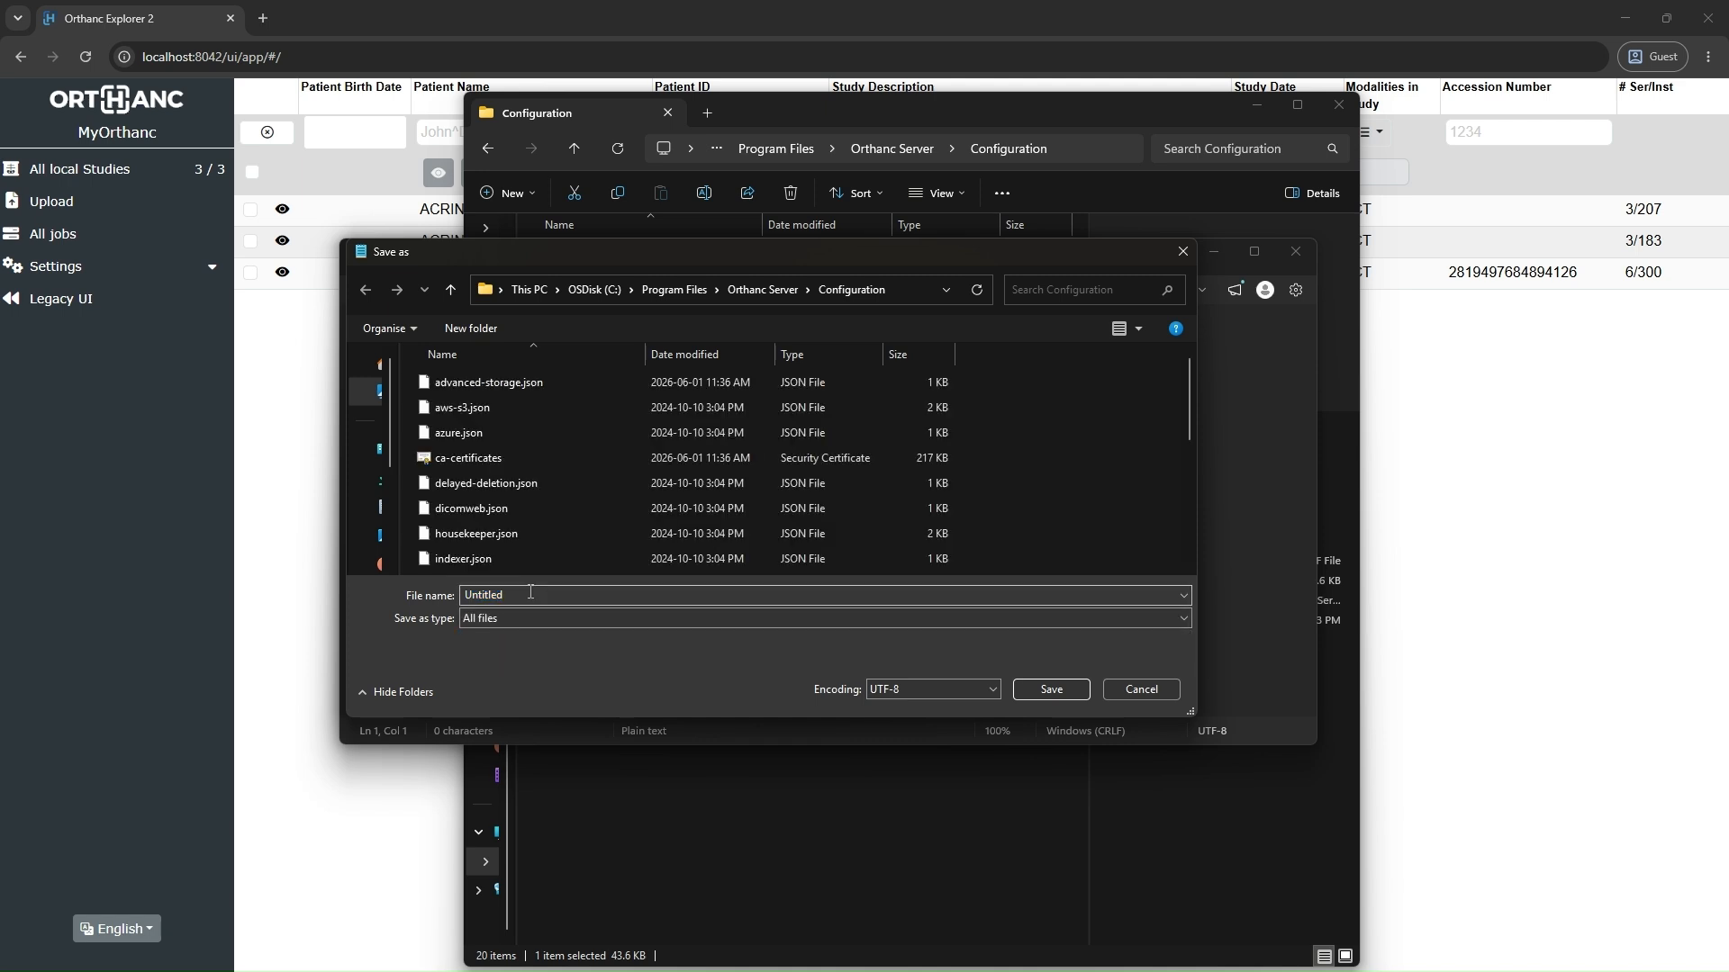
key("BackSpace")
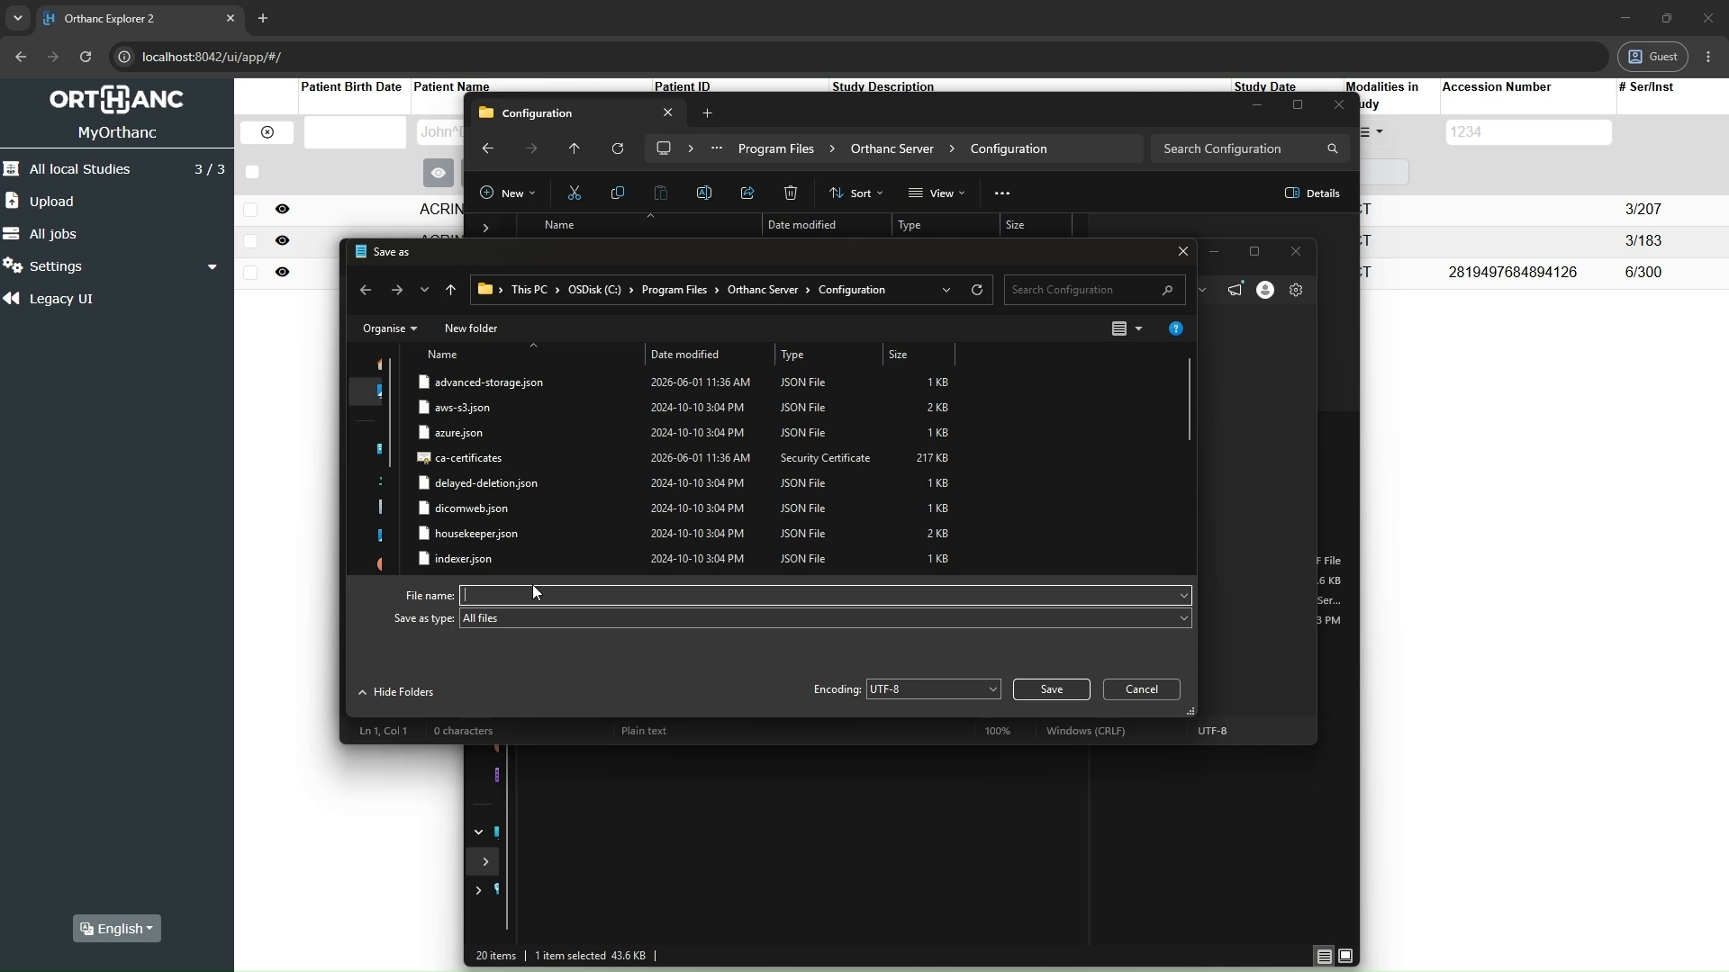
type("orthanc.json")
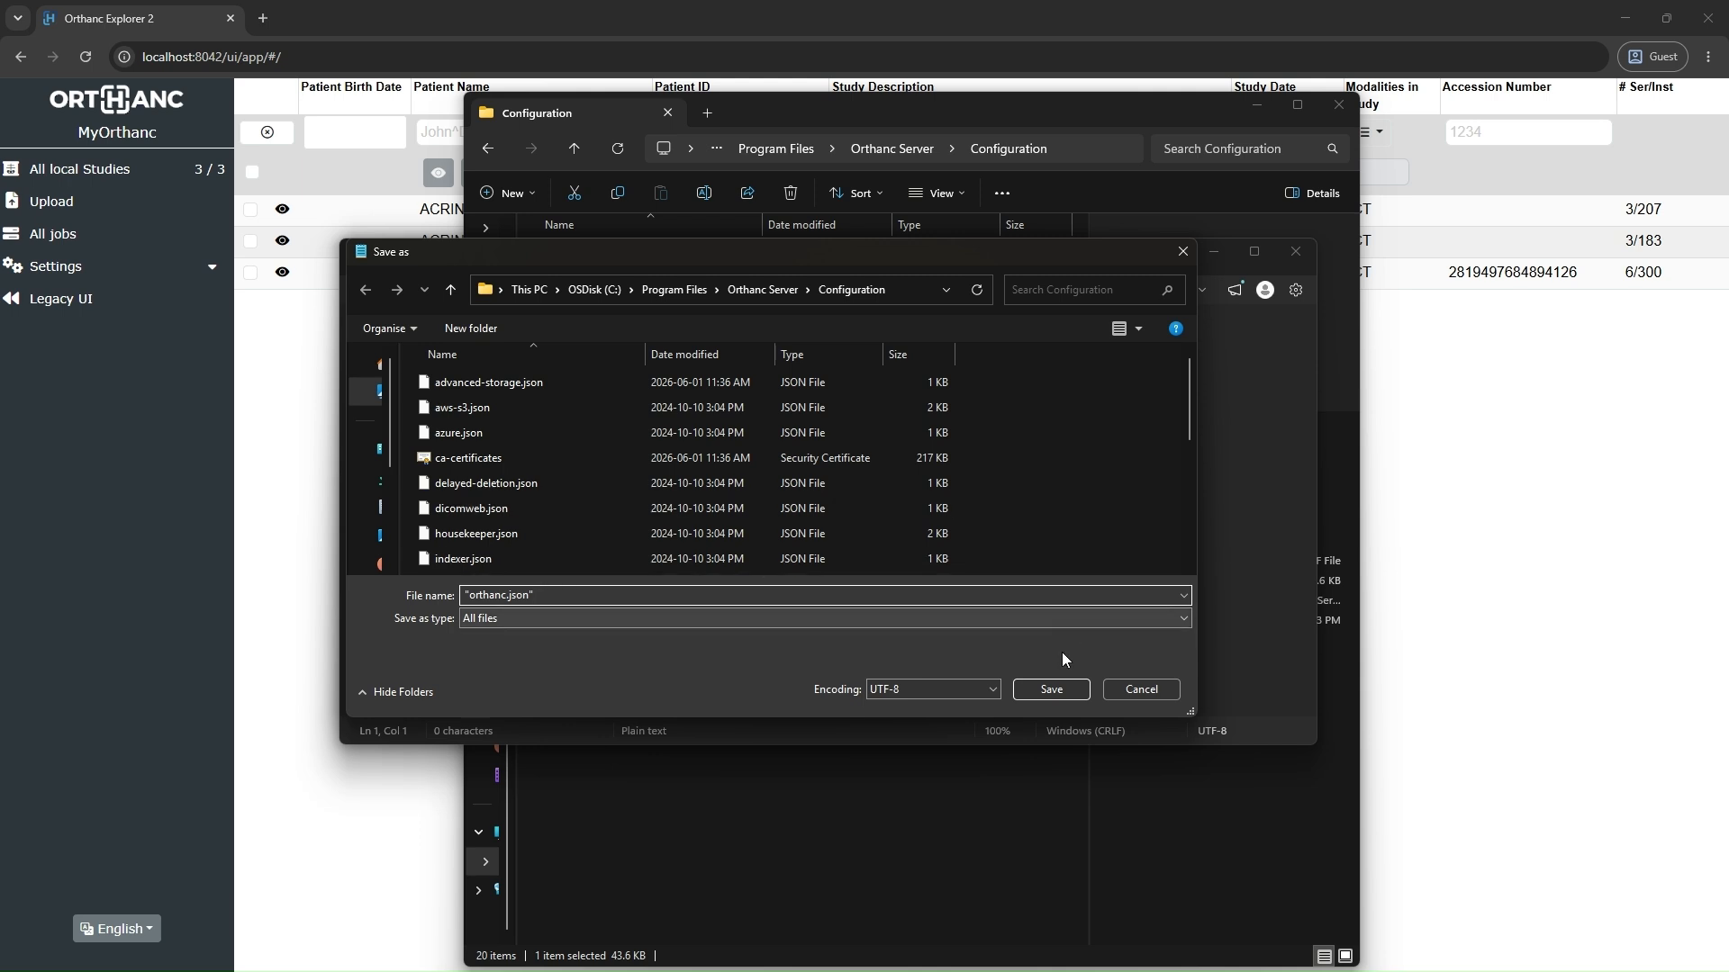
left_click(1062, 690)
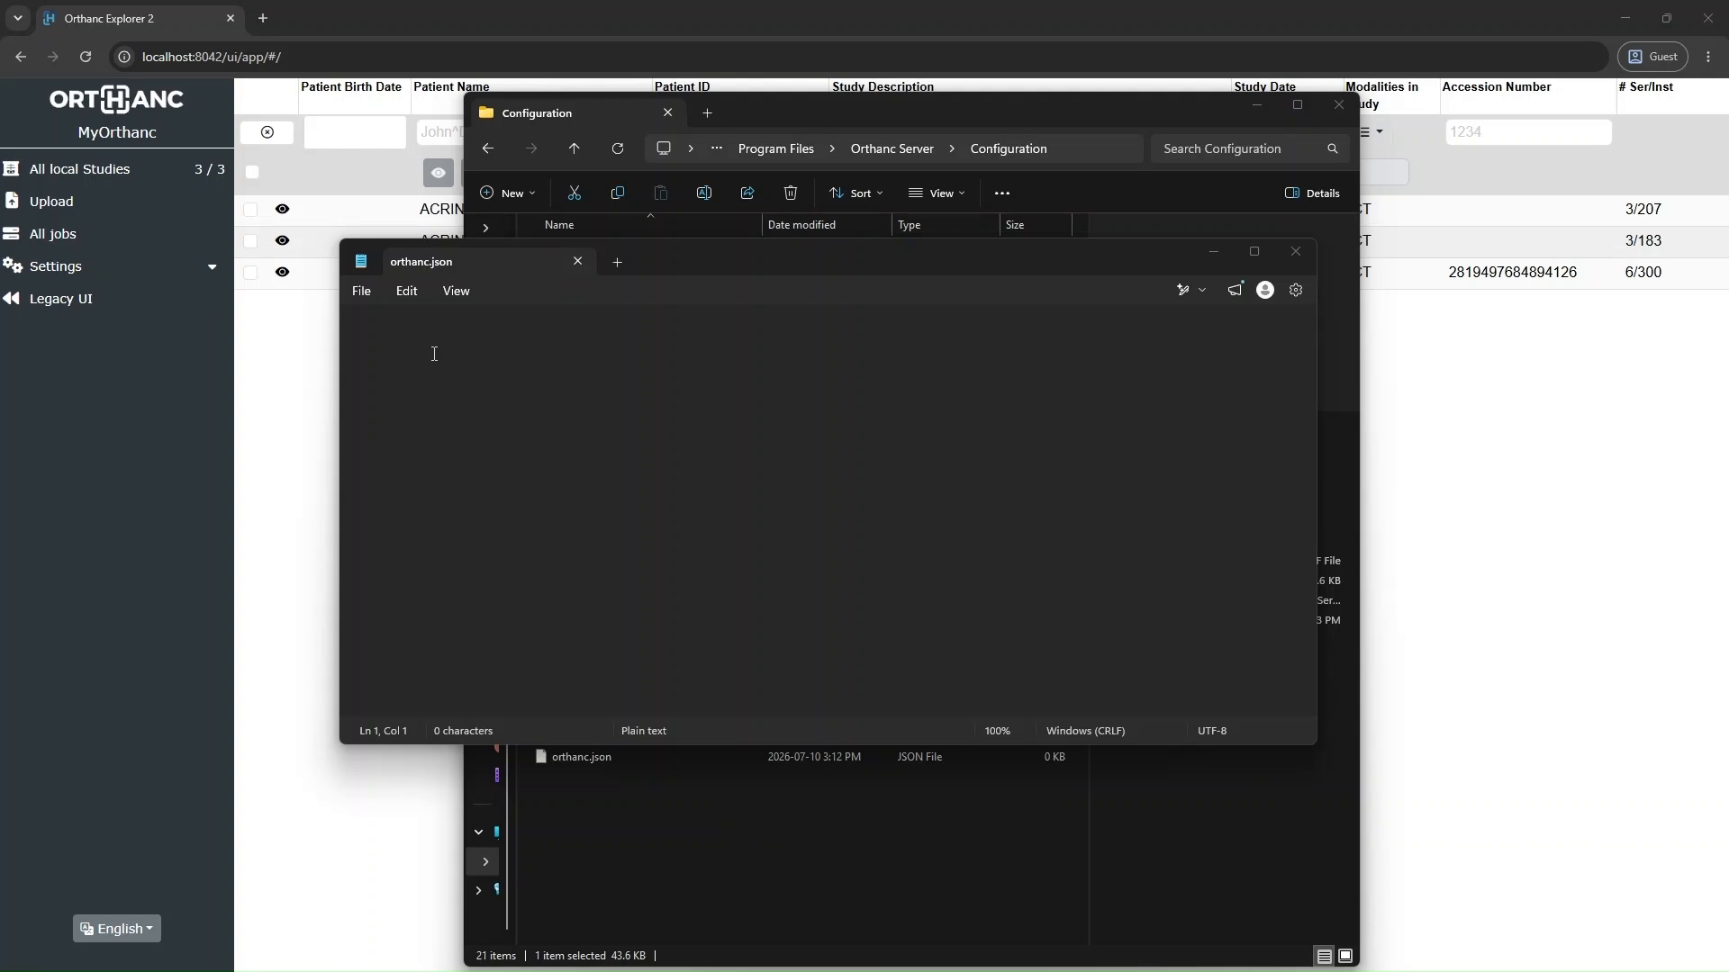
left_click(434, 354)
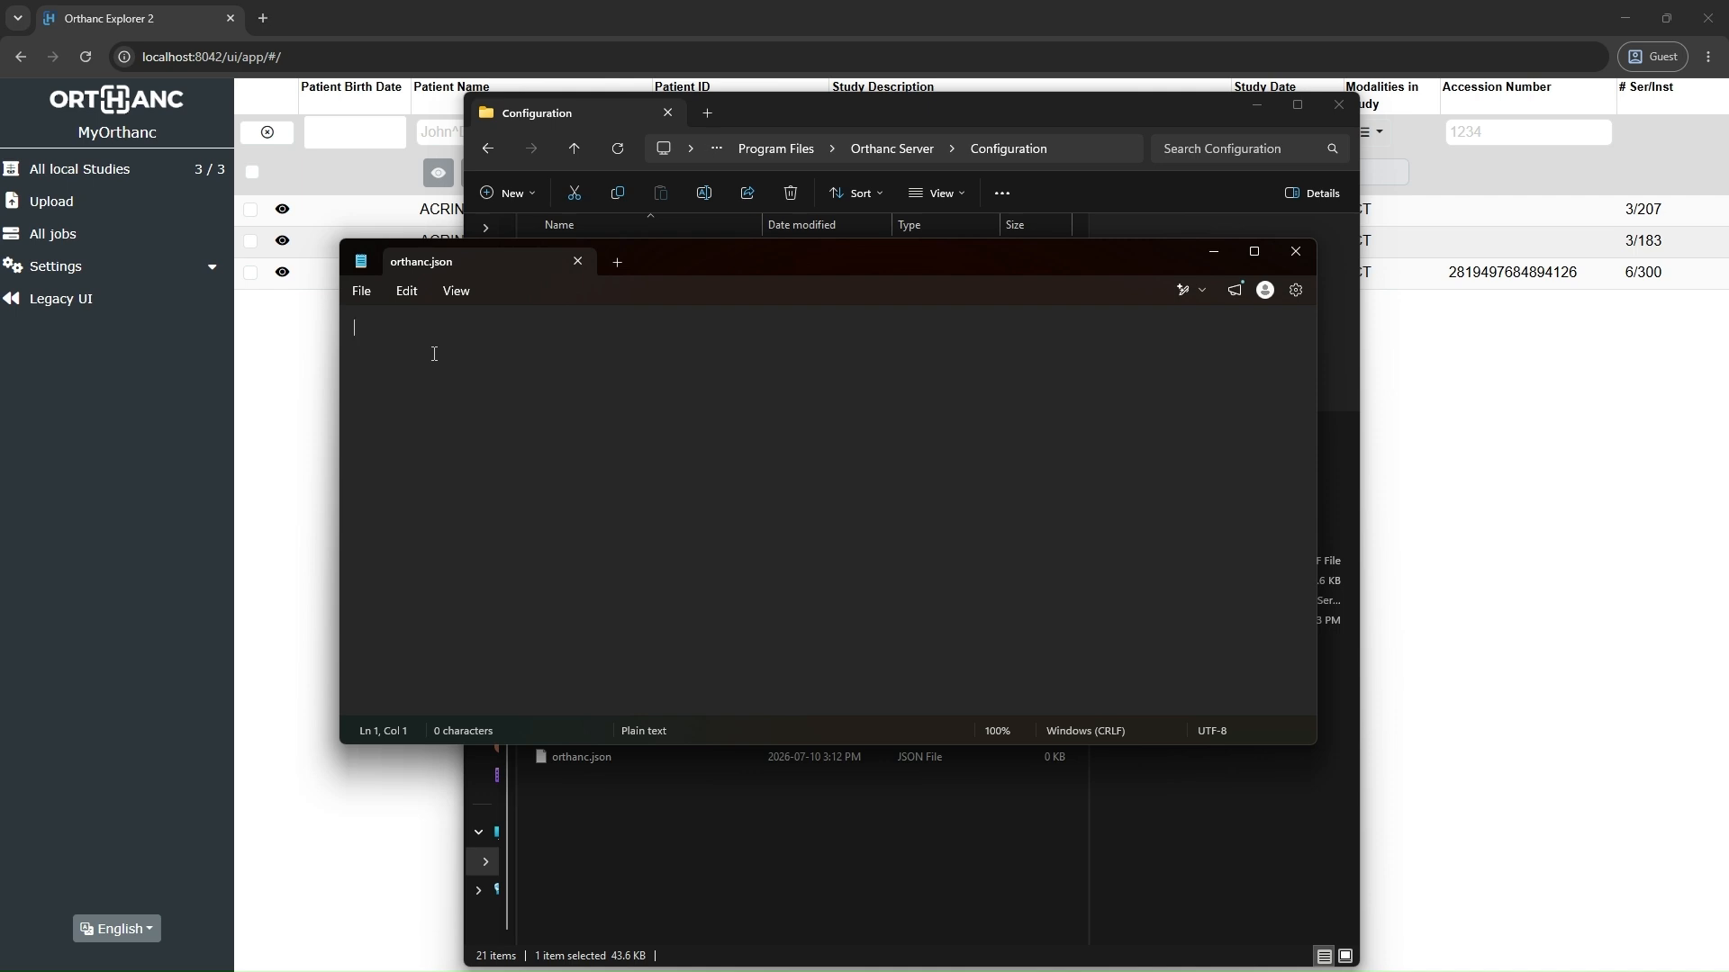
Step: Paste the prepared JSON configuration named "Orthanc-Windows-Training", with storage in C:\\Orthanc, HttpPort 8042 and DicomPort 4242, into orthanc.json and save it
type("{   \"Name\": \"Orthanc-Windows-Training\",    \"StorageDirectory\": \"C:\\\\Orthanc\",   \"IndexDirectory\": \"C:\\\\Orthanc\",    \"Plugins\": [ \"C:\\\\Program Files\\\\Orthanc Server\\\\Plugins\" ],    \"HttpServerEnabled\": true,   \"OrthancExplorerEnabled\": true,   \"HttpPort\": 8042,    \"RemoteAccessAllowed\": false,   \"AuthenticationEnabled\": false,    \"DicomServerEnabled\": true,   \"DicomAet\": \"ORTHANC\",   \"DicomPort\": 4242,    \"DicomAlwaysAllowEcho\": true,   \"DicomAlwaysAllowStore\": true,    \"DicomModalities\": {   } }")
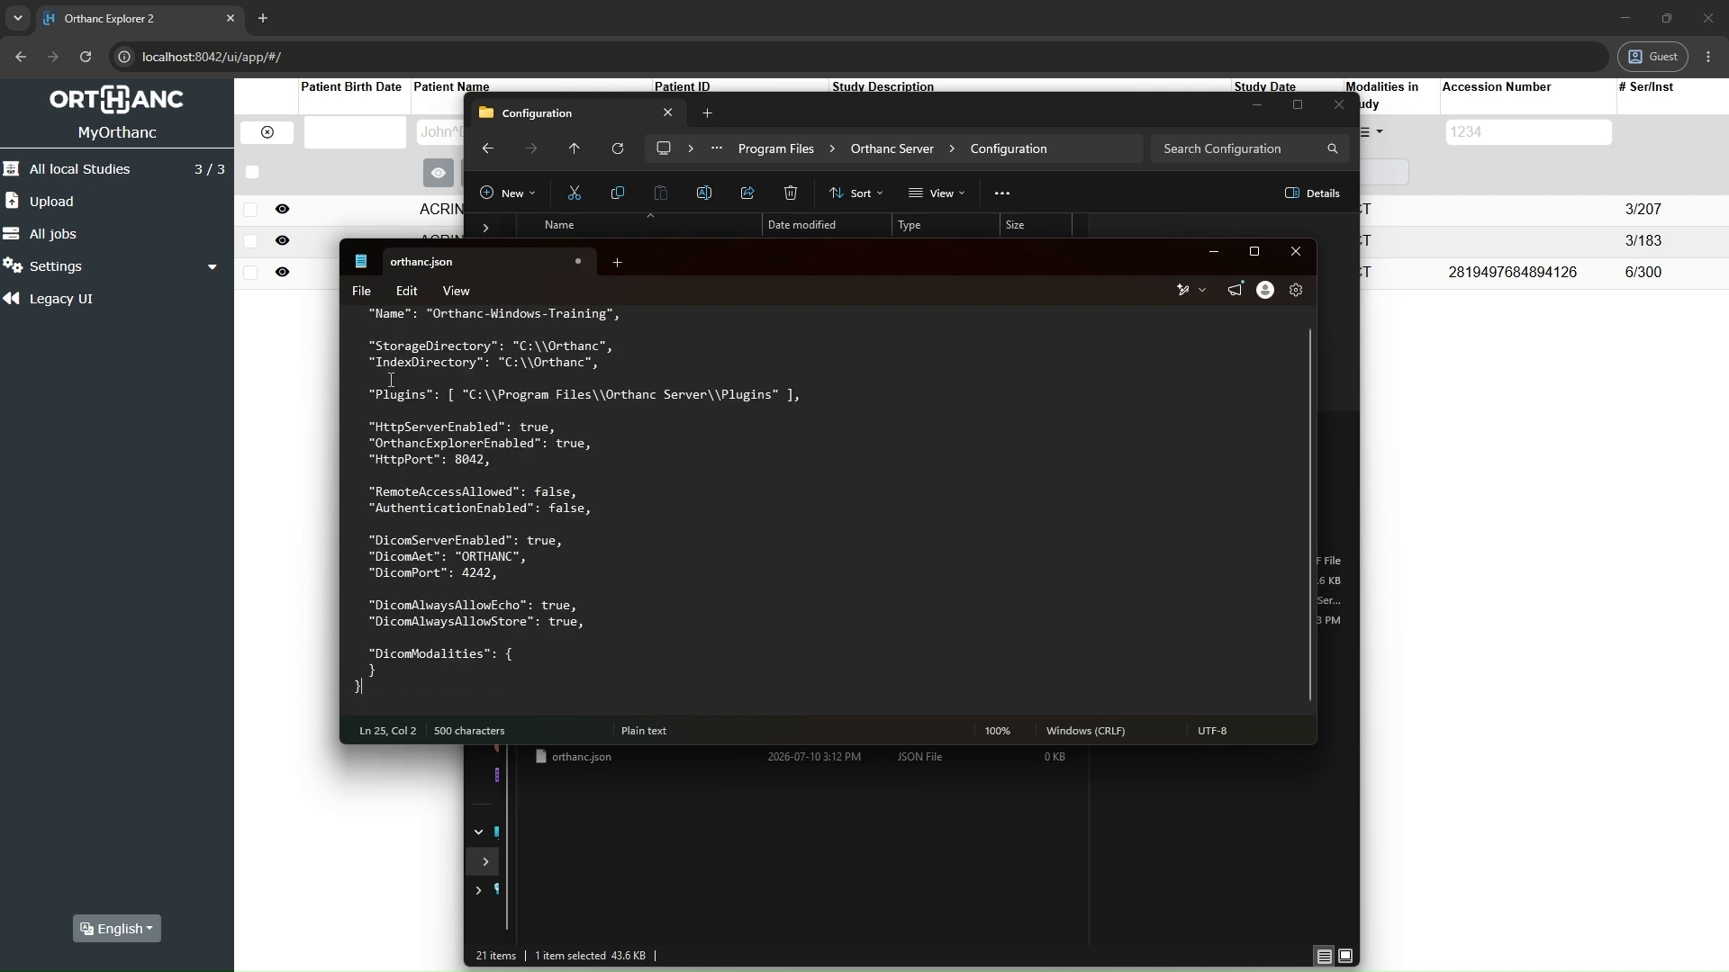
scroll(657, 510, "up", 1)
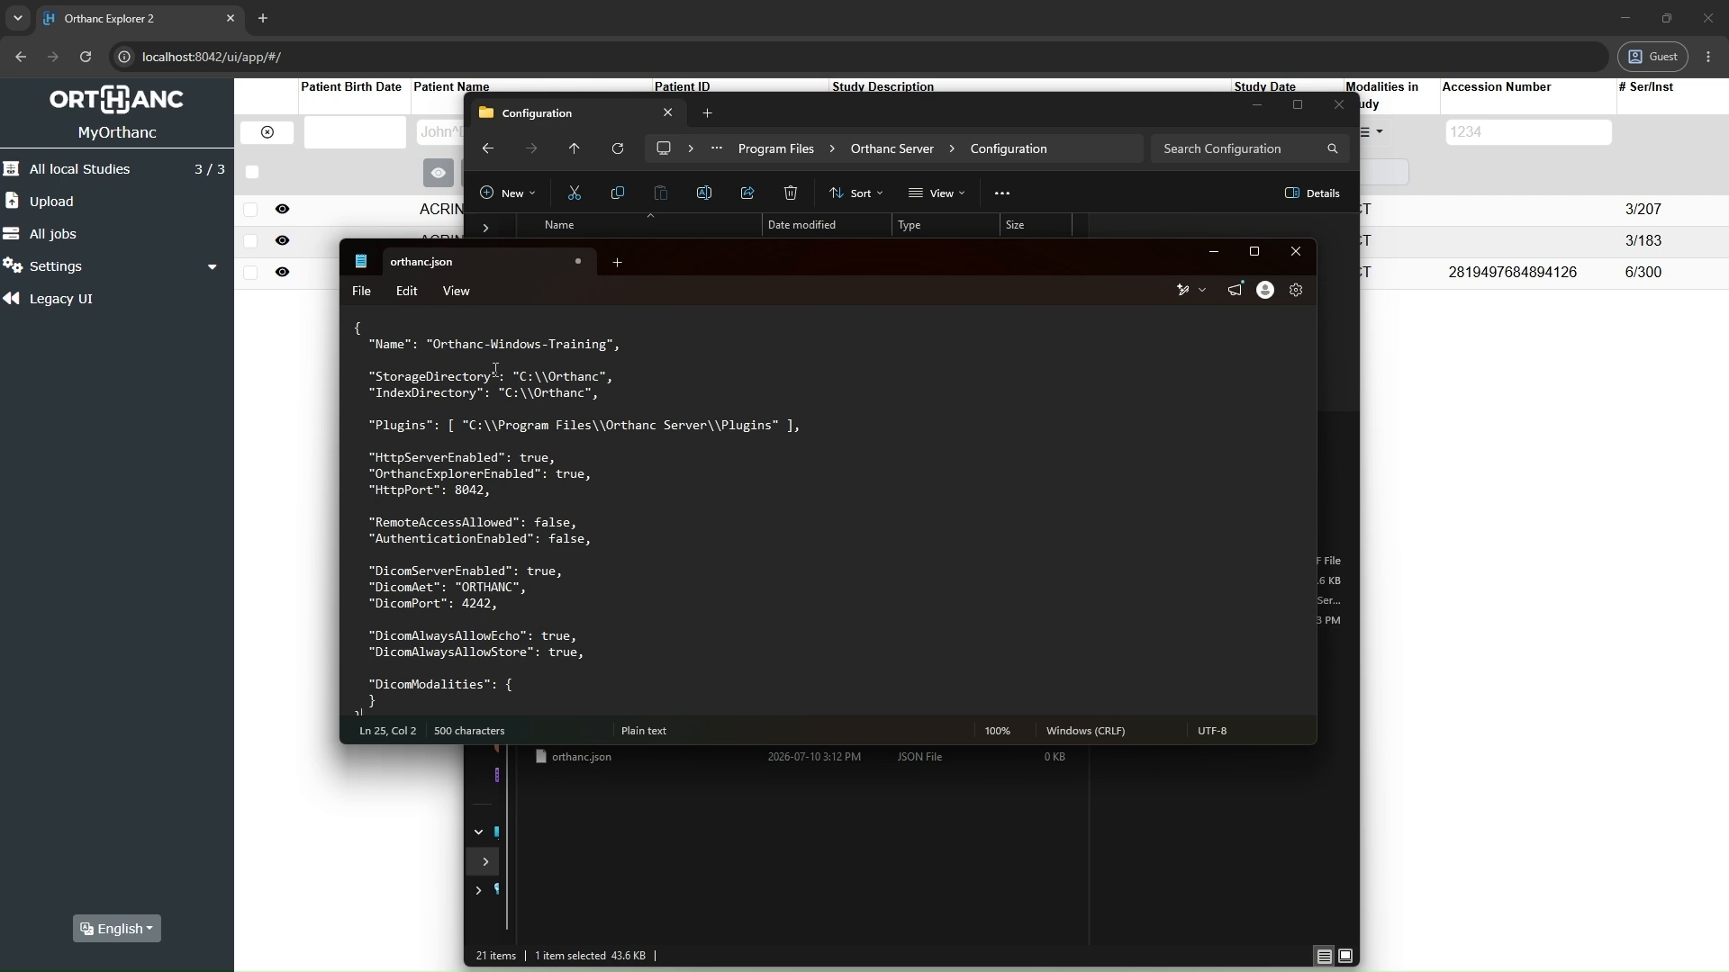
left_click(360, 292)
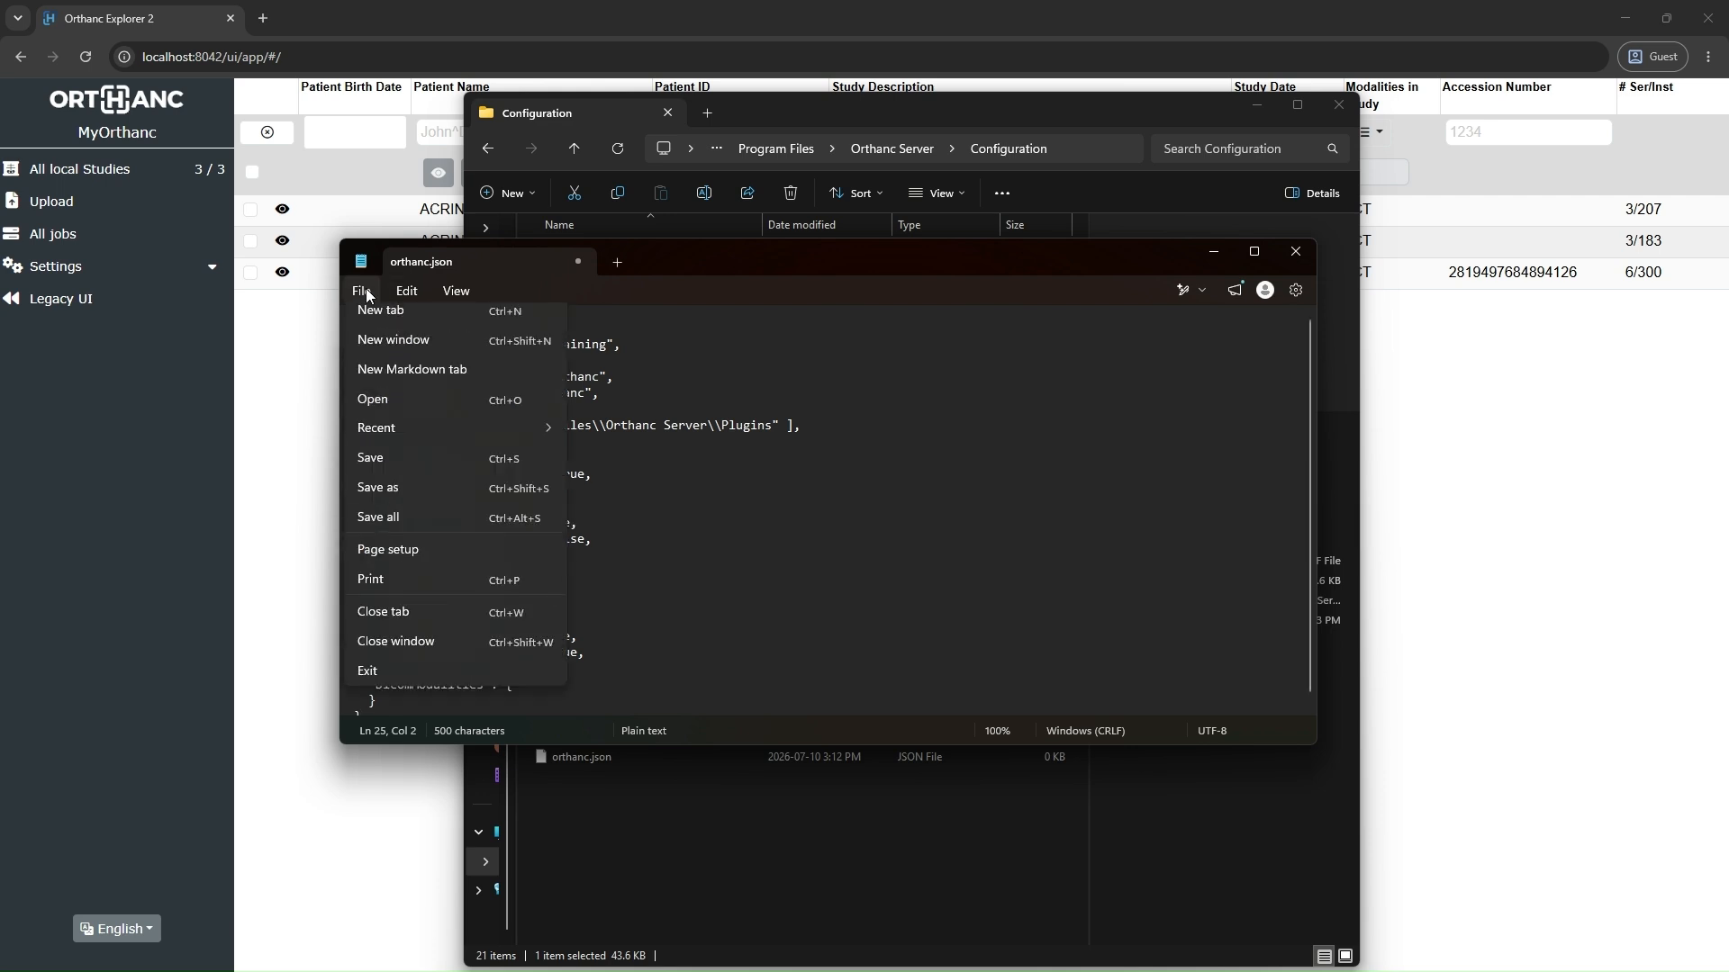
left_click(391, 477)
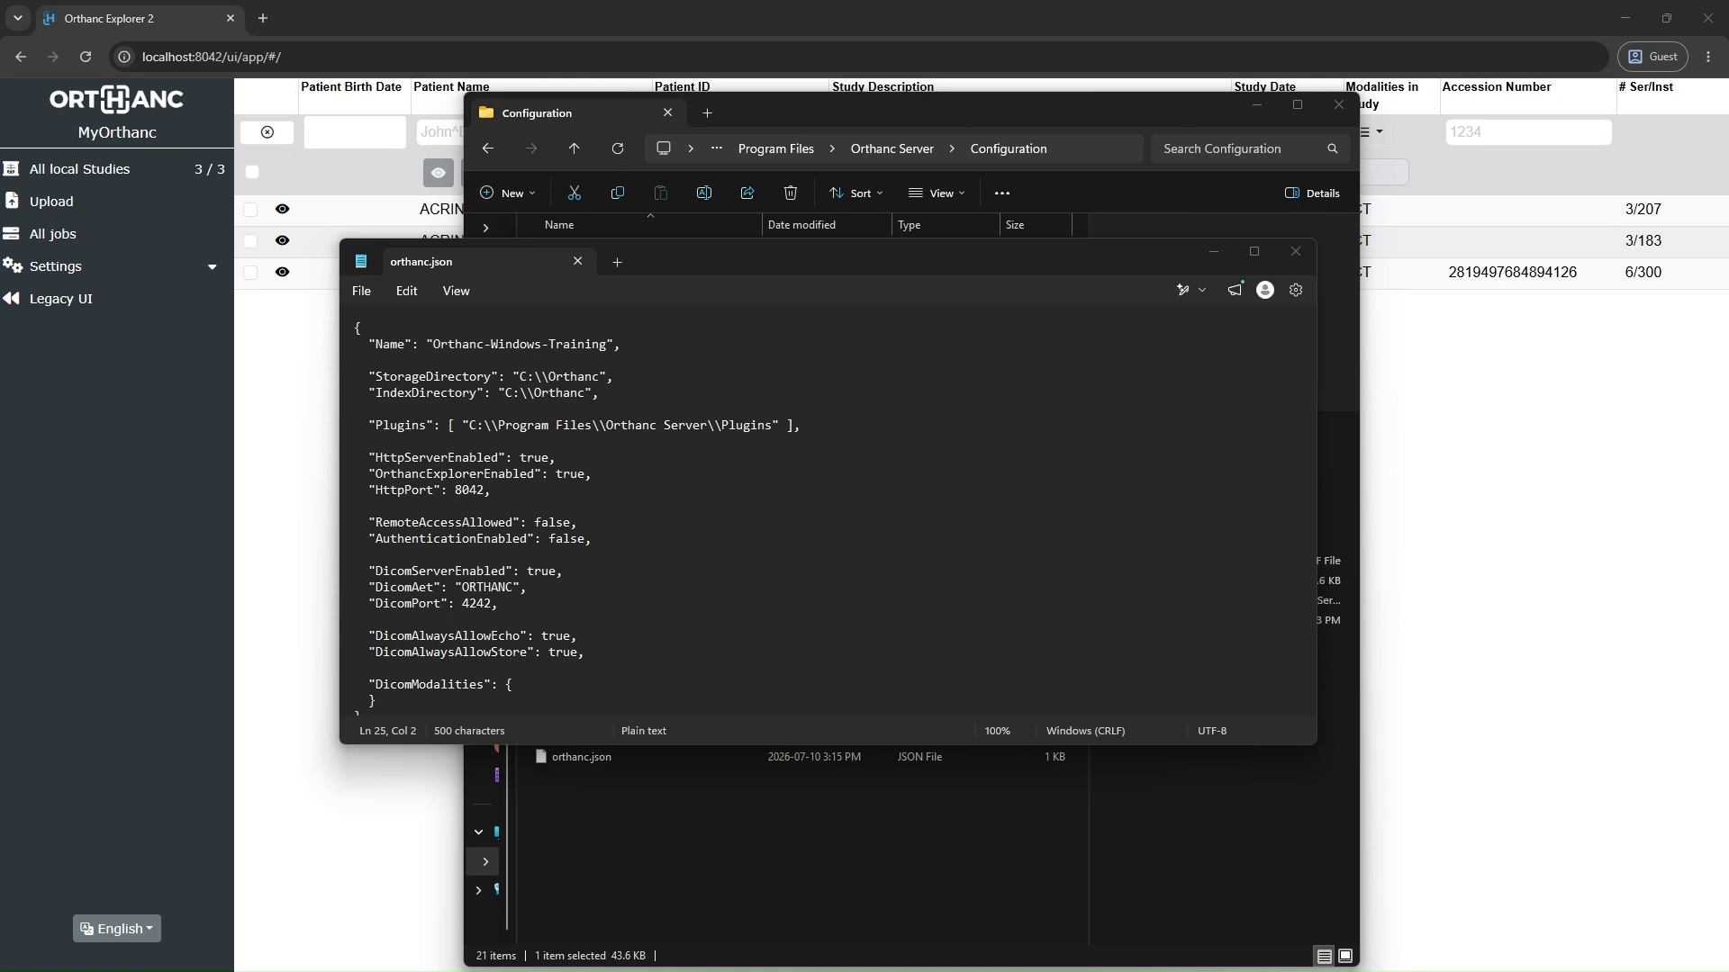
Step: Switch to Task Manager and restart the Orthanc service, found among the services with the filter "orth"
left_click_drag(0, 546, 1133, 236)
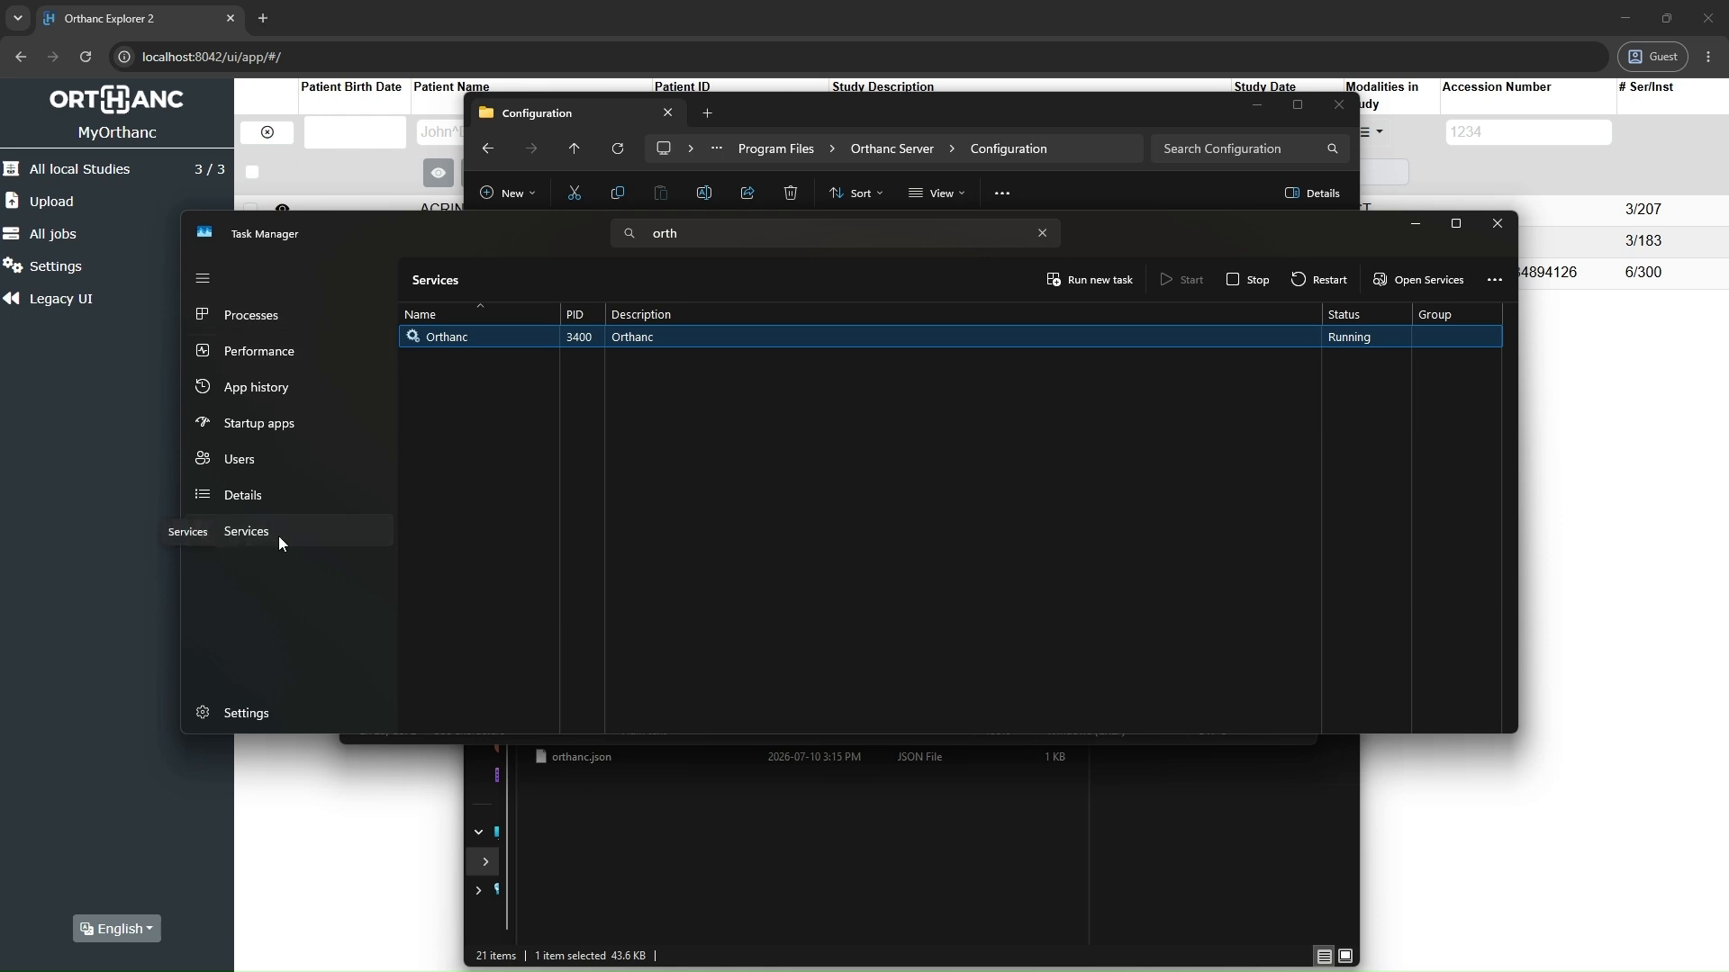
left_click(270, 534)
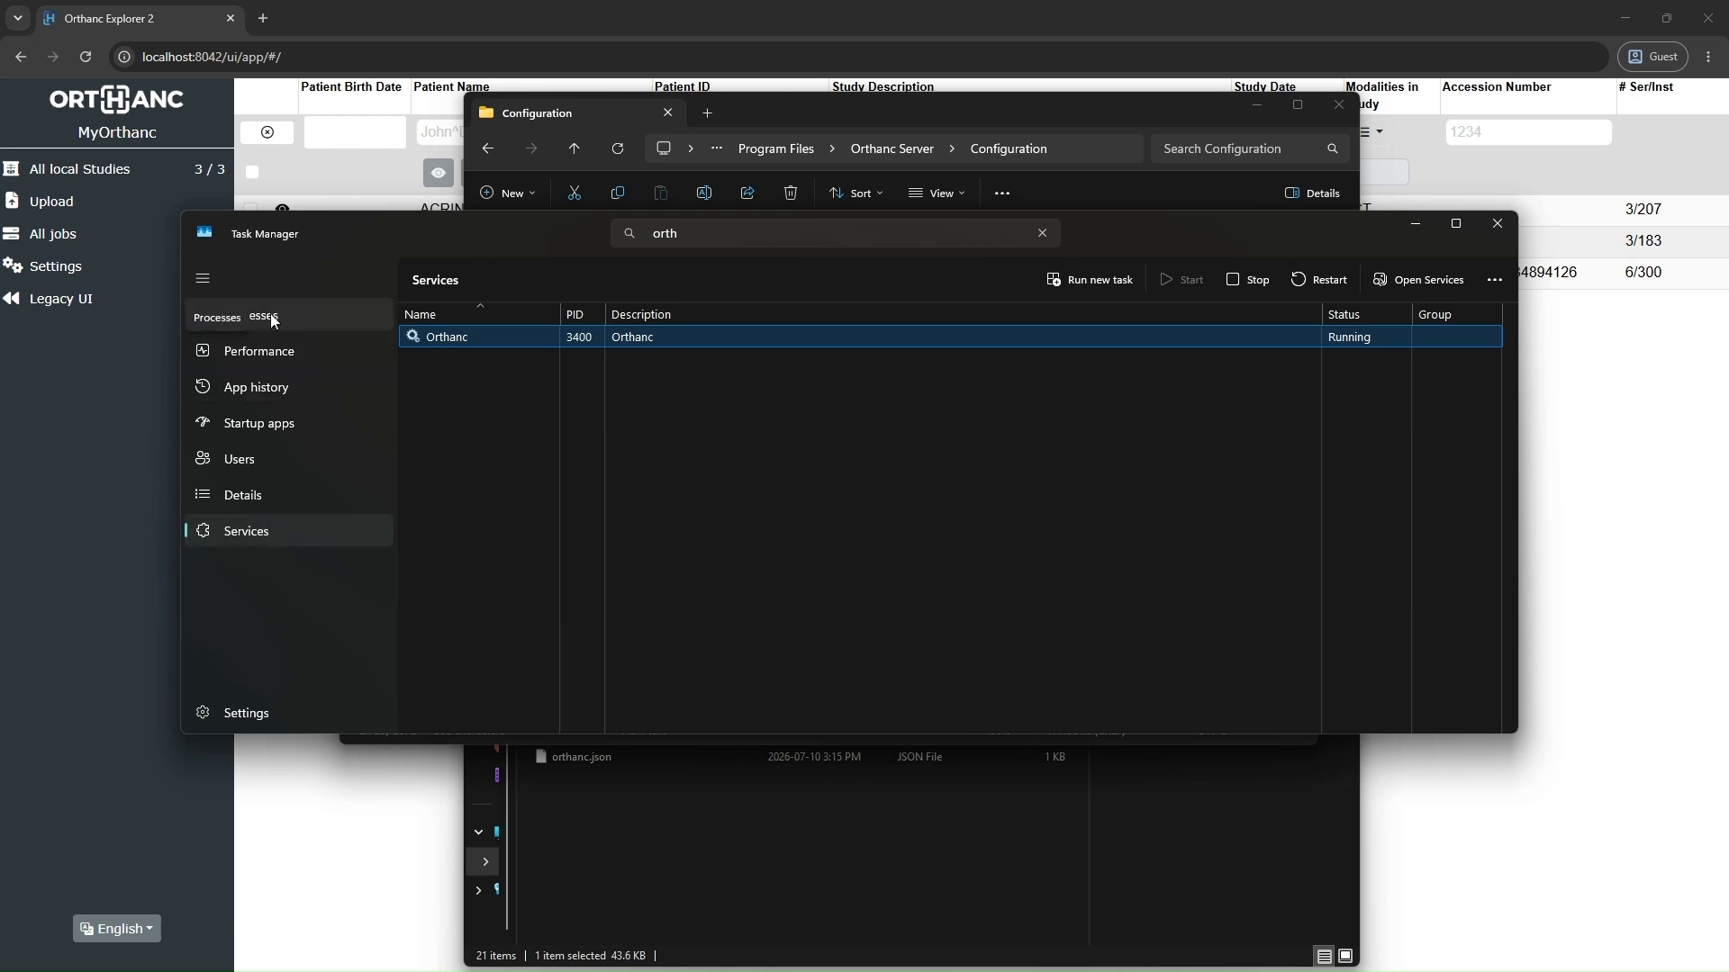
left_click(695, 231)
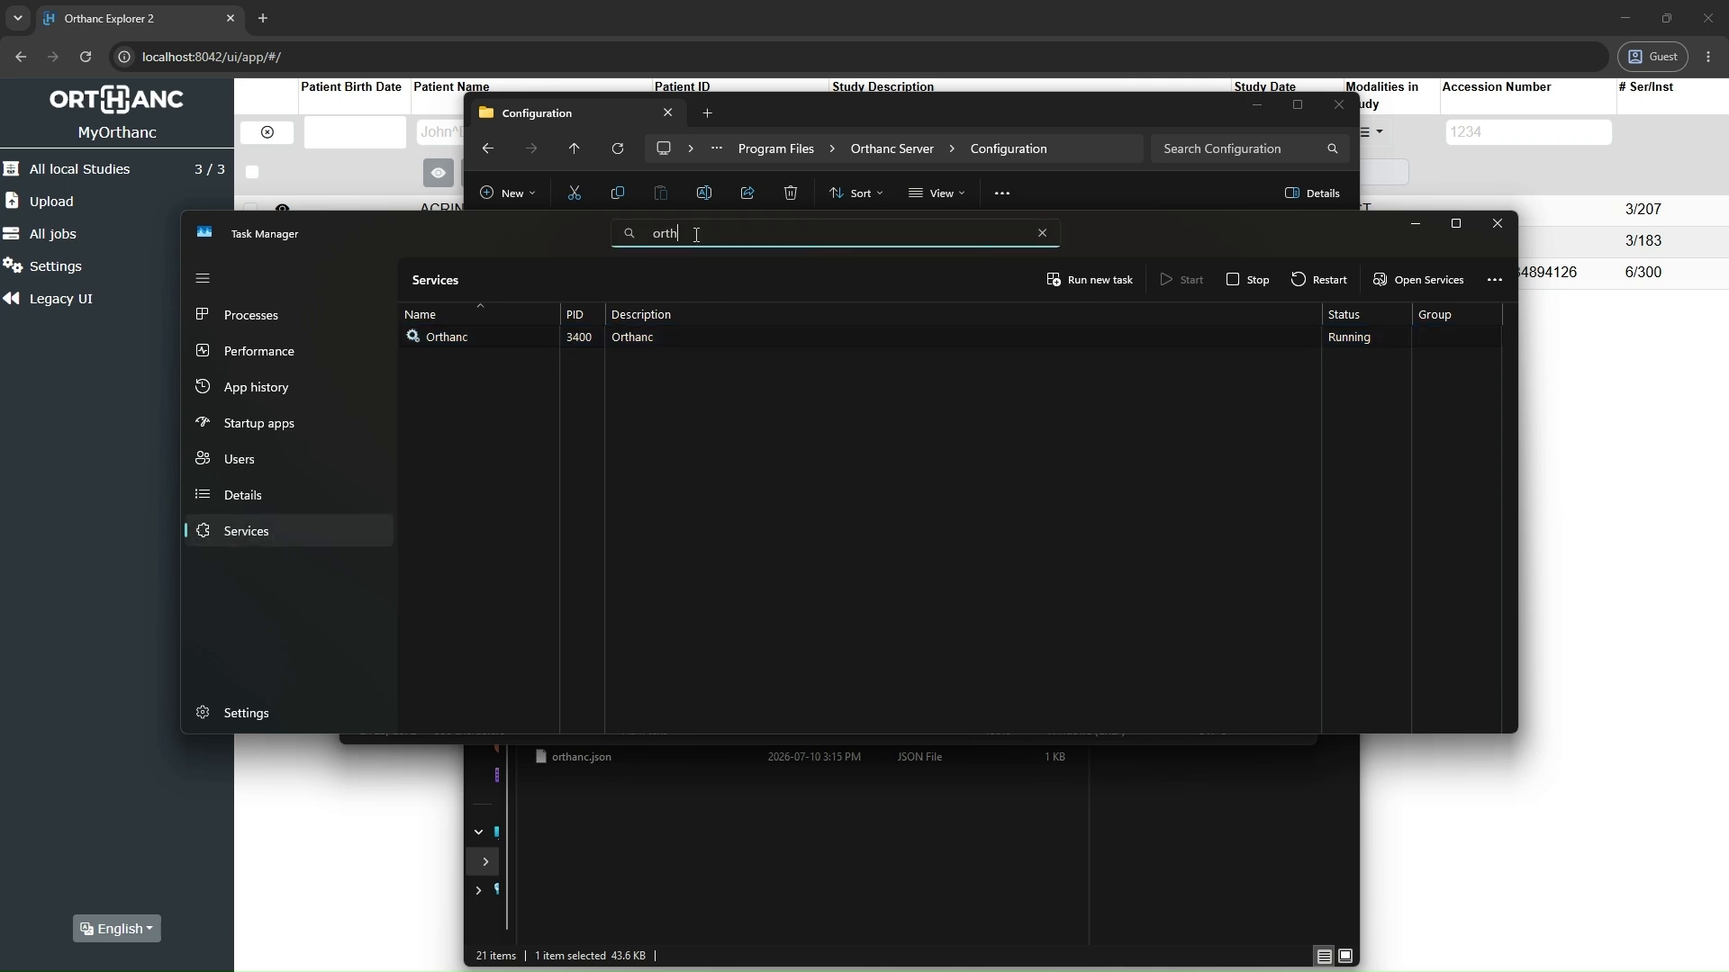
right_click(656, 336)
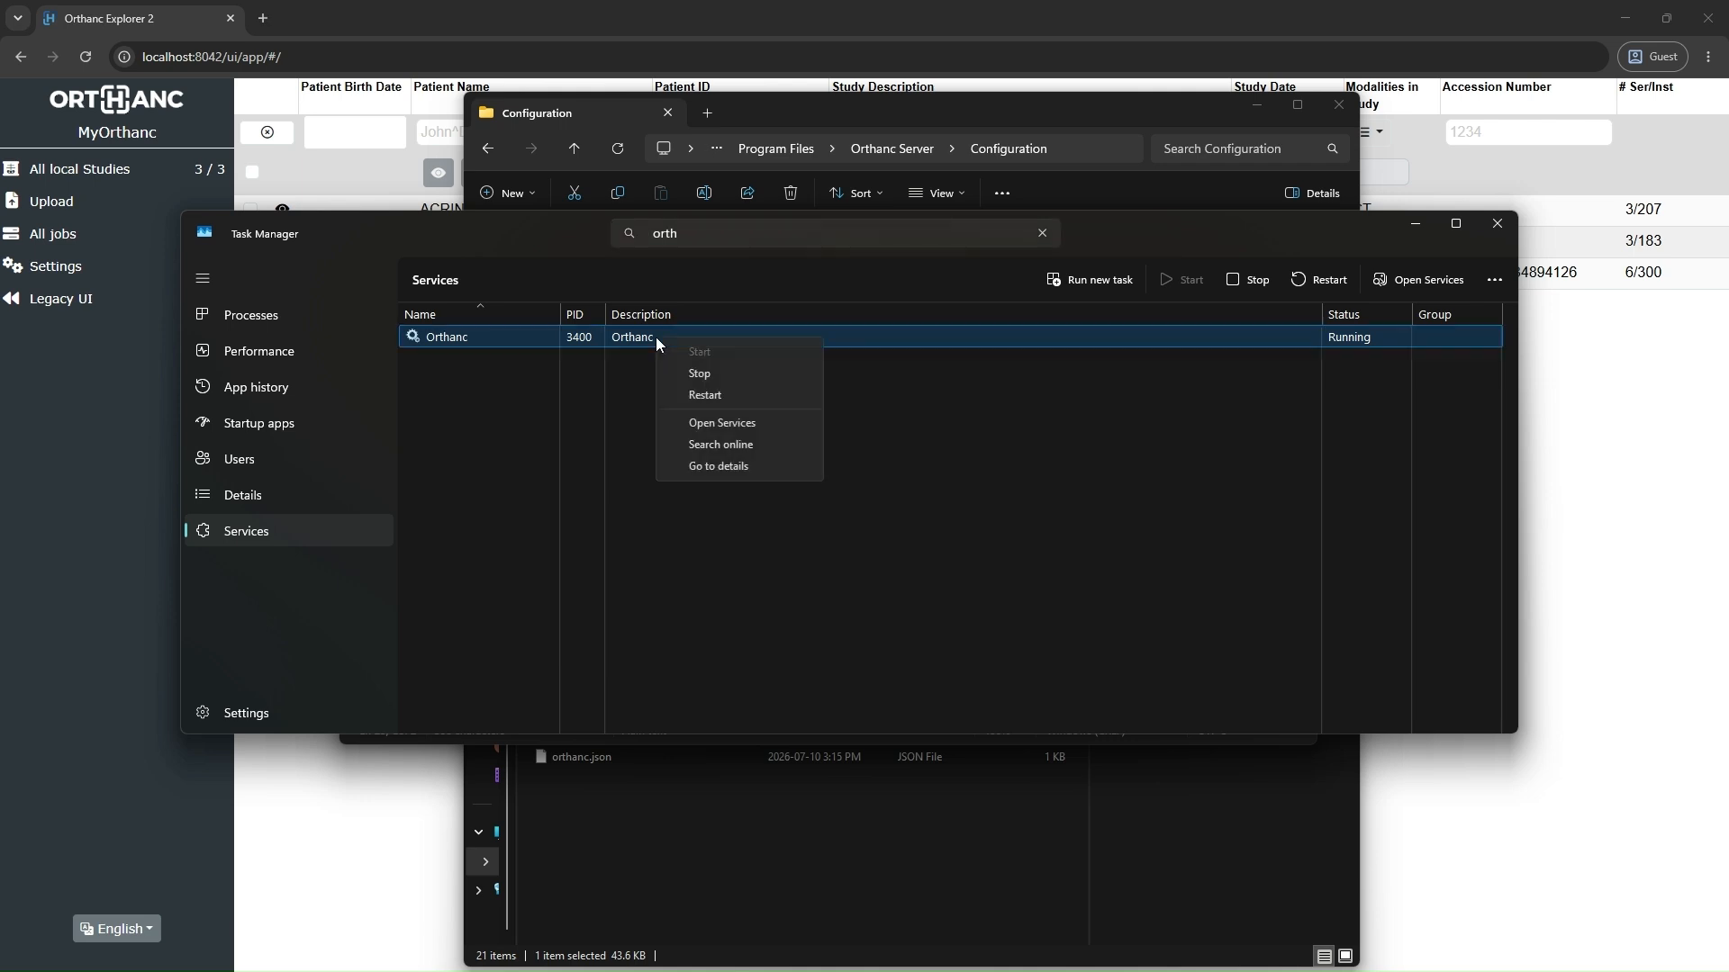
left_click(715, 398)
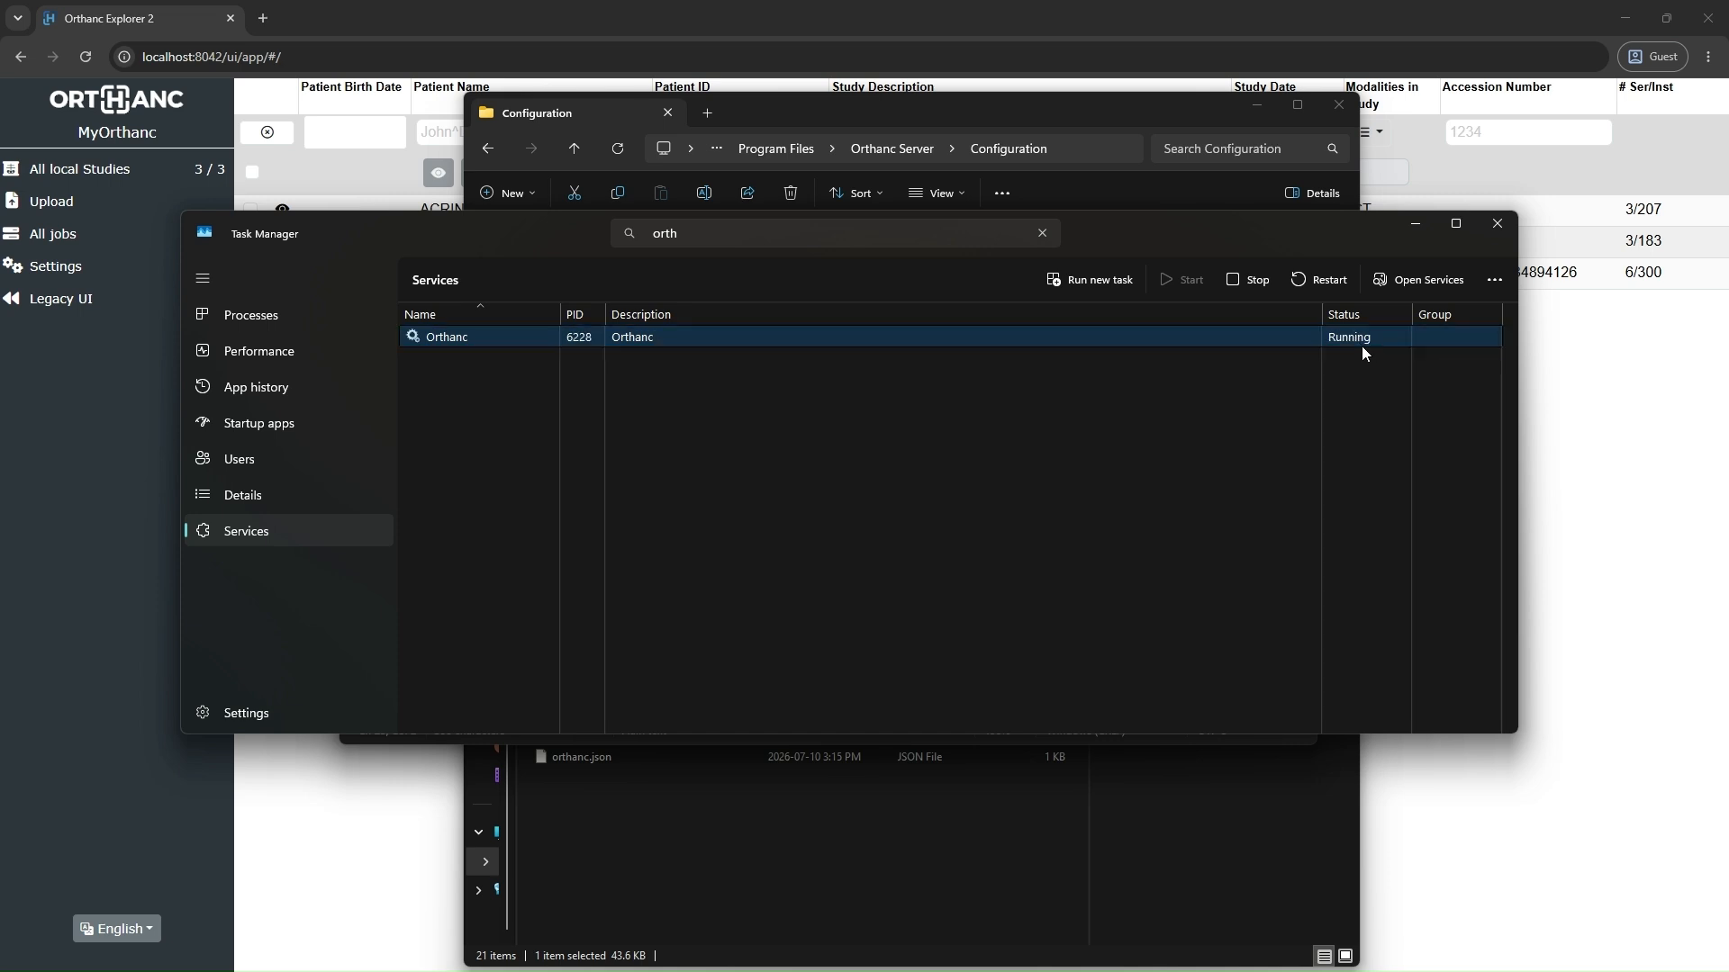
Step: Minimize Task Manager, return to Orthanc Explorer 2 in the browser and reload the page
left_click(1415, 225)
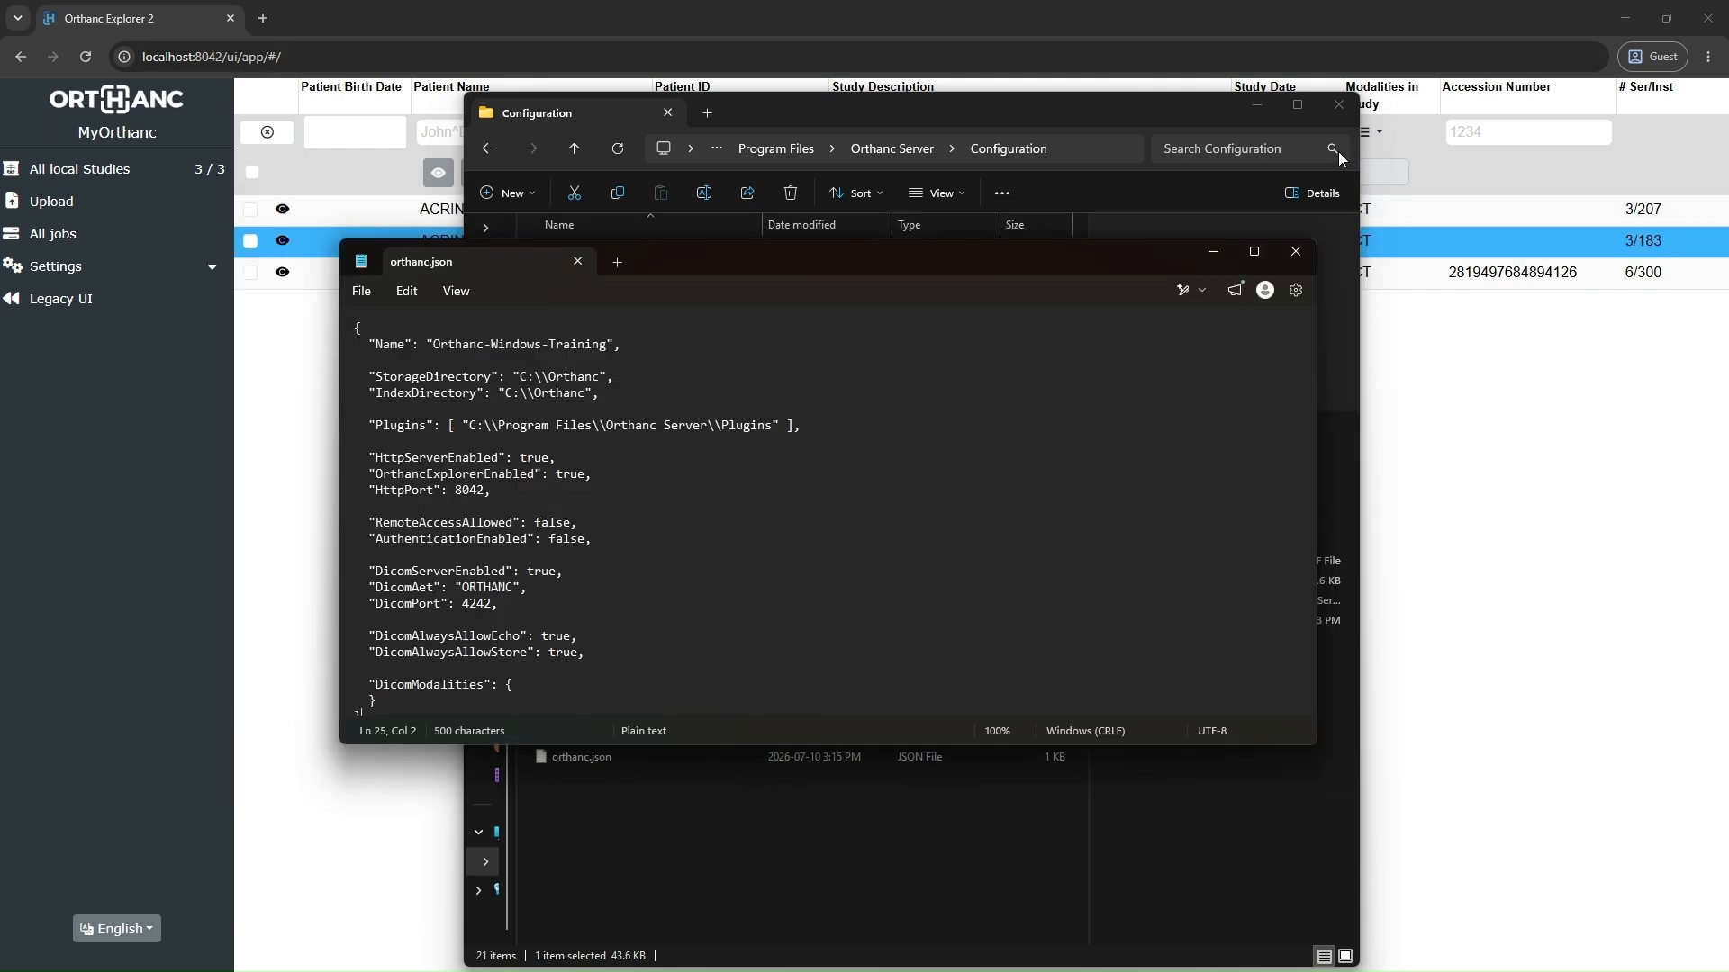
left_click(822, 18)
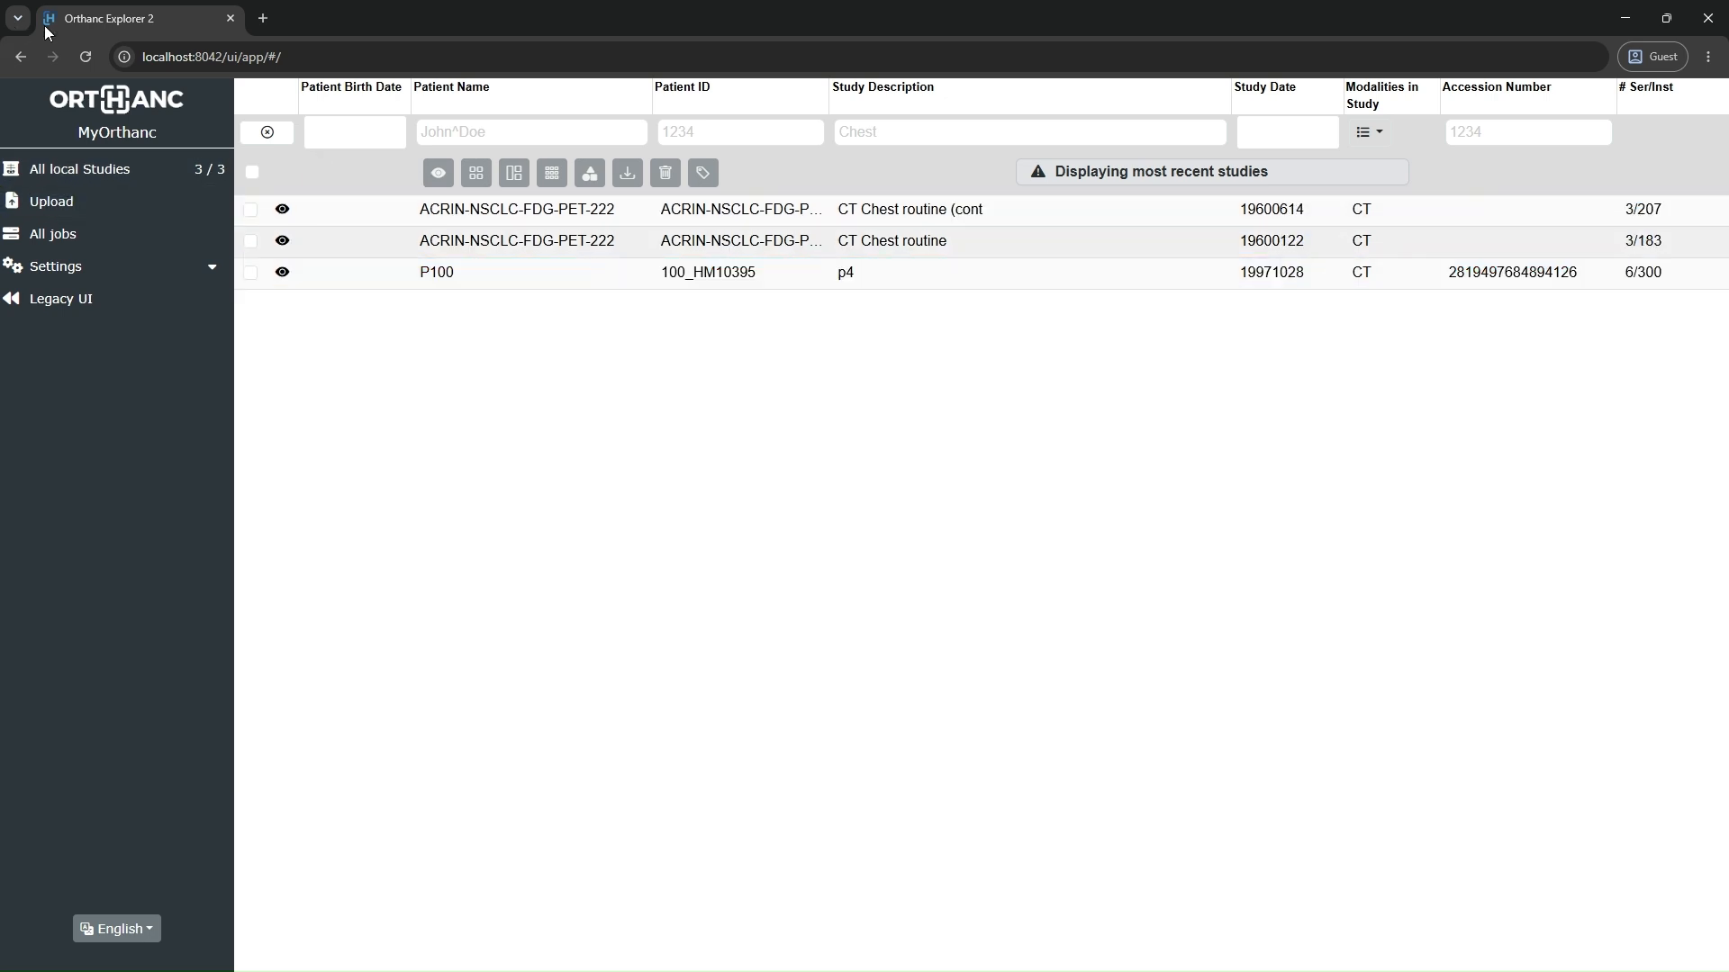
left_click(87, 58)
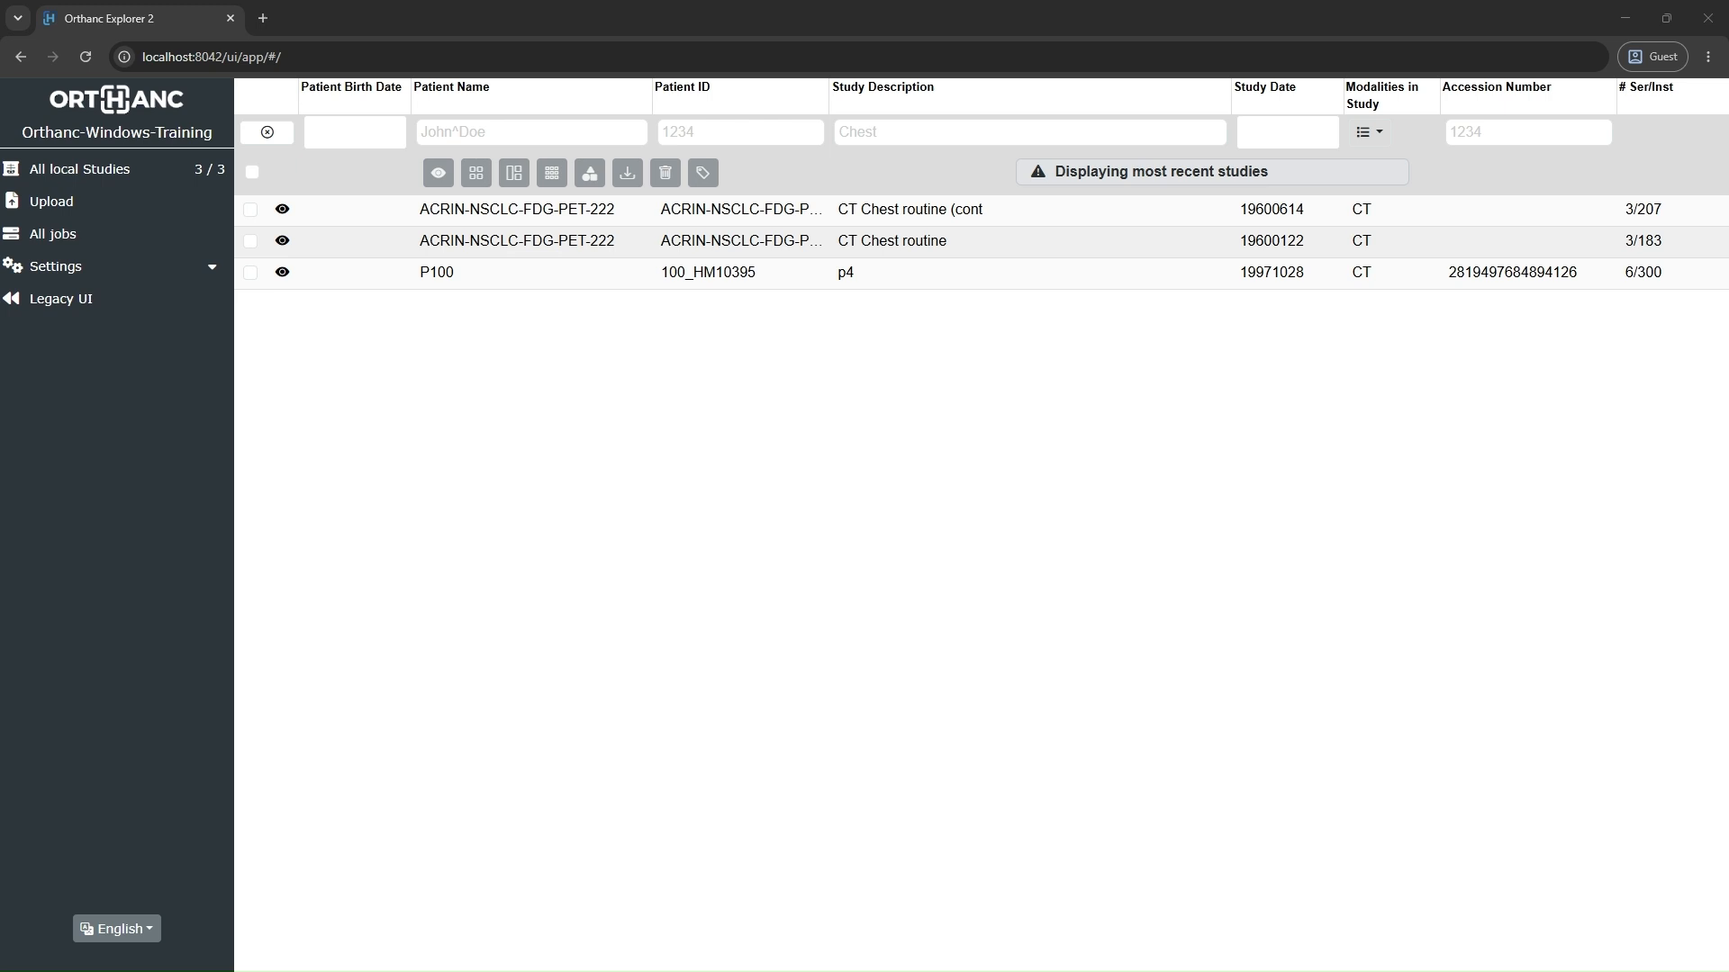
Step: Switch to orthanc.json in Notepad, maximize the window, examine the Name setting and its value, and minimize the window
left_click_drag(2, 572, 1070, 245)
scroll(949, 444, "up", 8)
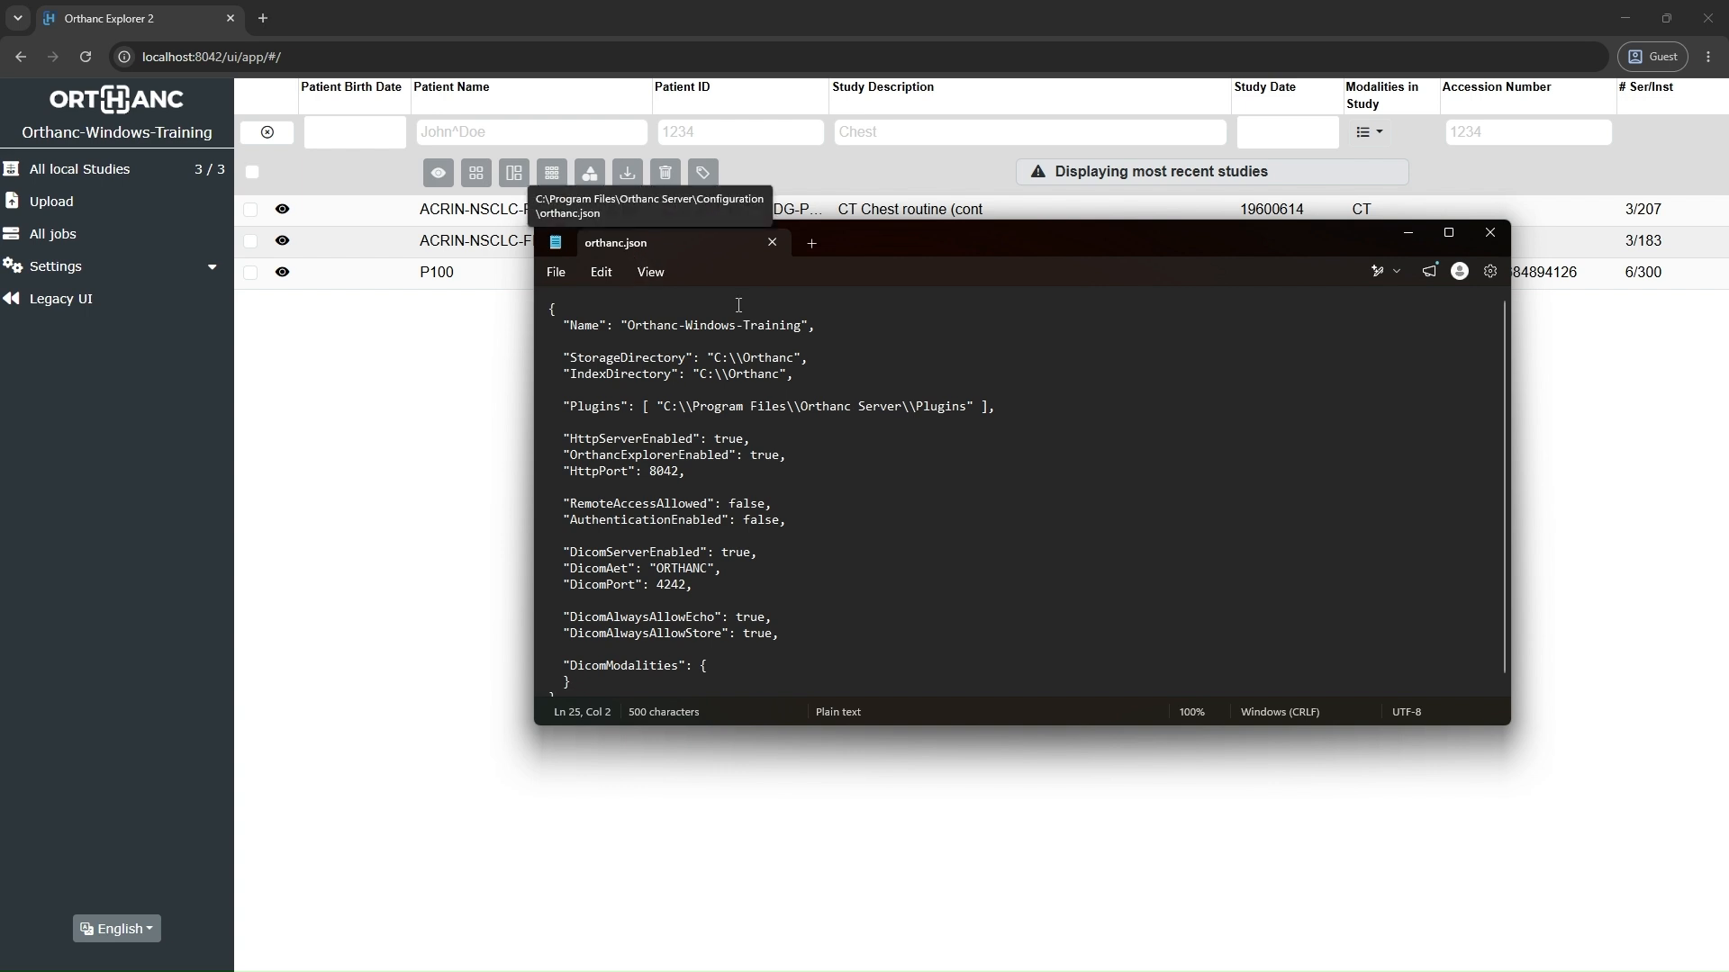
double_click(954, 236)
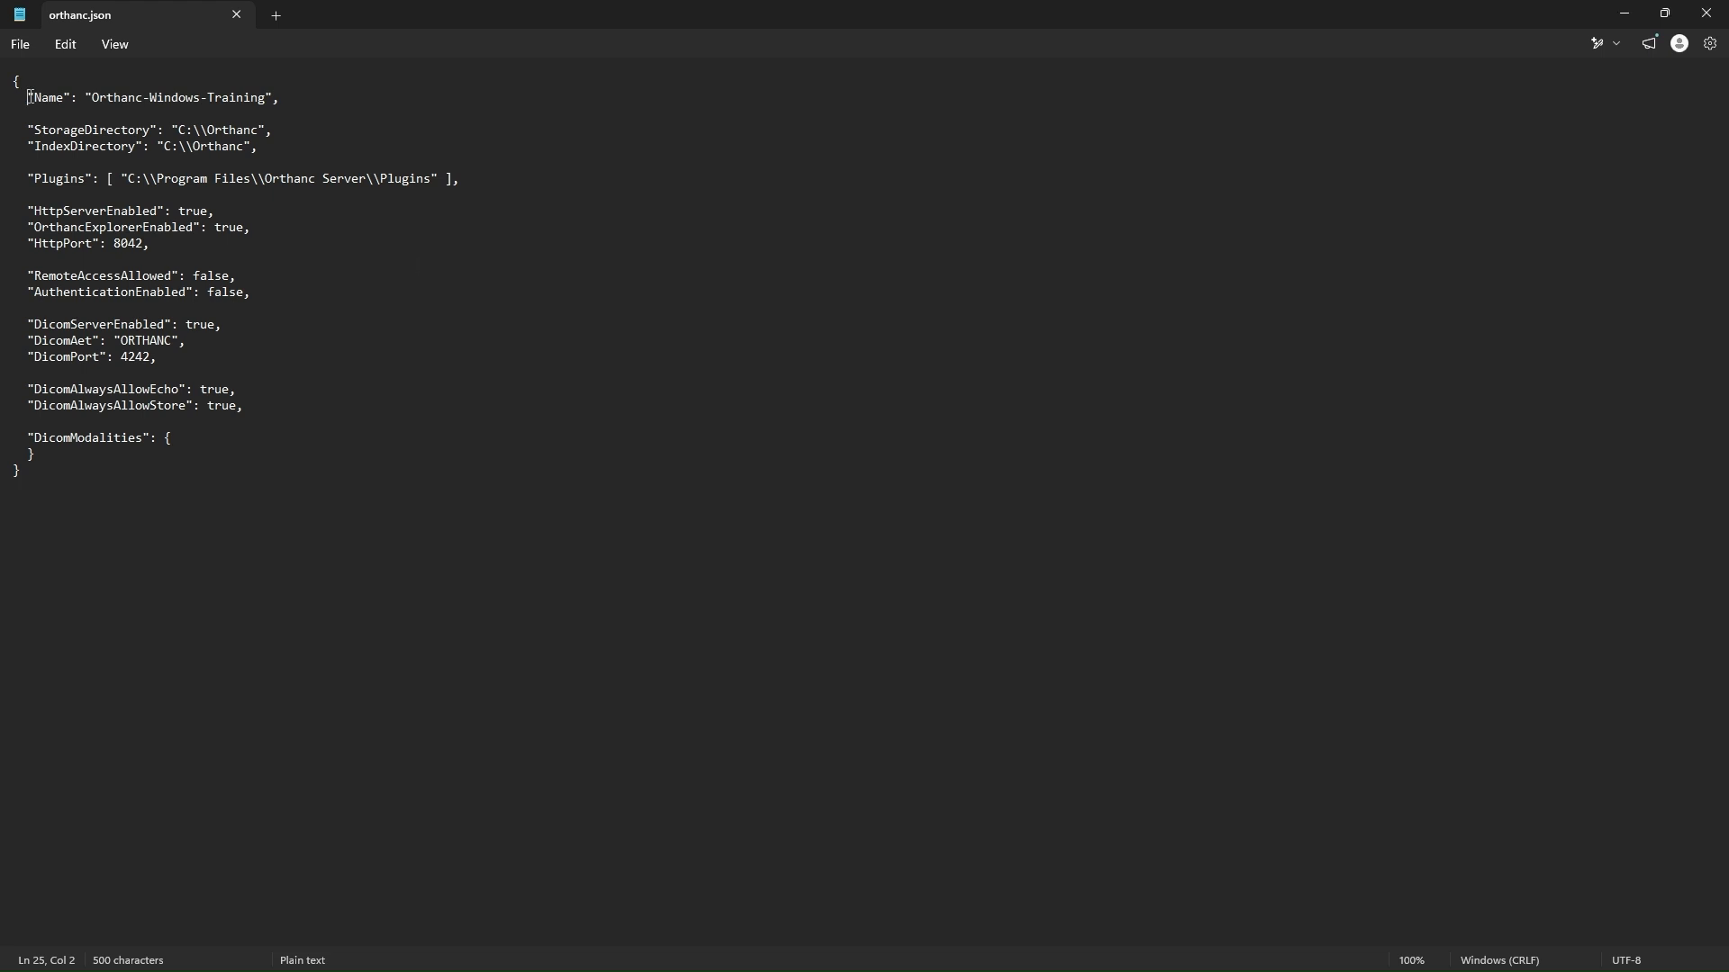
left_click_drag(29, 97, 195, 108)
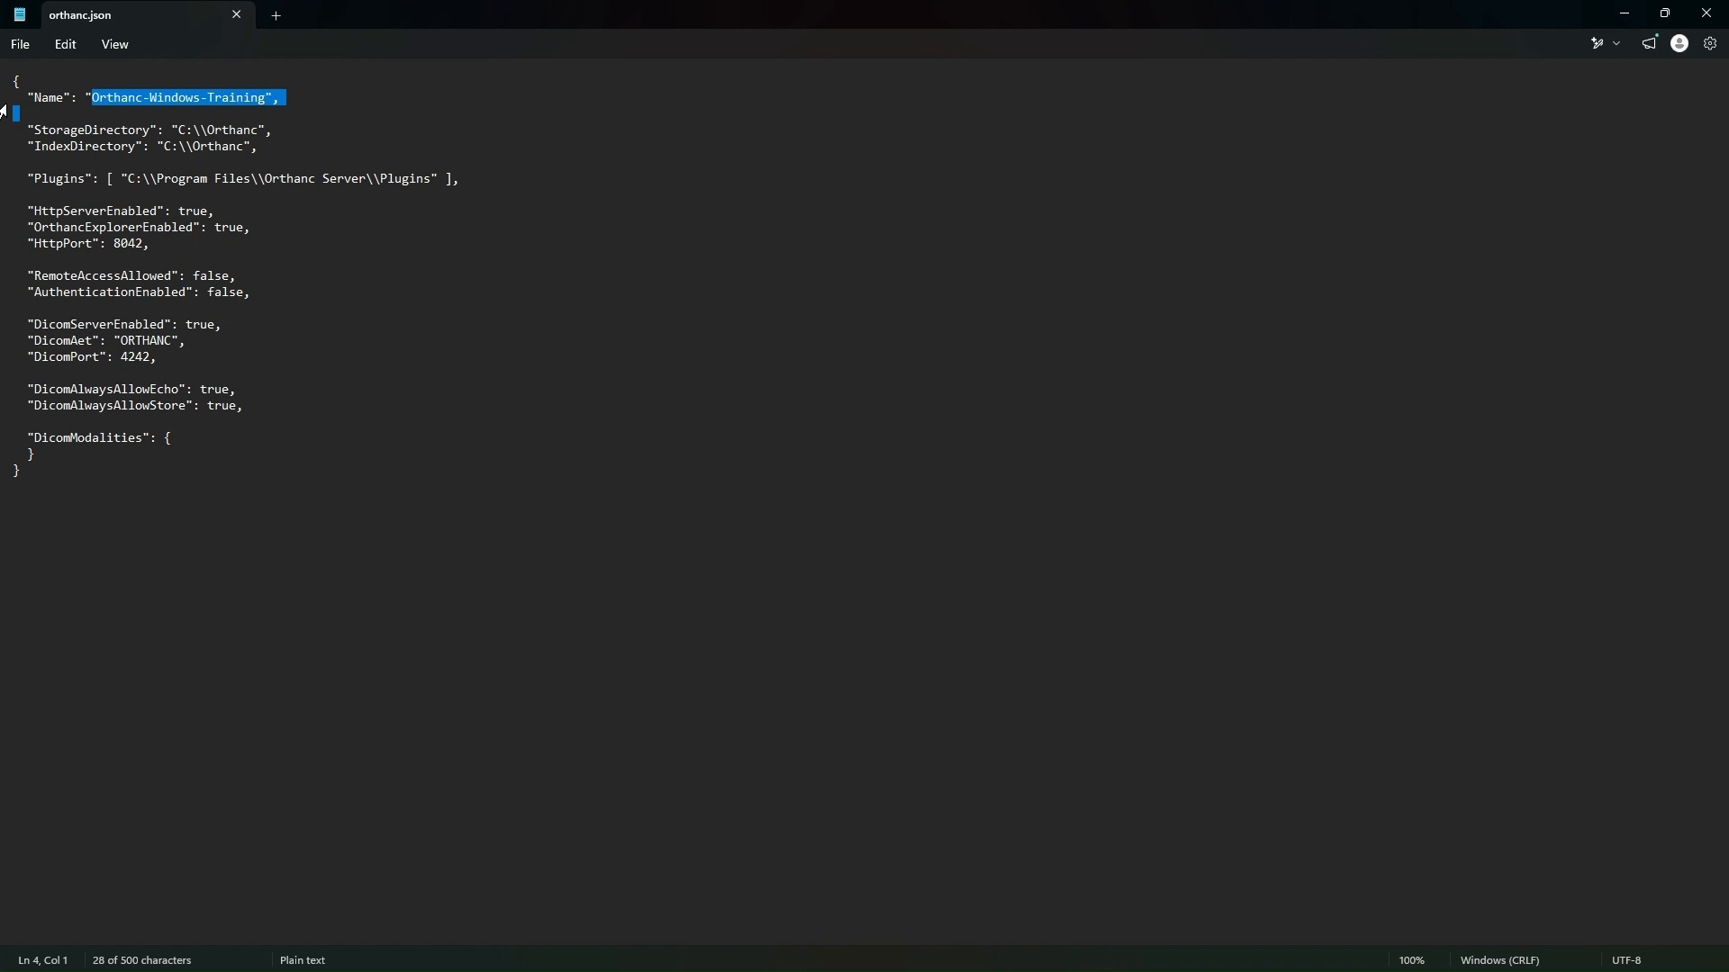
left_click(34, 92)
left_click_drag(33, 92, 64, 95)
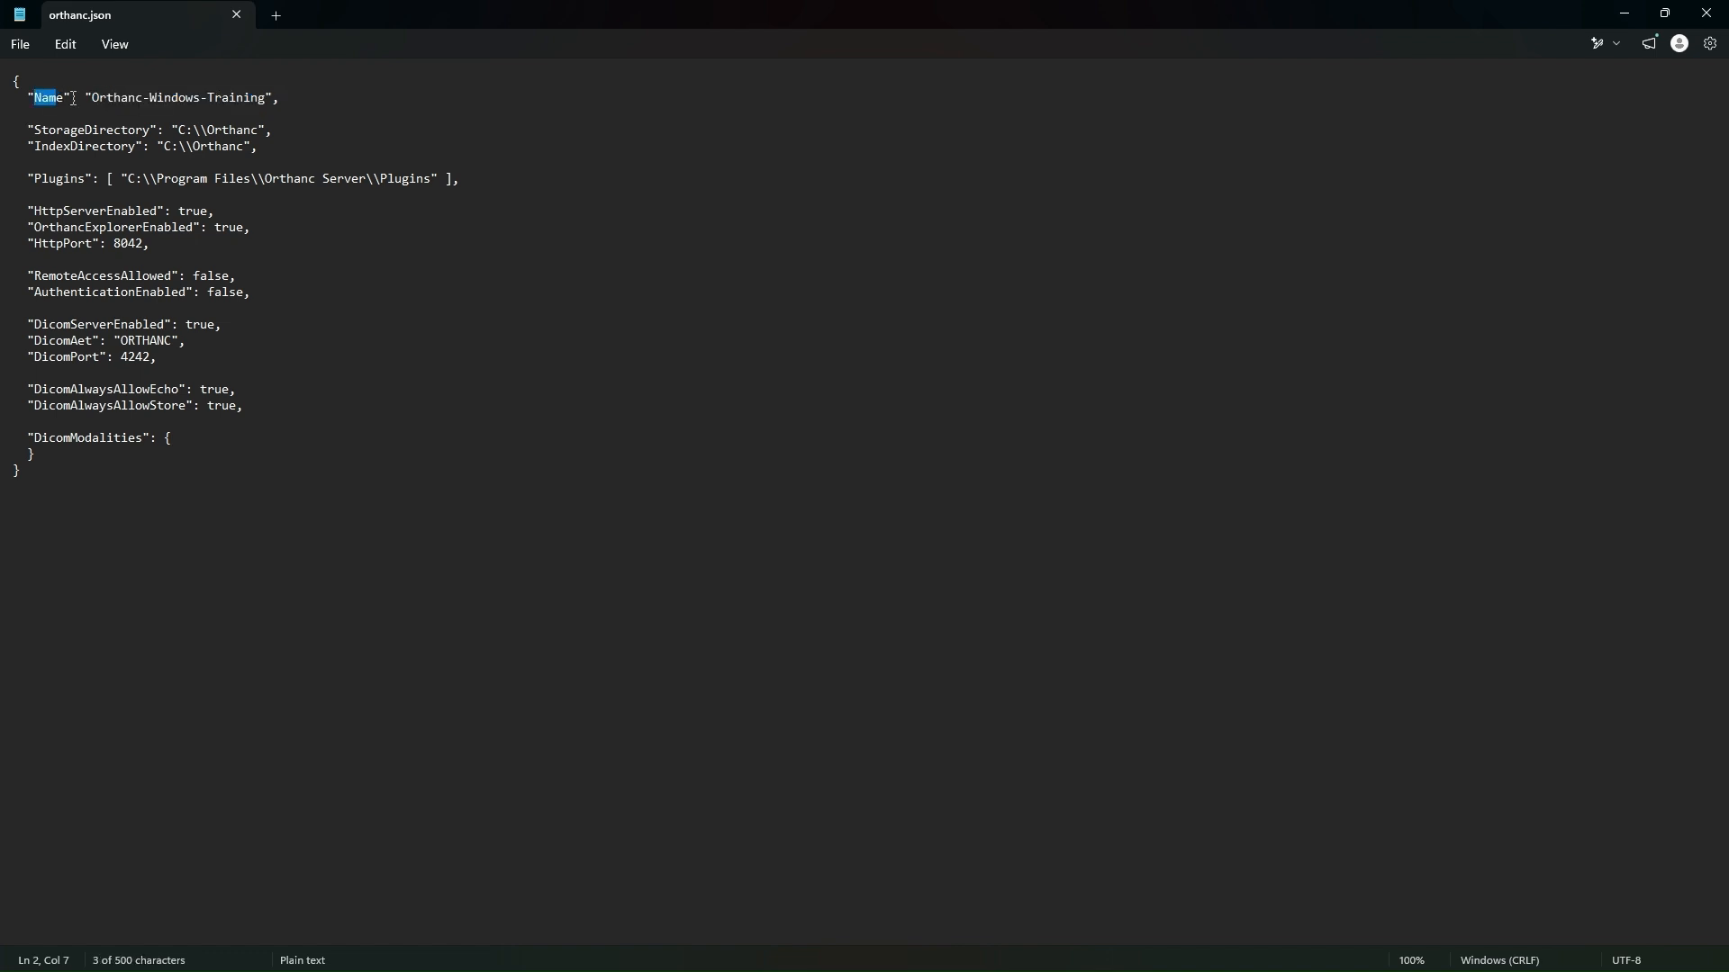
left_click_drag(73, 99, 262, 95)
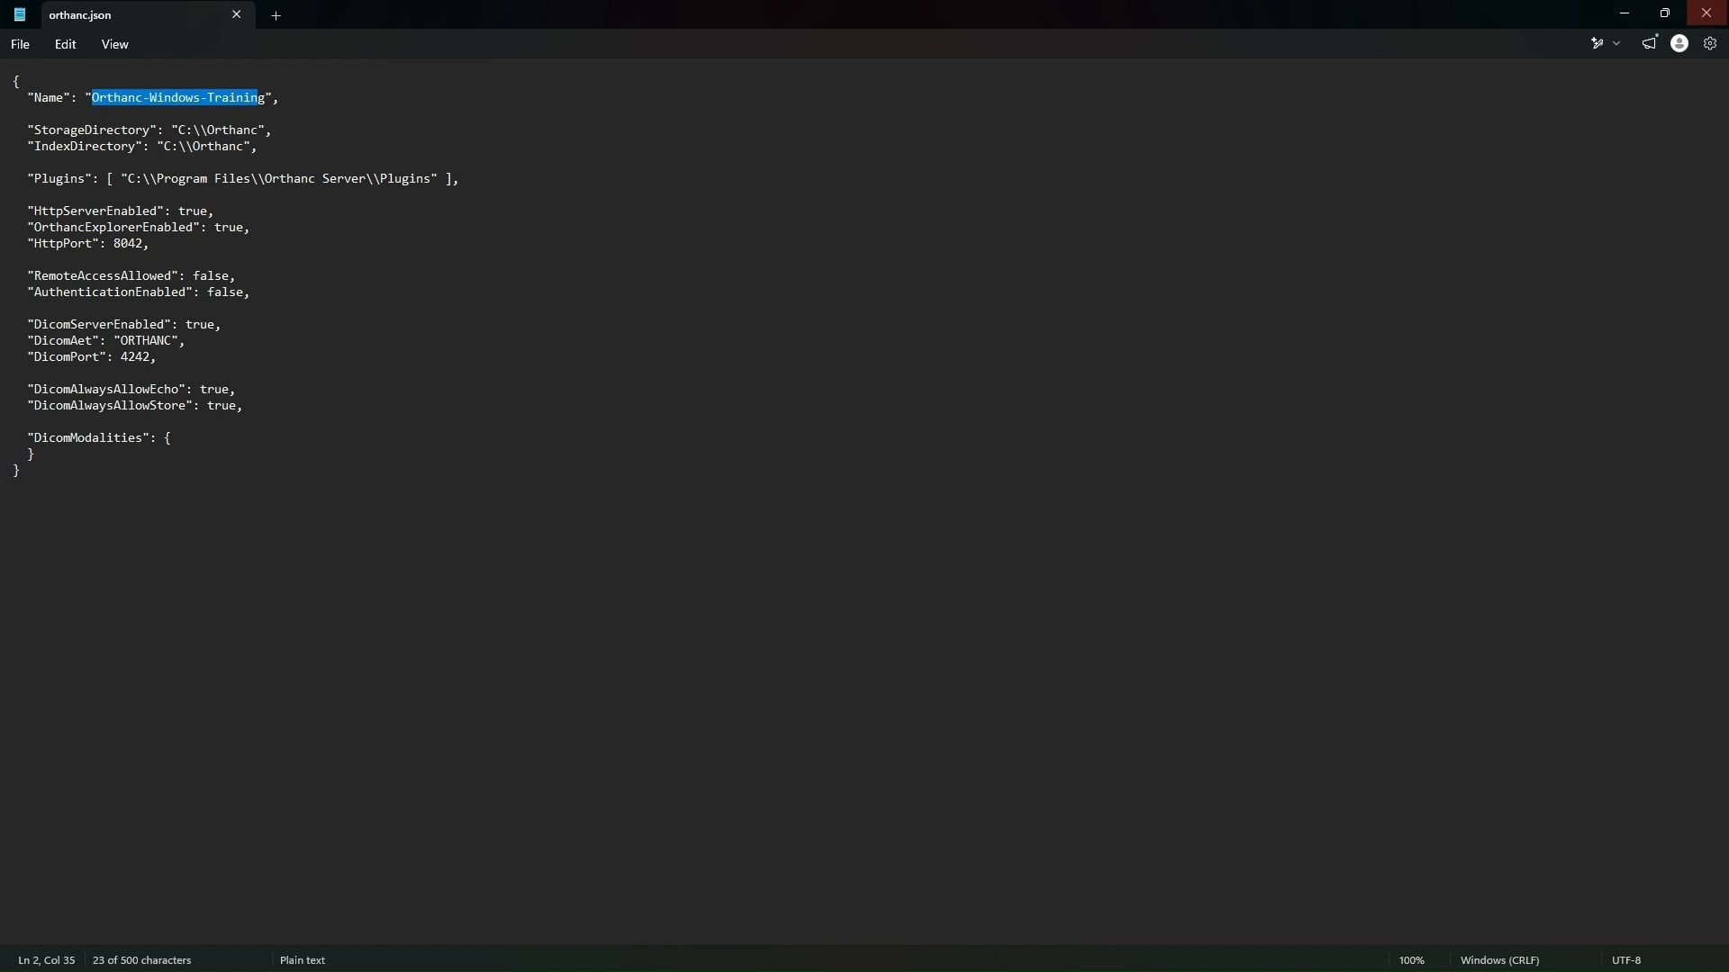
left_click(1630, 13)
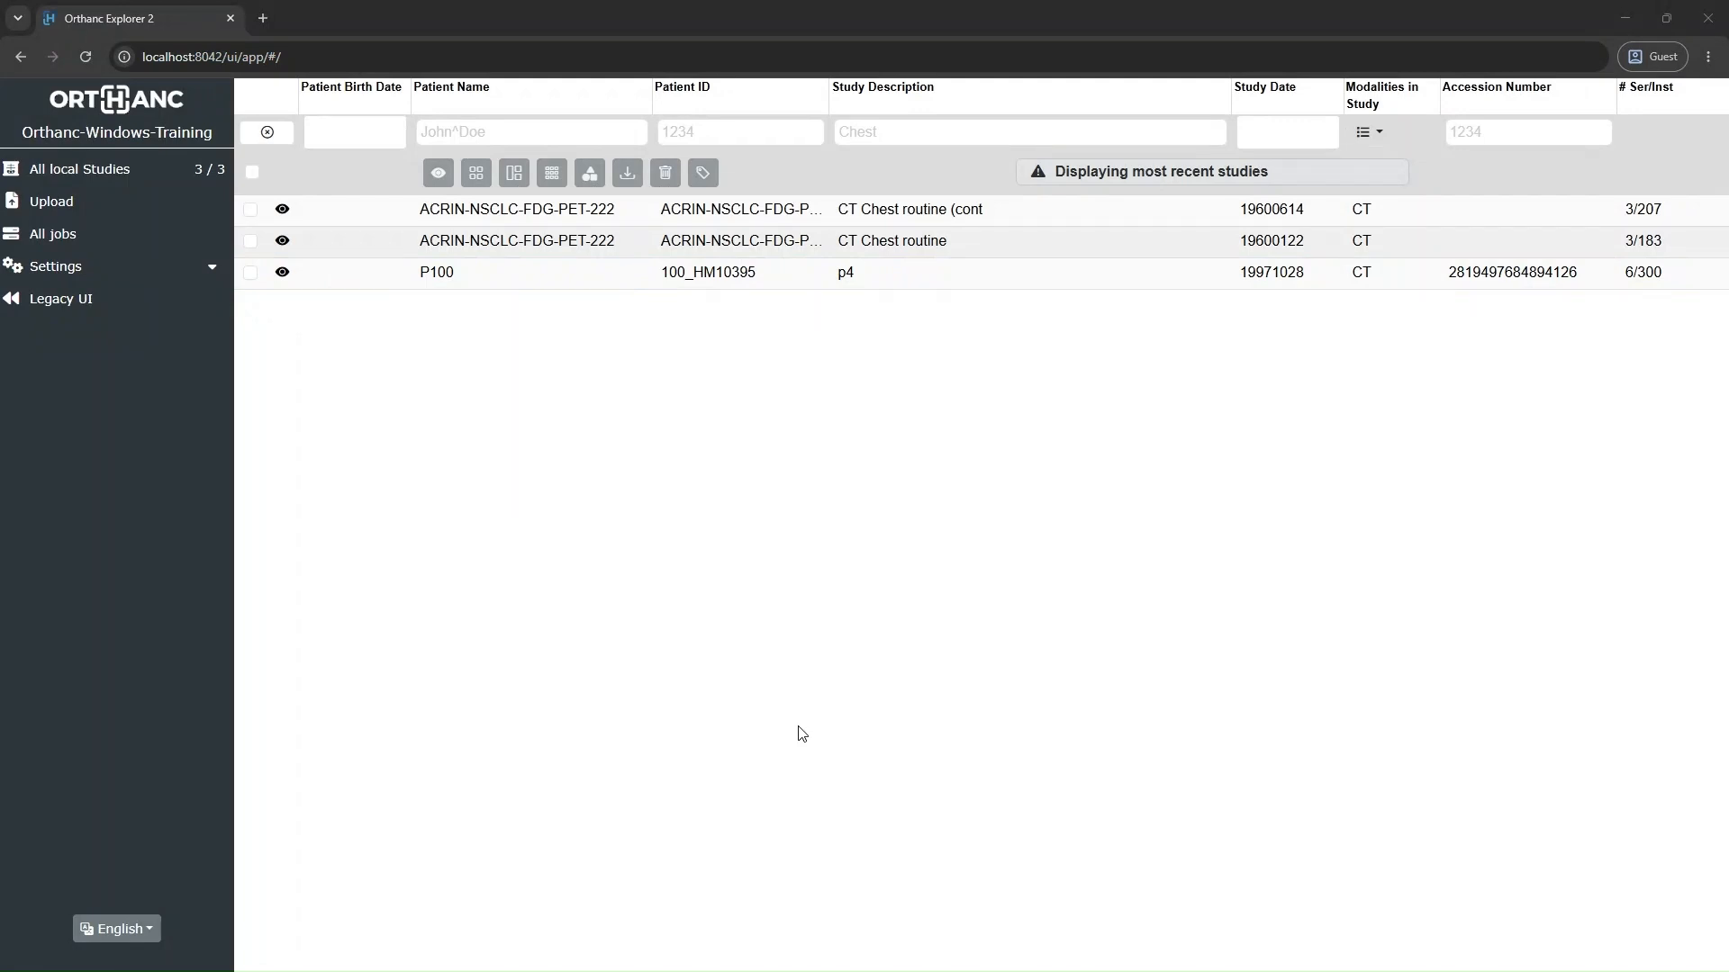
Step: Bring orthanc.json back up in Notepad and examine the opening and closing curly braces that wrap the JSON object
mouse_move(776, 971)
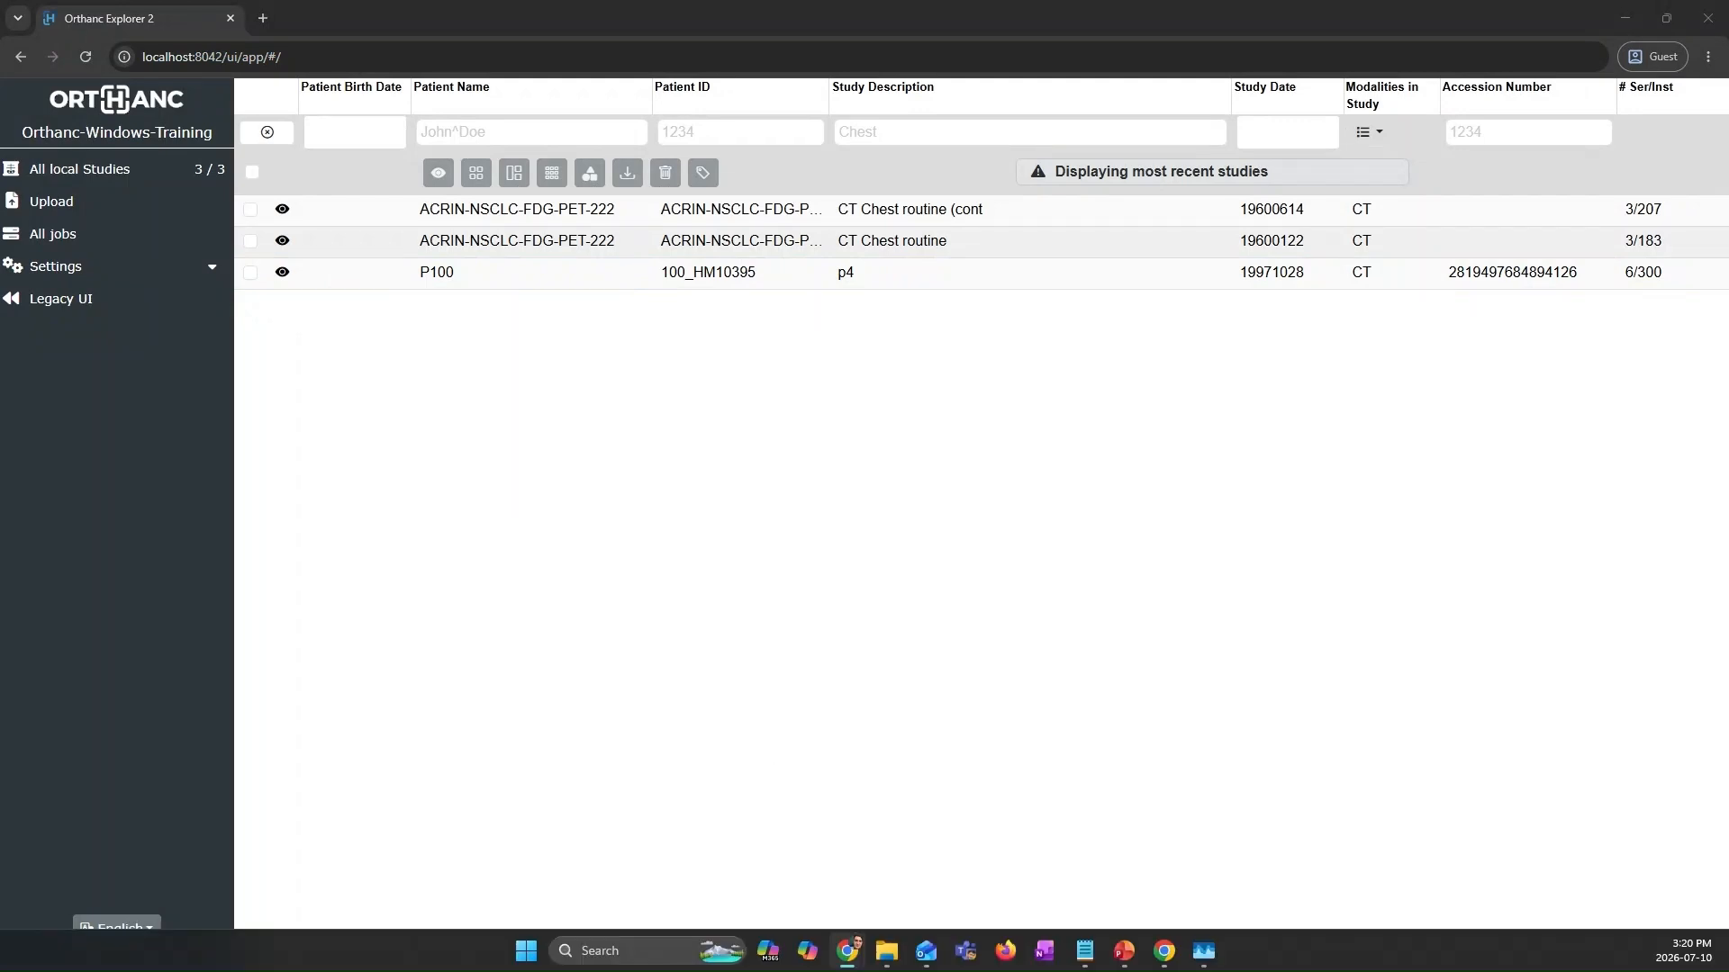
left_click(1082, 952)
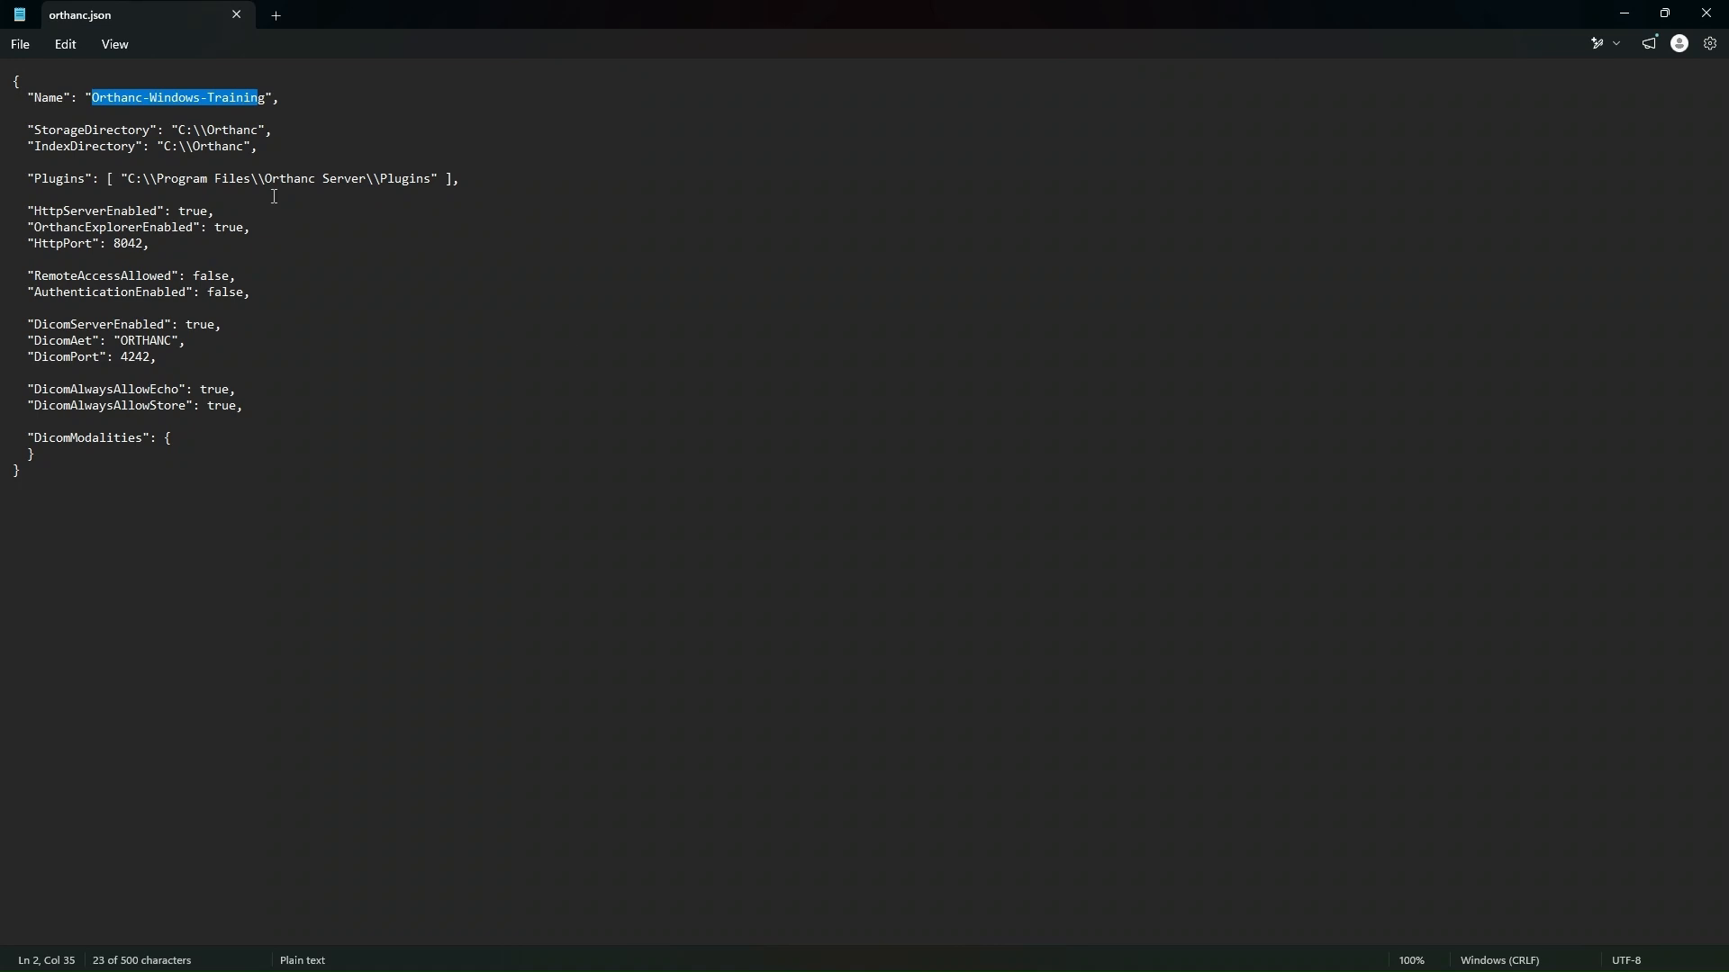
double_click(14, 82)
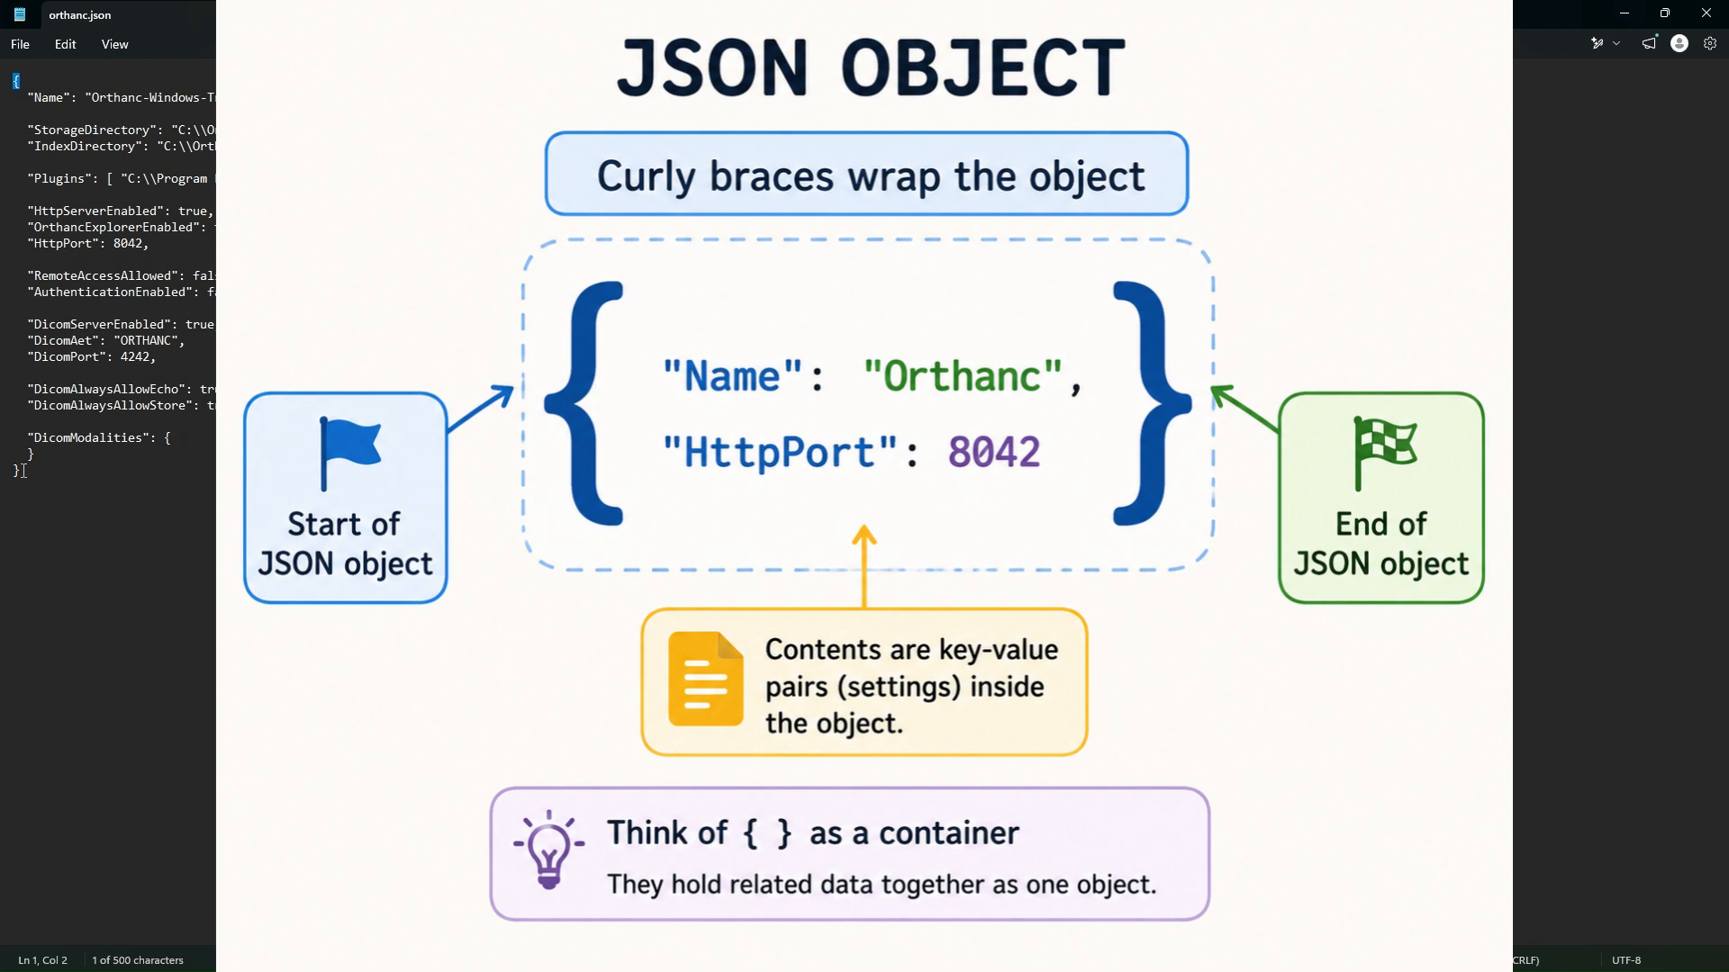
left_click(23, 471)
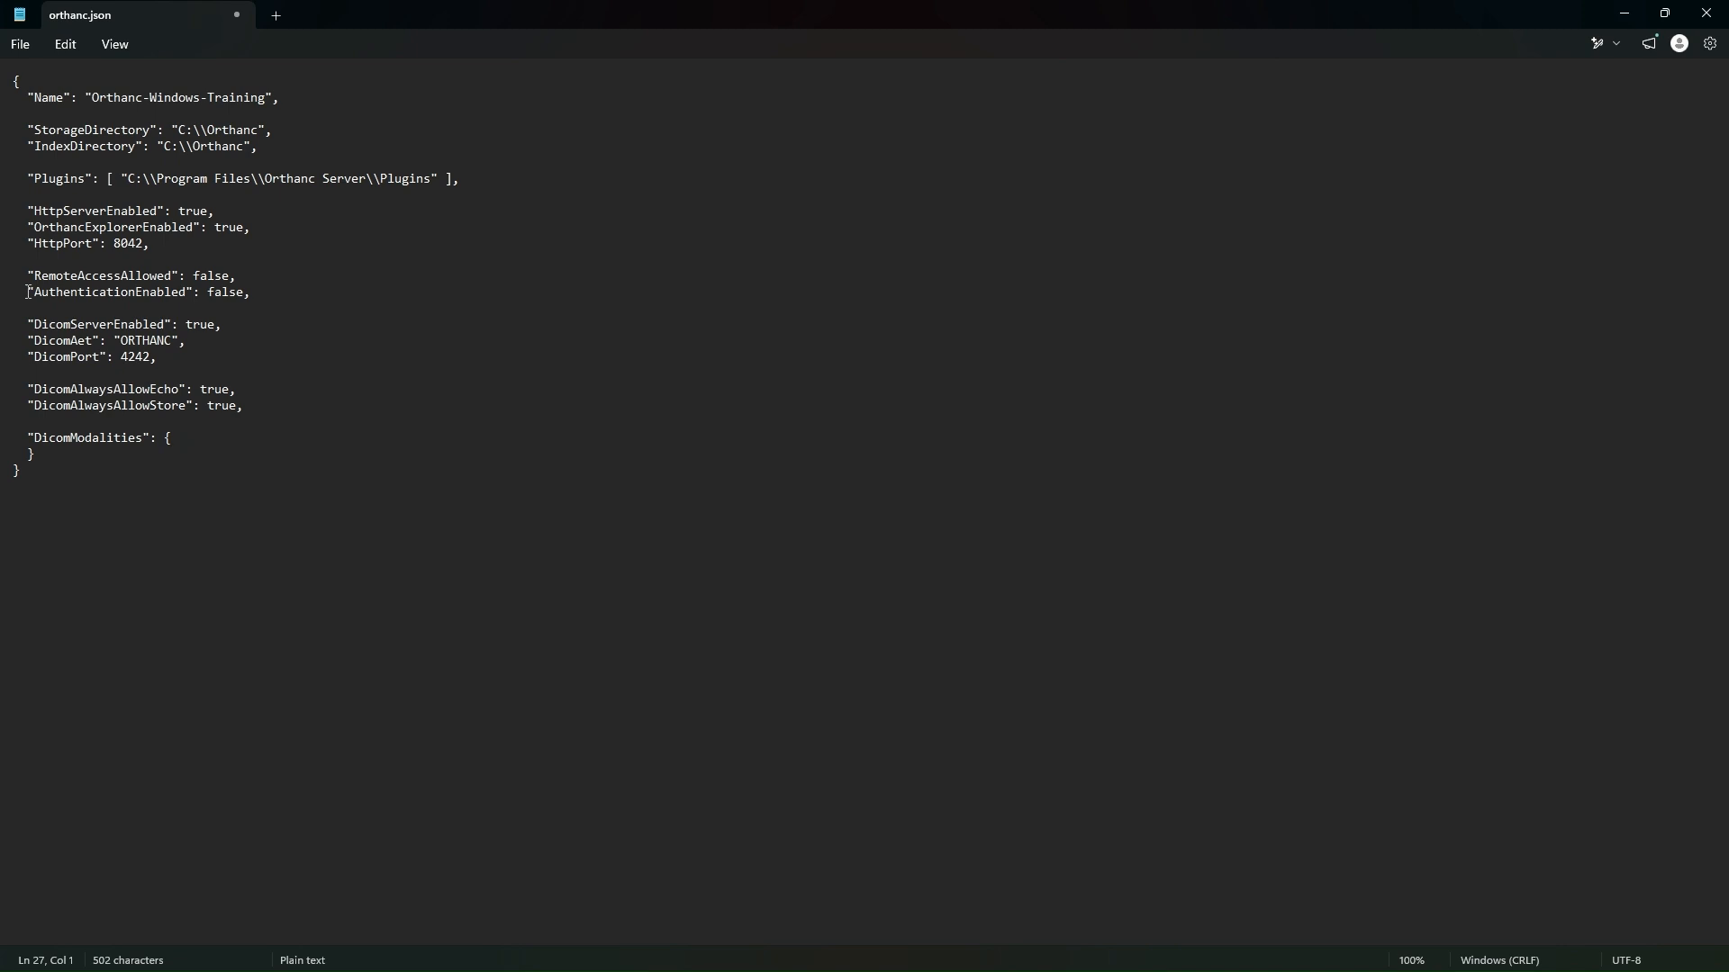
left_click(18, 82)
double_click(17, 82)
left_click(27, 486)
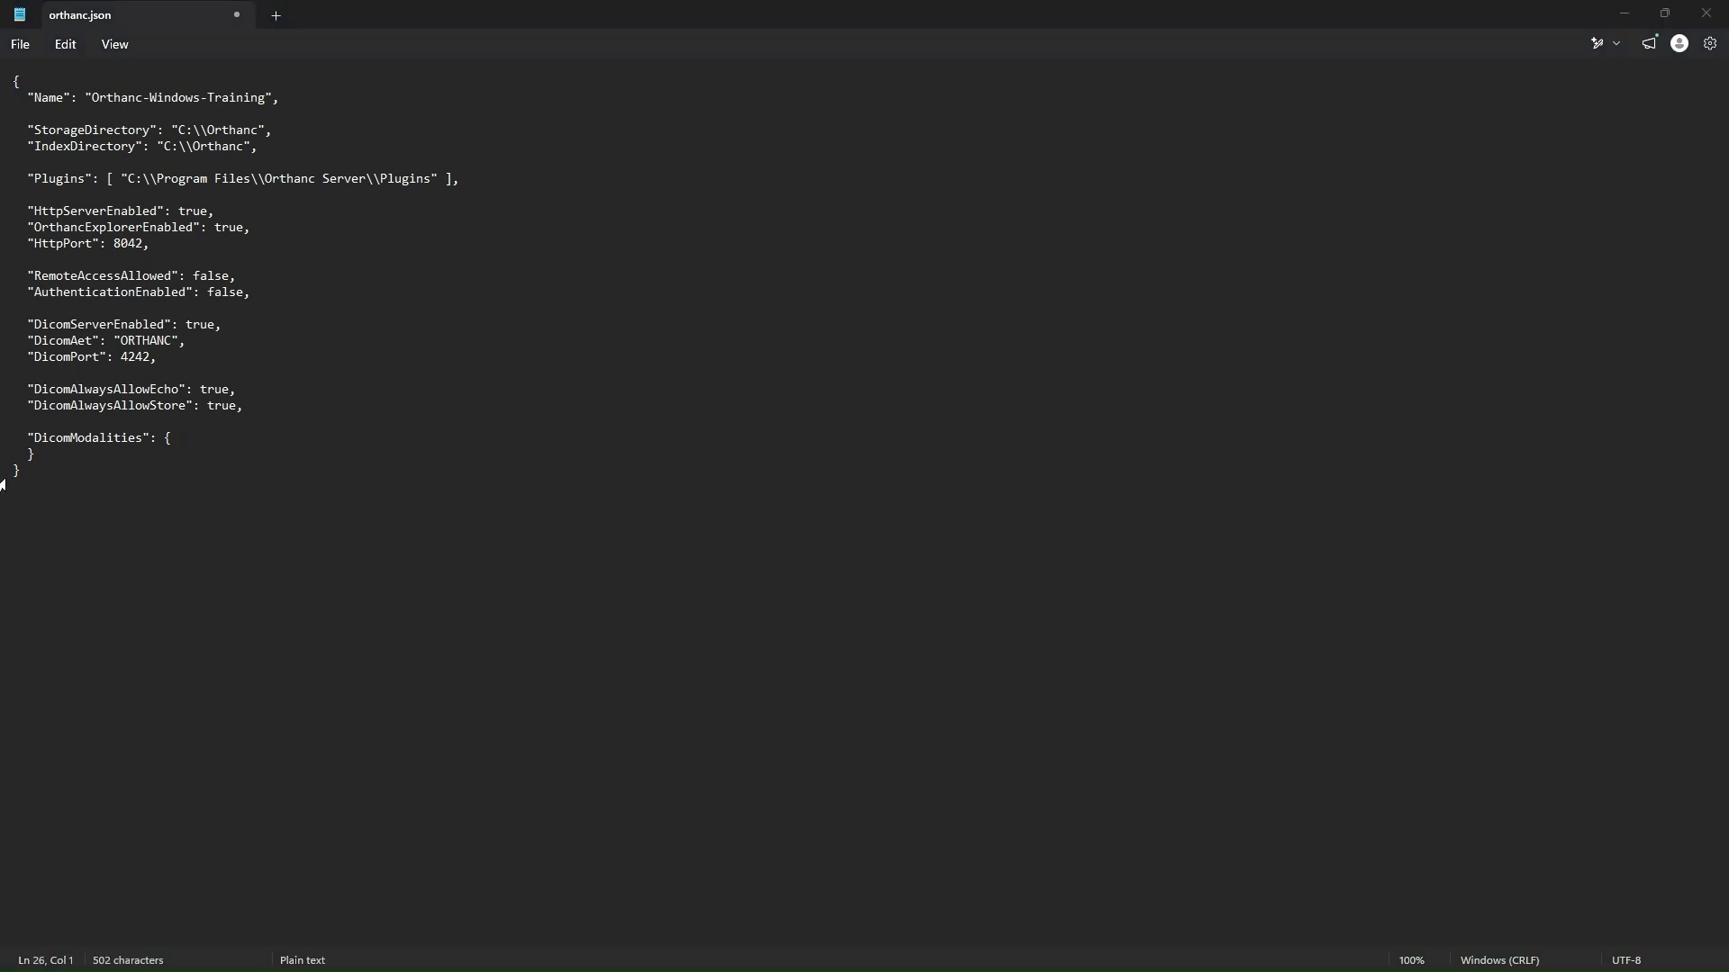
double_click(18, 472)
Step: Examine the key-value pairs in orthanc.json, including Name, StorageDirectory, IndexDirectory, Plugins and HttpServerEnabled
left_click_drag(30, 94, 150, 132)
left_click_drag(27, 146, 138, 151)
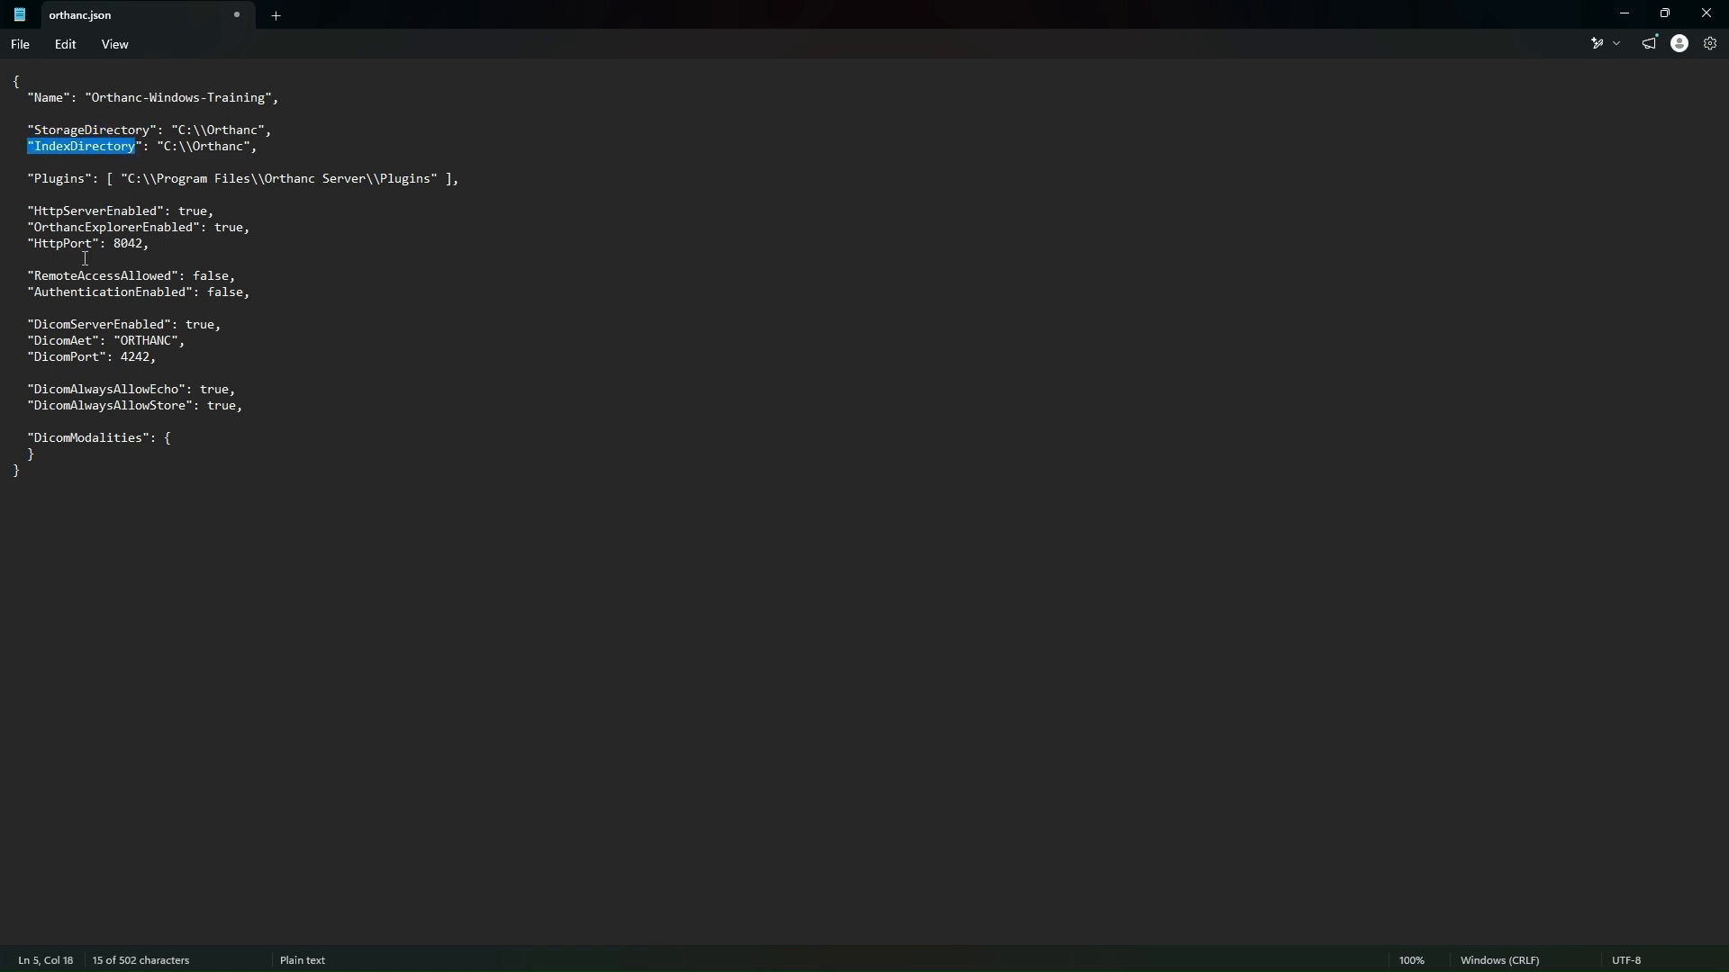
left_click_drag(34, 178, 95, 178)
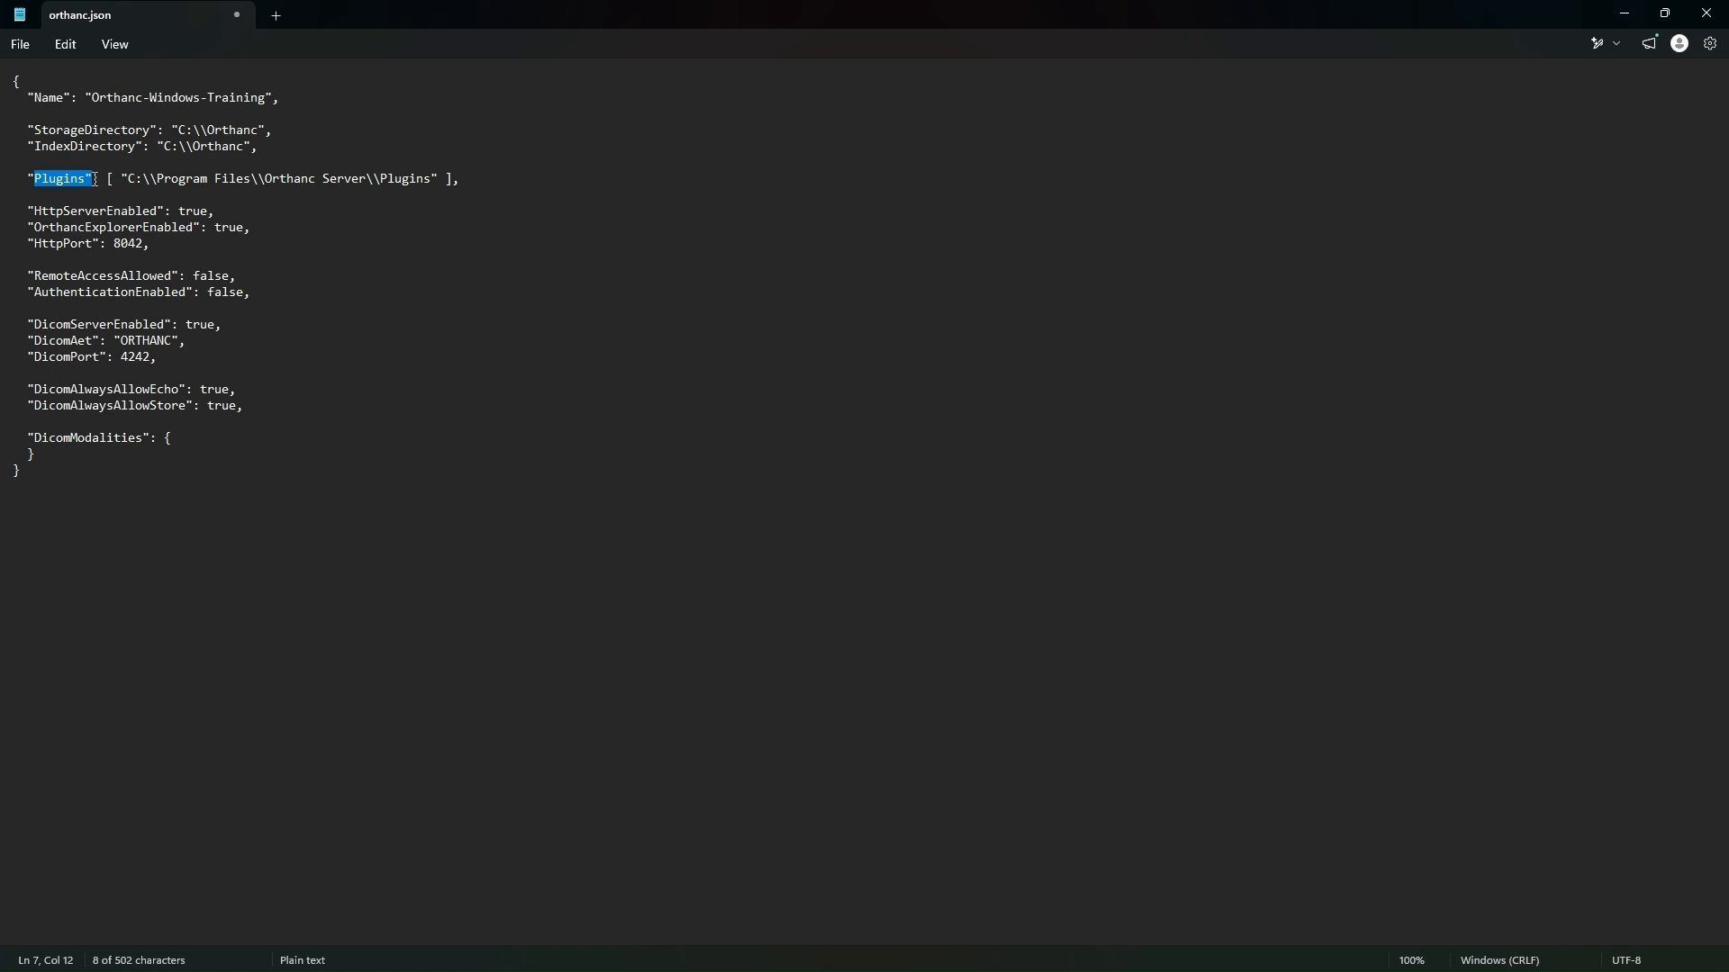
left_click_drag(95, 178, 172, 212)
left_click(203, 227)
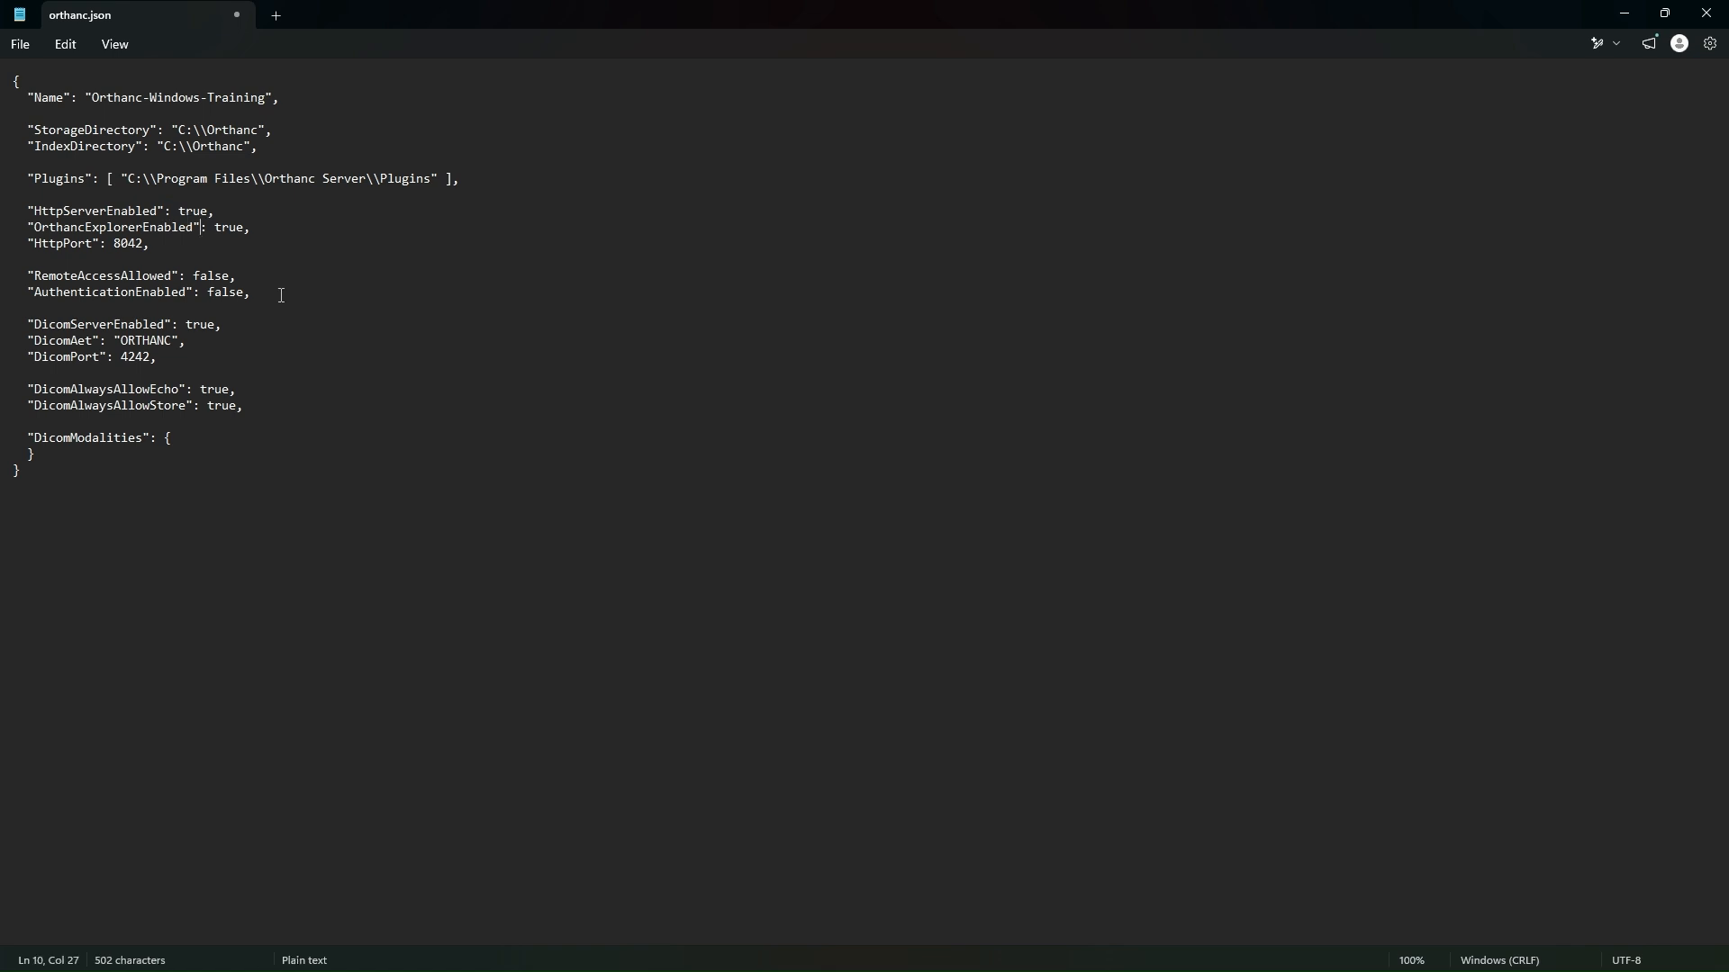
left_click_drag(178, 211, 208, 210)
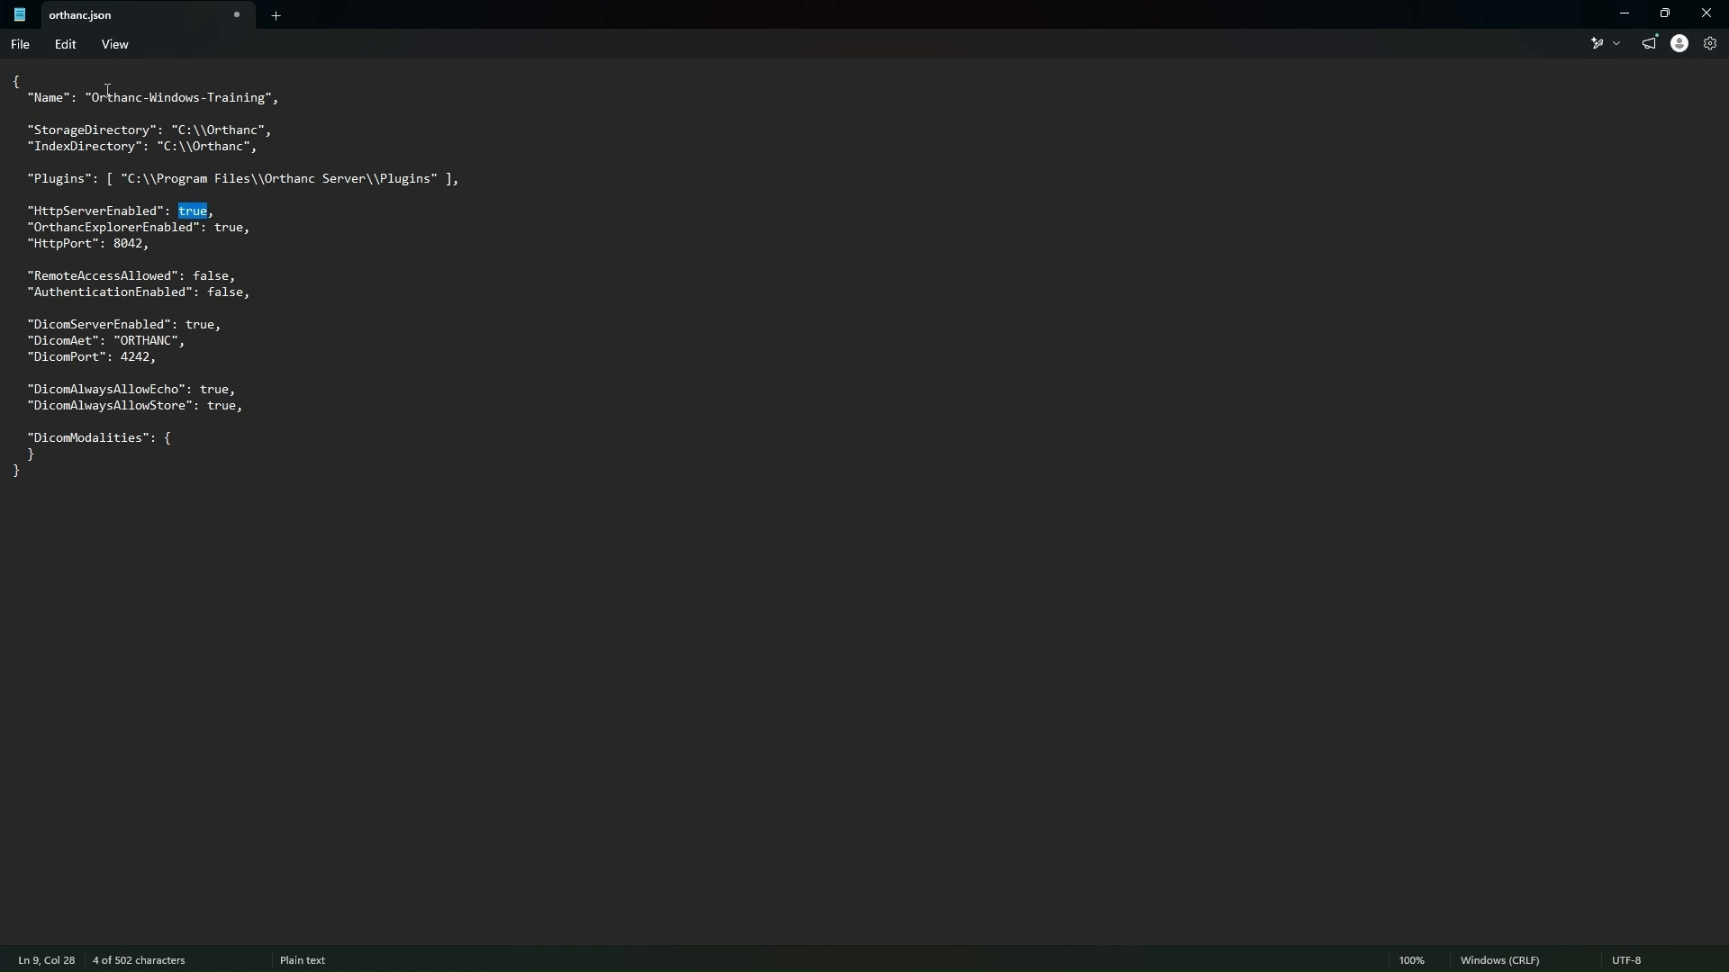
left_click_drag(107, 91, 169, 108)
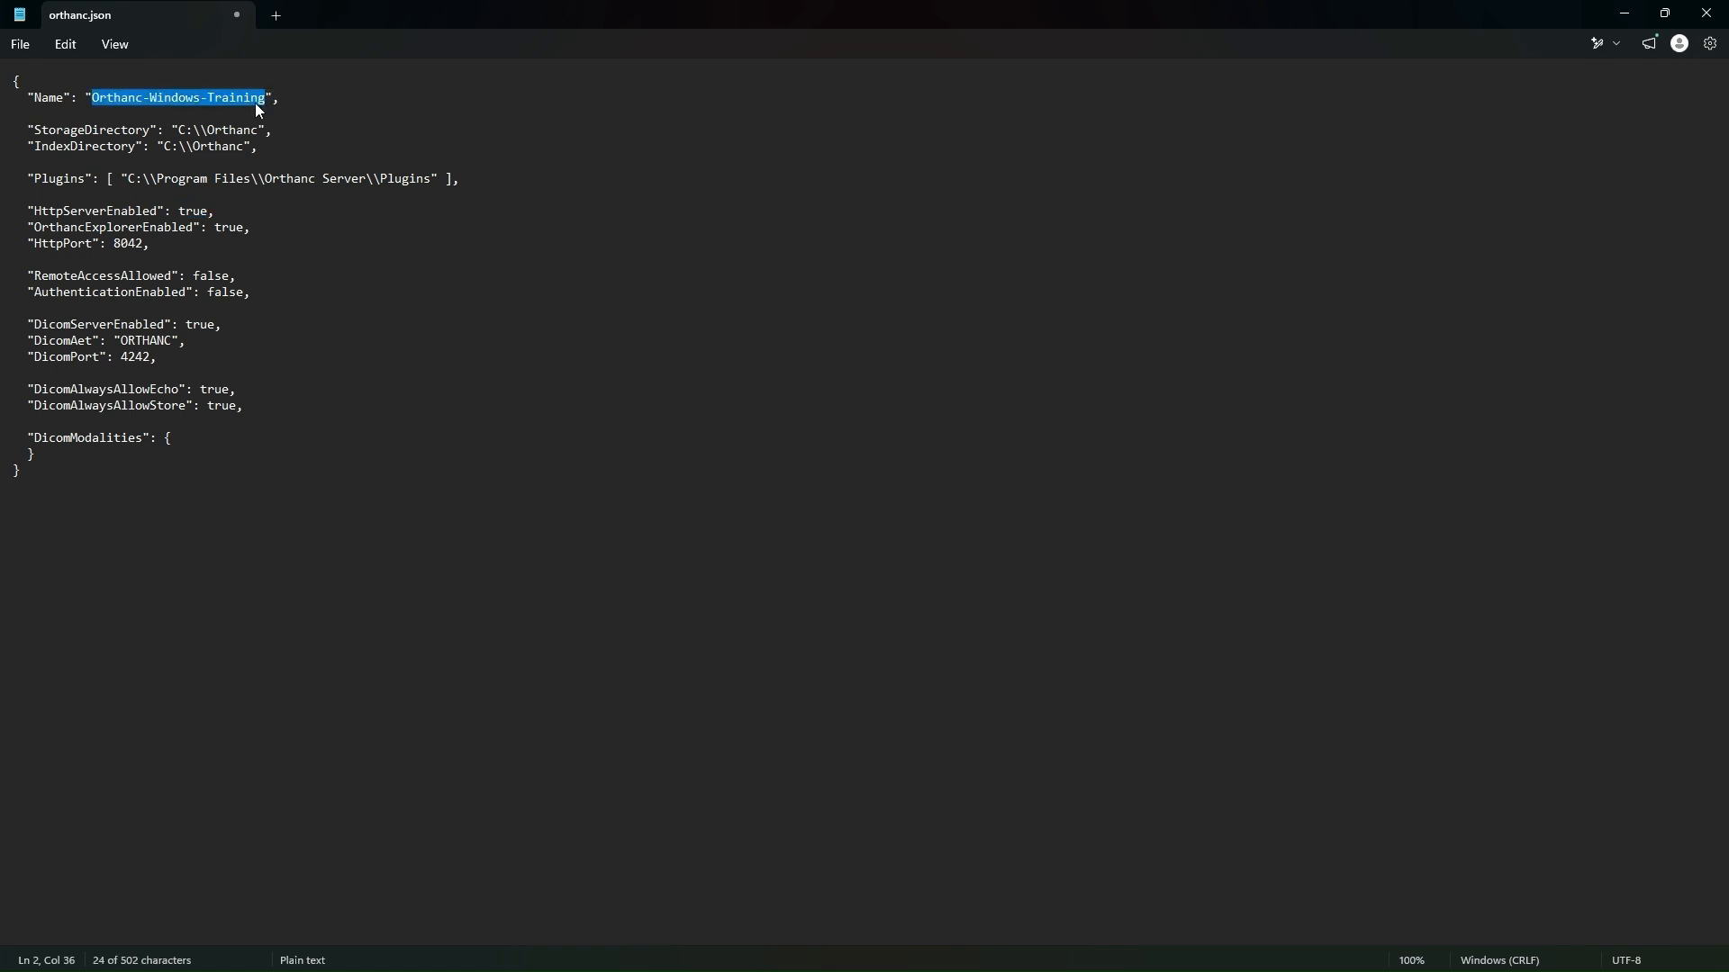
left_click(49, 97)
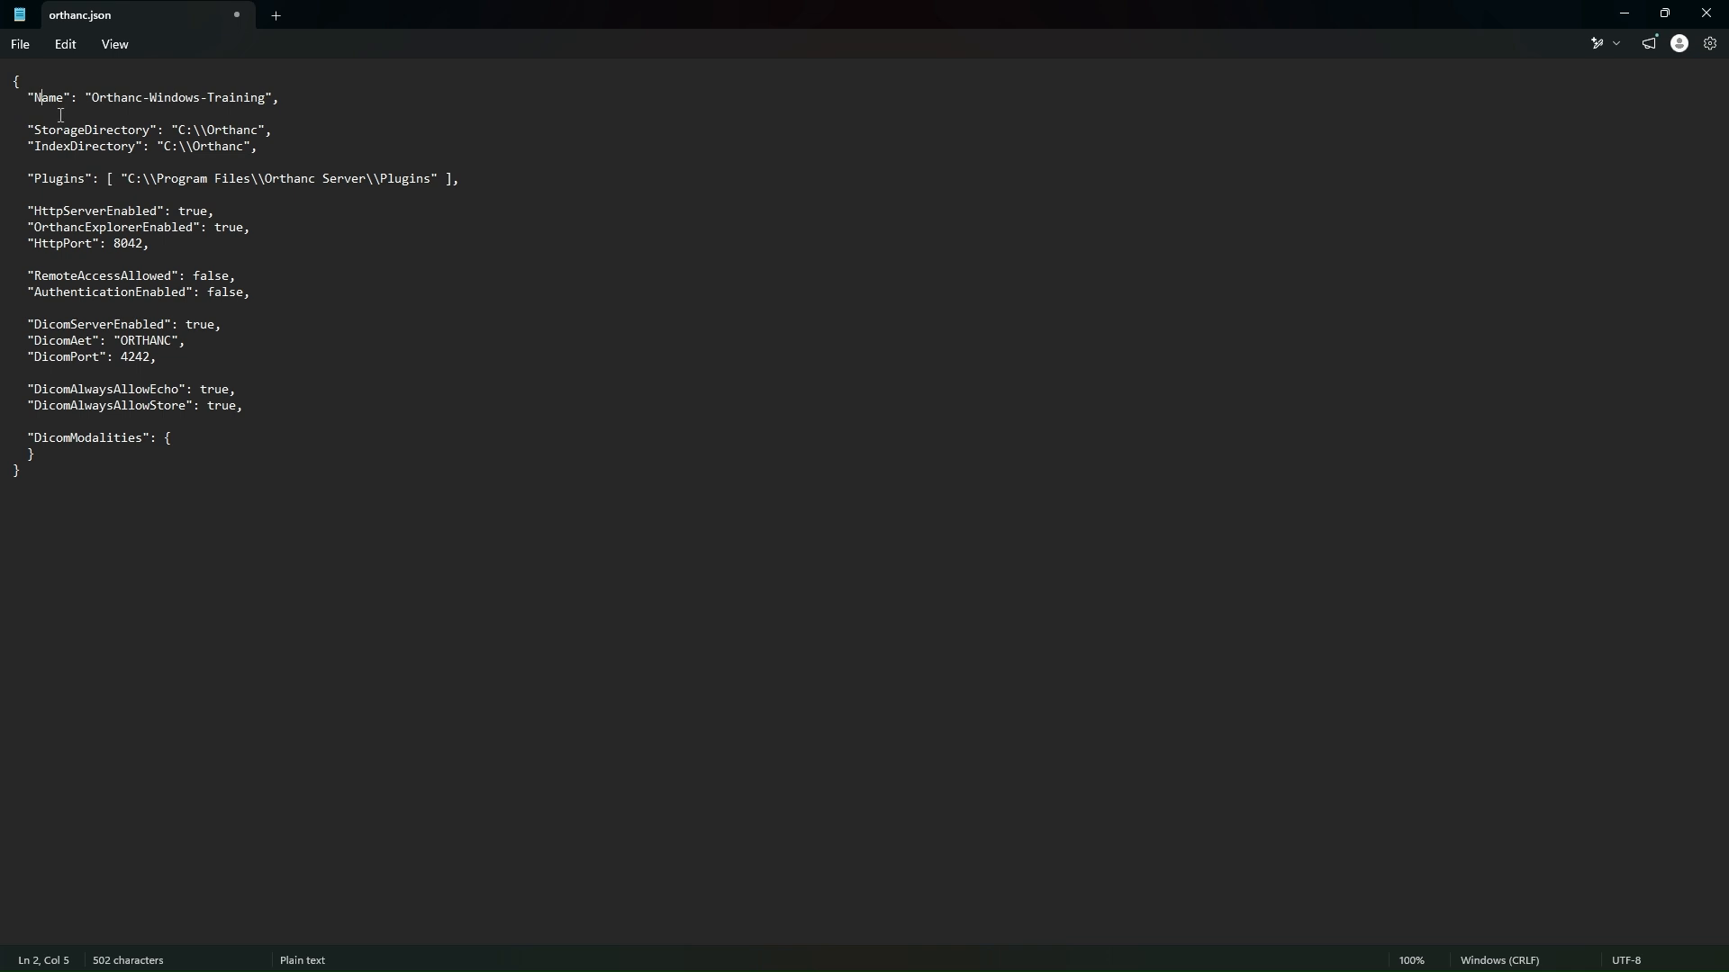
Step: Compare the value types in orthanc.json: quoted text for Name and DicomAet, numbers for HttpPort and DicomPort, and true/false for HttpServerEnabled and RemoteAccessAllowed
left_click_drag(85, 97, 275, 100)
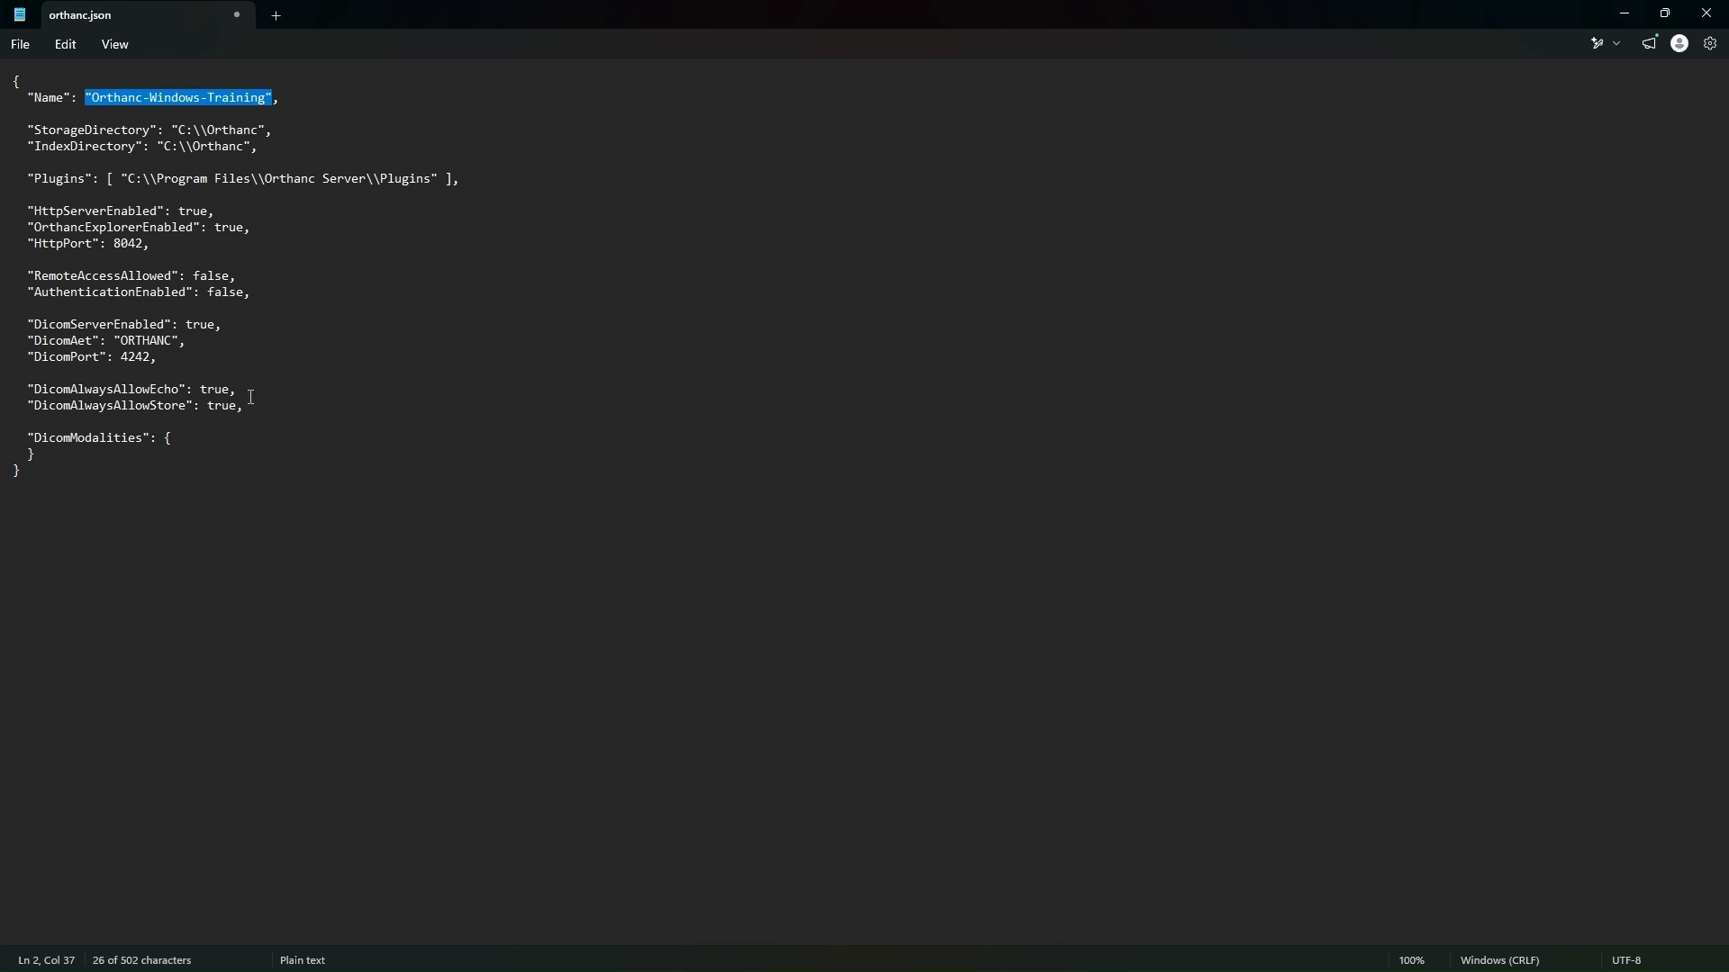
left_click_drag(111, 340, 183, 340)
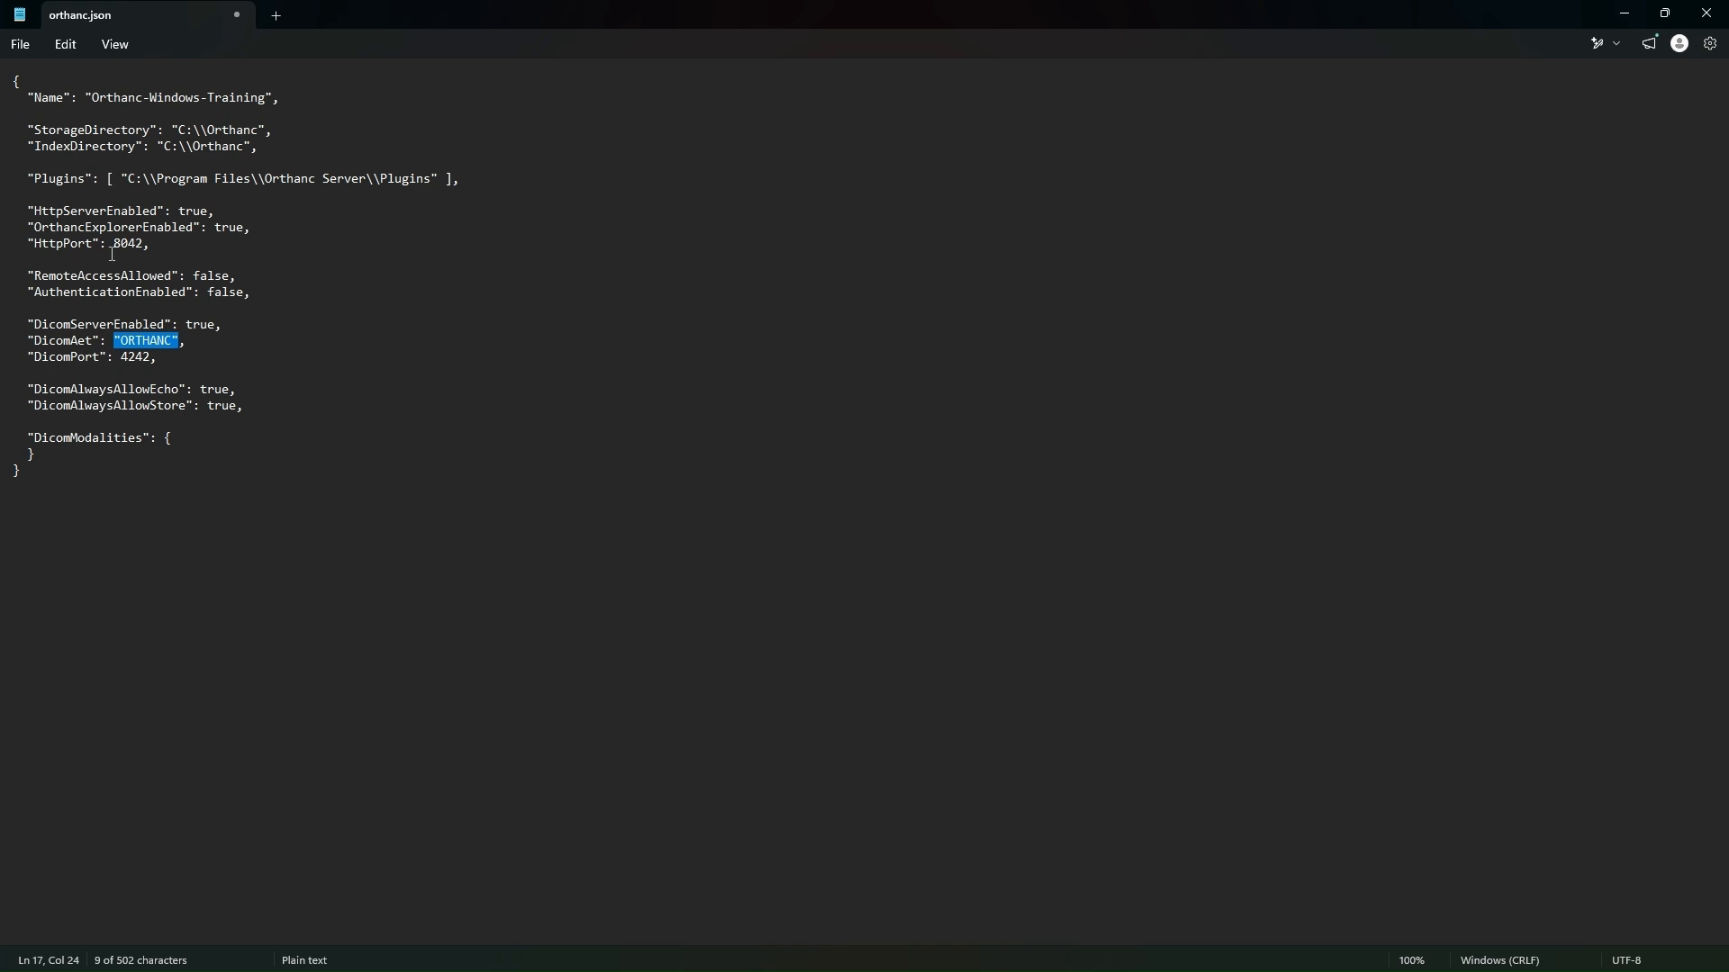
left_click_drag(114, 244, 145, 244)
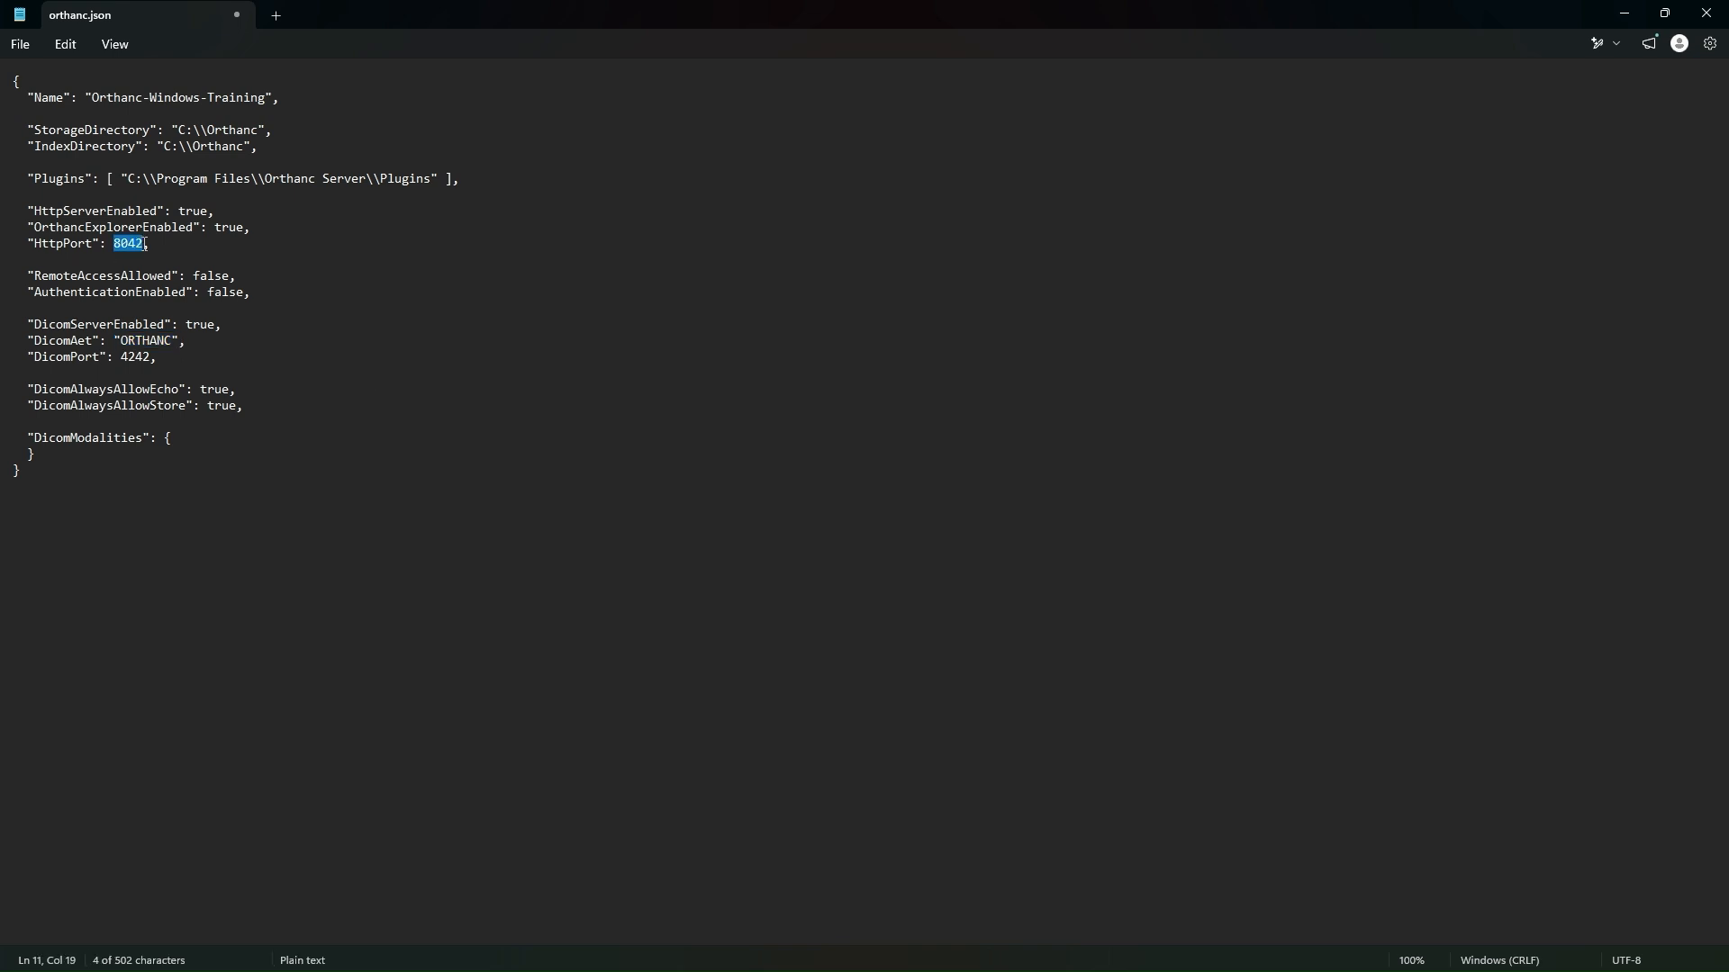
left_click_drag(124, 357, 152, 358)
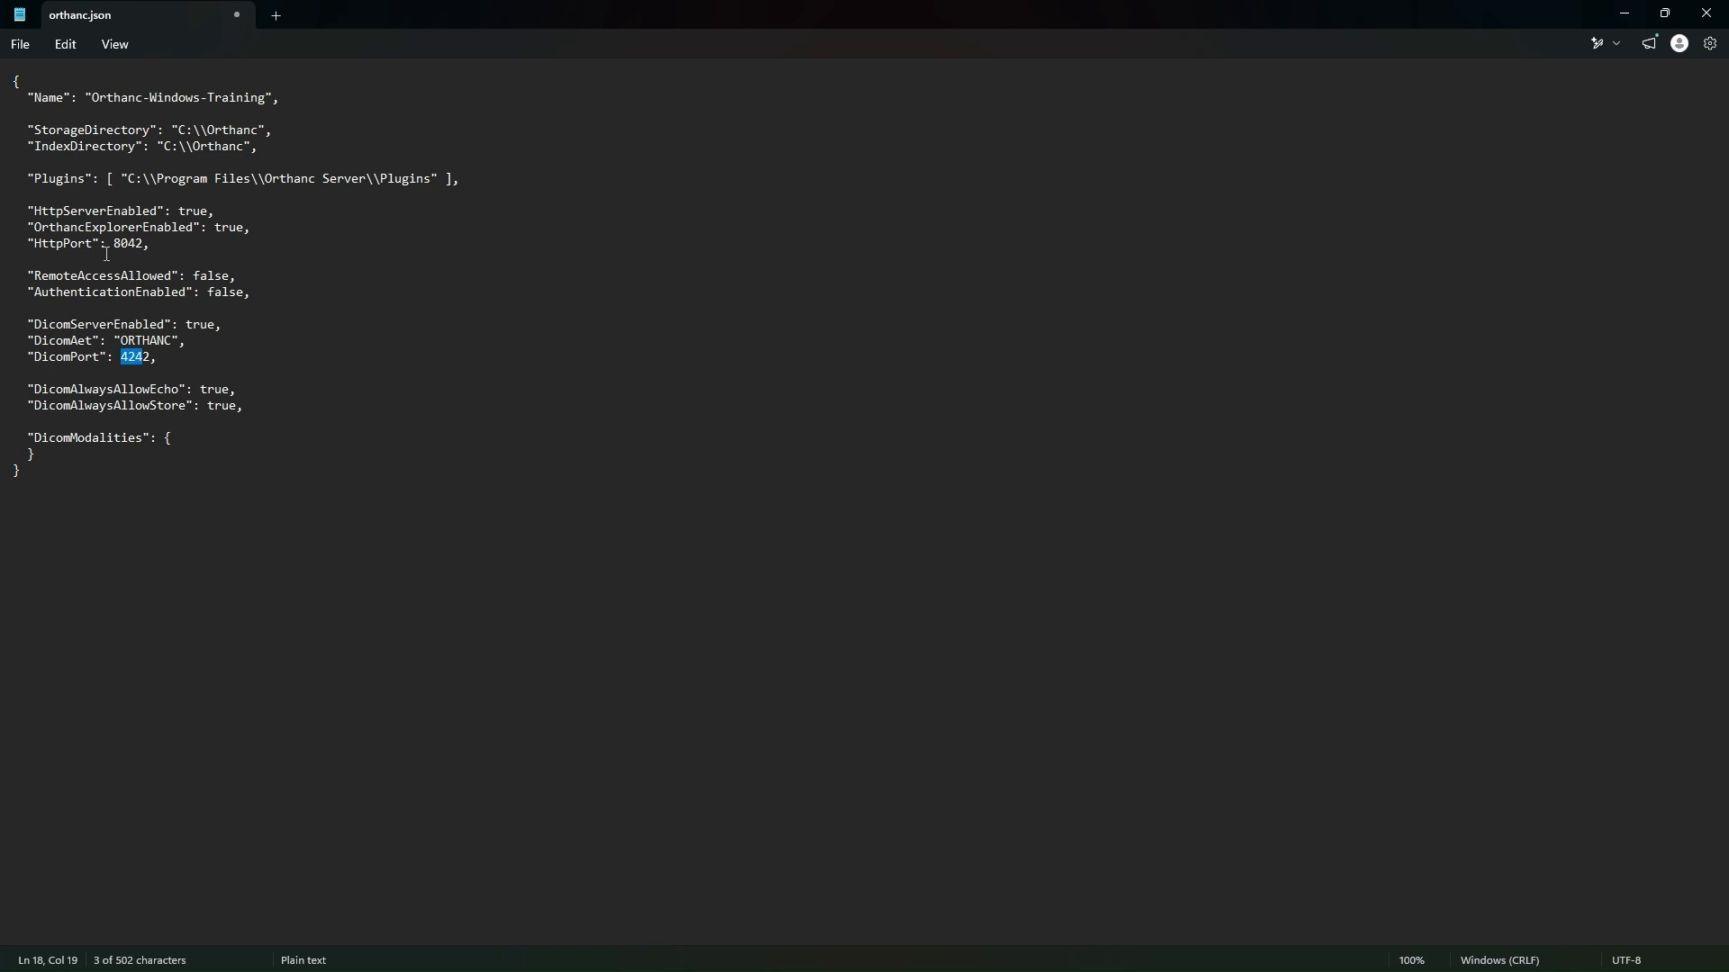
left_click_drag(114, 244, 145, 244)
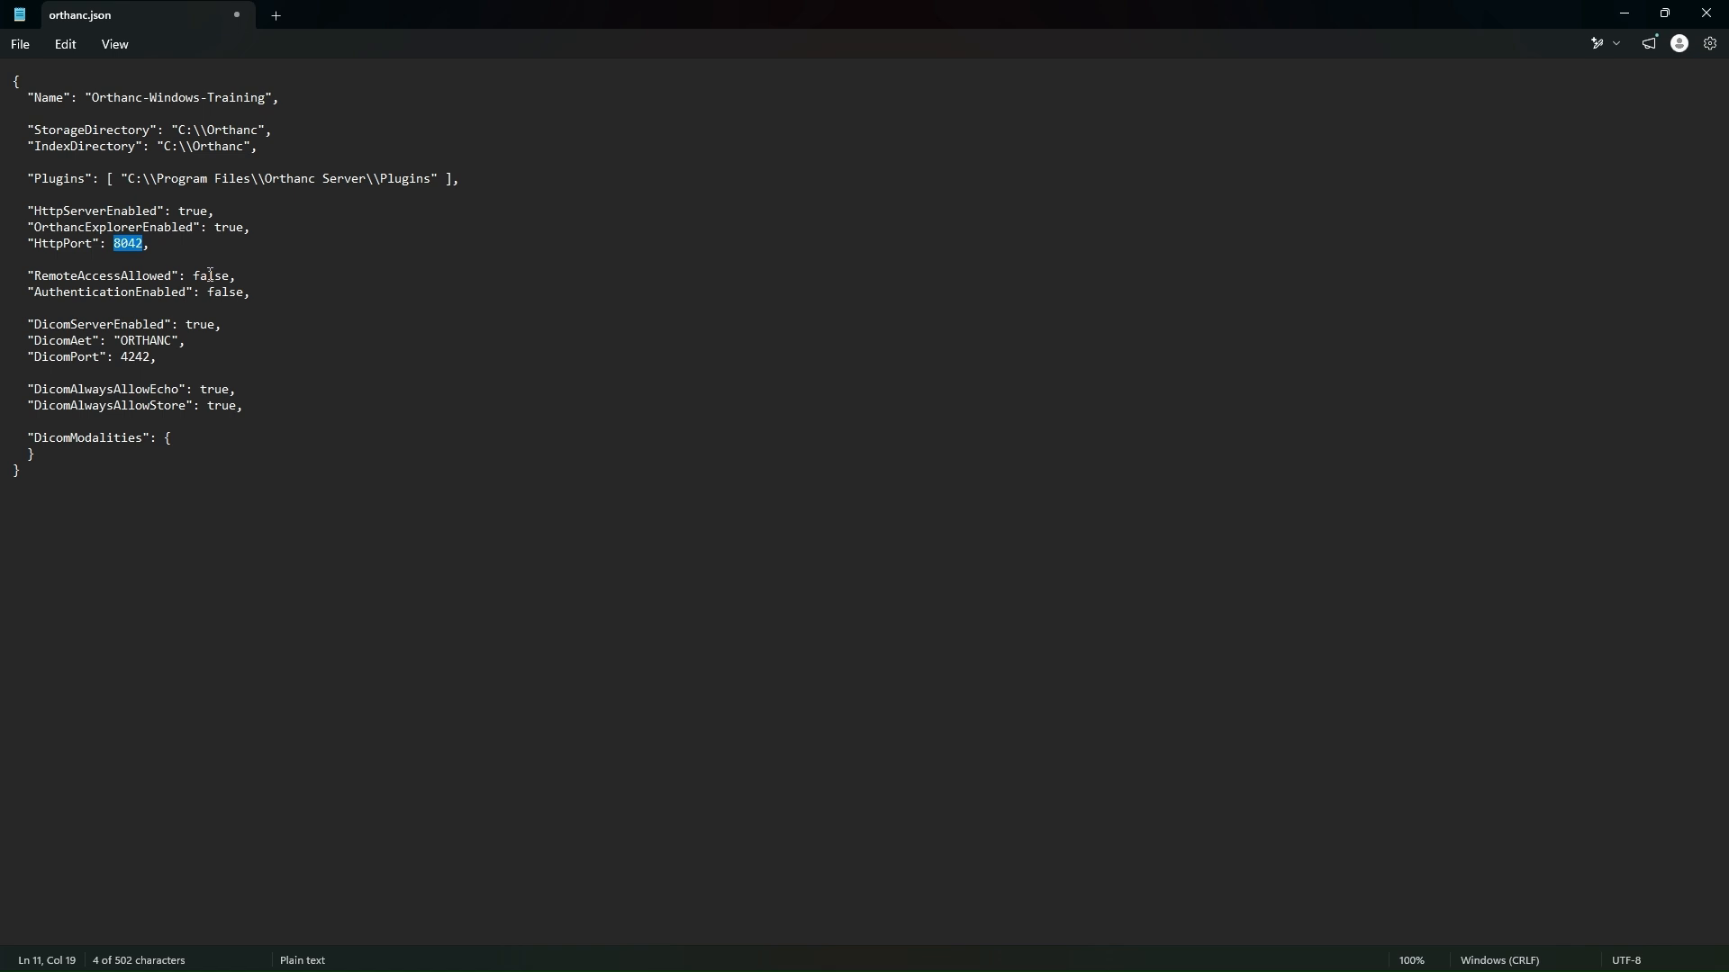
left_click_drag(177, 210, 209, 211)
left_click_drag(192, 275, 230, 275)
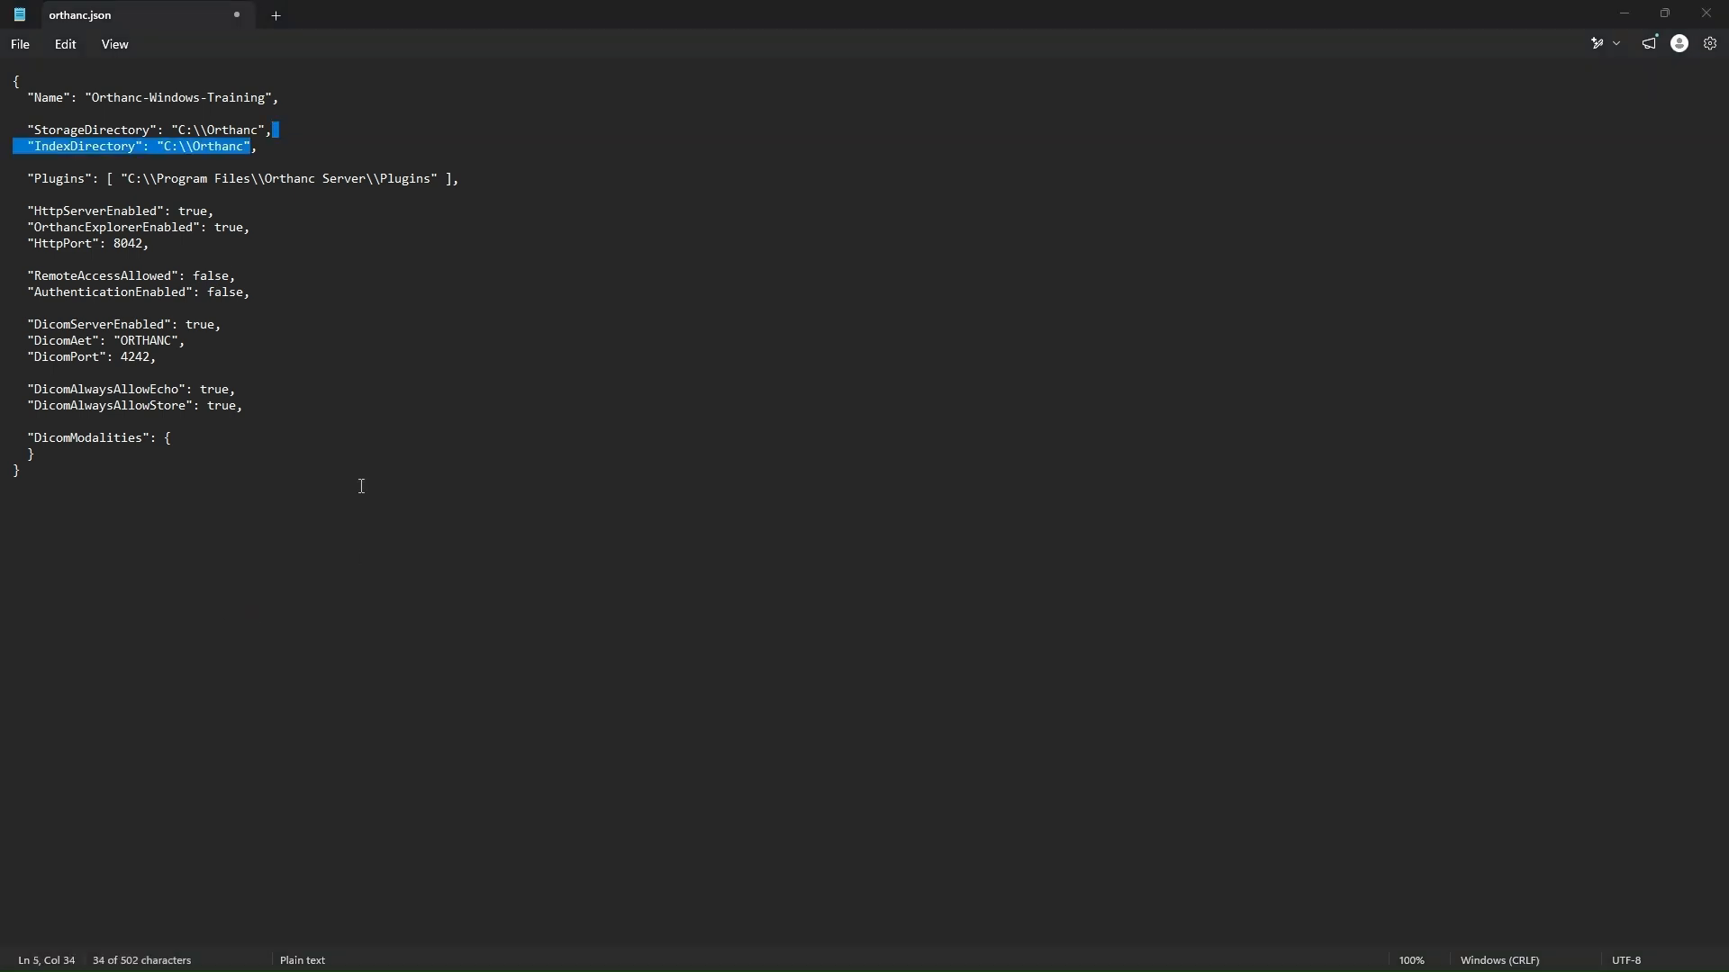
Step: Examine the commas and square brackets in orthanc.json around the IndexDirectory, Plugins and HttpServerEnabled entries
left_click(267, 148)
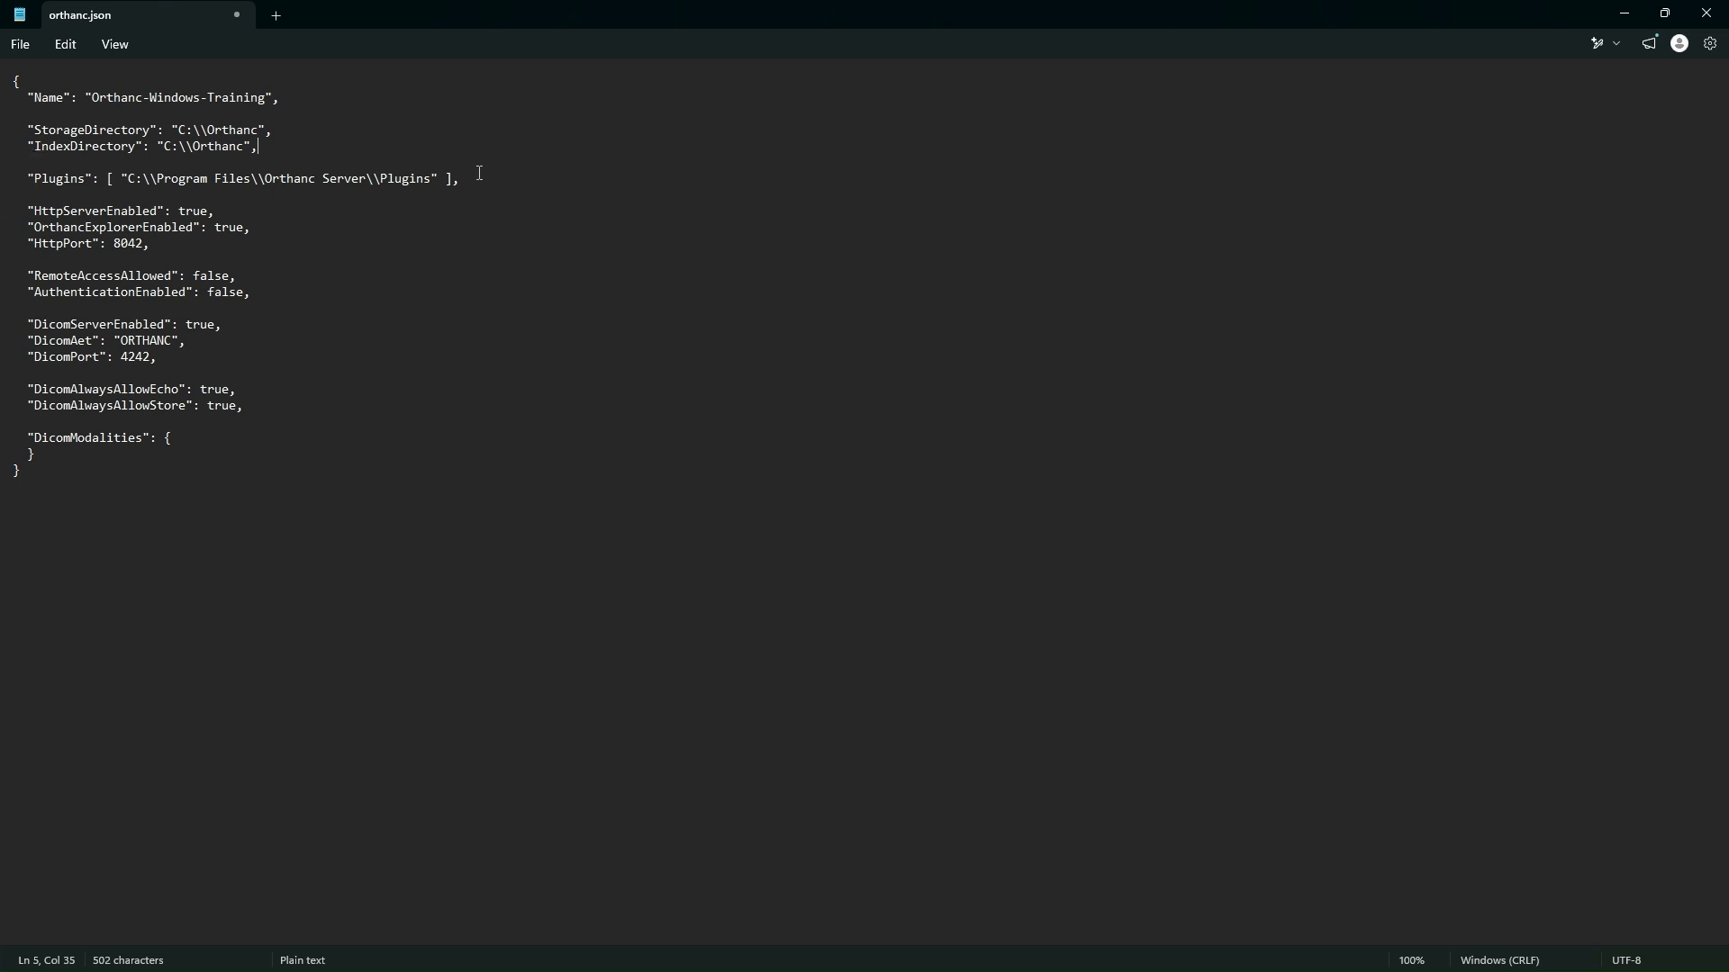
left_click_drag(480, 175, 453, 180)
left_click_drag(28, 178, 487, 175)
left_click_drag(28, 210, 216, 219)
left_click(216, 219)
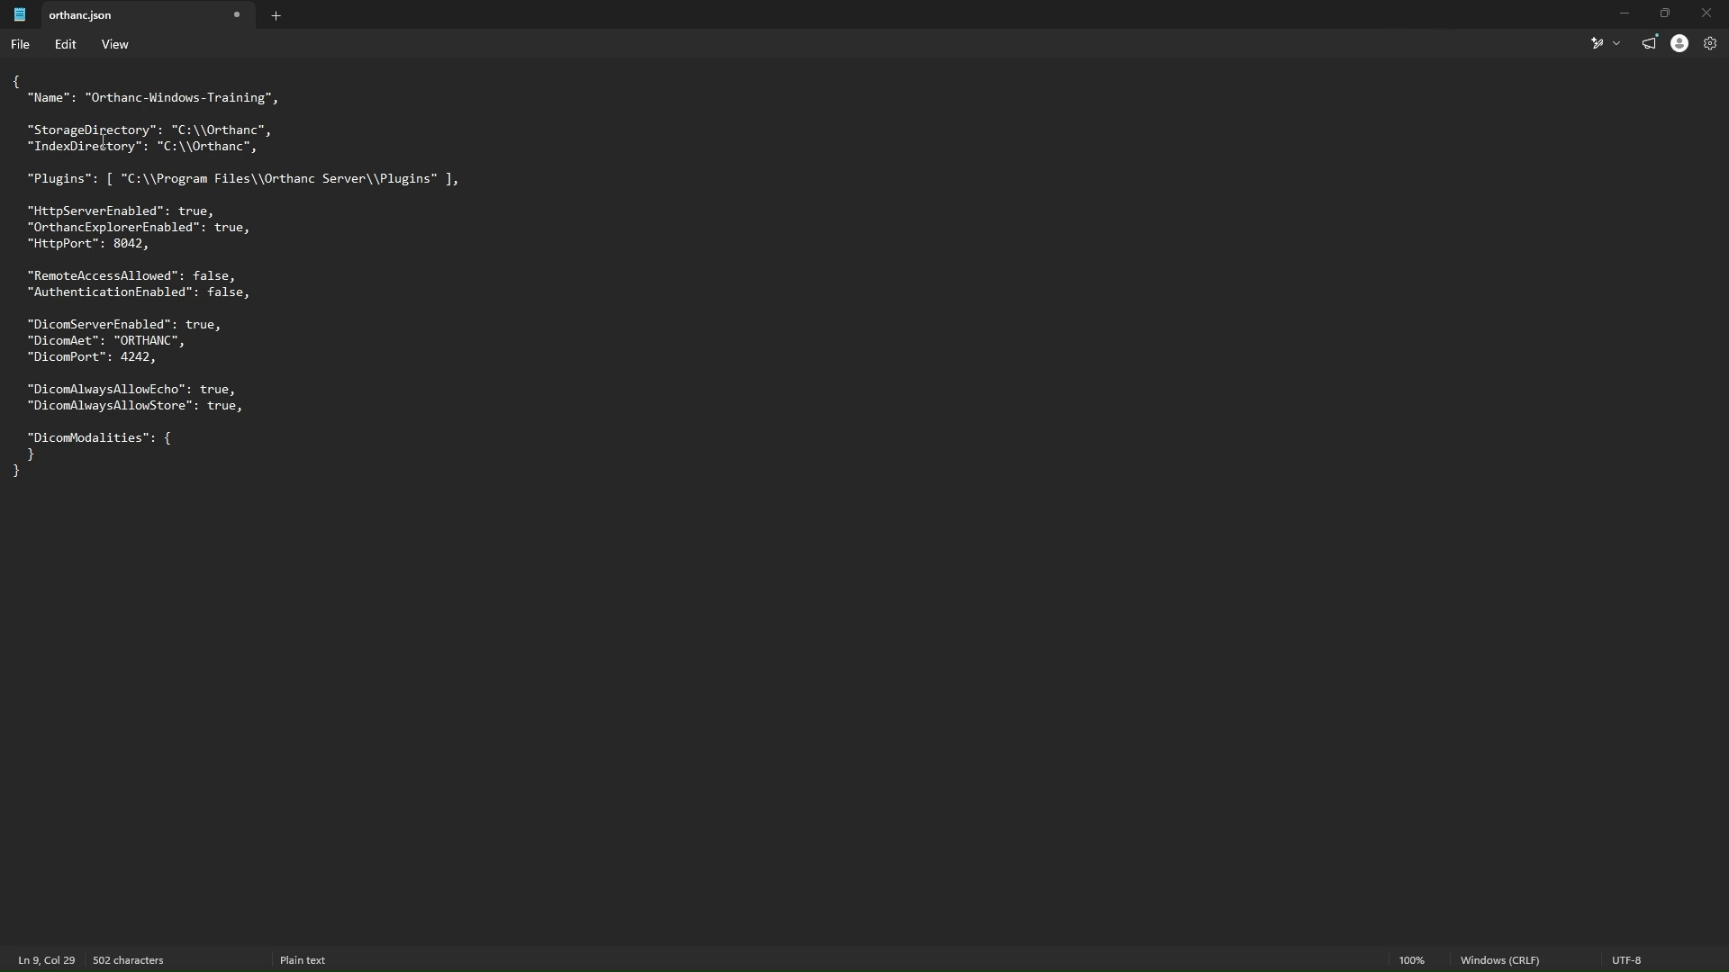
Step: Change the Name value in orthanc.json to "Hello" and save the file
left_click_drag(92, 98, 265, 97)
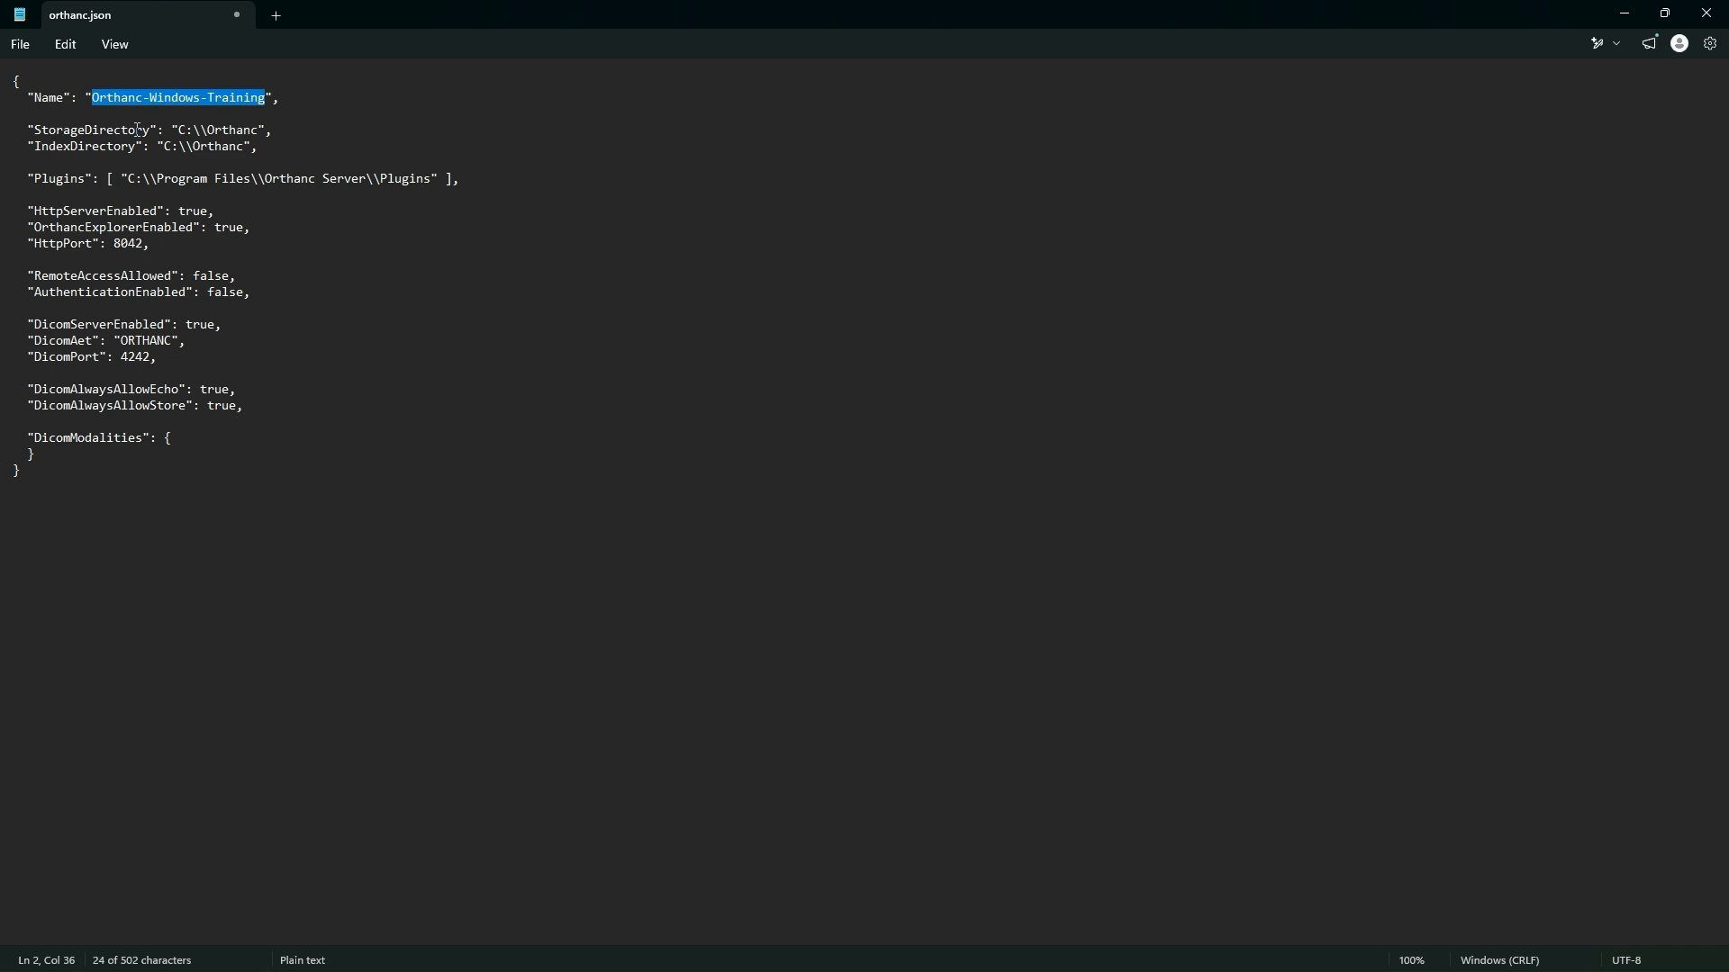
key("BackSpace")
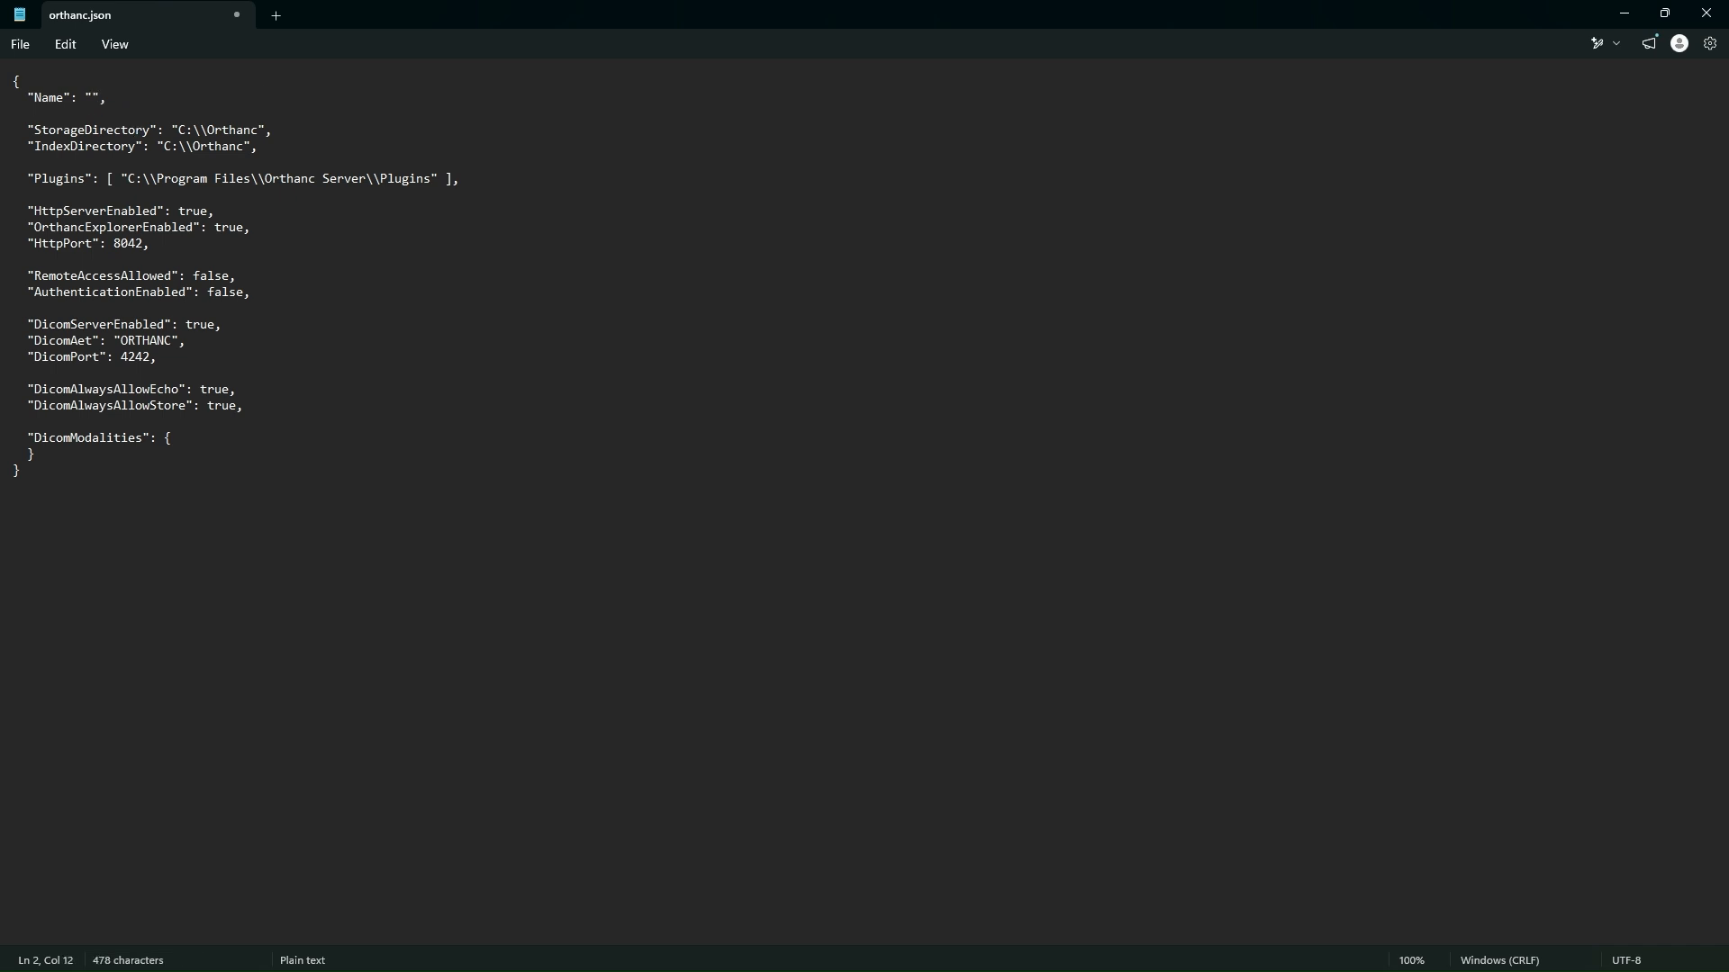
type("Hello")
left_click(22, 48)
left_click(28, 225)
Step: Minimize orthanc.json, restart the Orthanc service in Task Manager, and return to the Orthanc Explorer page in the browser
left_click(1621, 15)
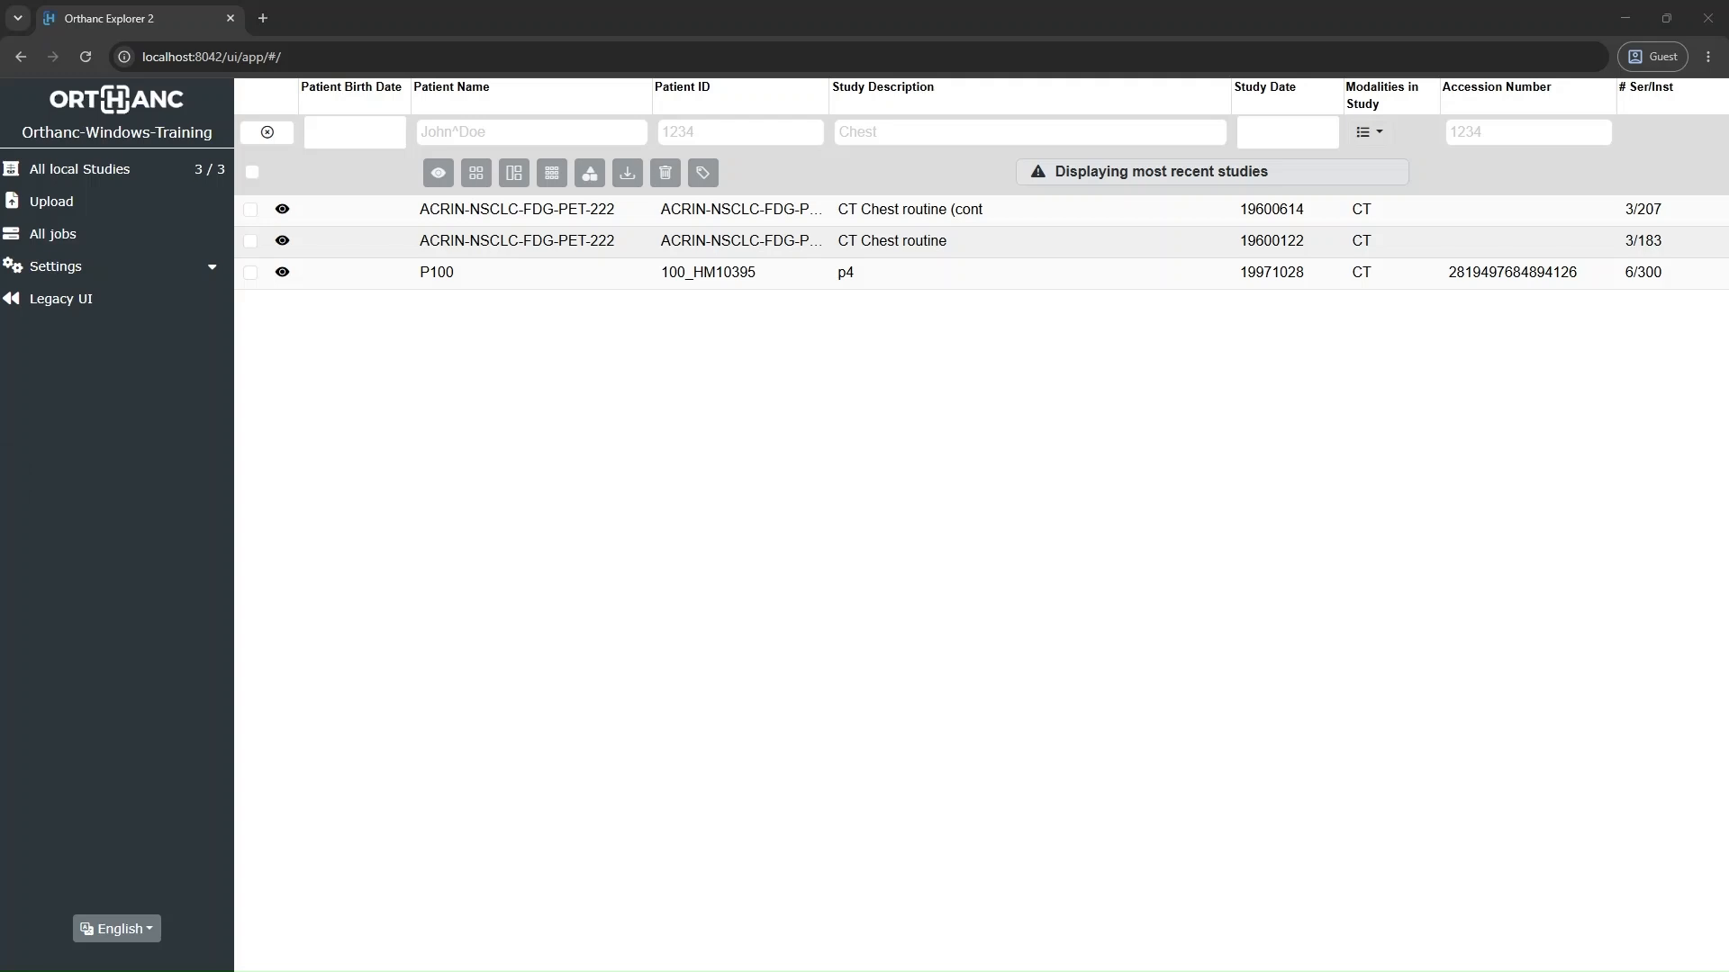
left_click_drag(0, 504, 1337, 240)
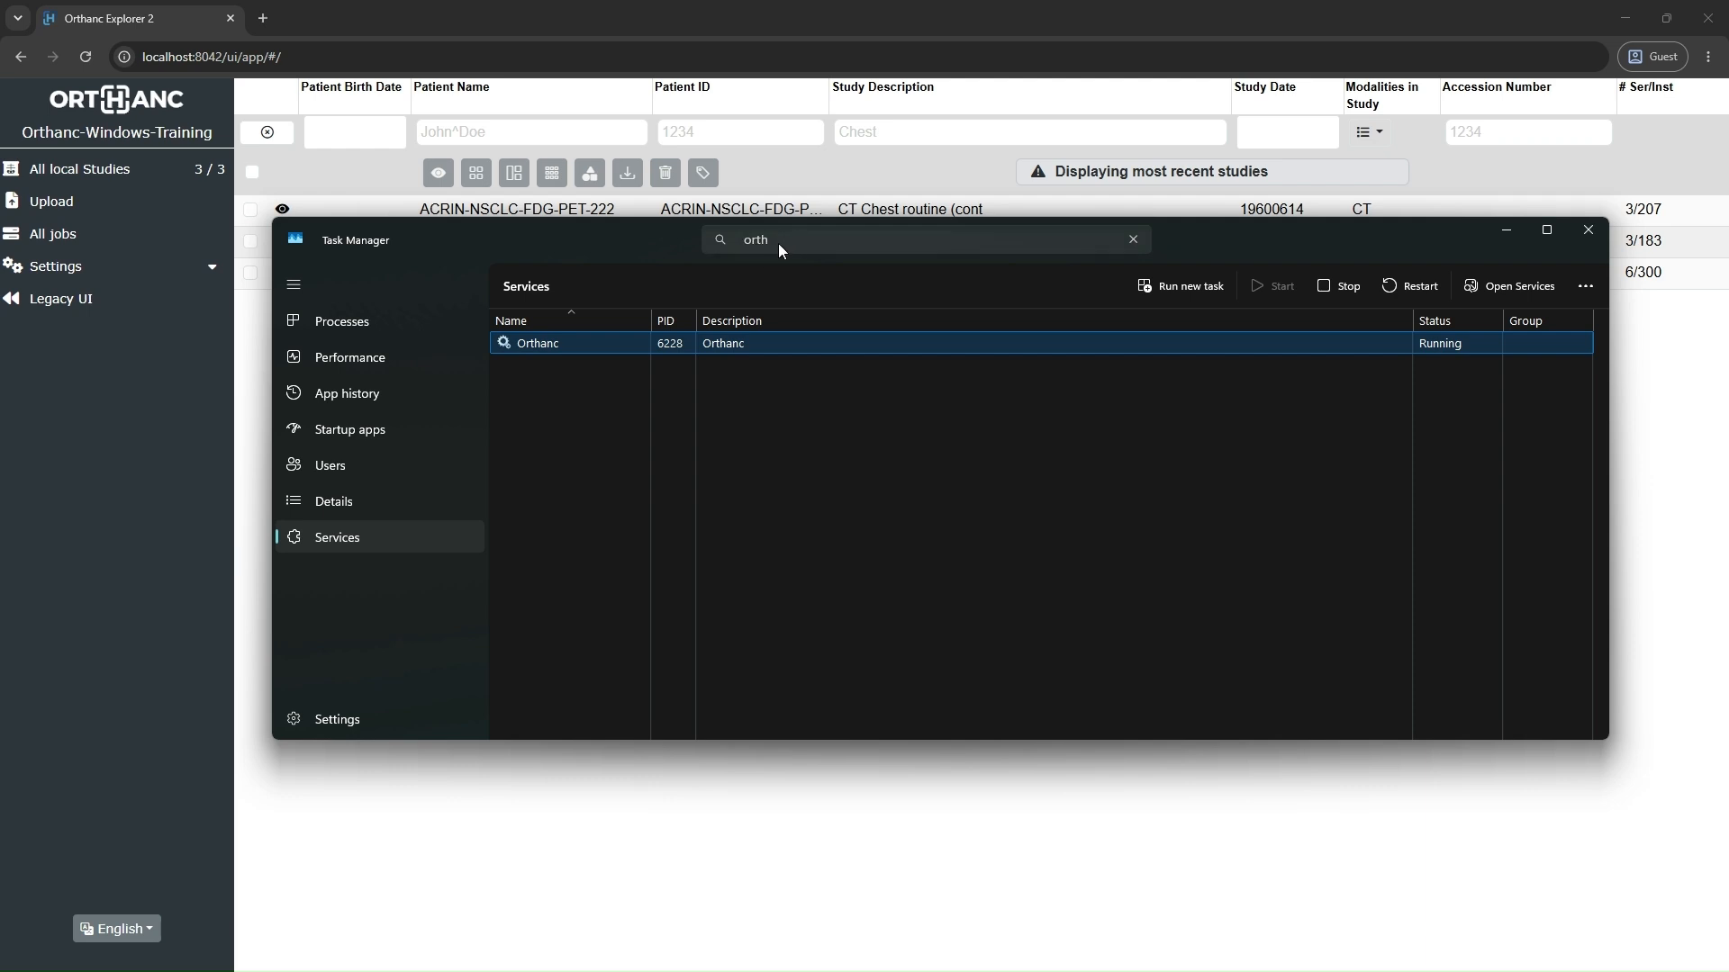
right_click(754, 348)
left_click(808, 407)
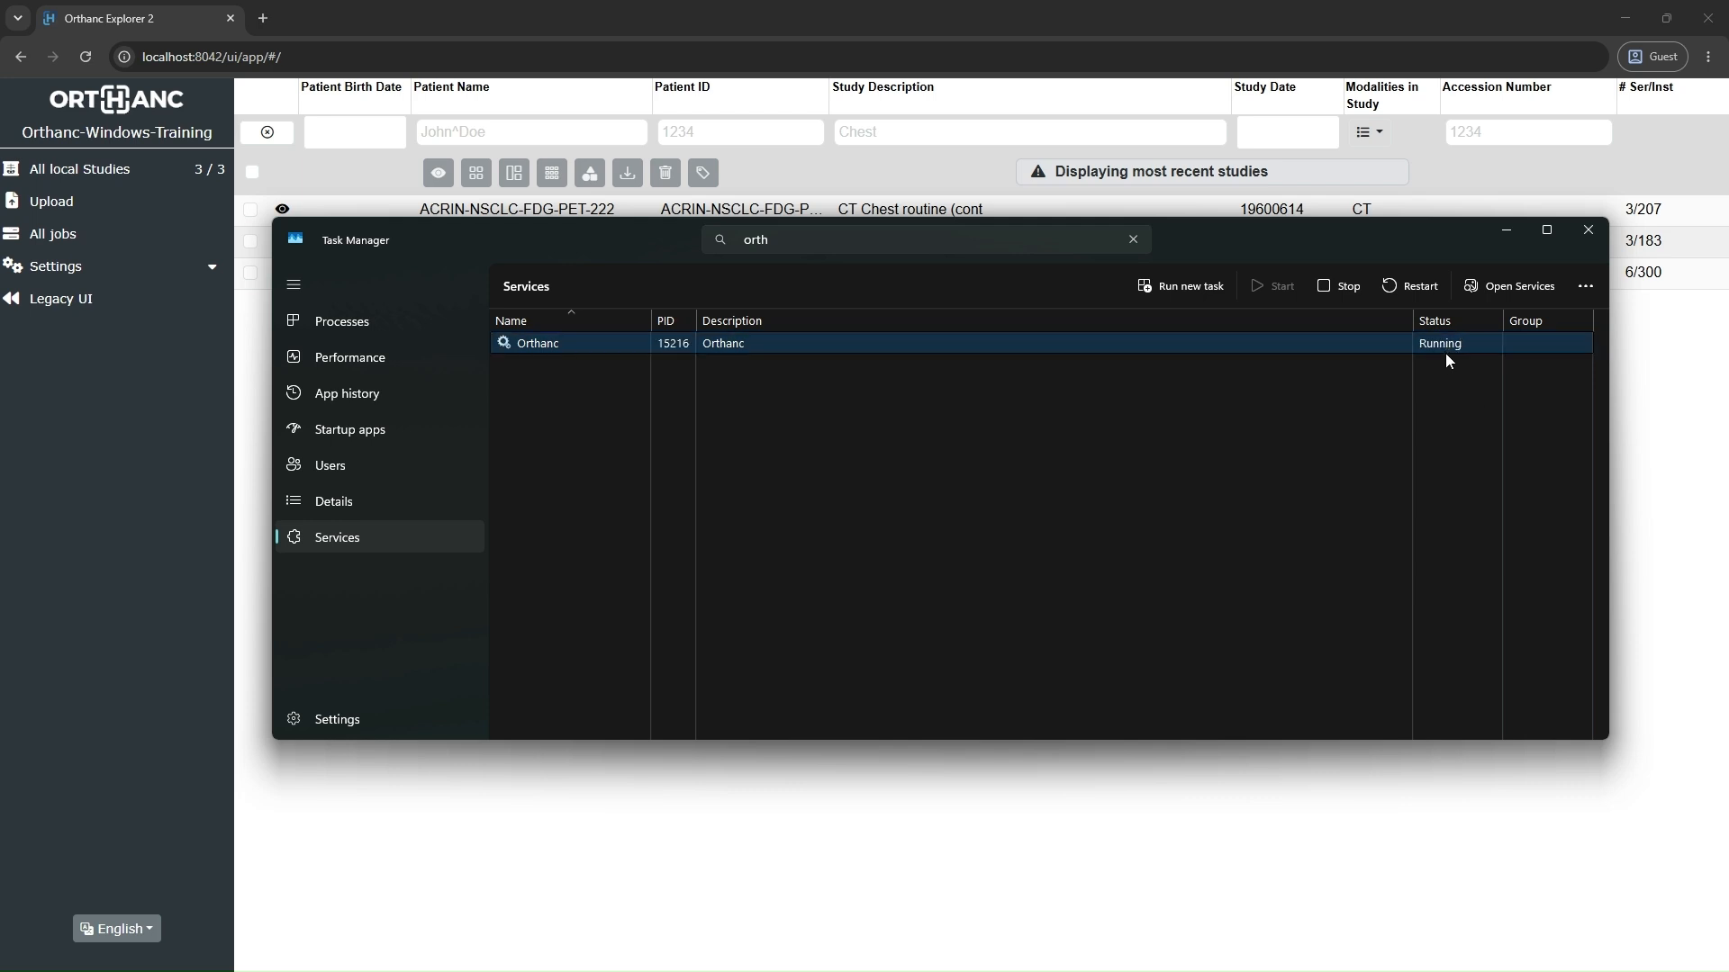
left_click(643, 4)
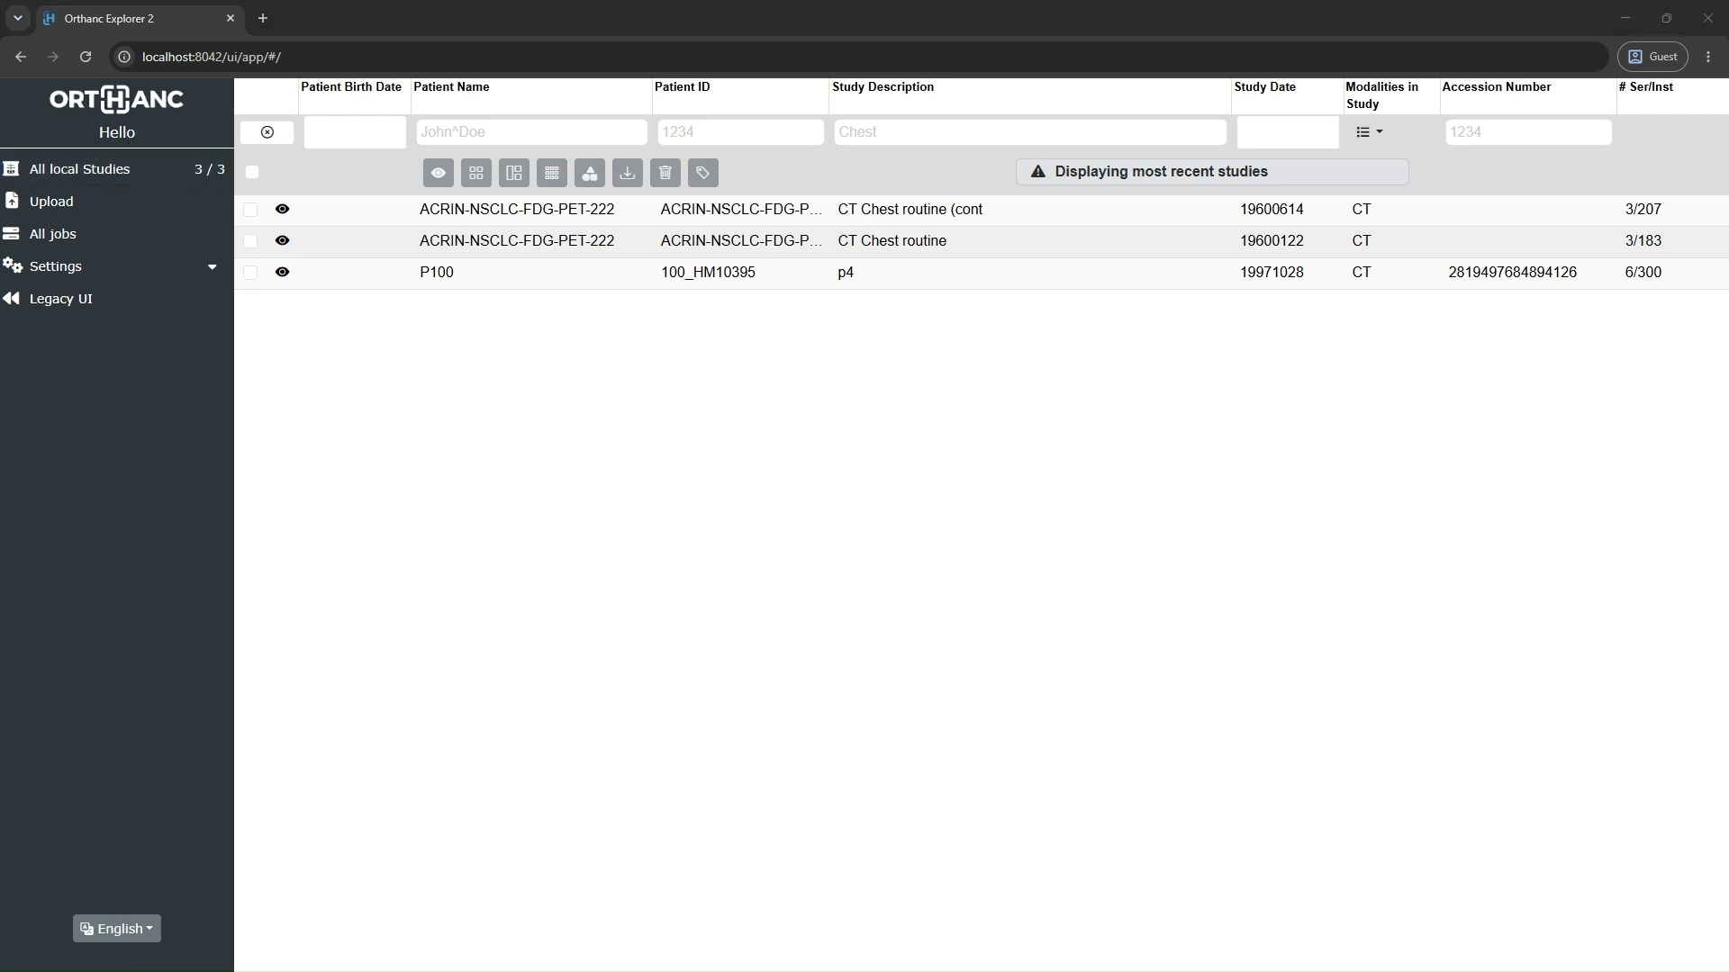
Step: Switch back to orthanc.json in Notepad and examine the StorageDirectory key, its folder path and the double backslashes
mouse_move(1670, 925)
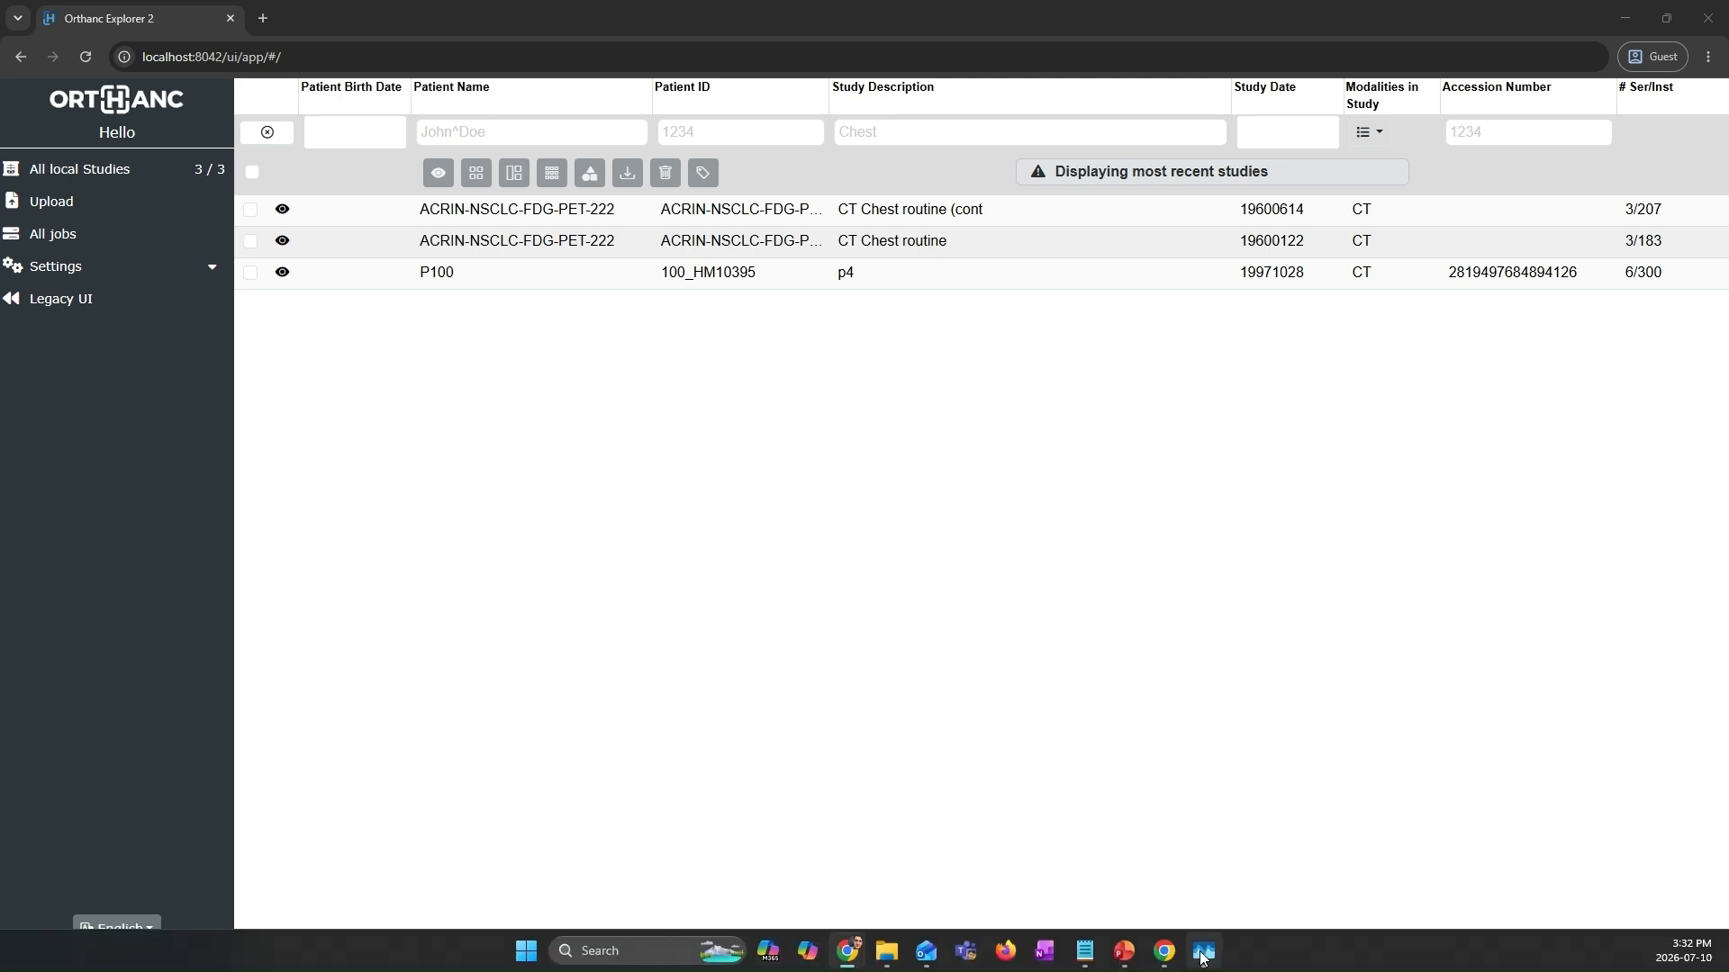
left_click(1202, 957)
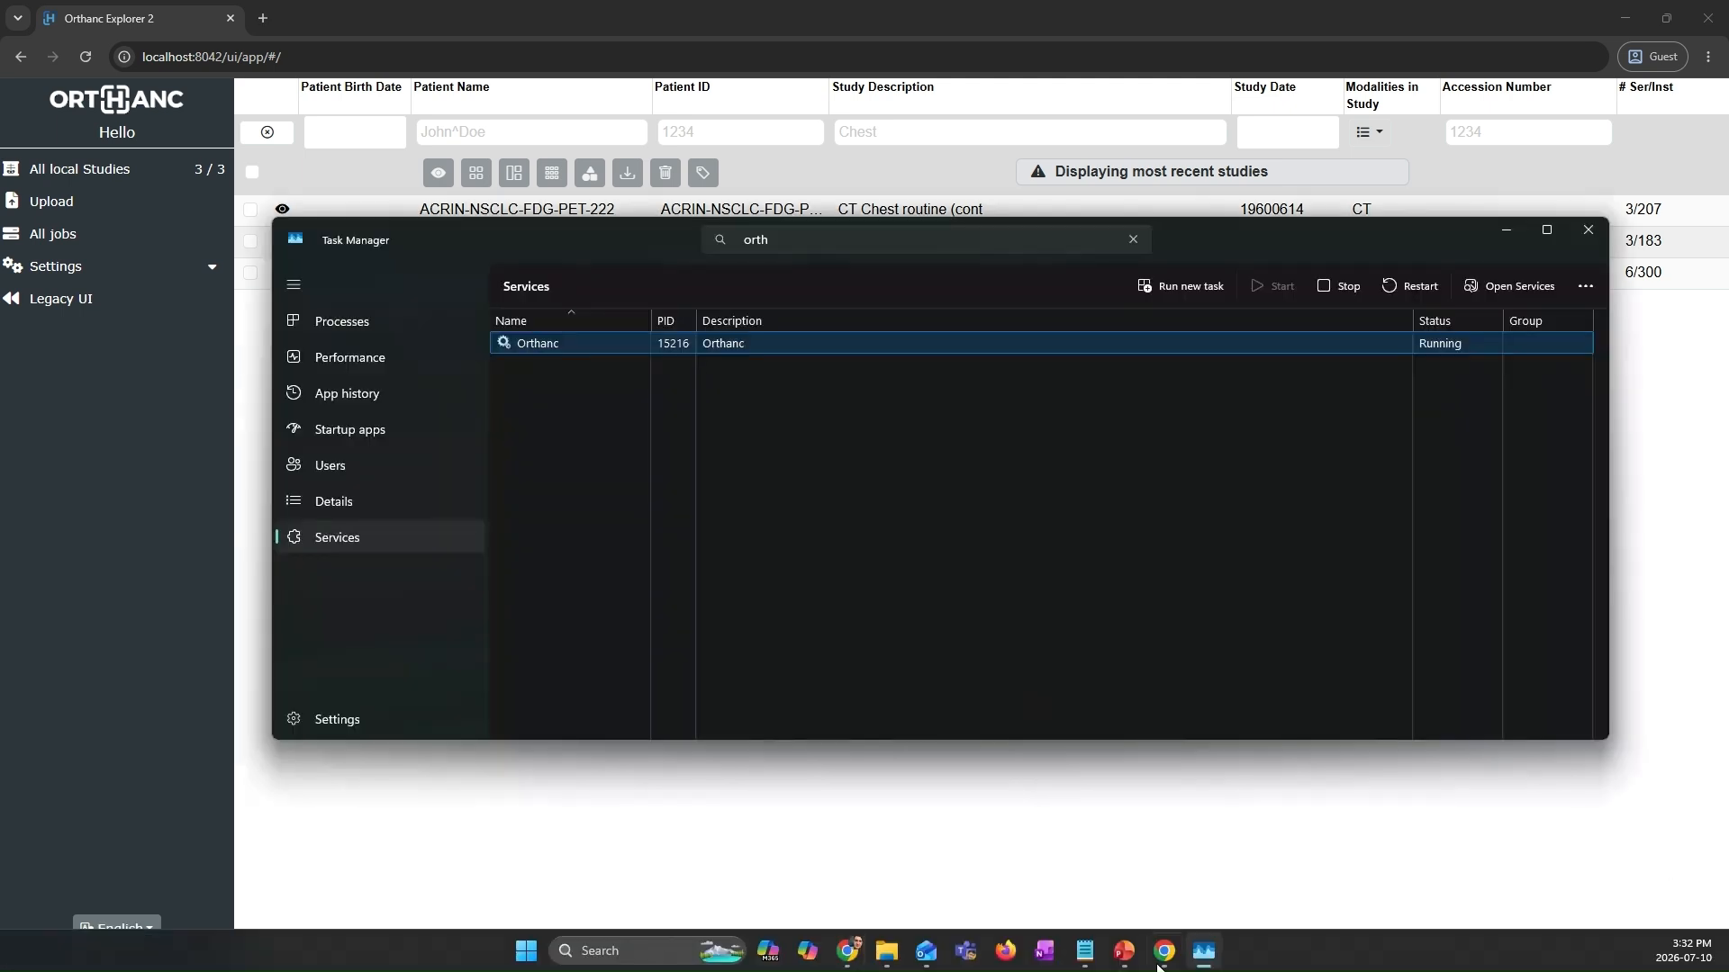
left_click(1086, 957)
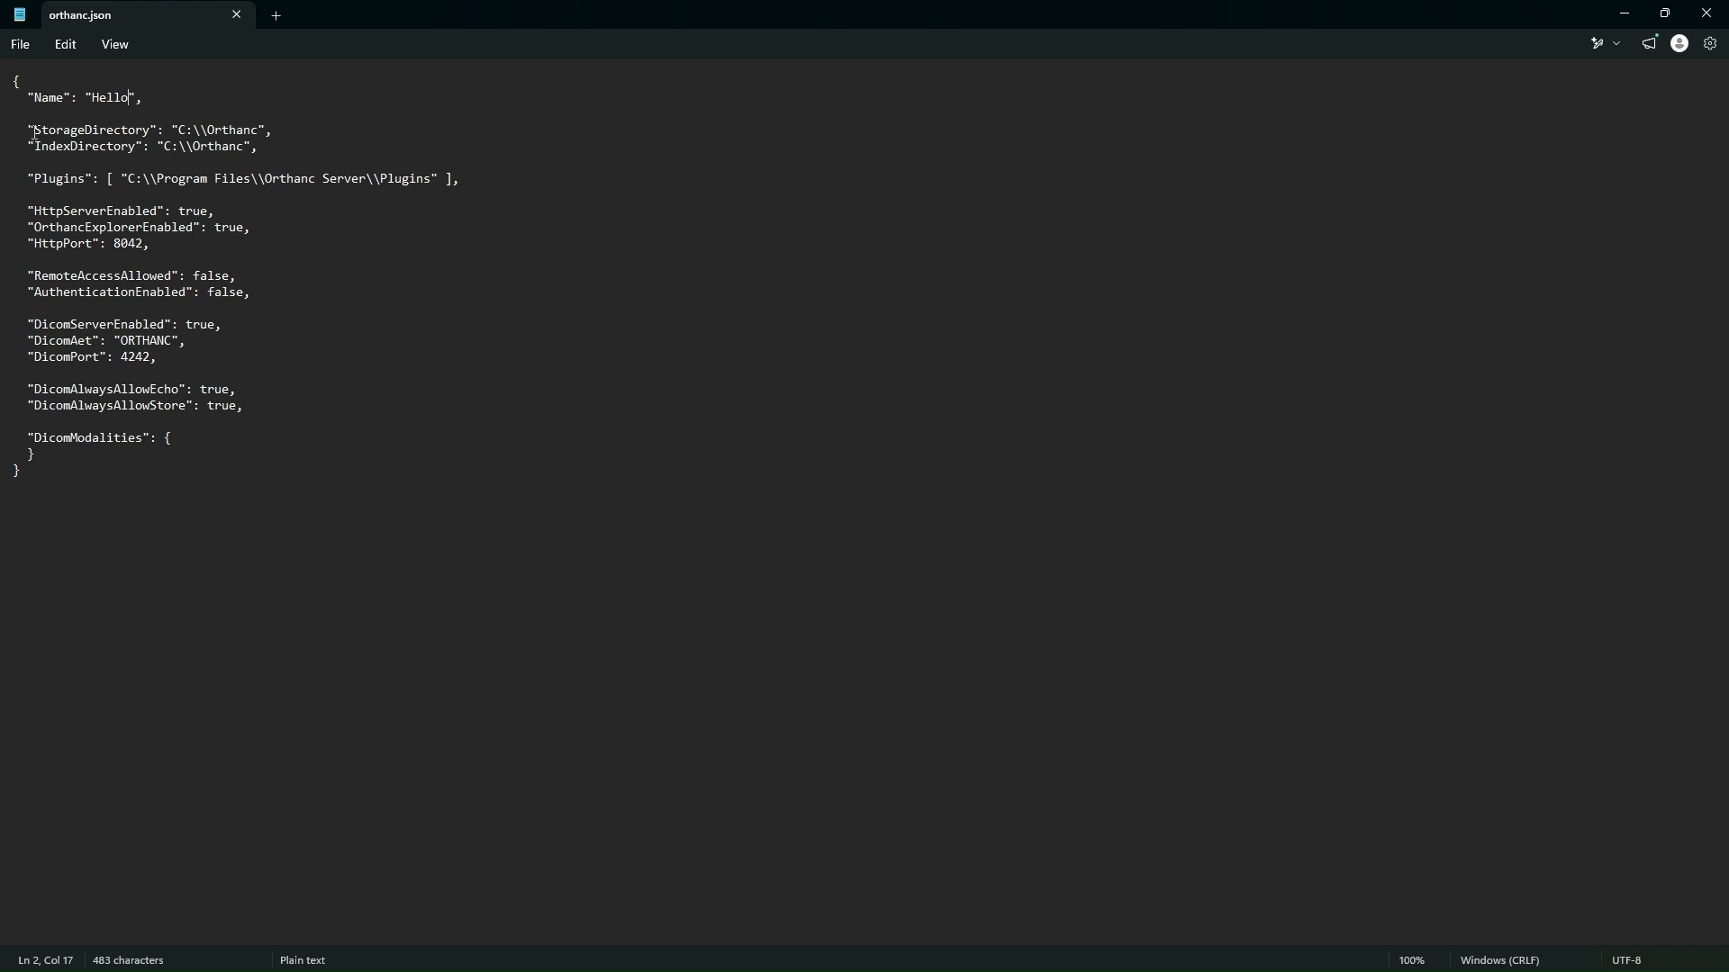
left_click_drag(33, 130, 153, 128)
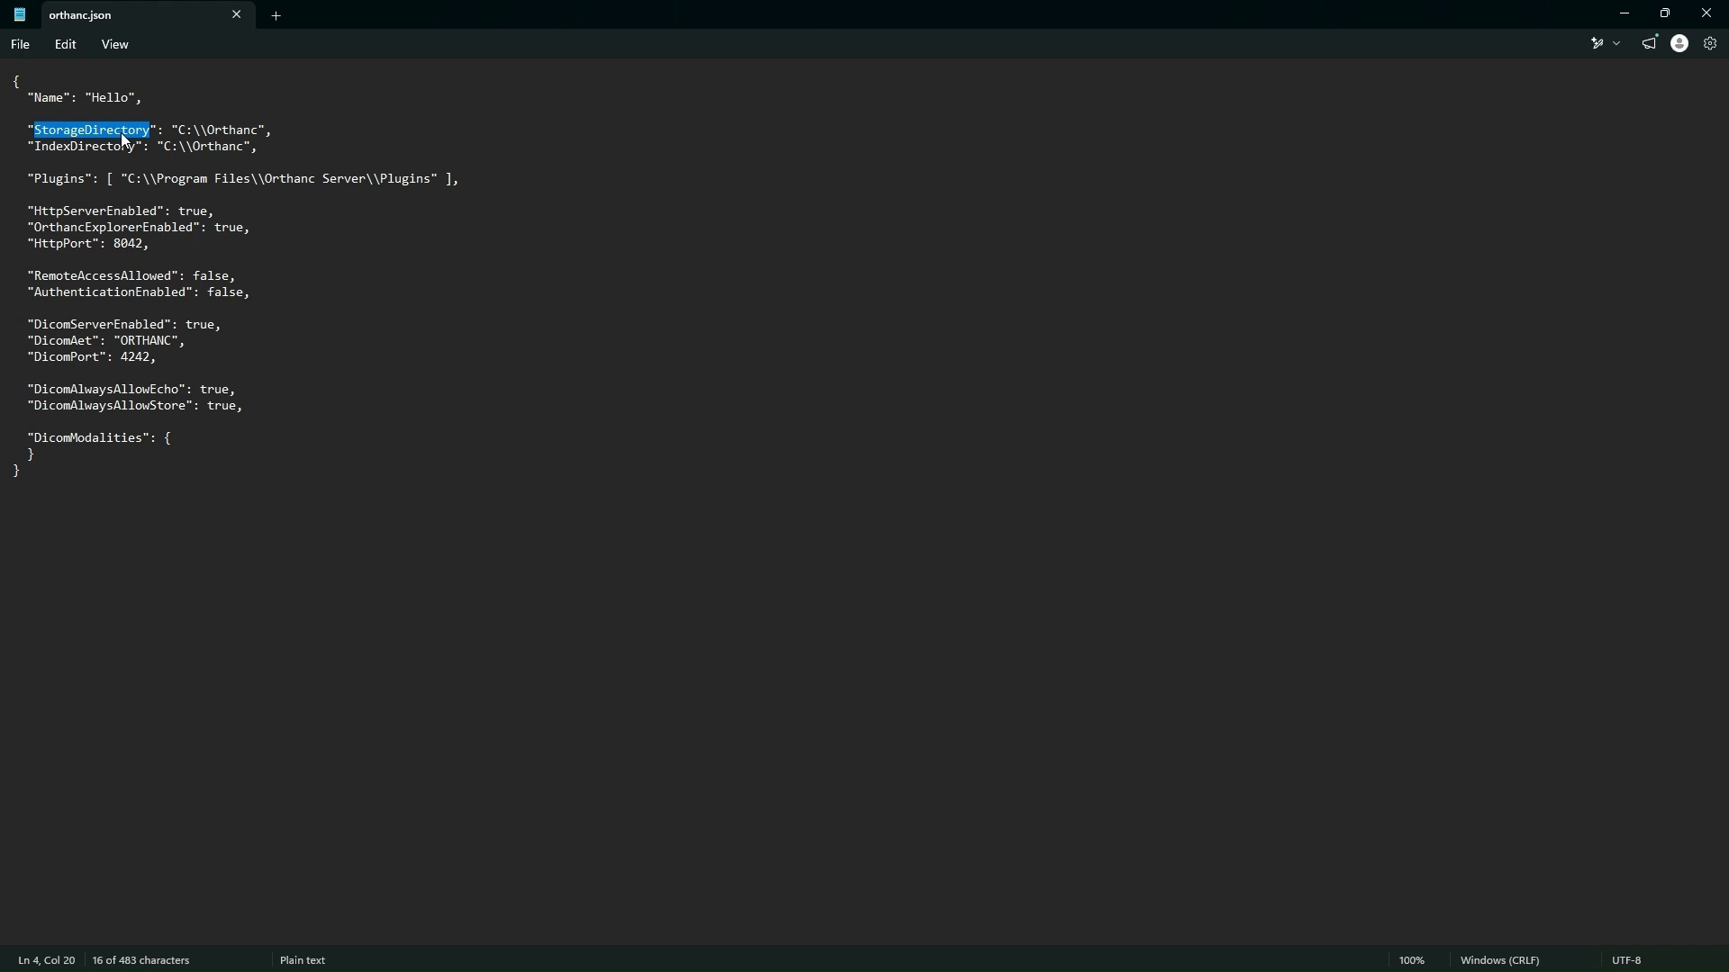
left_click(182, 128)
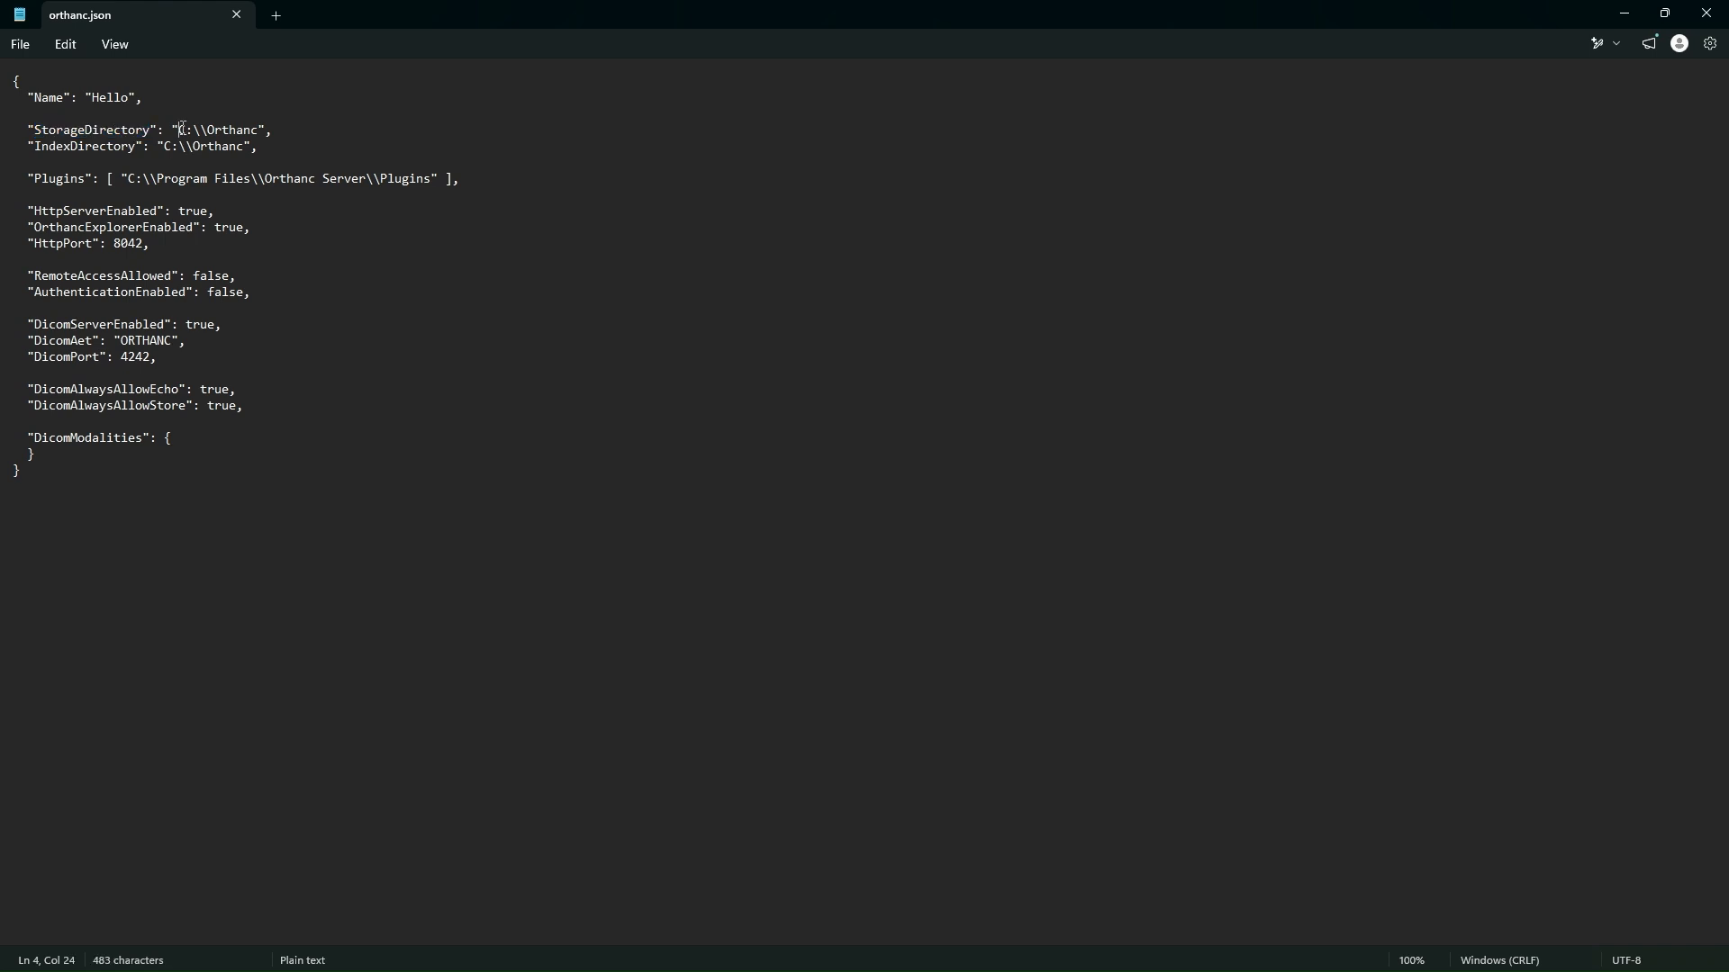
left_click_drag(182, 129, 264, 122)
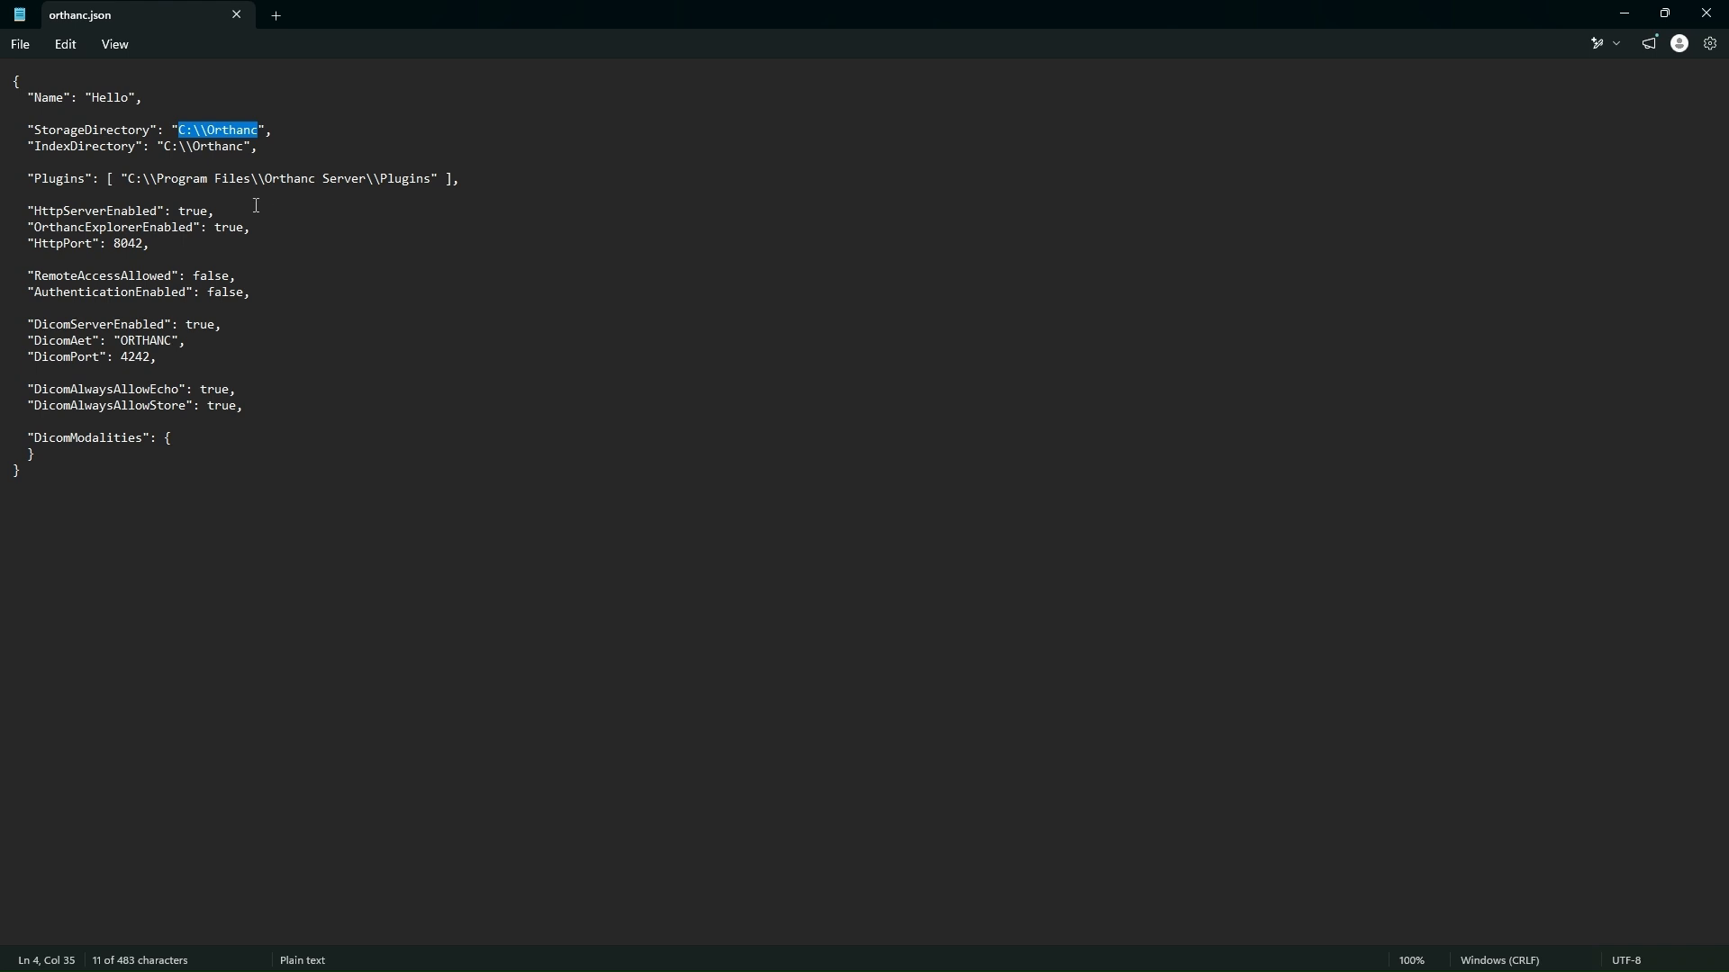
left_click(193, 128)
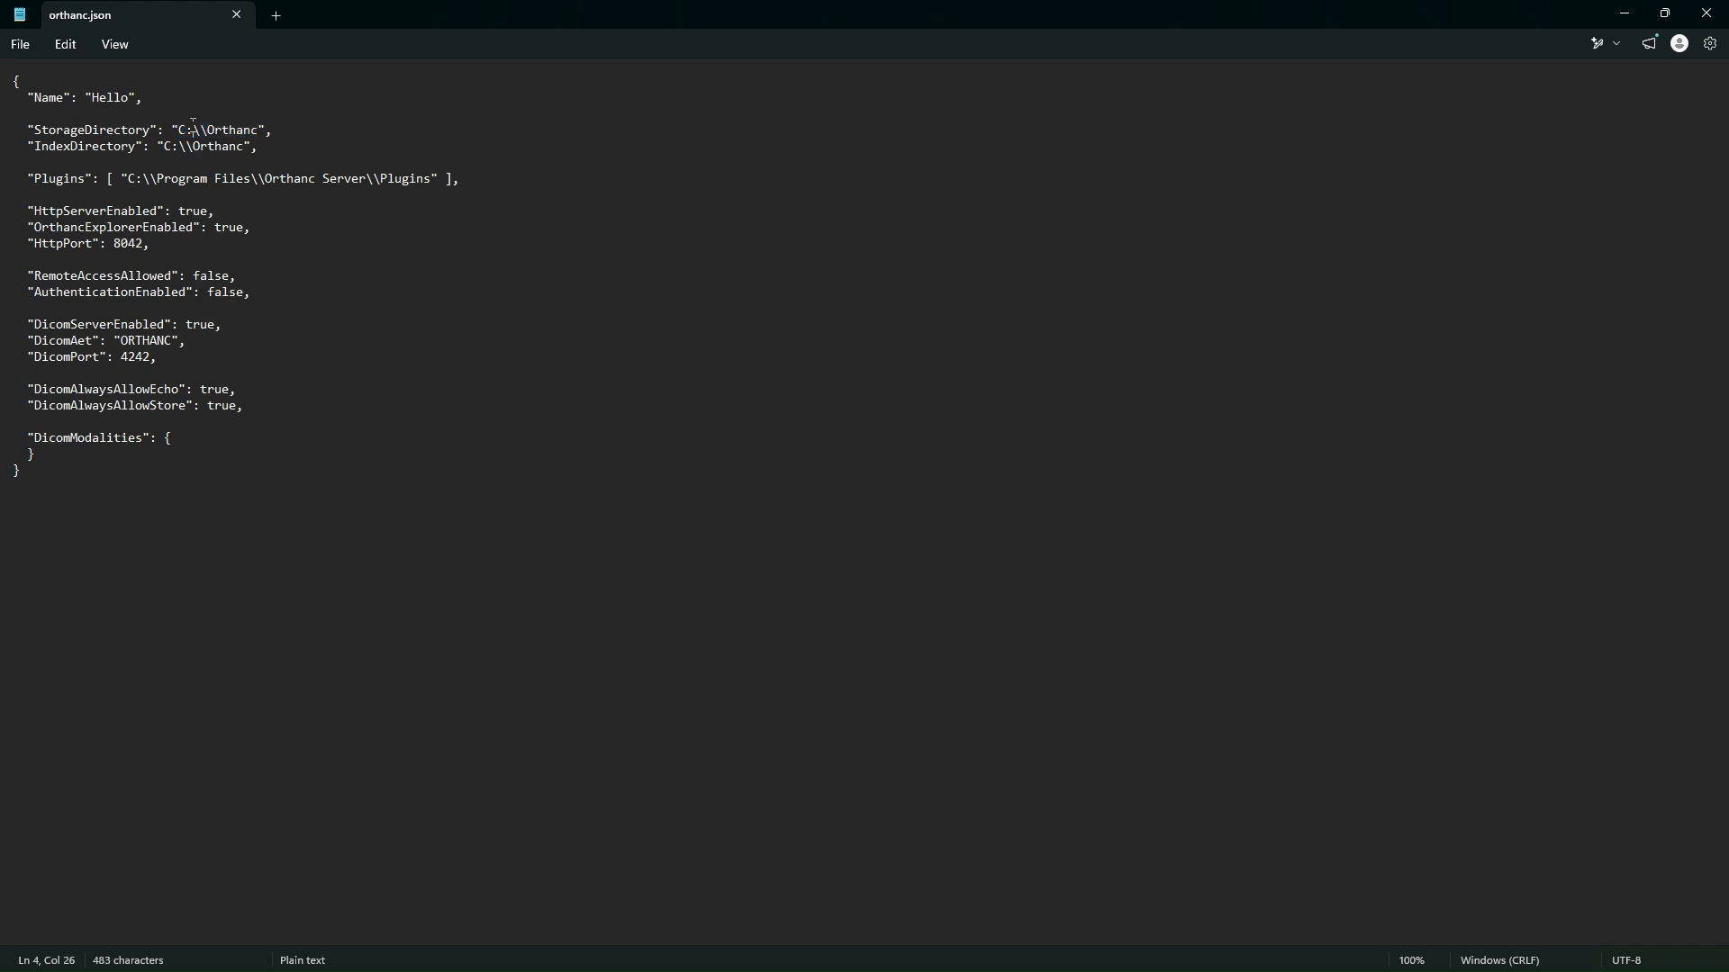
left_click_drag(192, 128, 205, 129)
left_click(211, 131)
Step: Examine the Plugins key in orthanc.json, its folder path and the square brackets enclosing it
left_click_drag(41, 168, 101, 177)
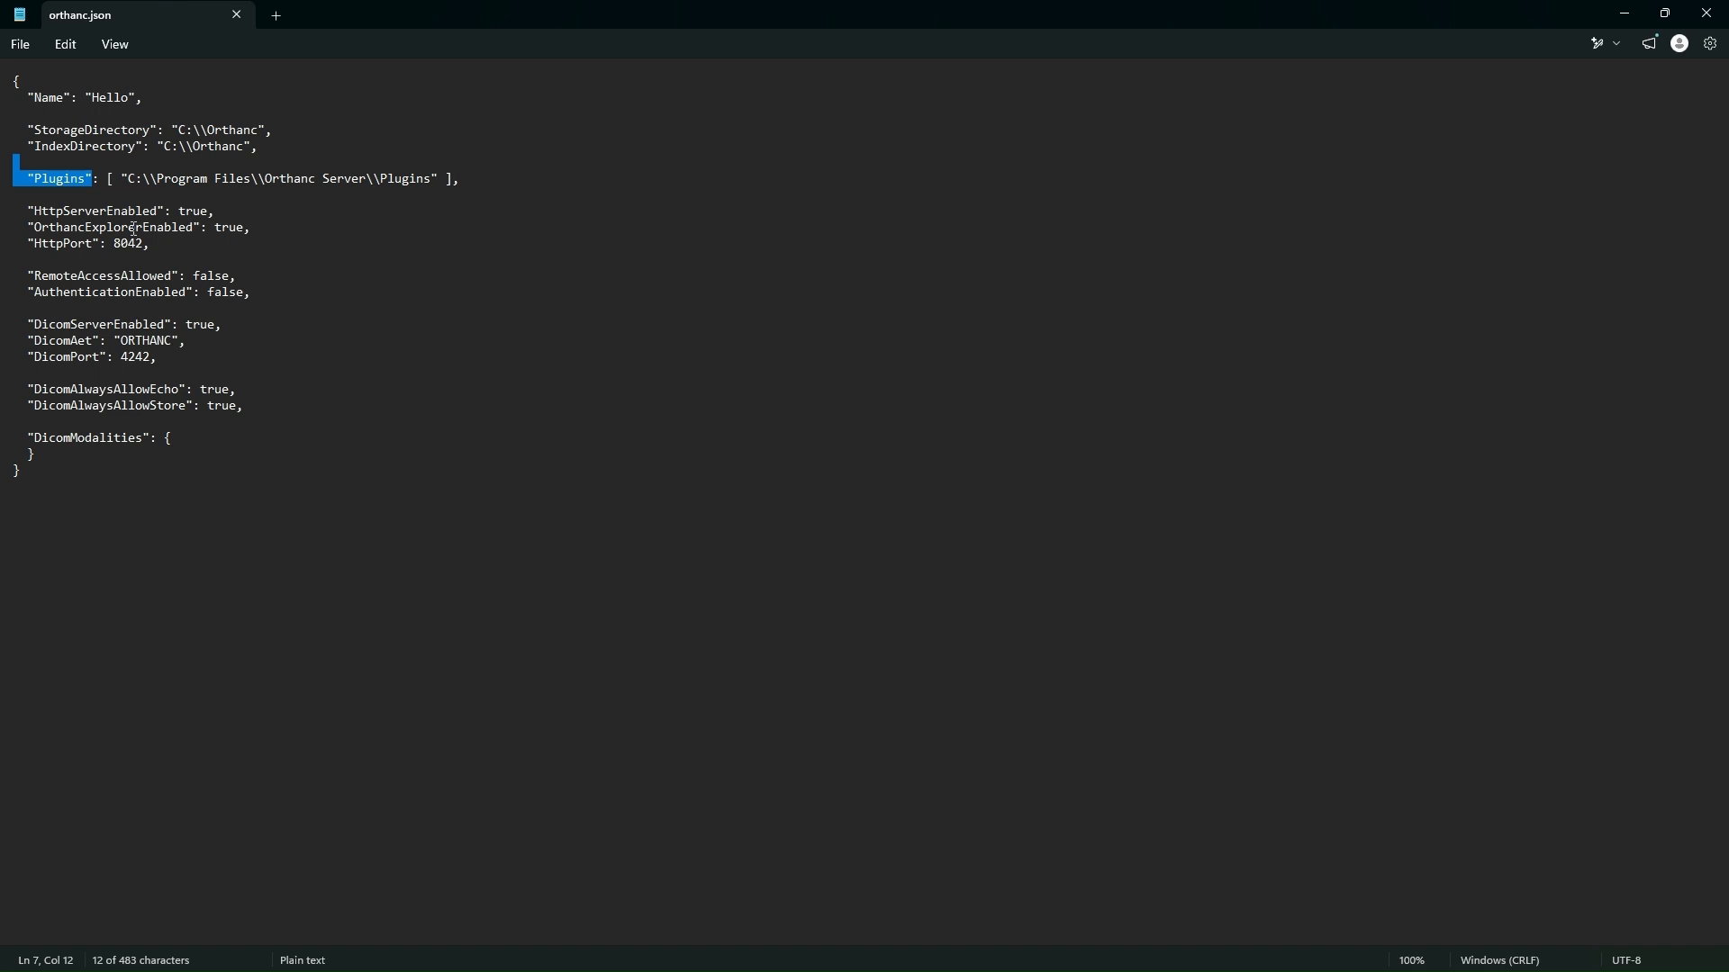
left_click_drag(127, 179, 440, 178)
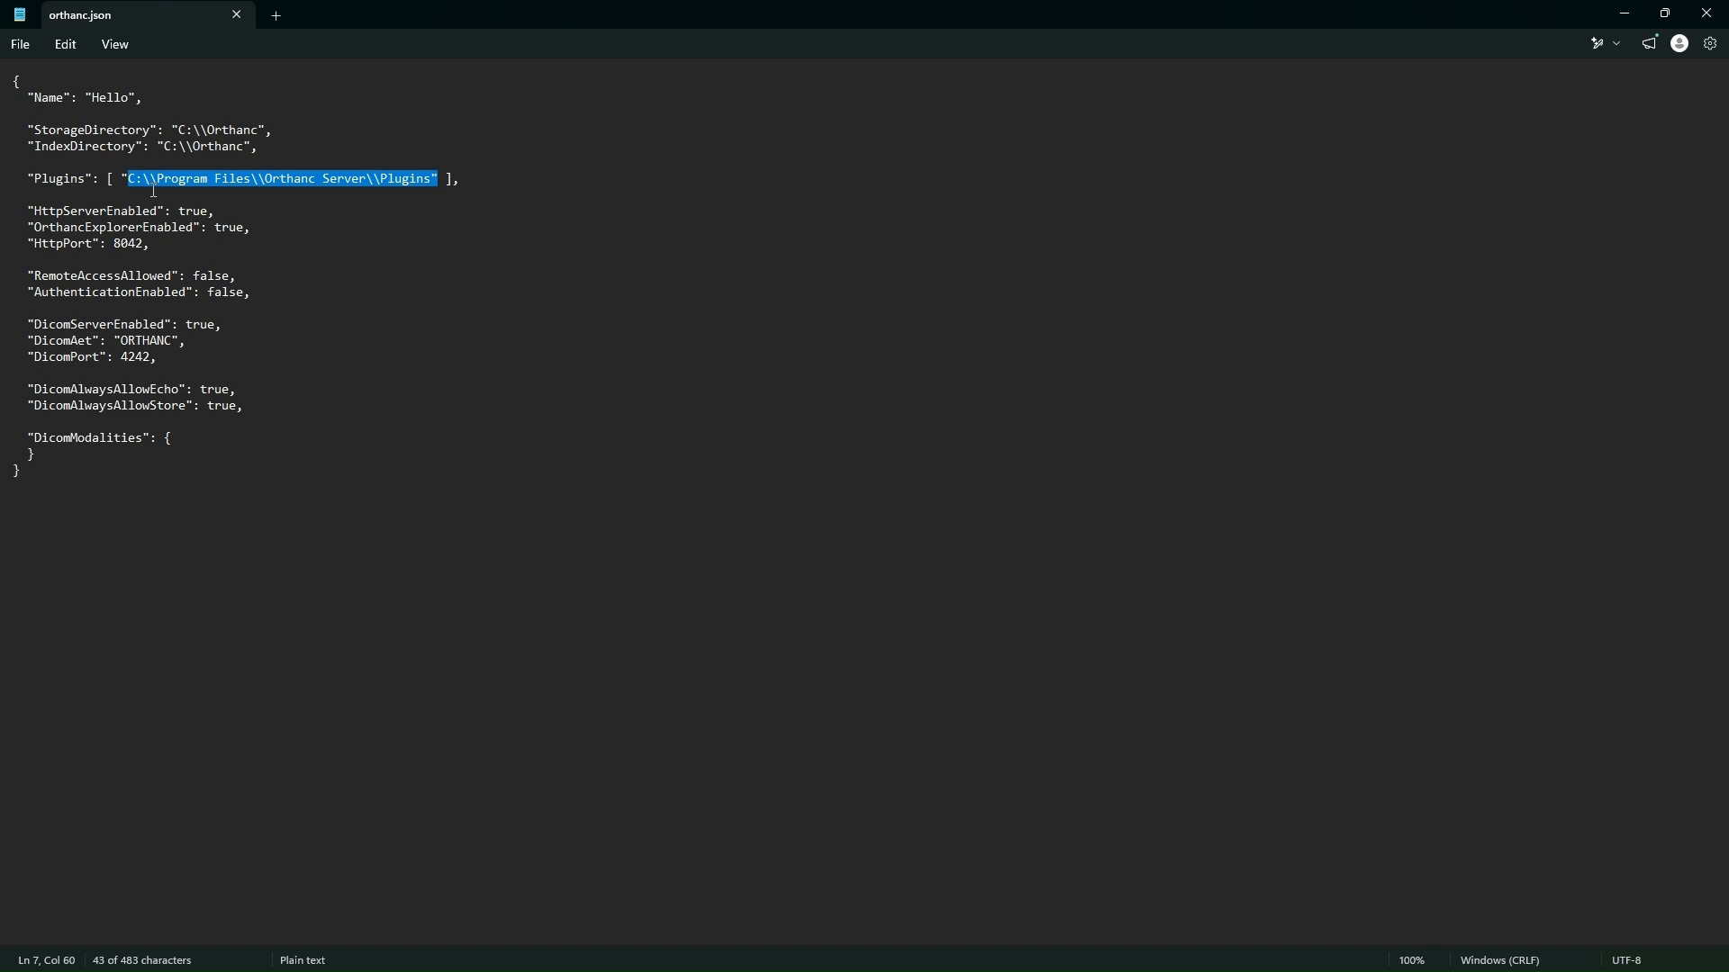
double_click(100, 178)
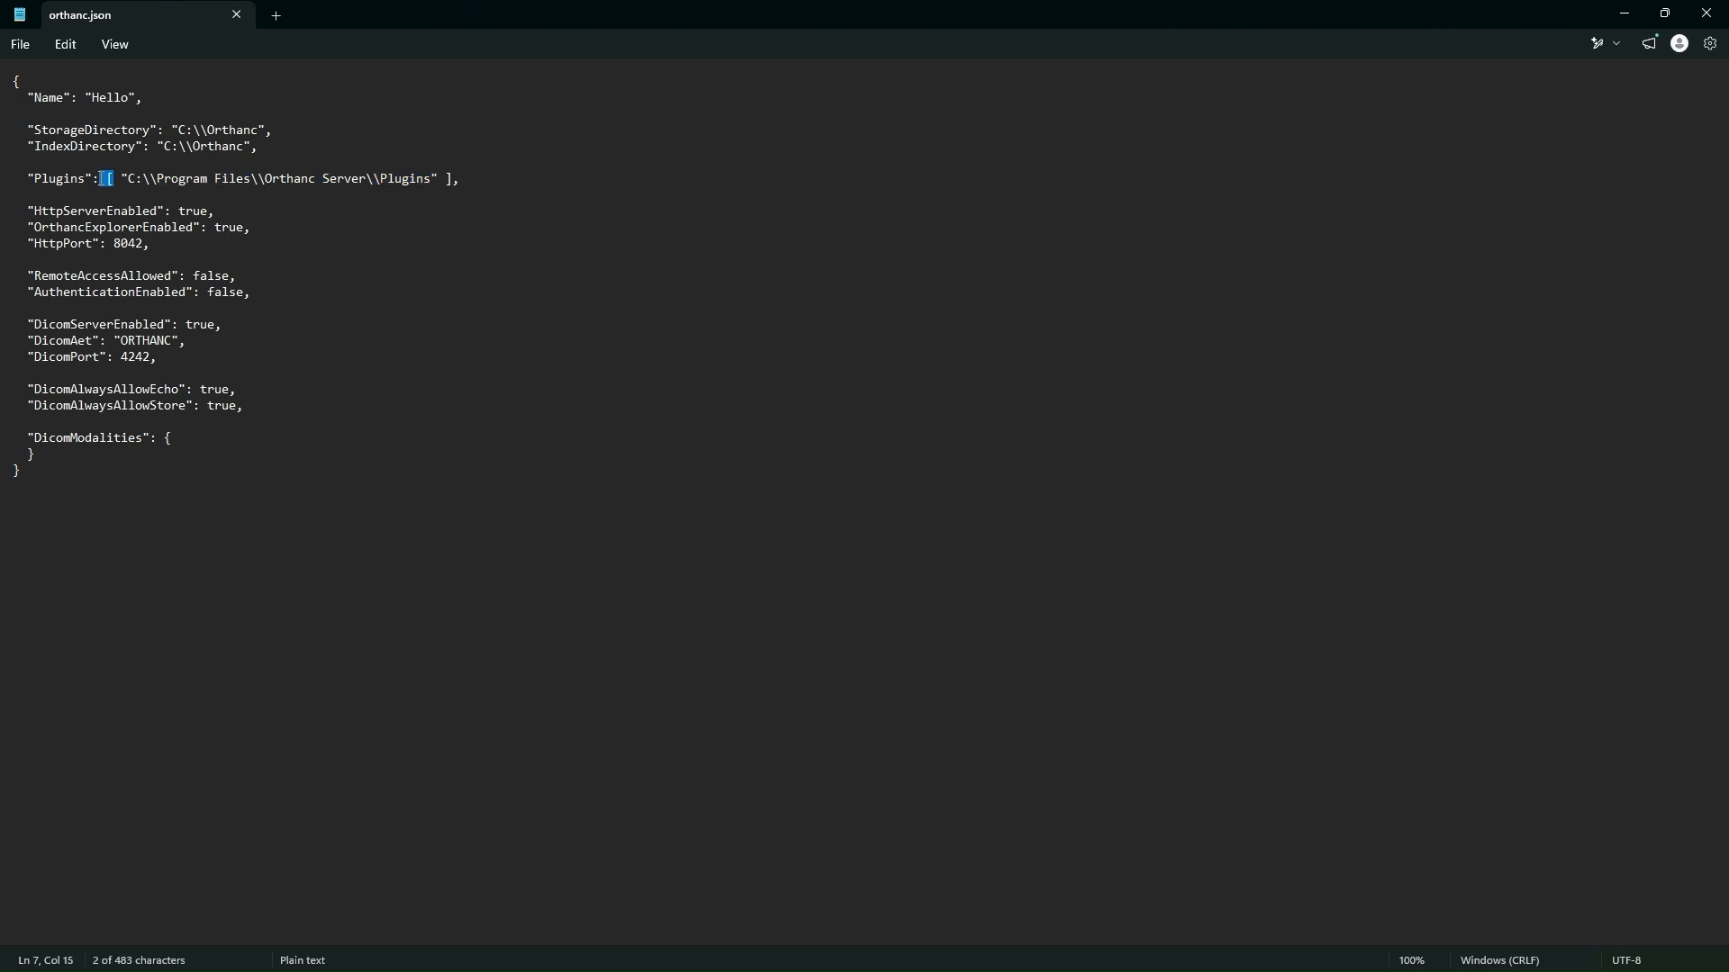
double_click(446, 178)
Step: Examine the web server settings in orthanc.json: HttpServerEnabled, OrthancExplorerEnabled and HttpPort with their values
left_click_drag(28, 211, 158, 246)
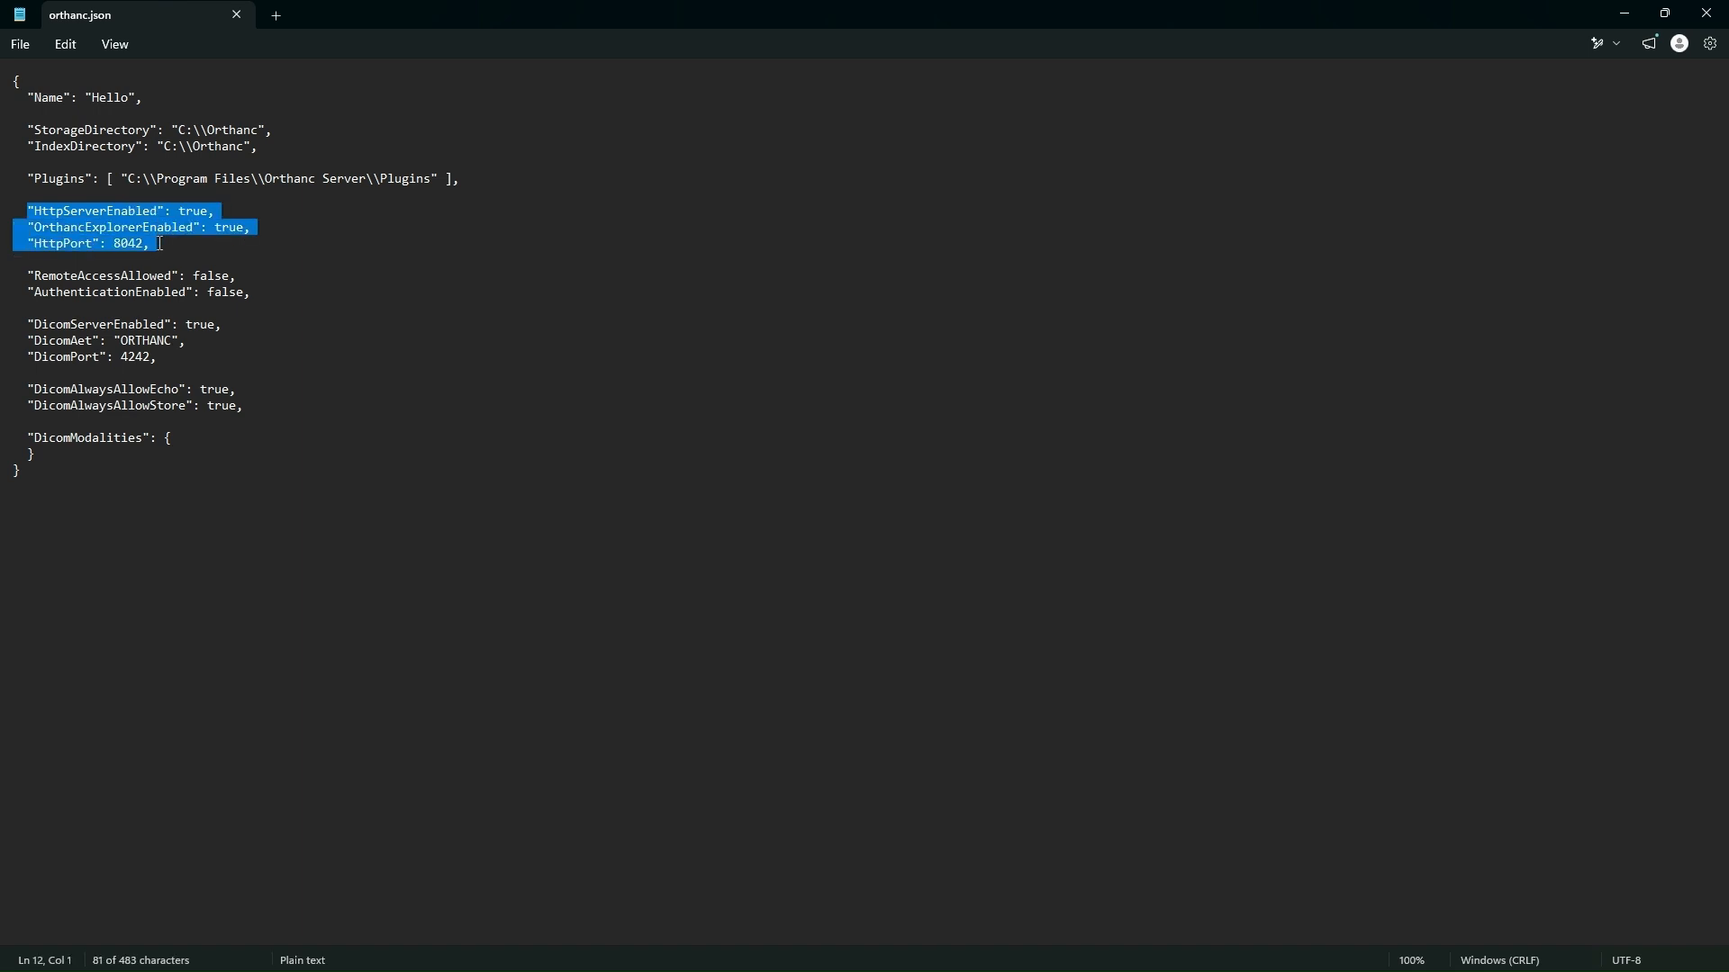
left_click(319, 266)
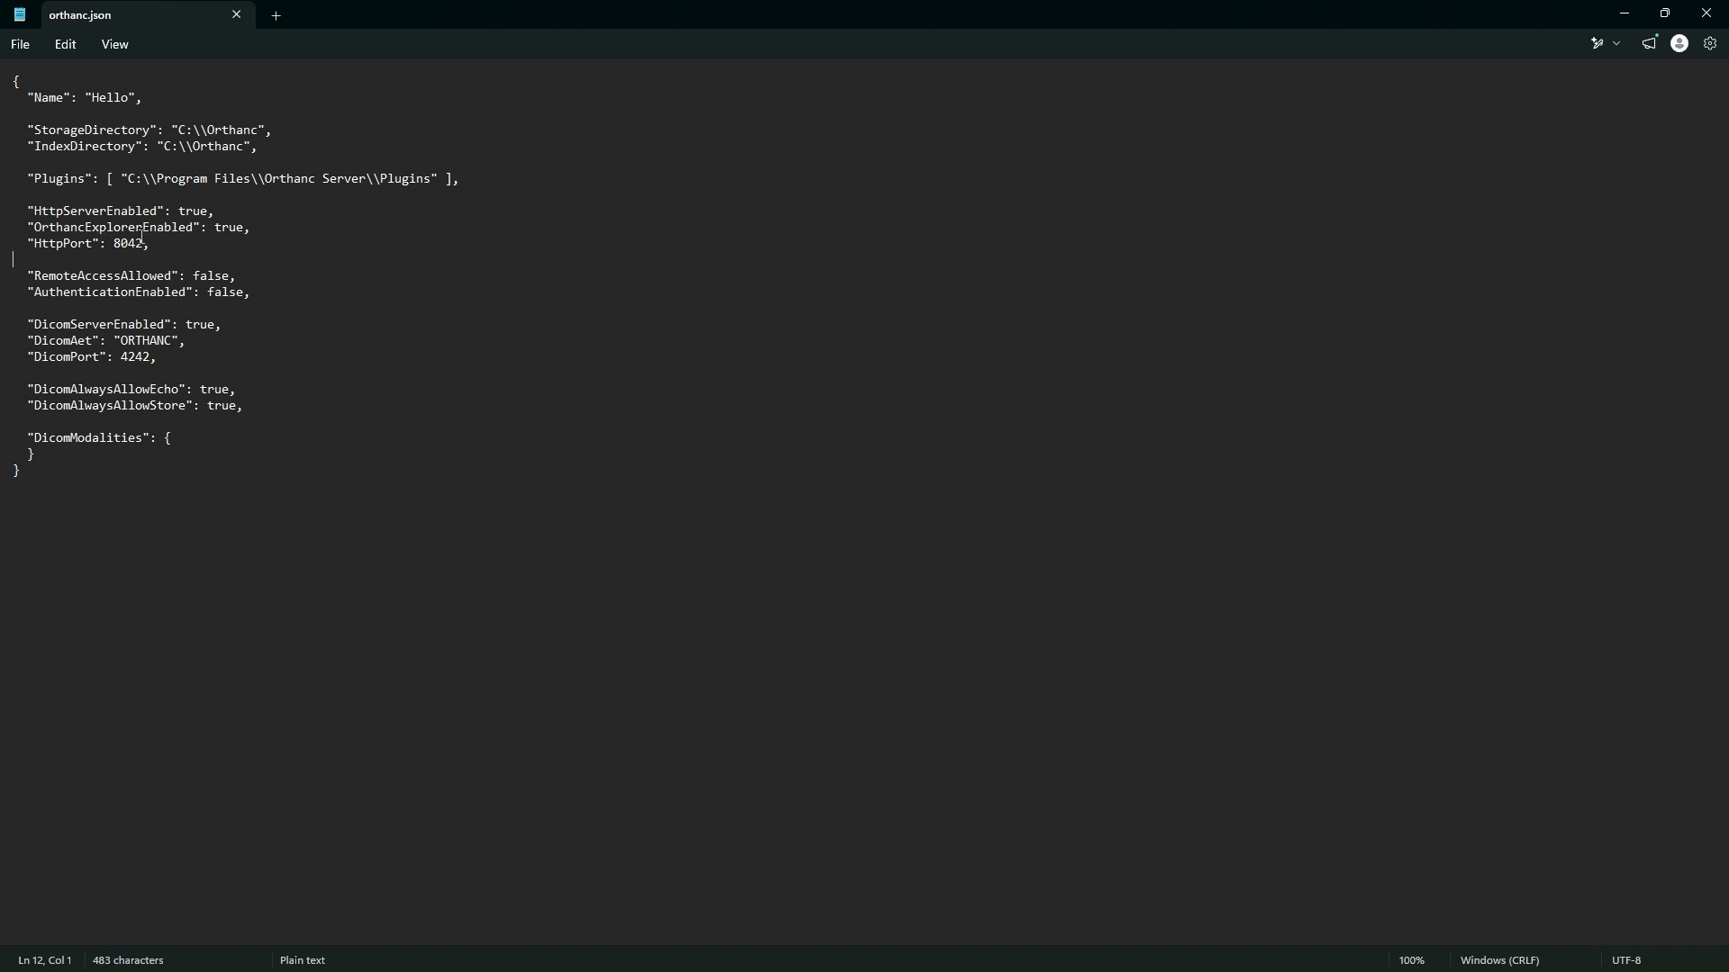
left_click_drag(13, 211, 35, 210)
left_click_drag(178, 197, 236, 227)
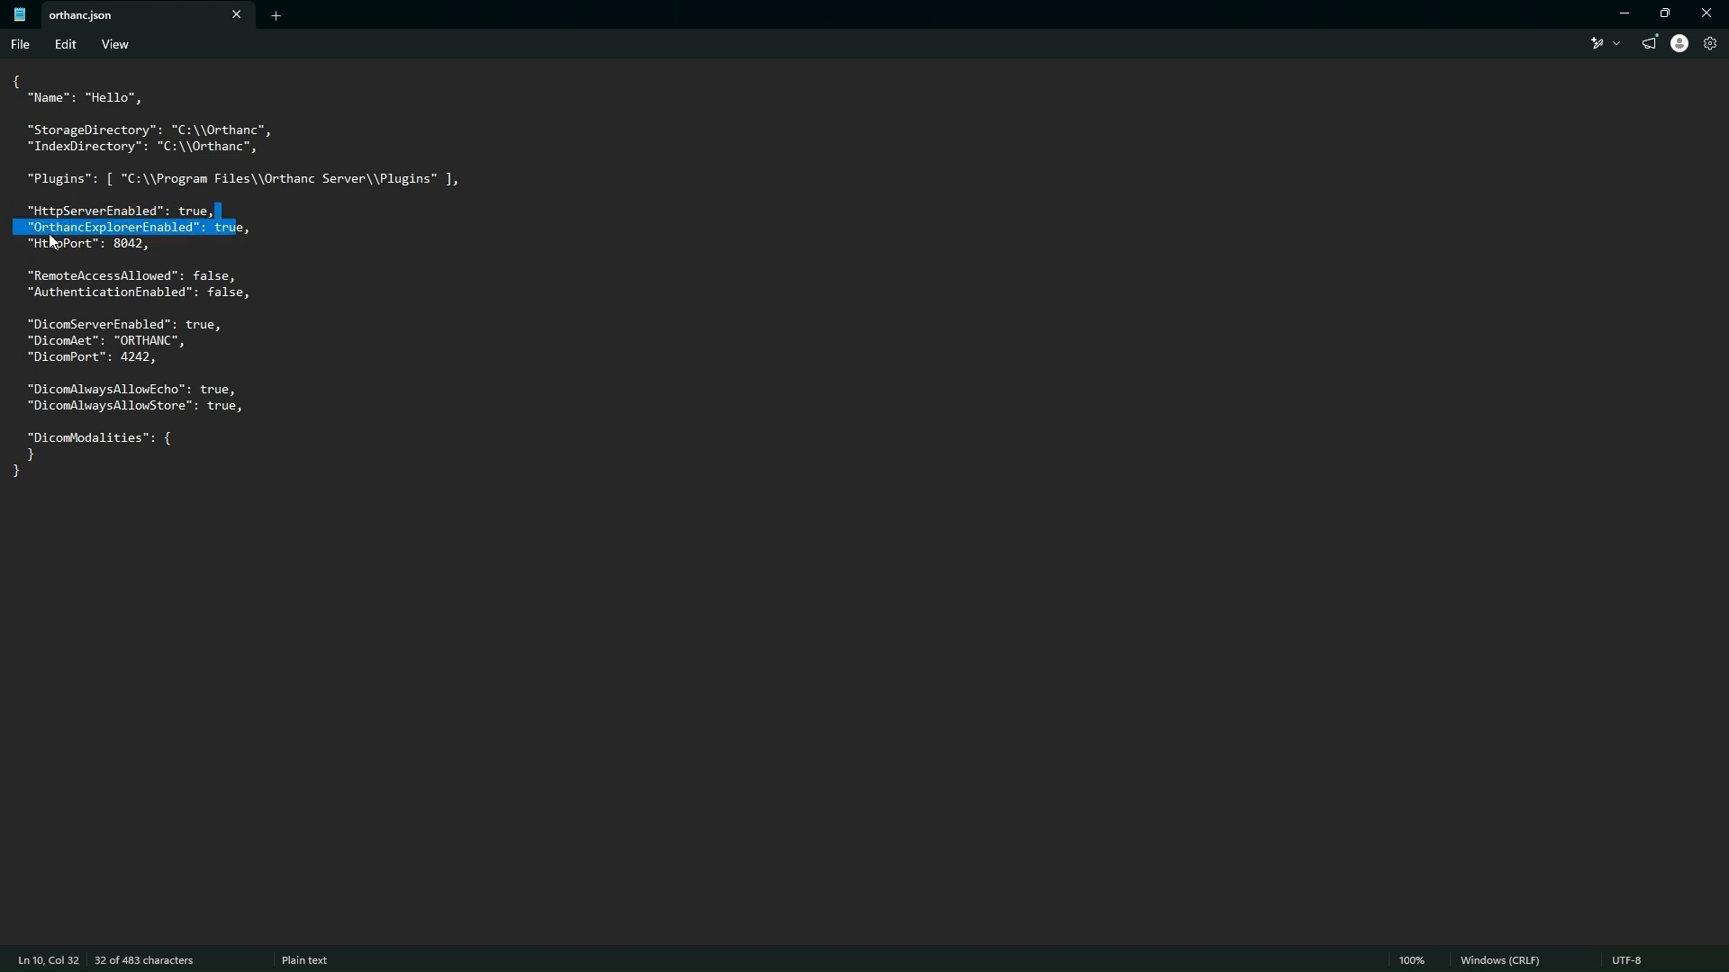
left_click(35, 210)
left_click_drag(28, 211, 212, 210)
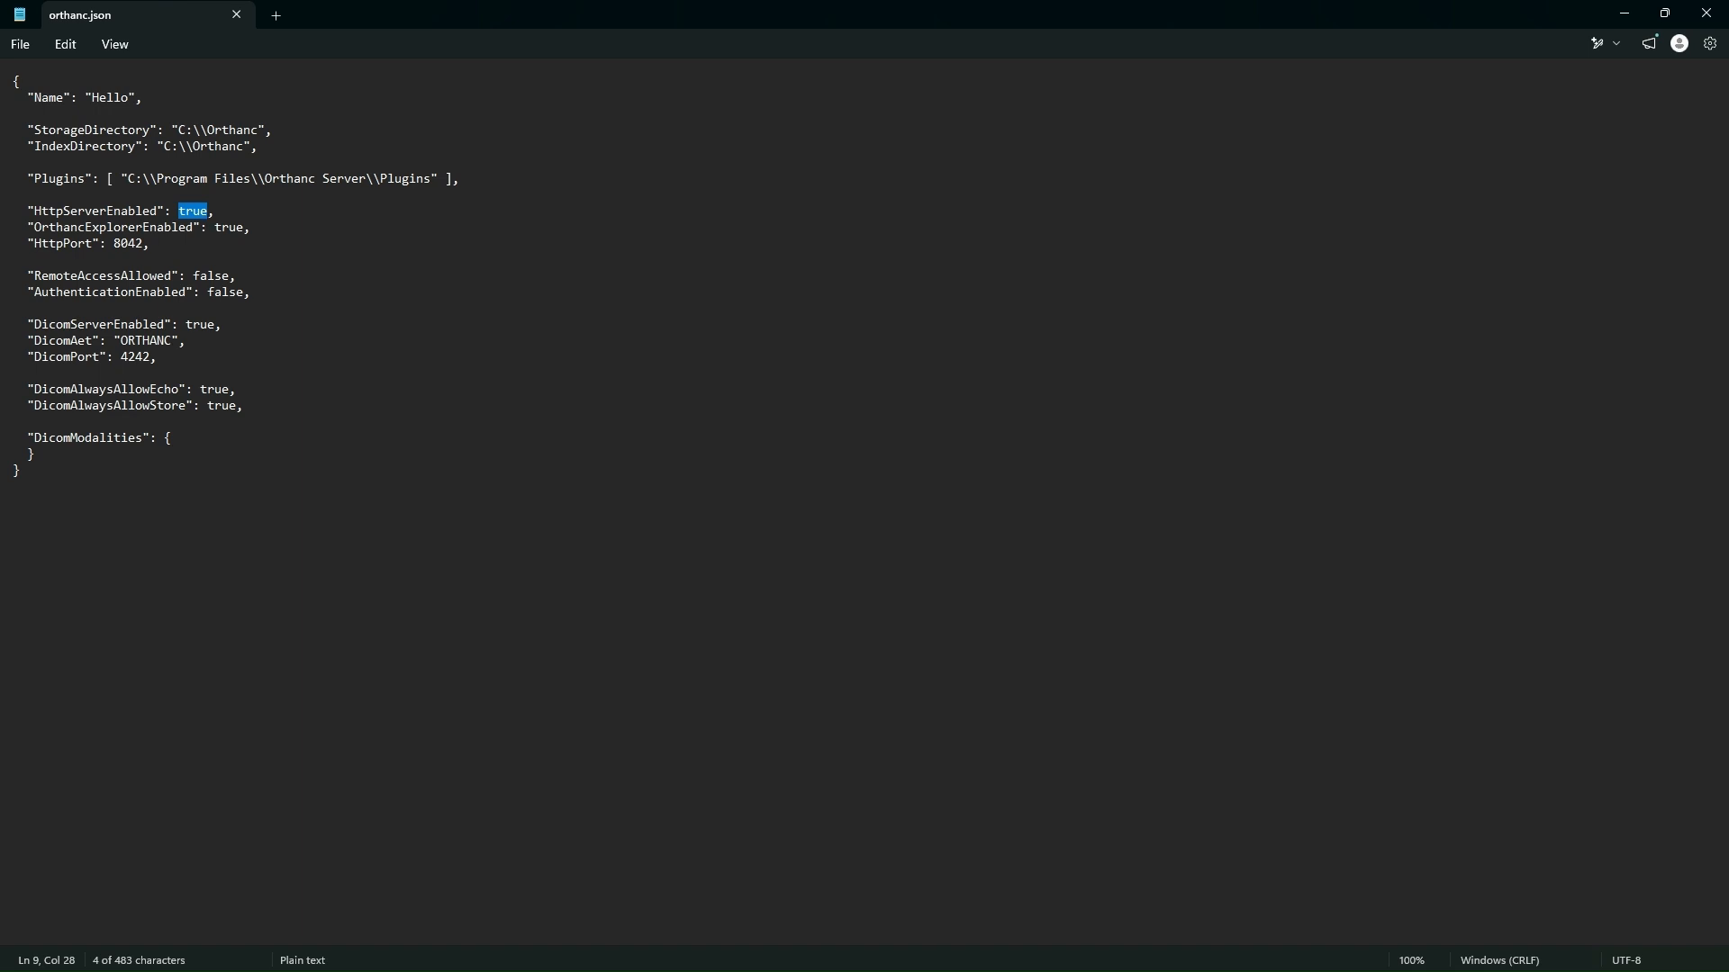
left_click_drag(27, 227, 251, 229)
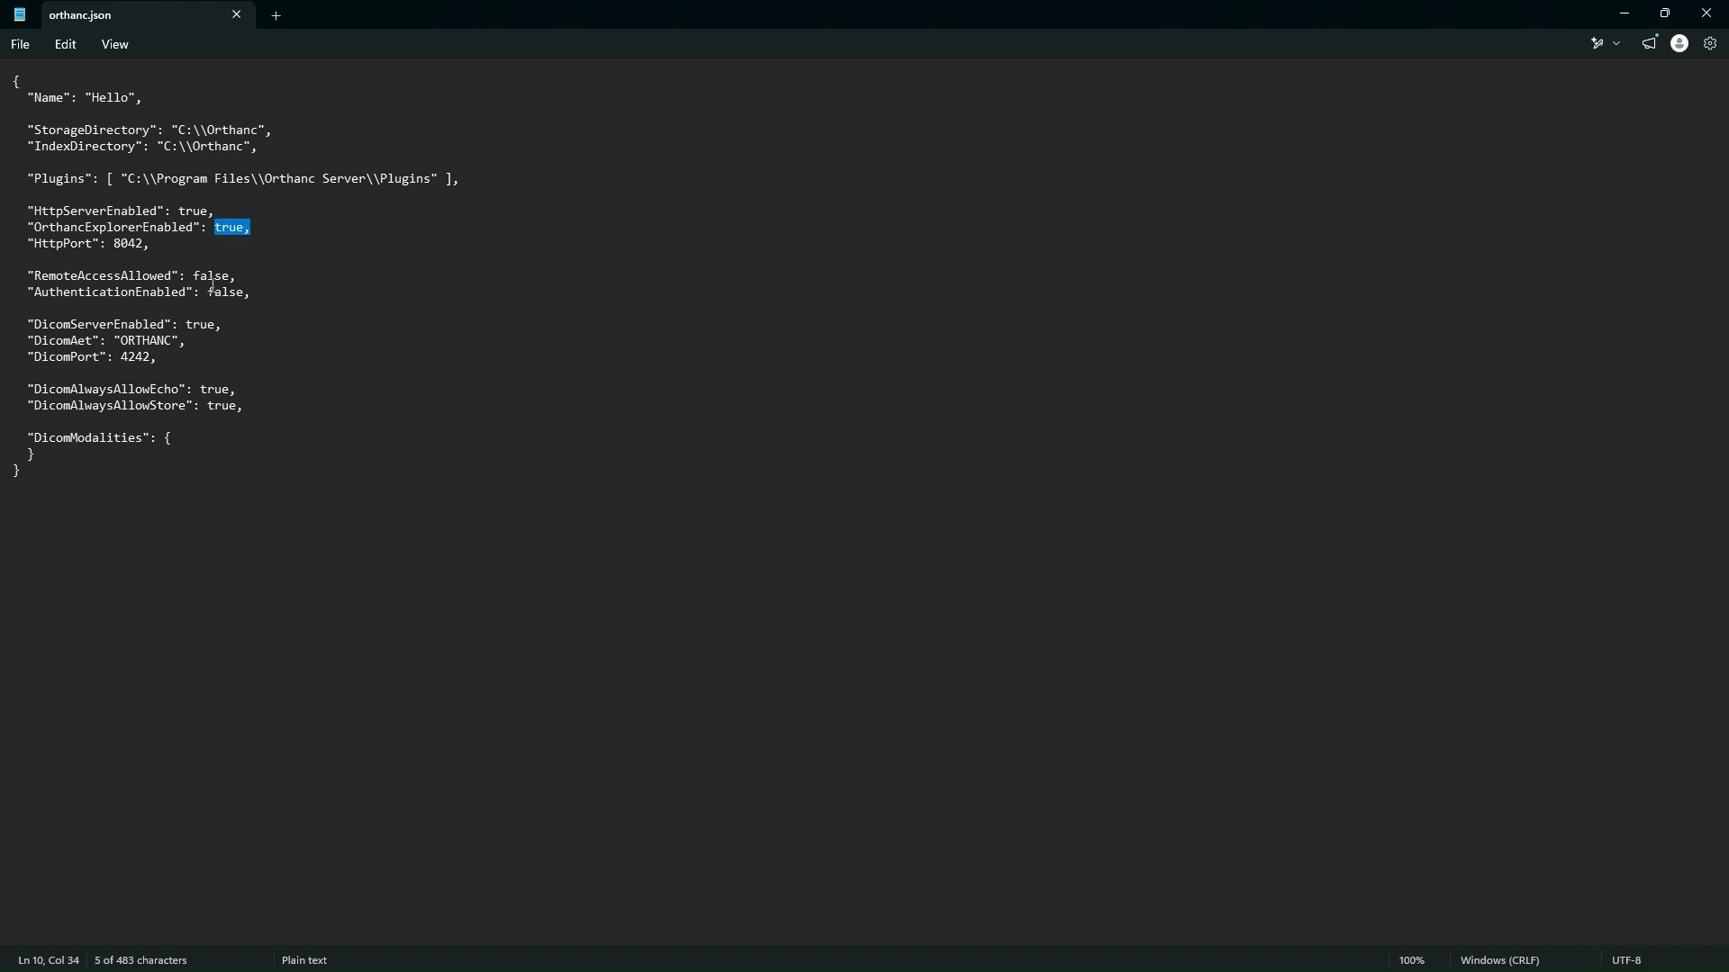
left_click(29, 245)
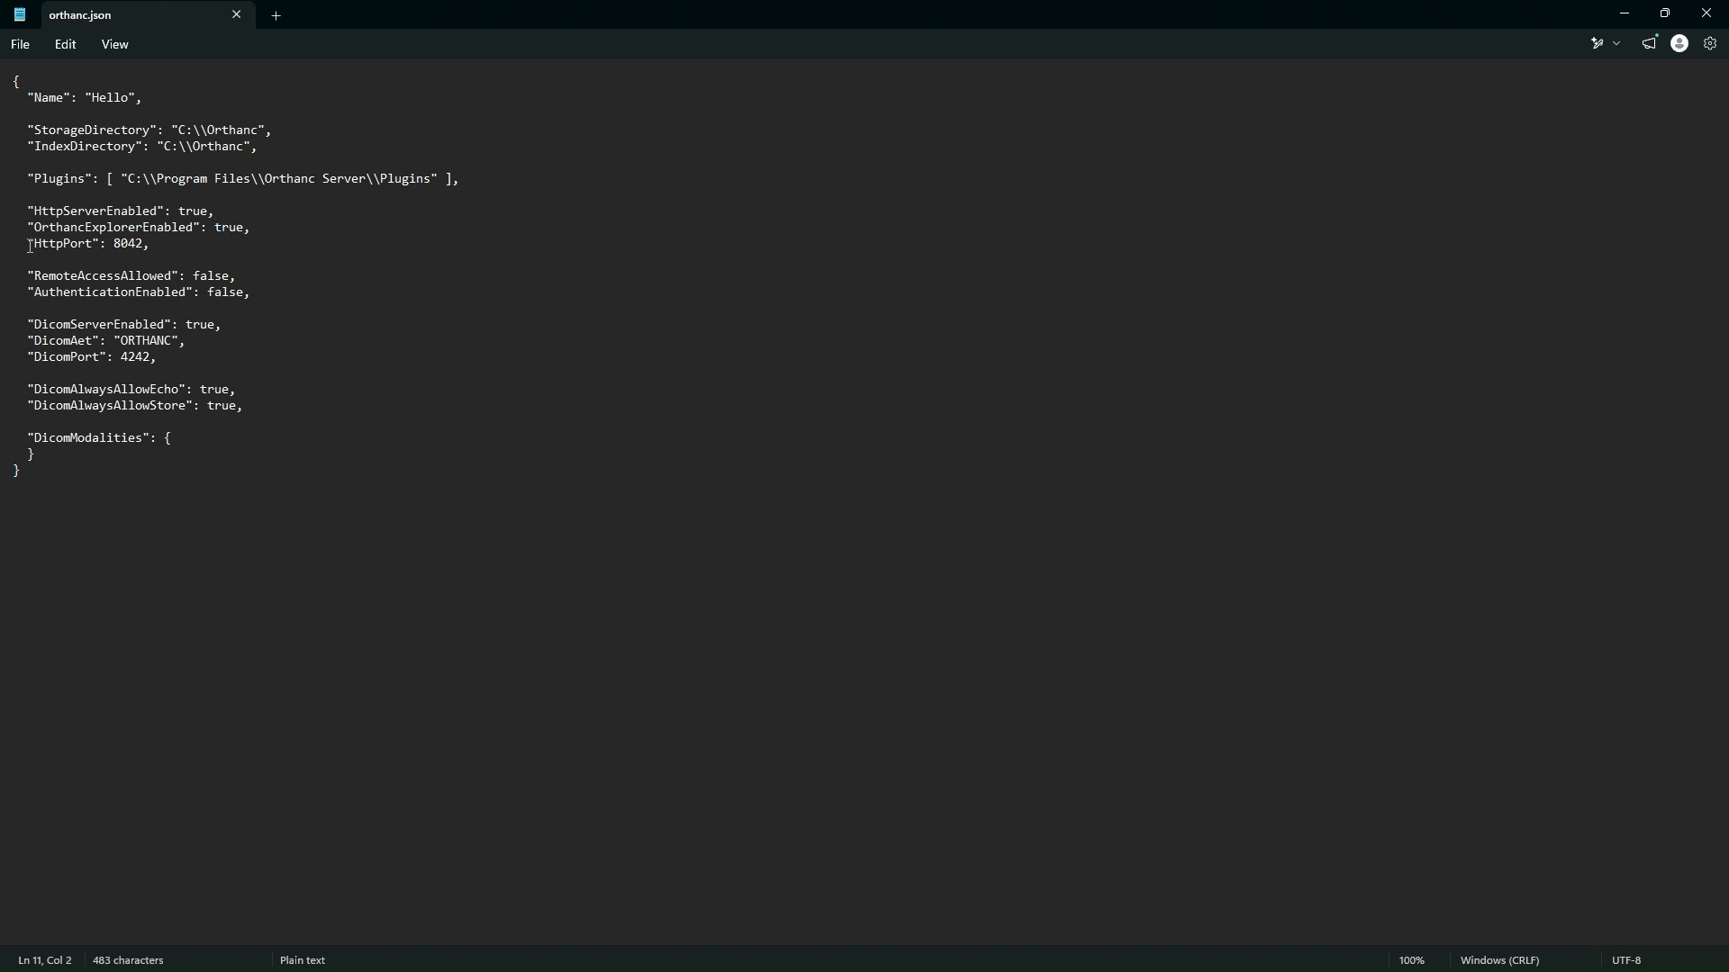
left_click_drag(29, 246, 96, 250)
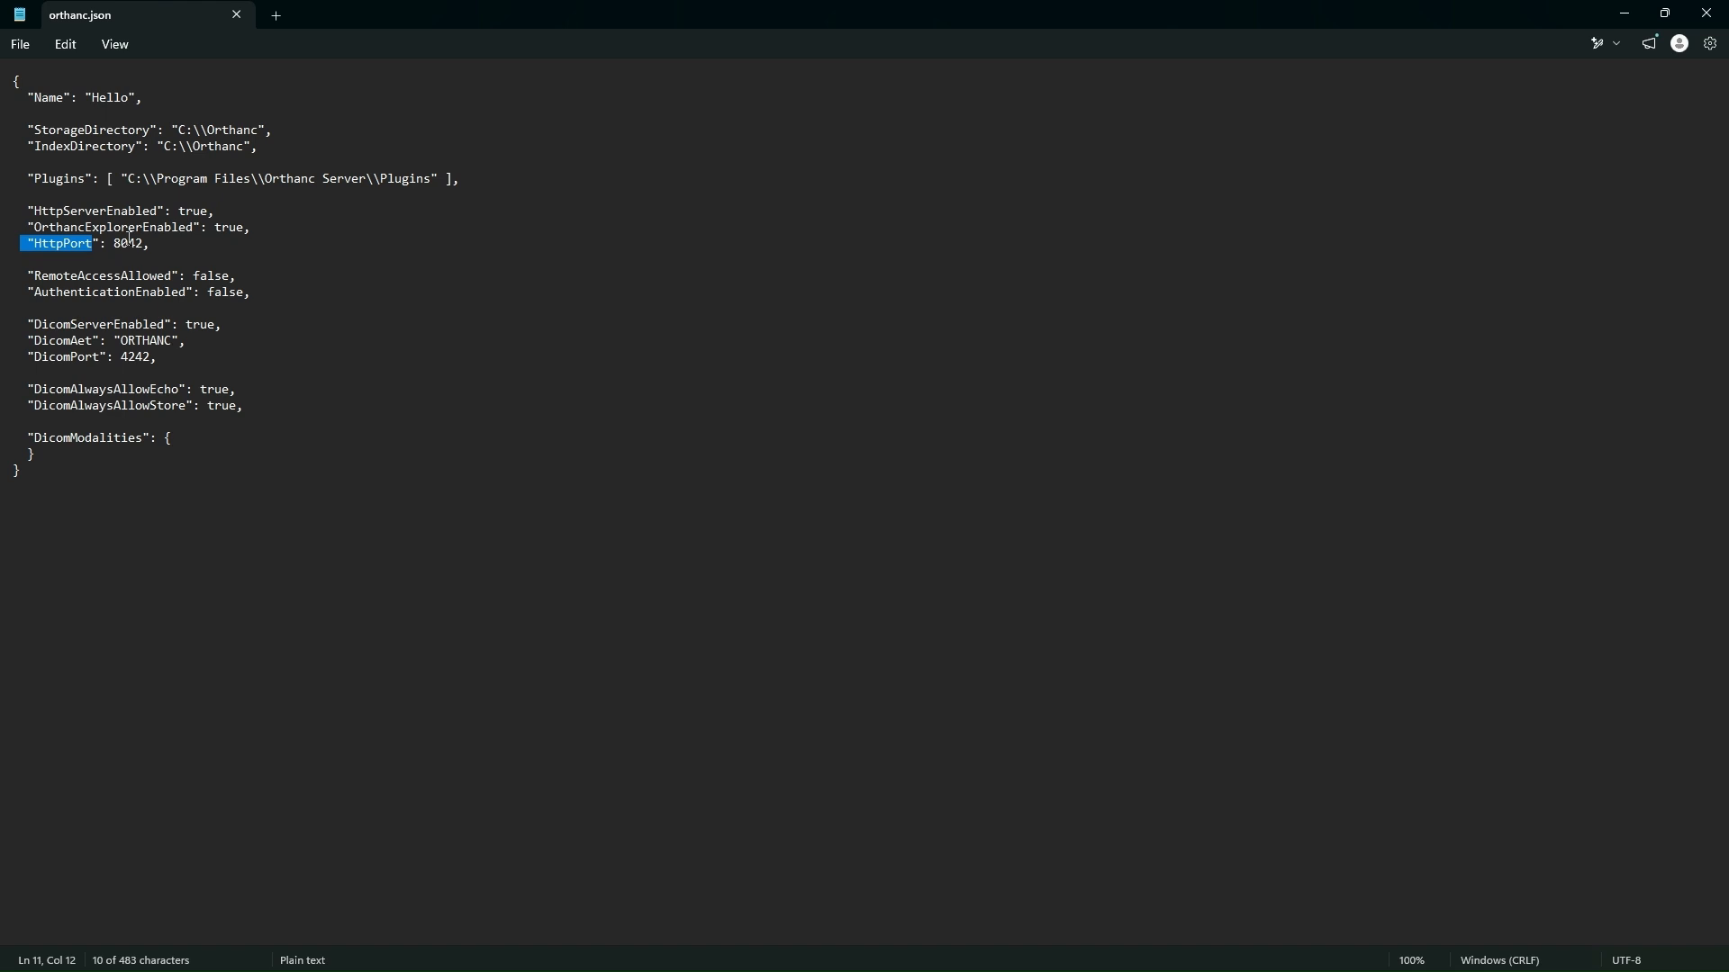
left_click(112, 244)
left_click_drag(112, 243, 144, 244)
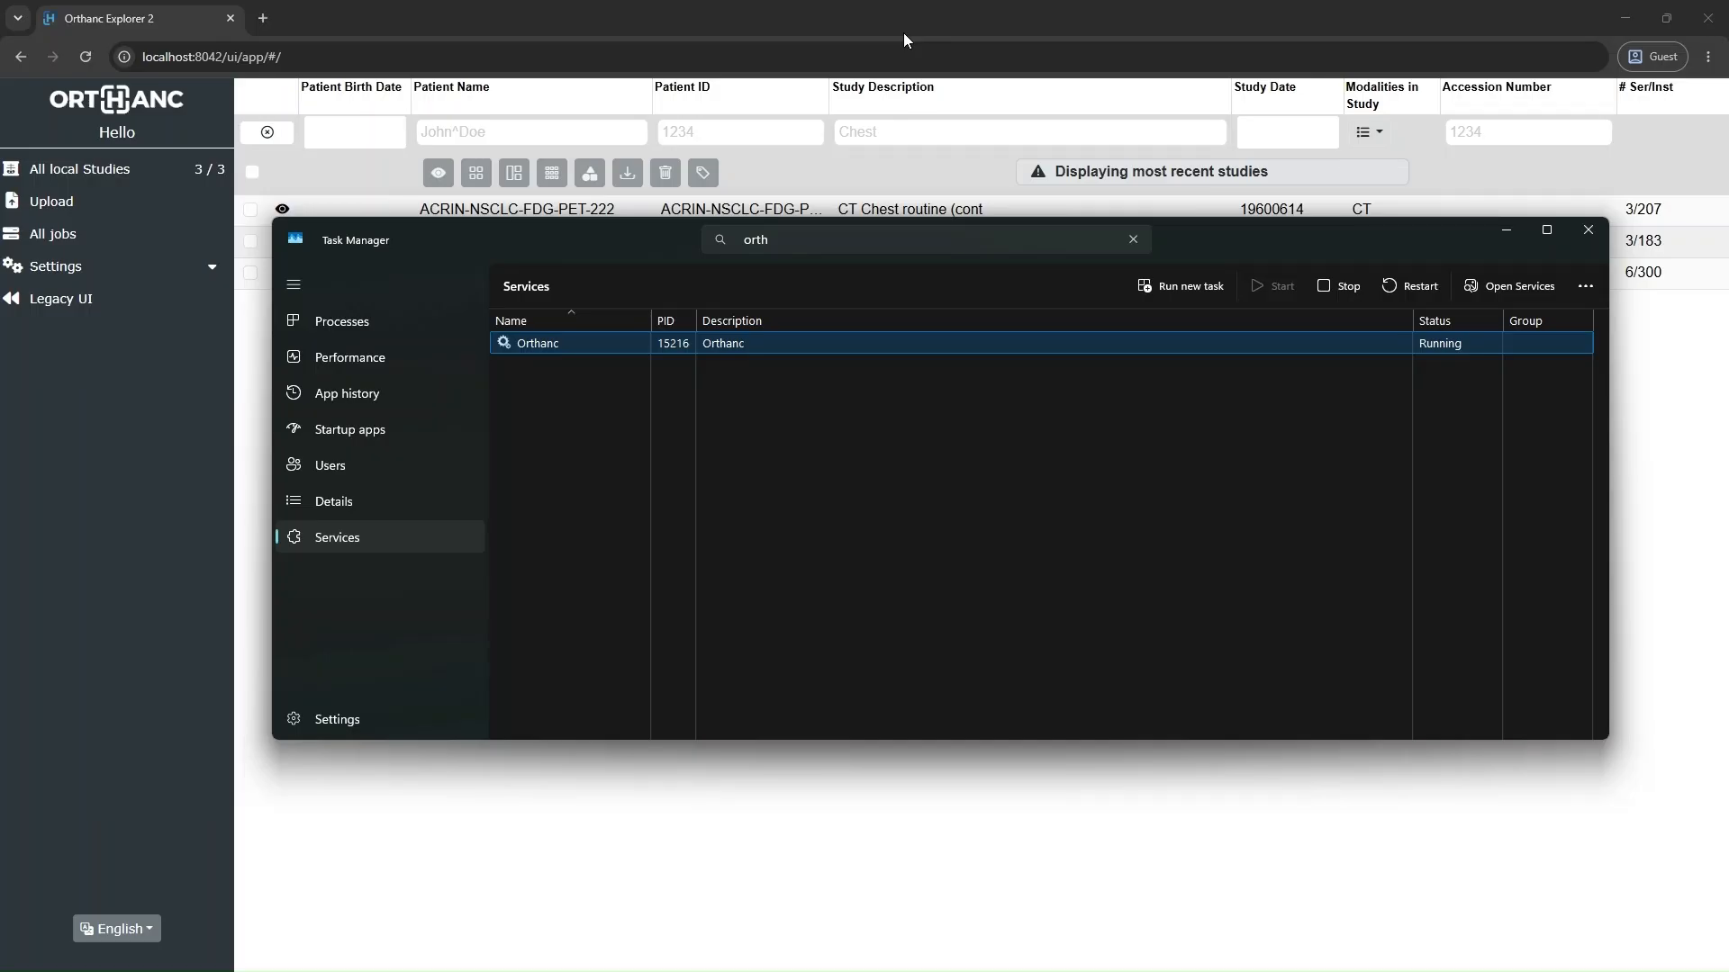
Step: Minimize Task Manager and check the port number in the Orthanc Explorer page's address in the browser
left_click(1505, 231)
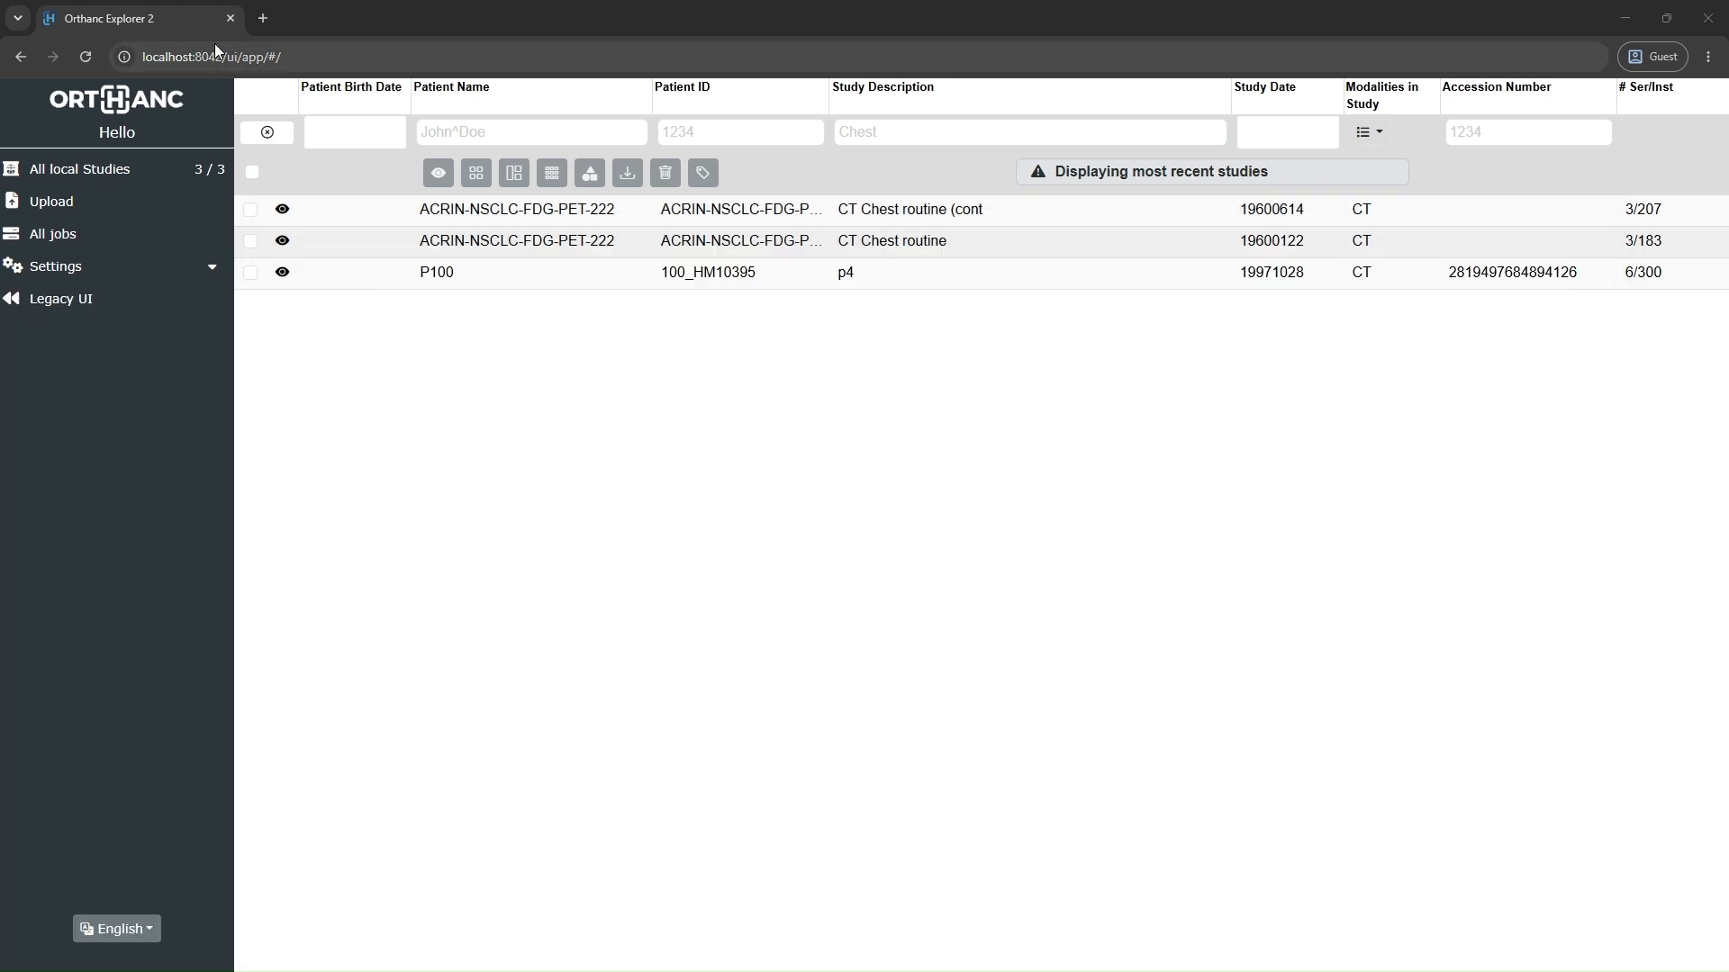
left_click(214, 45)
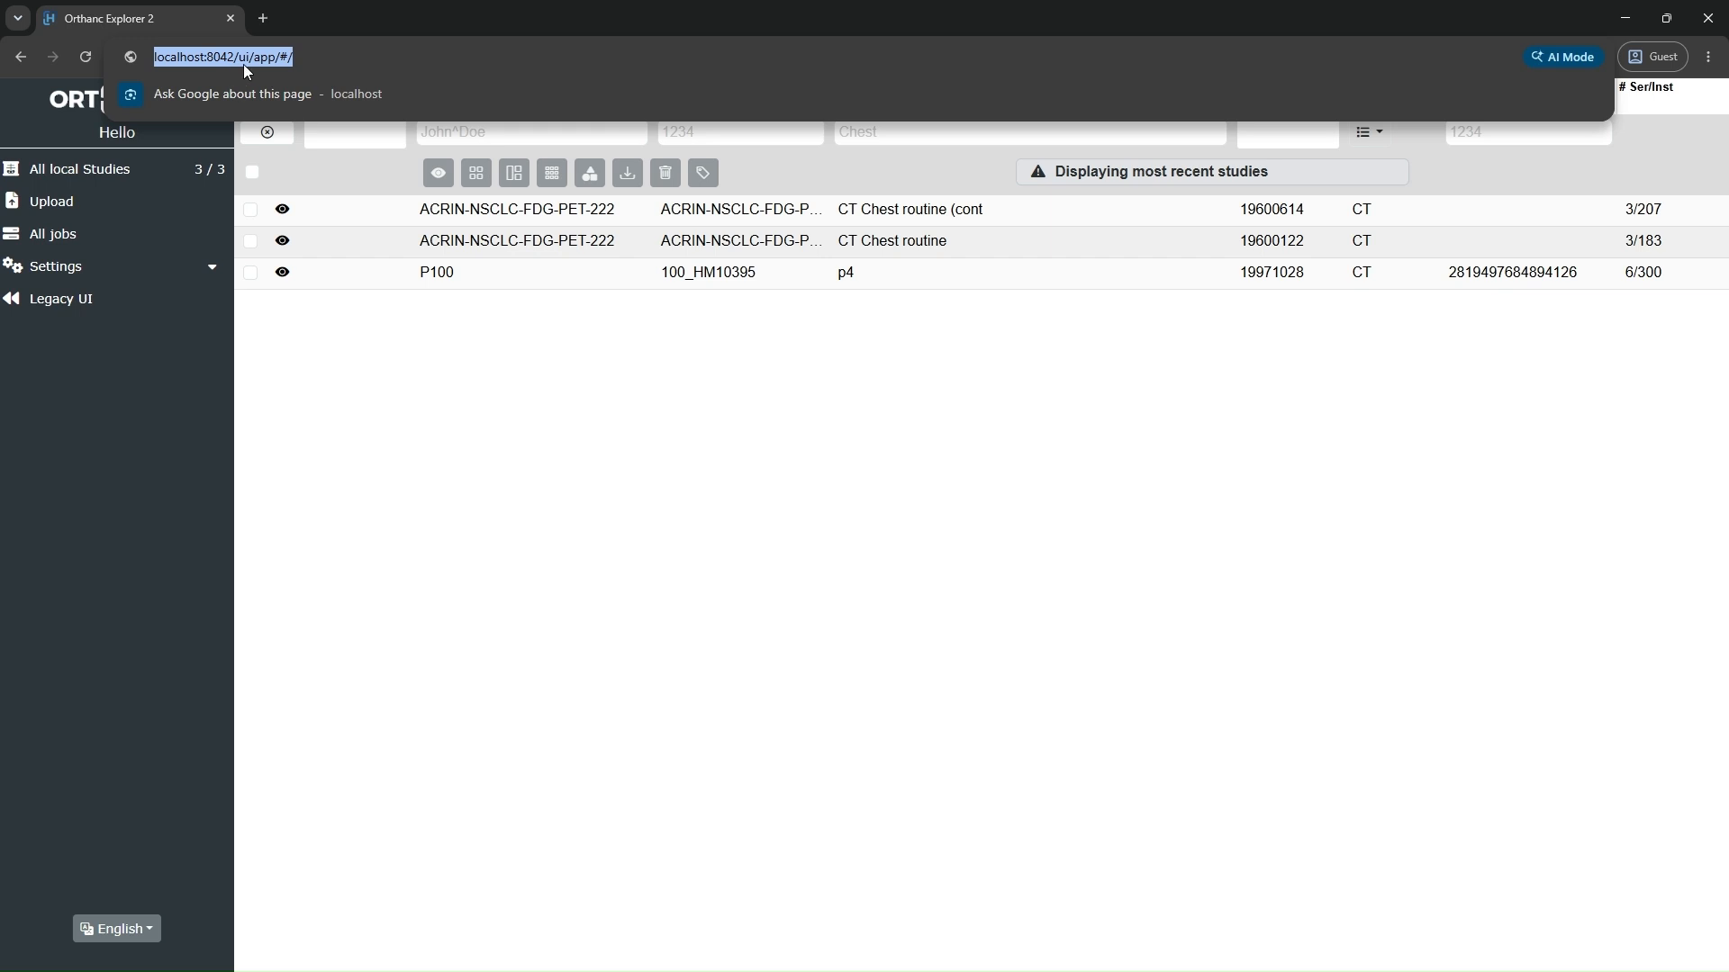
mouse_move(1146, 963)
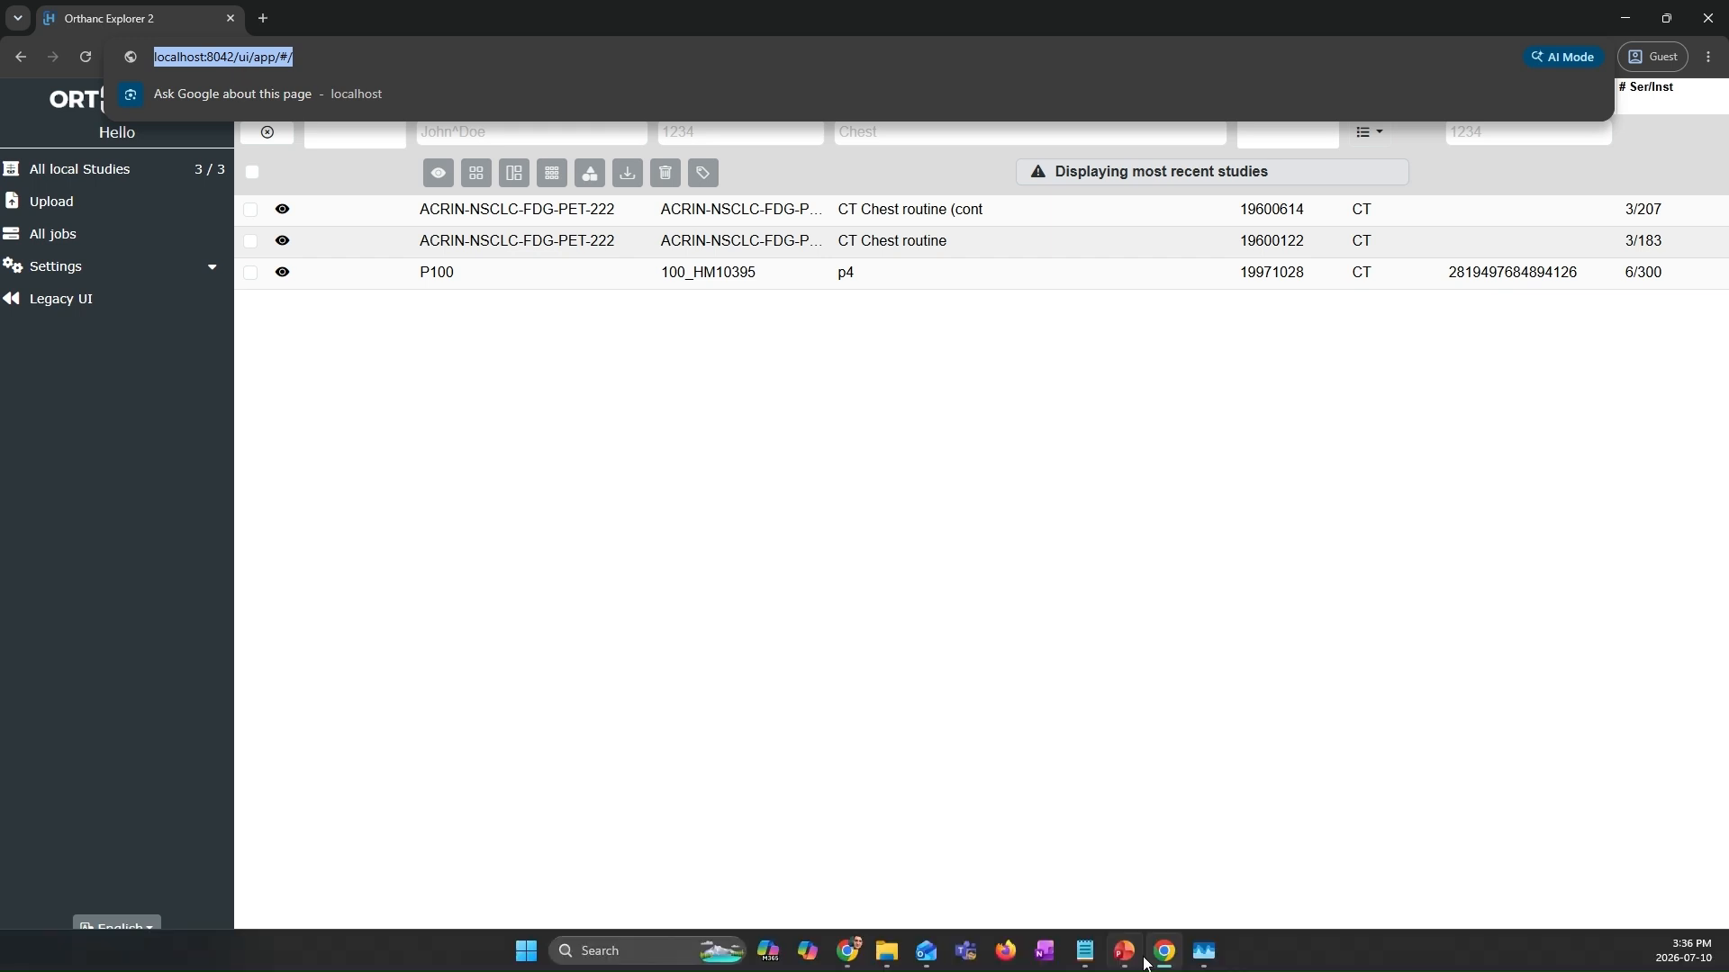
Step: Return to orthanc.json in Notepad and examine the RemoteAccessAllowed setting and its value
left_click(1083, 954)
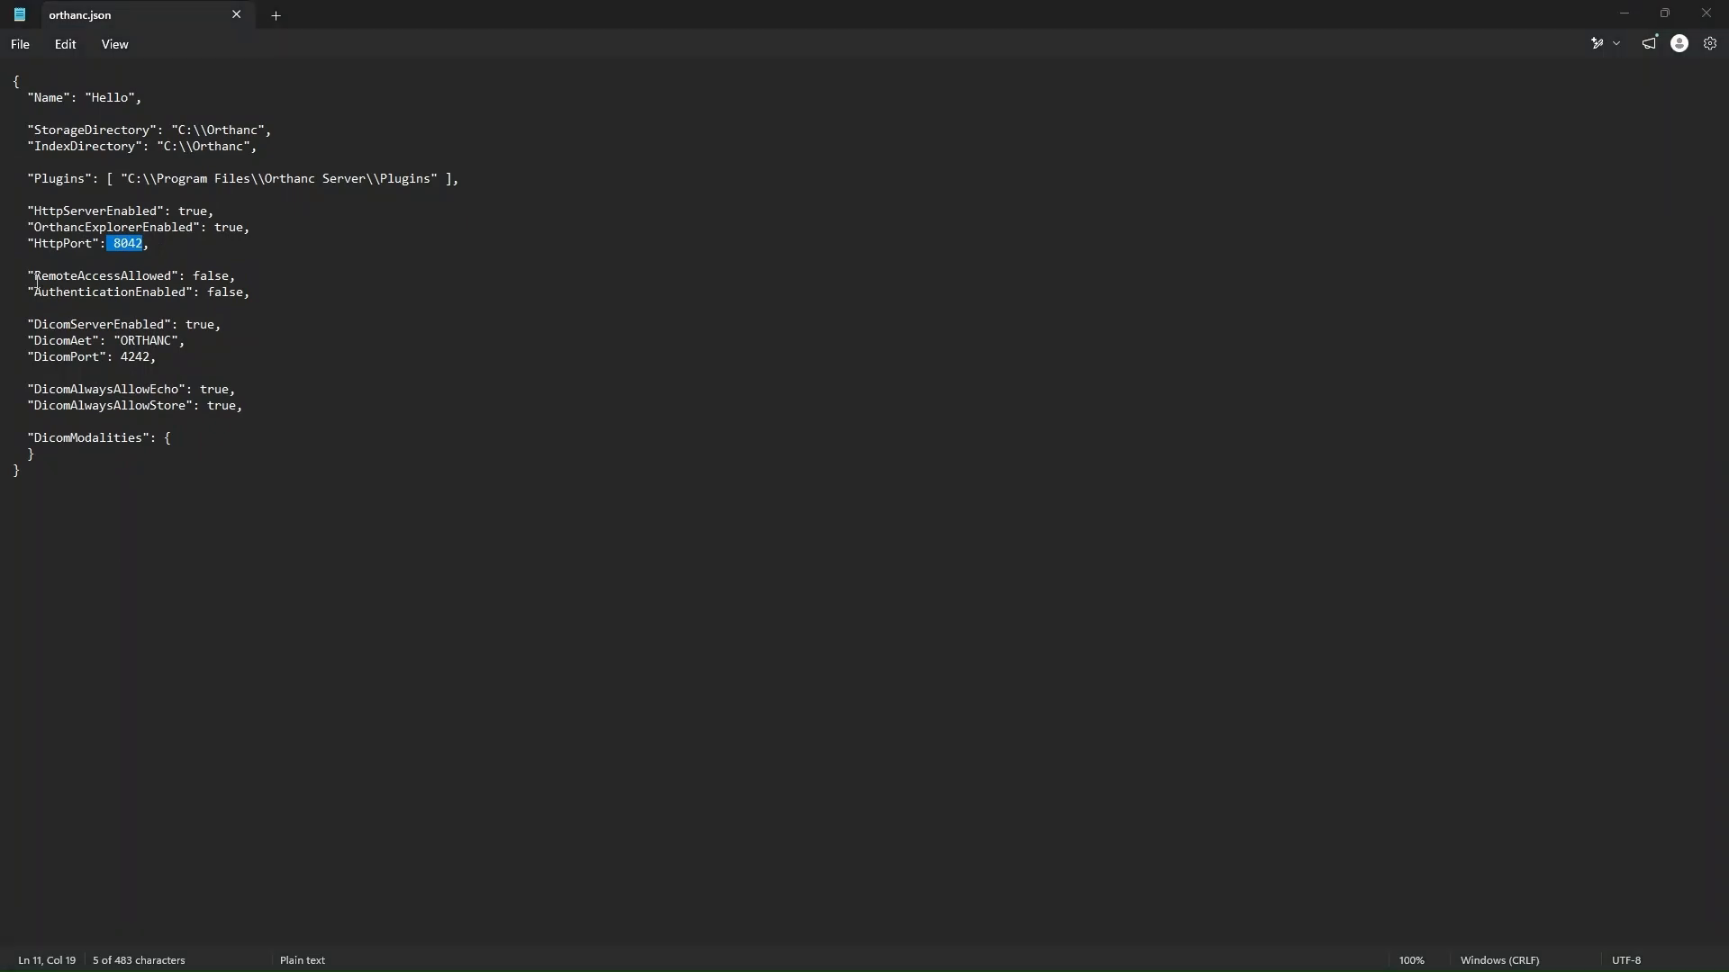
left_click_drag(30, 275, 180, 281)
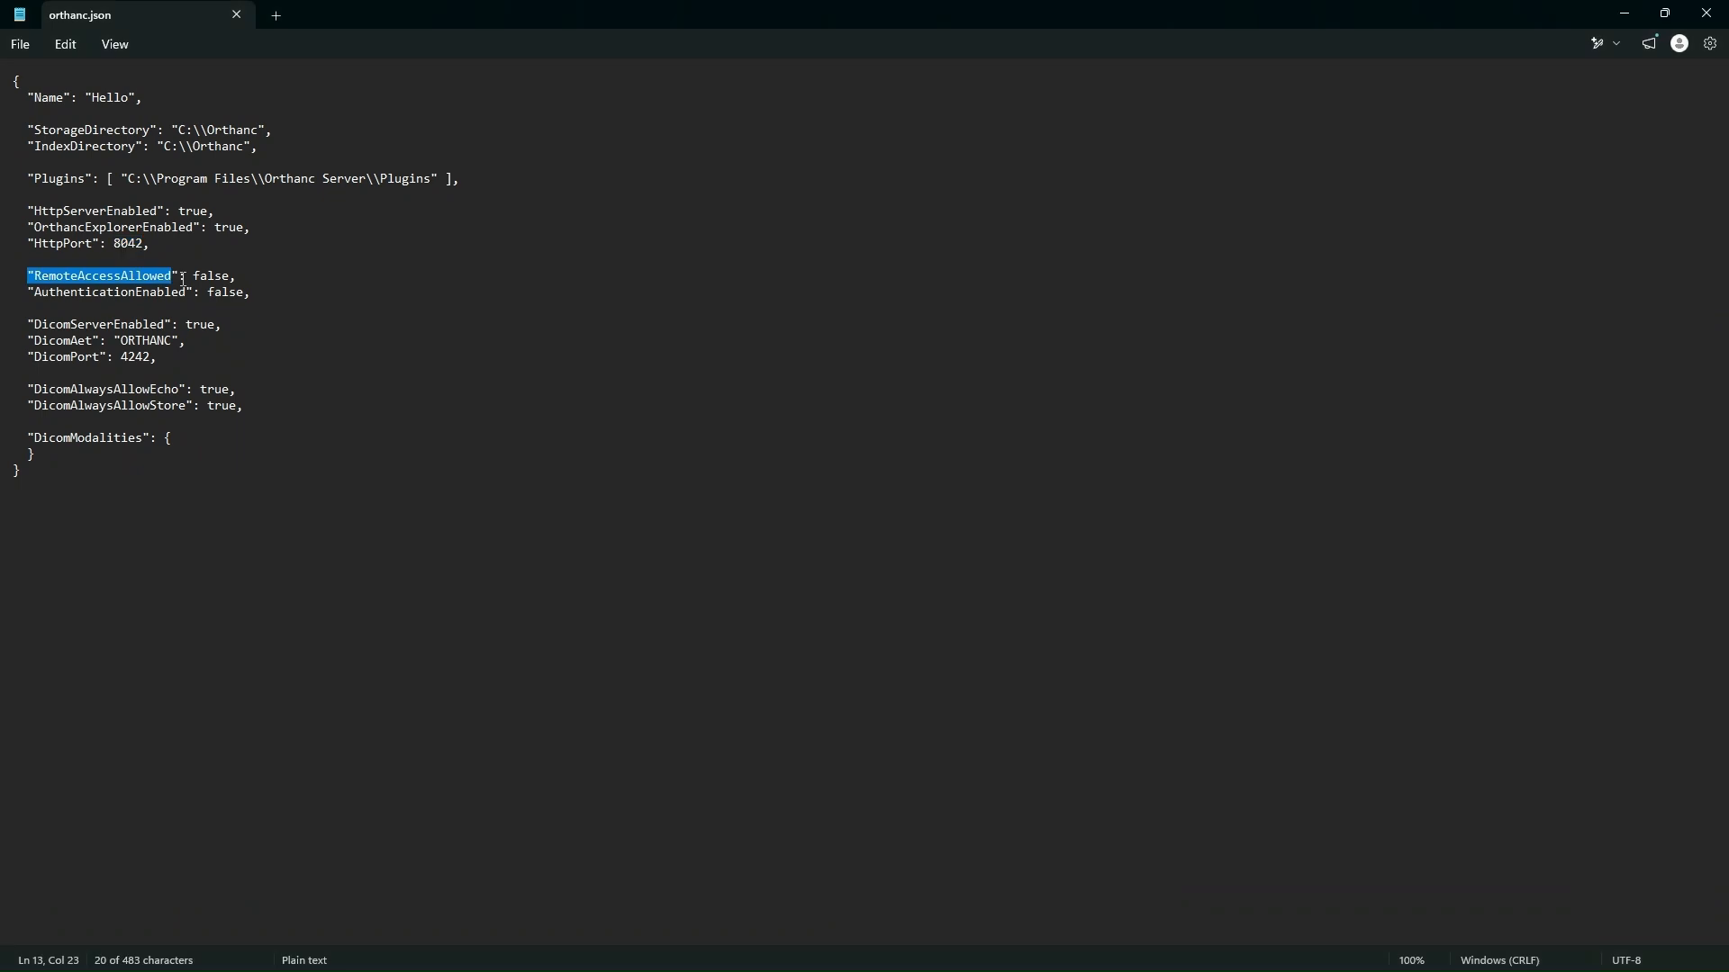
left_click_drag(193, 275, 236, 275)
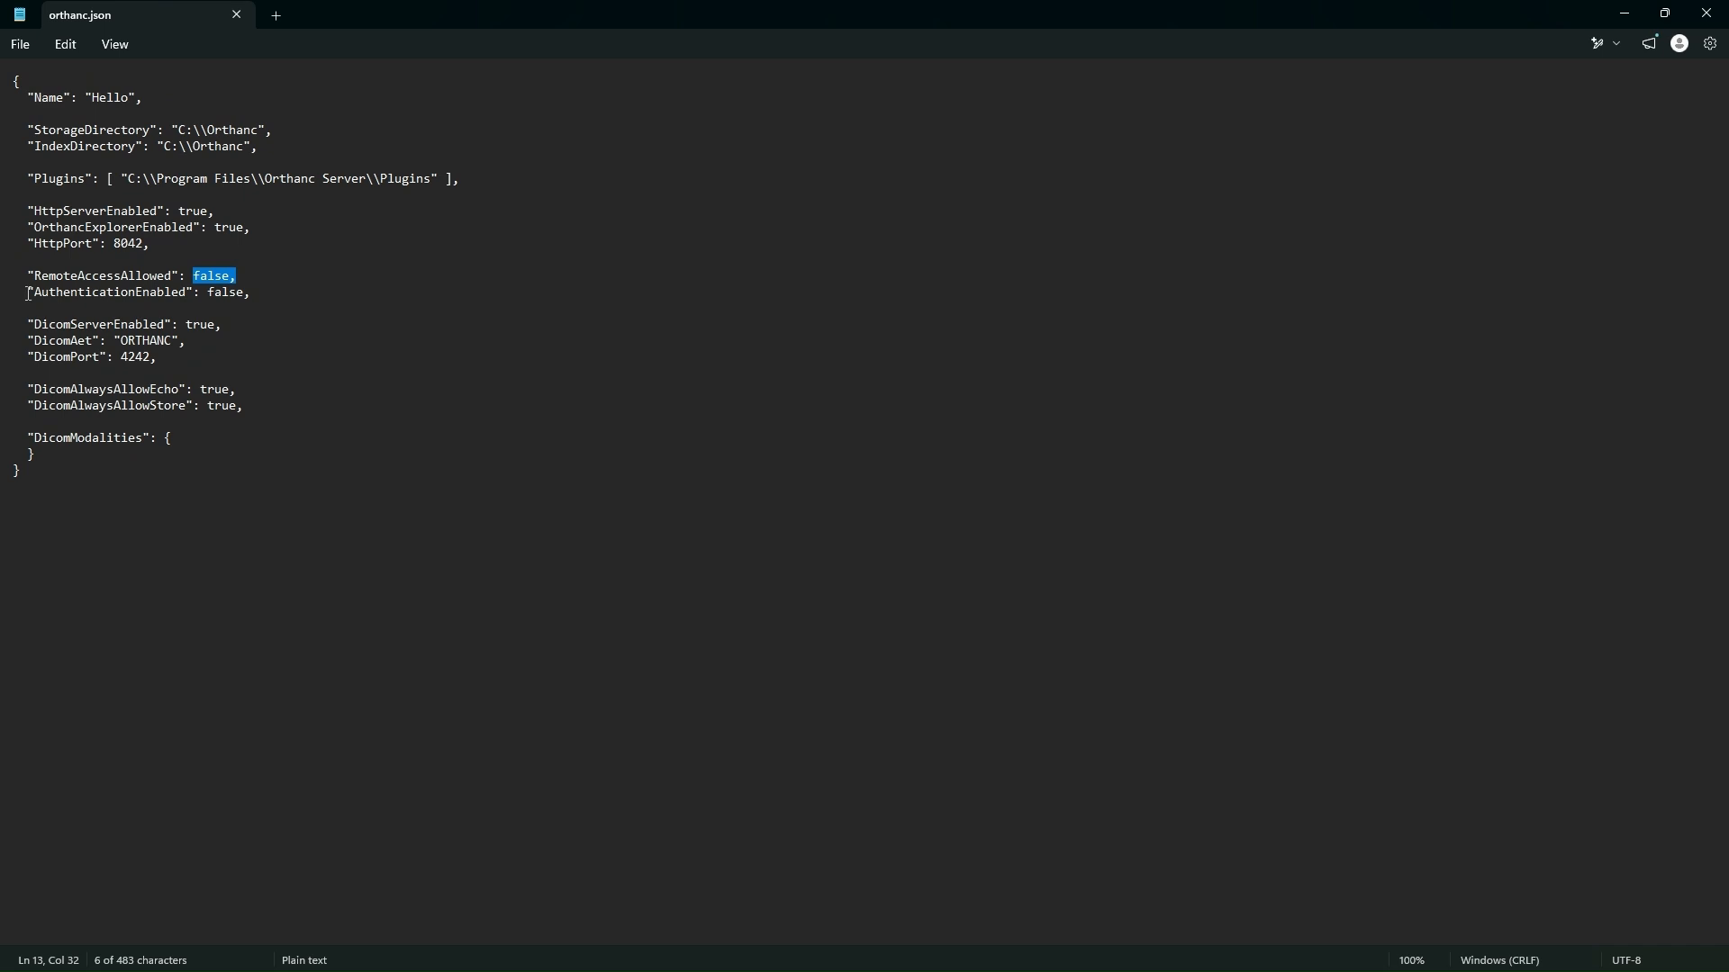
Step: Set AuthenticationEnabled to true in orthanc.json, keeping the trailing comma
left_click_drag(28, 294, 251, 292)
left_click(246, 293)
key("BackSpace")
key("BackSpace")
key("BackSpace")
key("BackSpace")
key("BackSpace")
type("true")
key("ctrl+s")
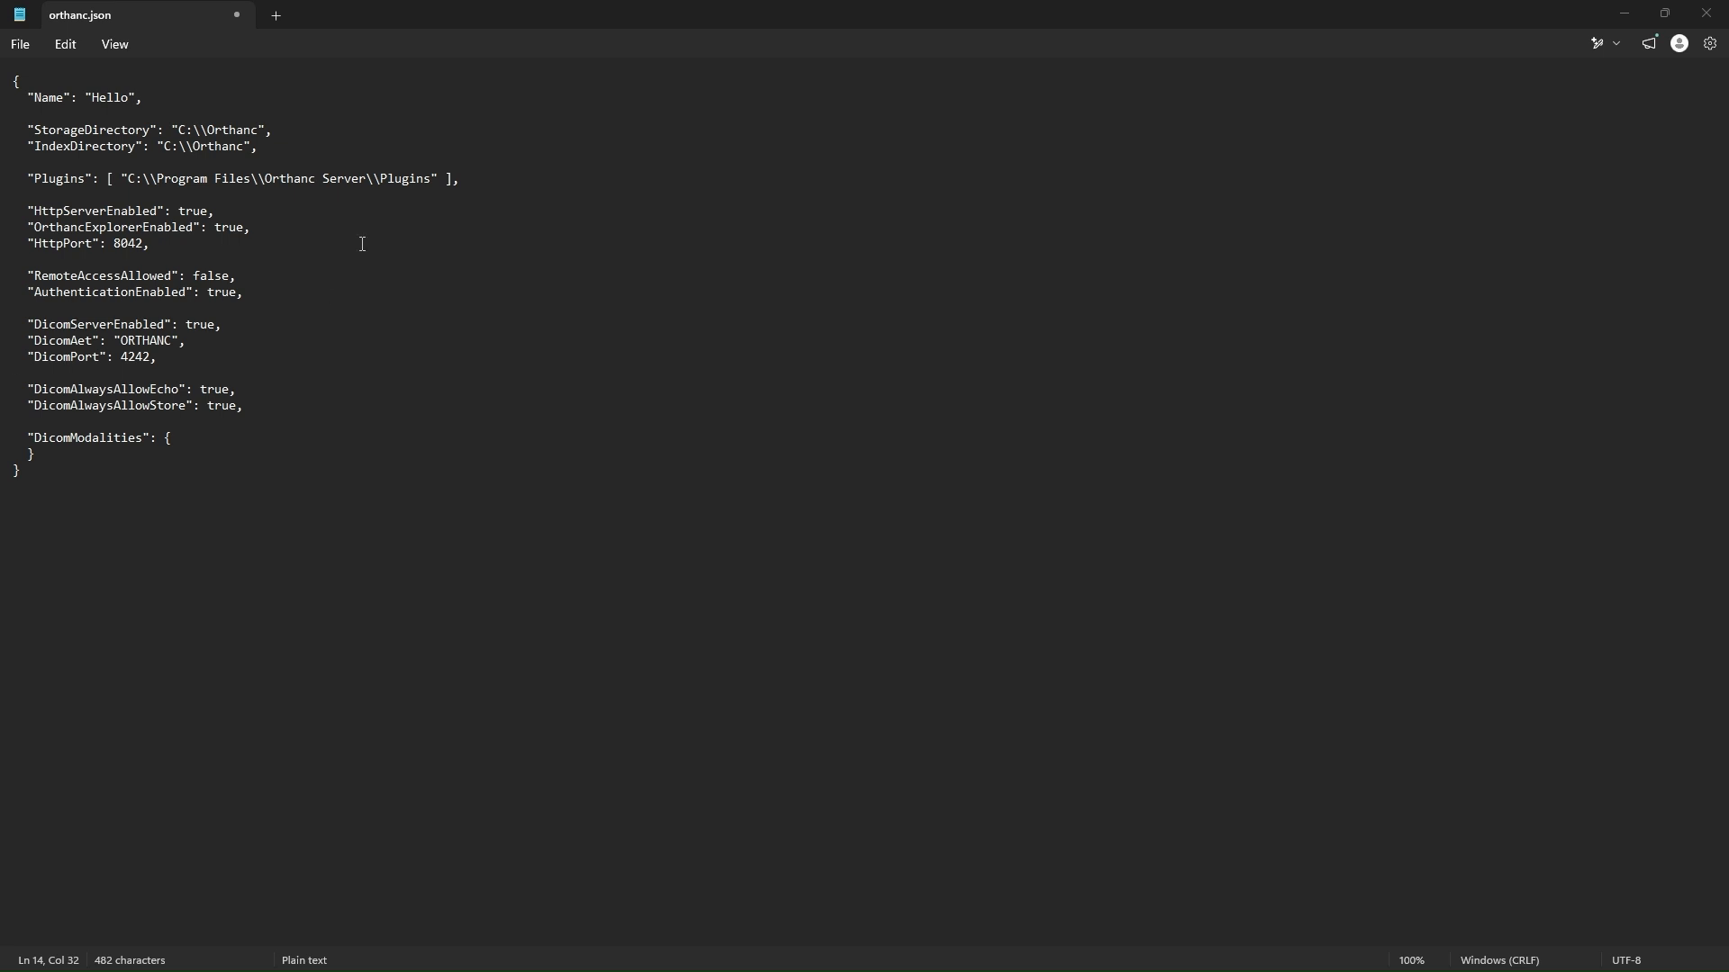
Step: Start a "RegisteredUsers" : { block on a new line directly below the AuthenticationEnabled setting
left_click(256, 295)
key("Return")
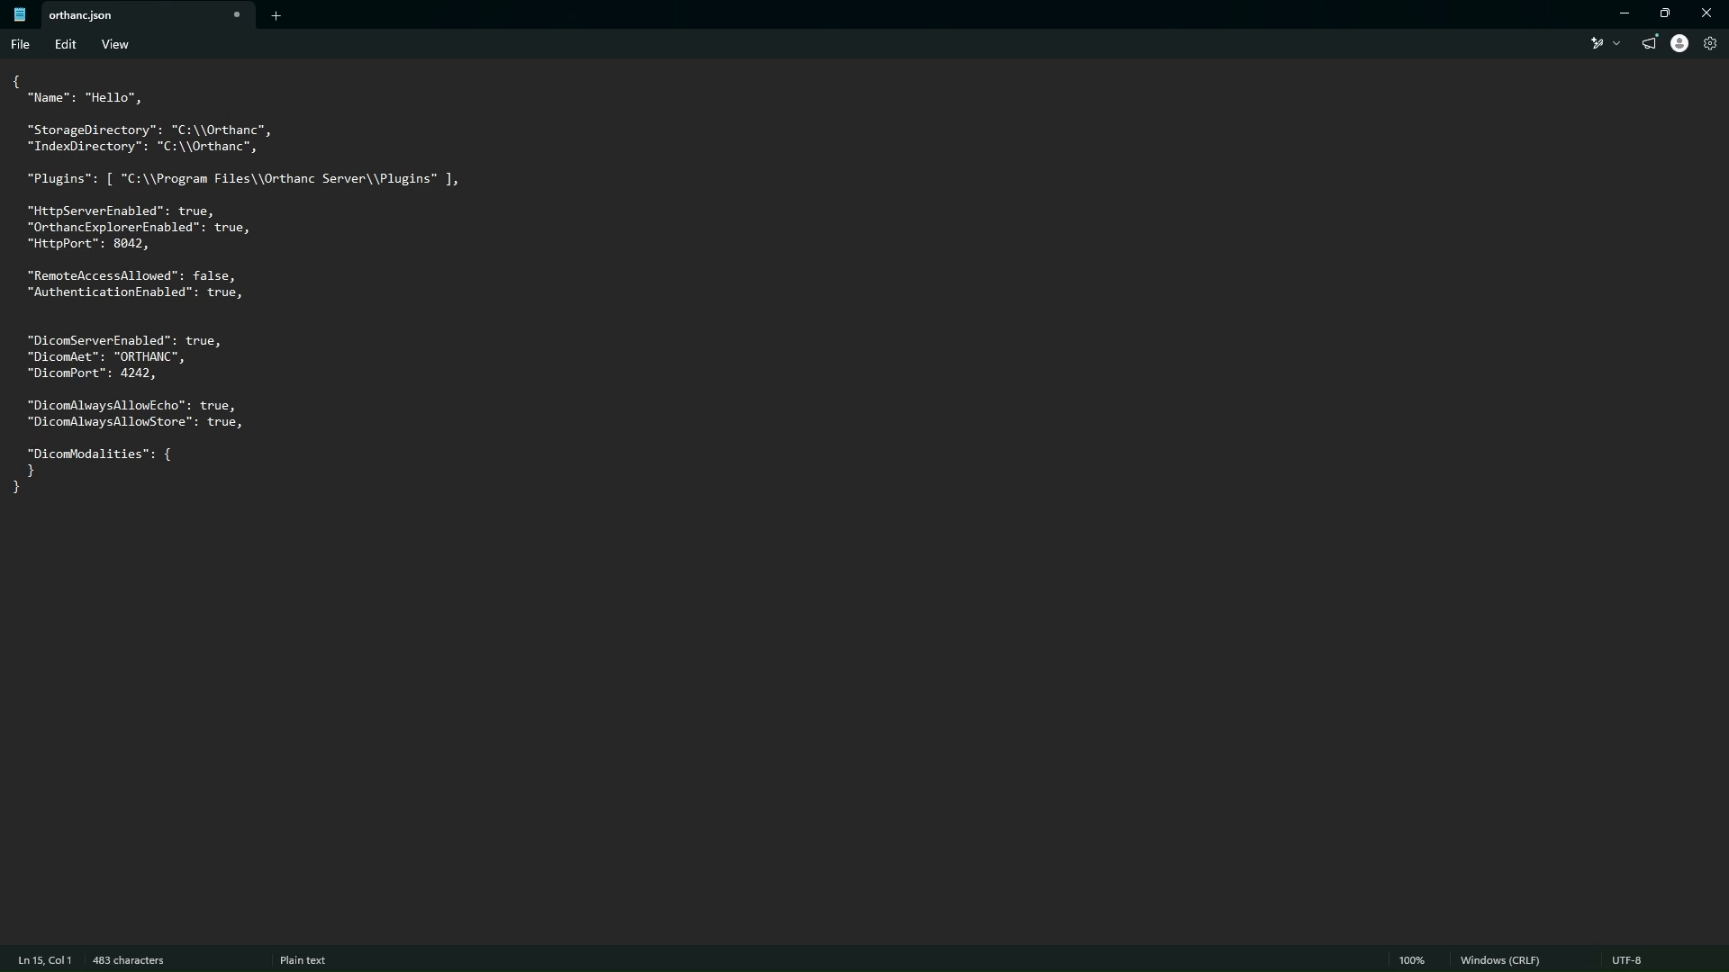
type("\"")
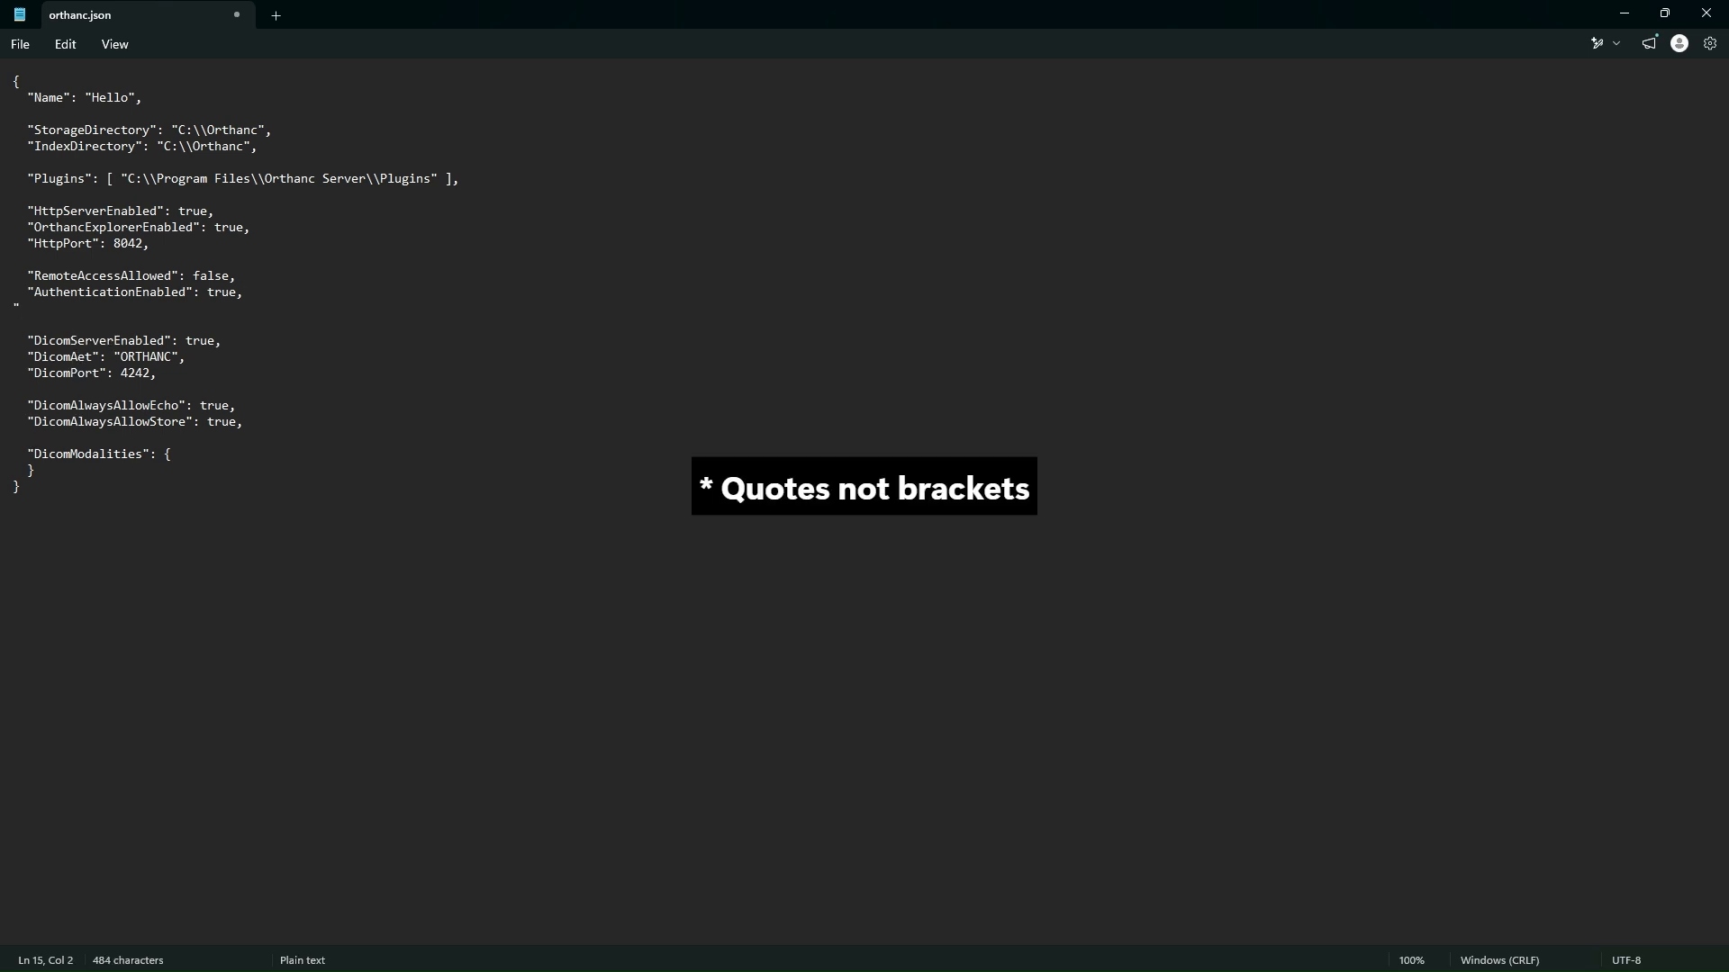
type("RegisteredUse")
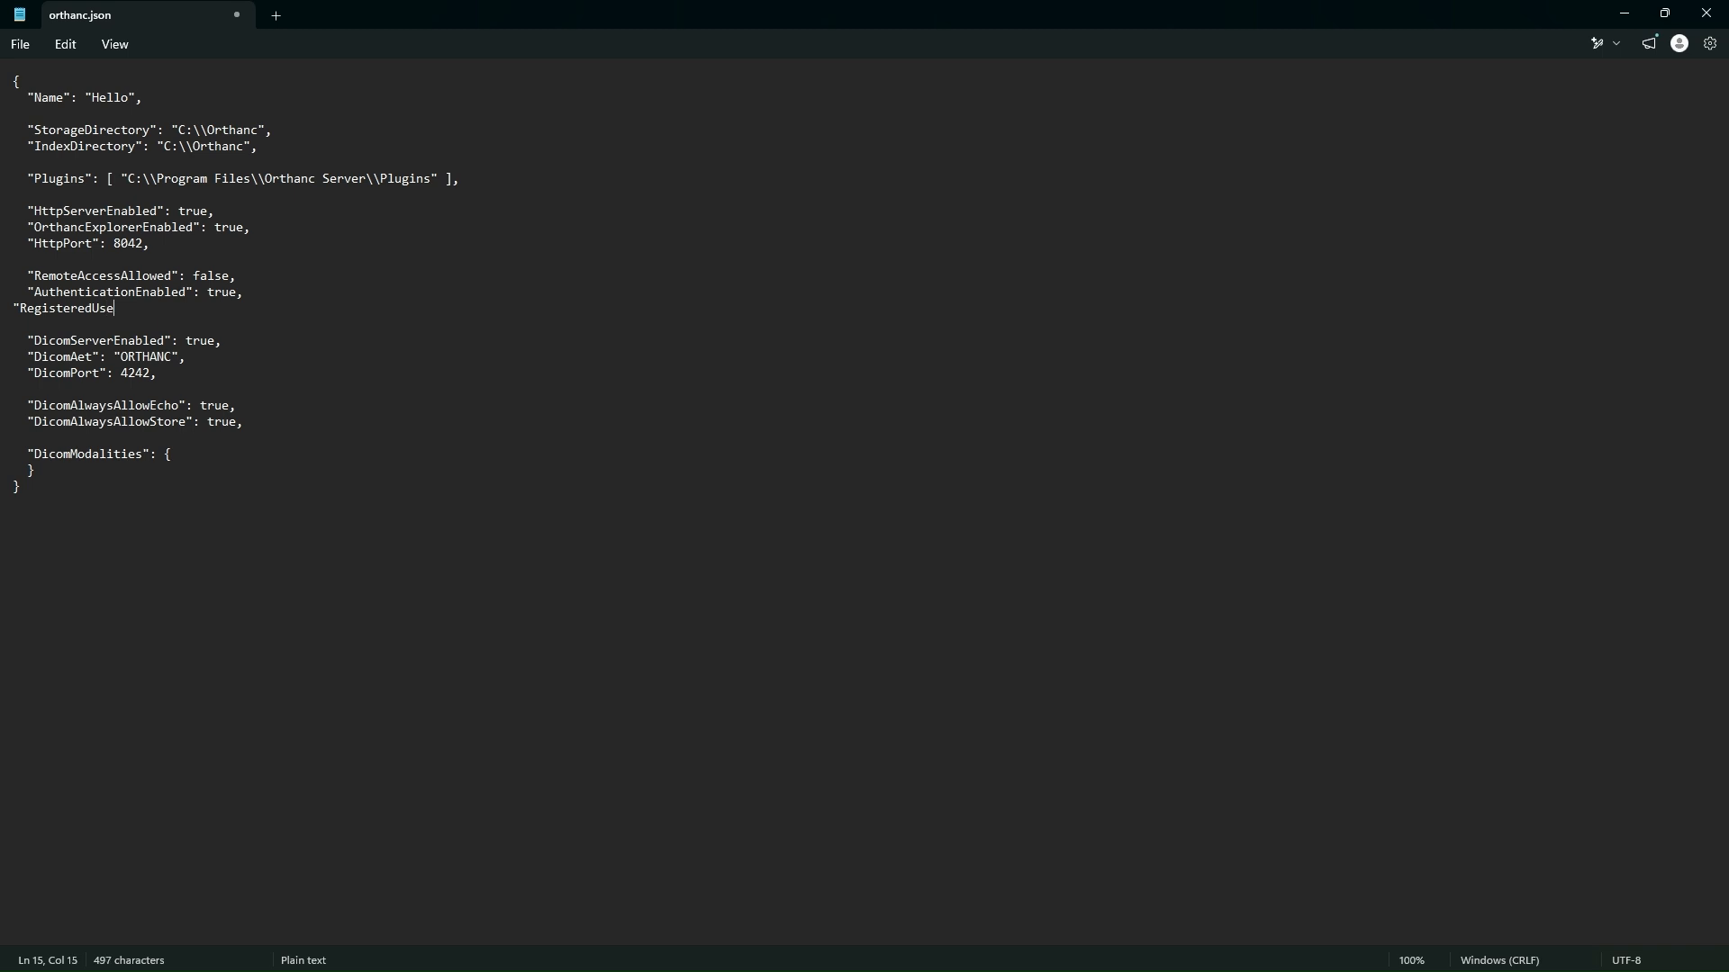
type("rs")
type(":")
type("{")
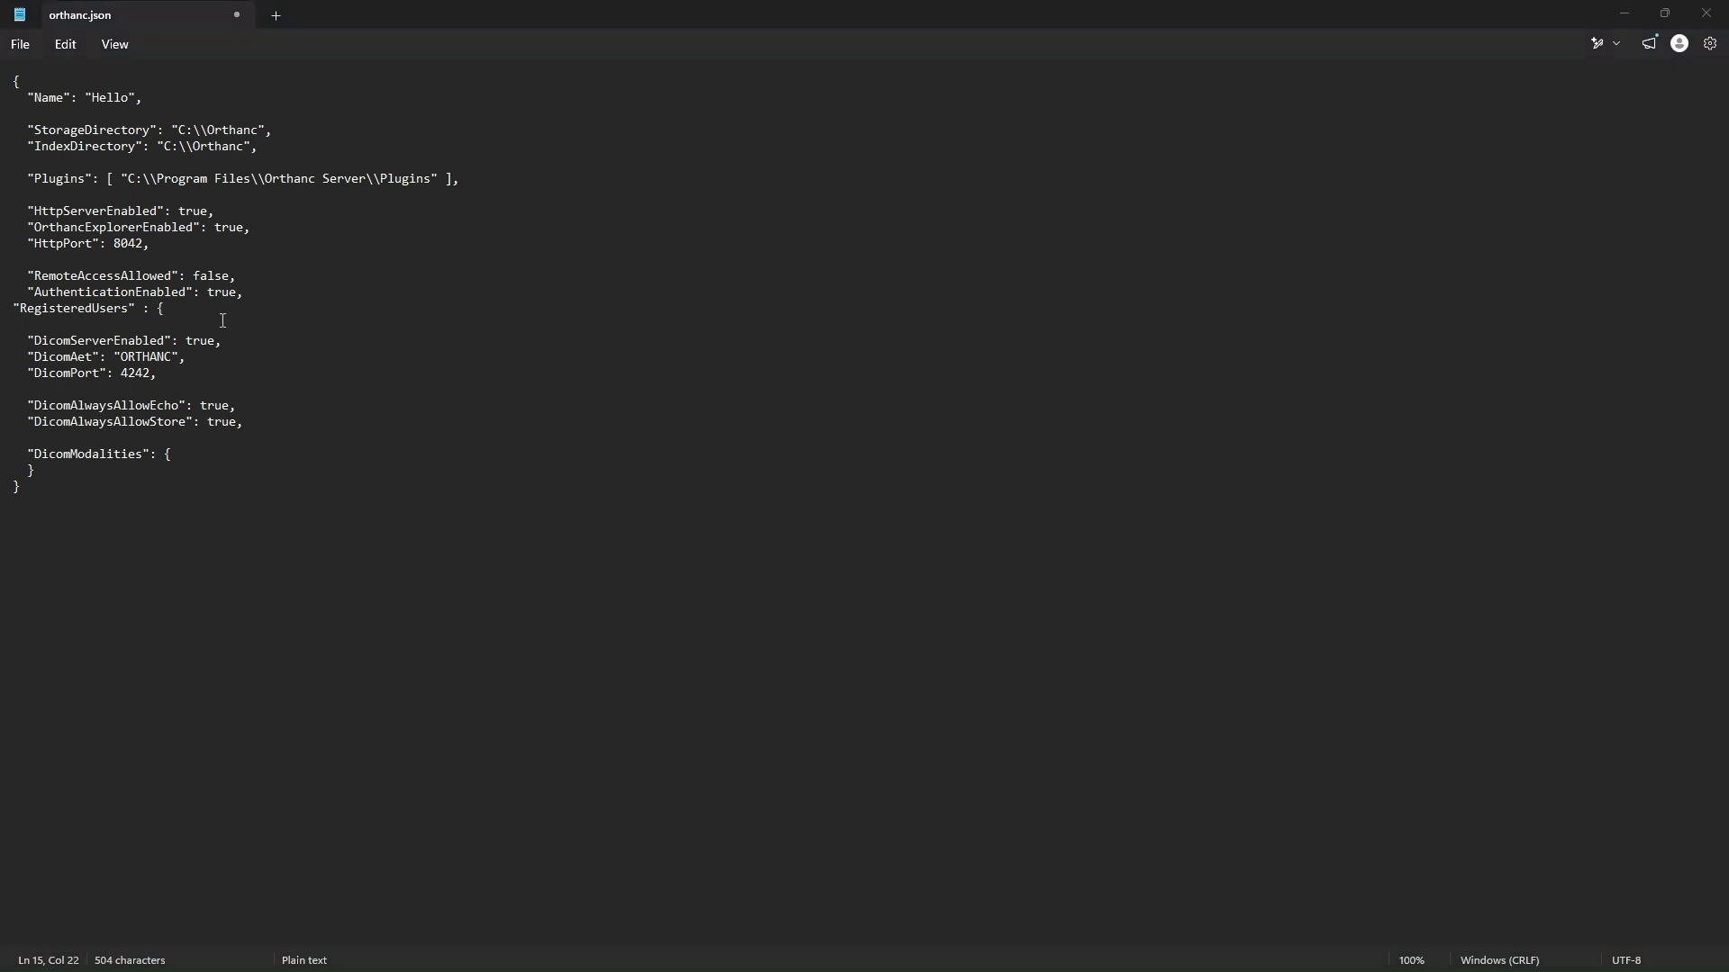
Step: Add the registered user "admin" with its password as the block's first entry, ending the line with a comma
left_click(183, 308)
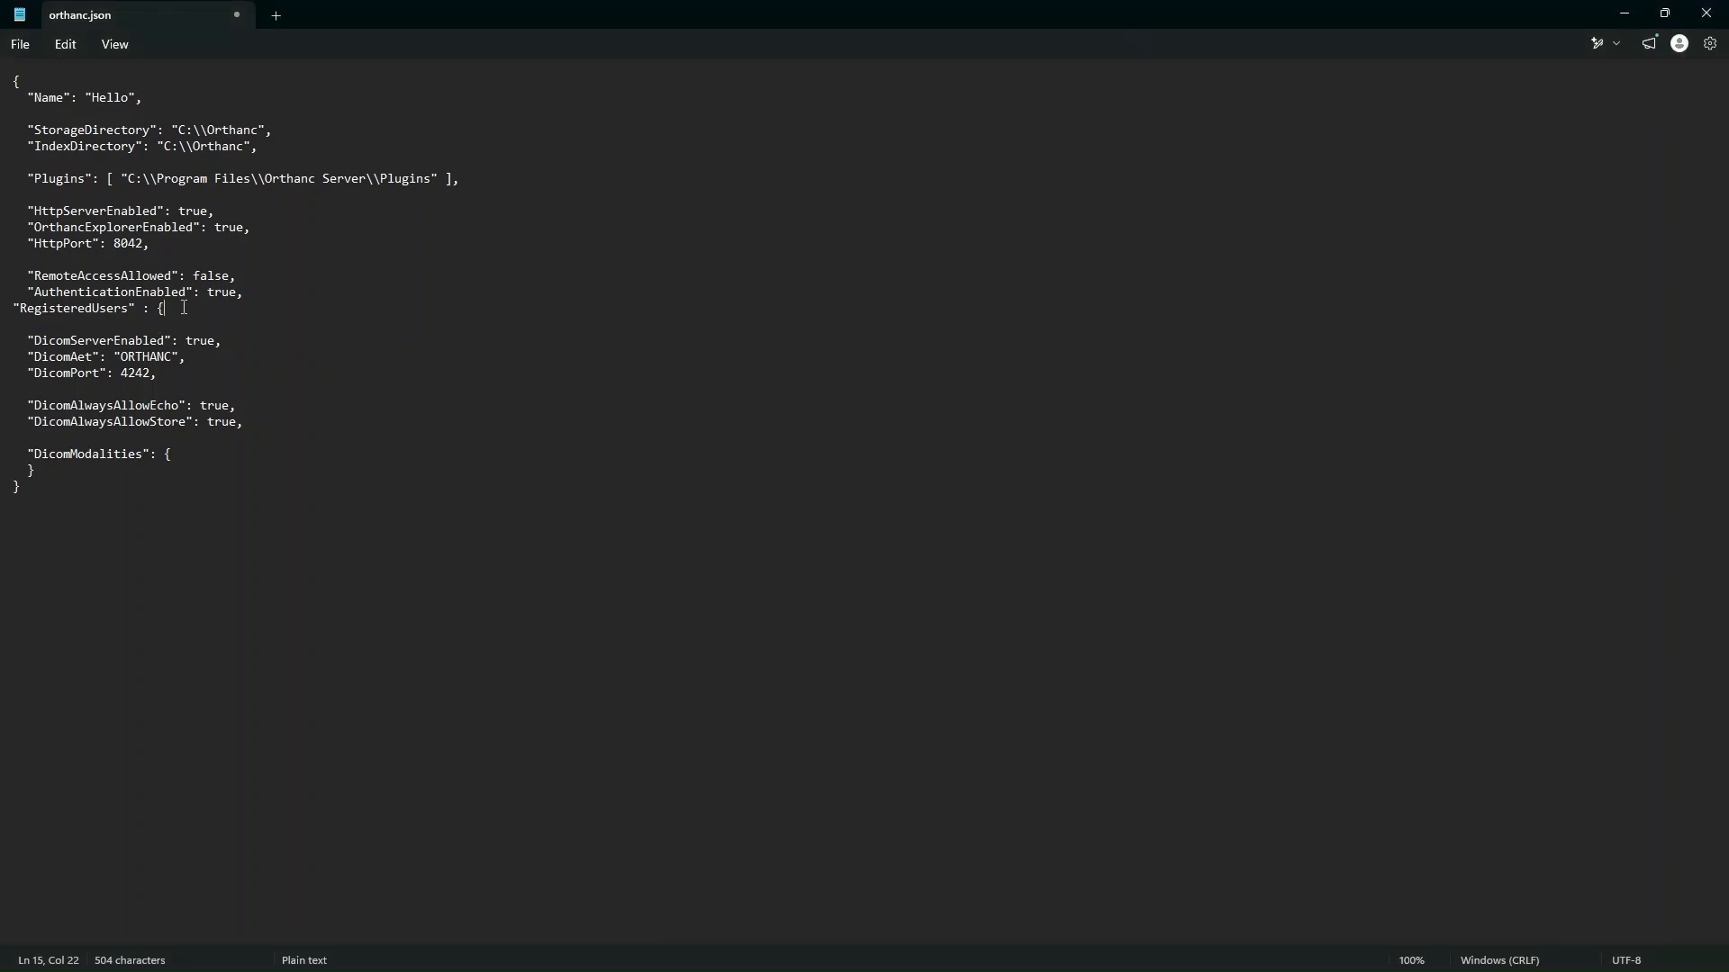
key("Return")
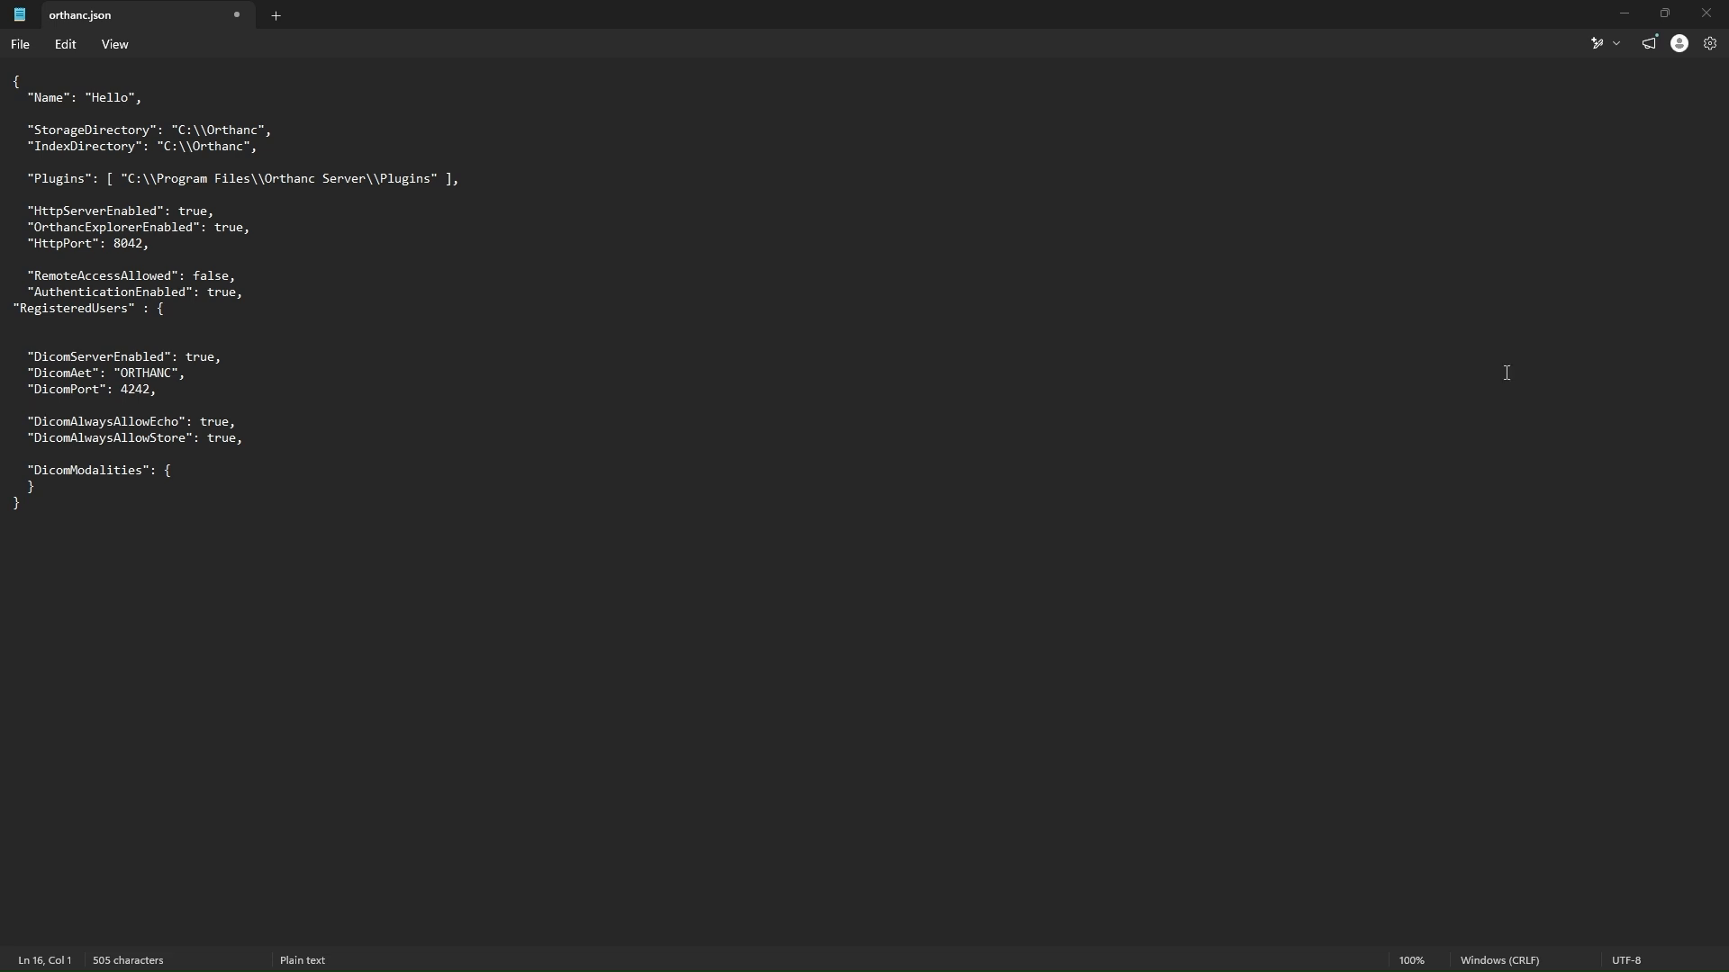
left_click(45, 332)
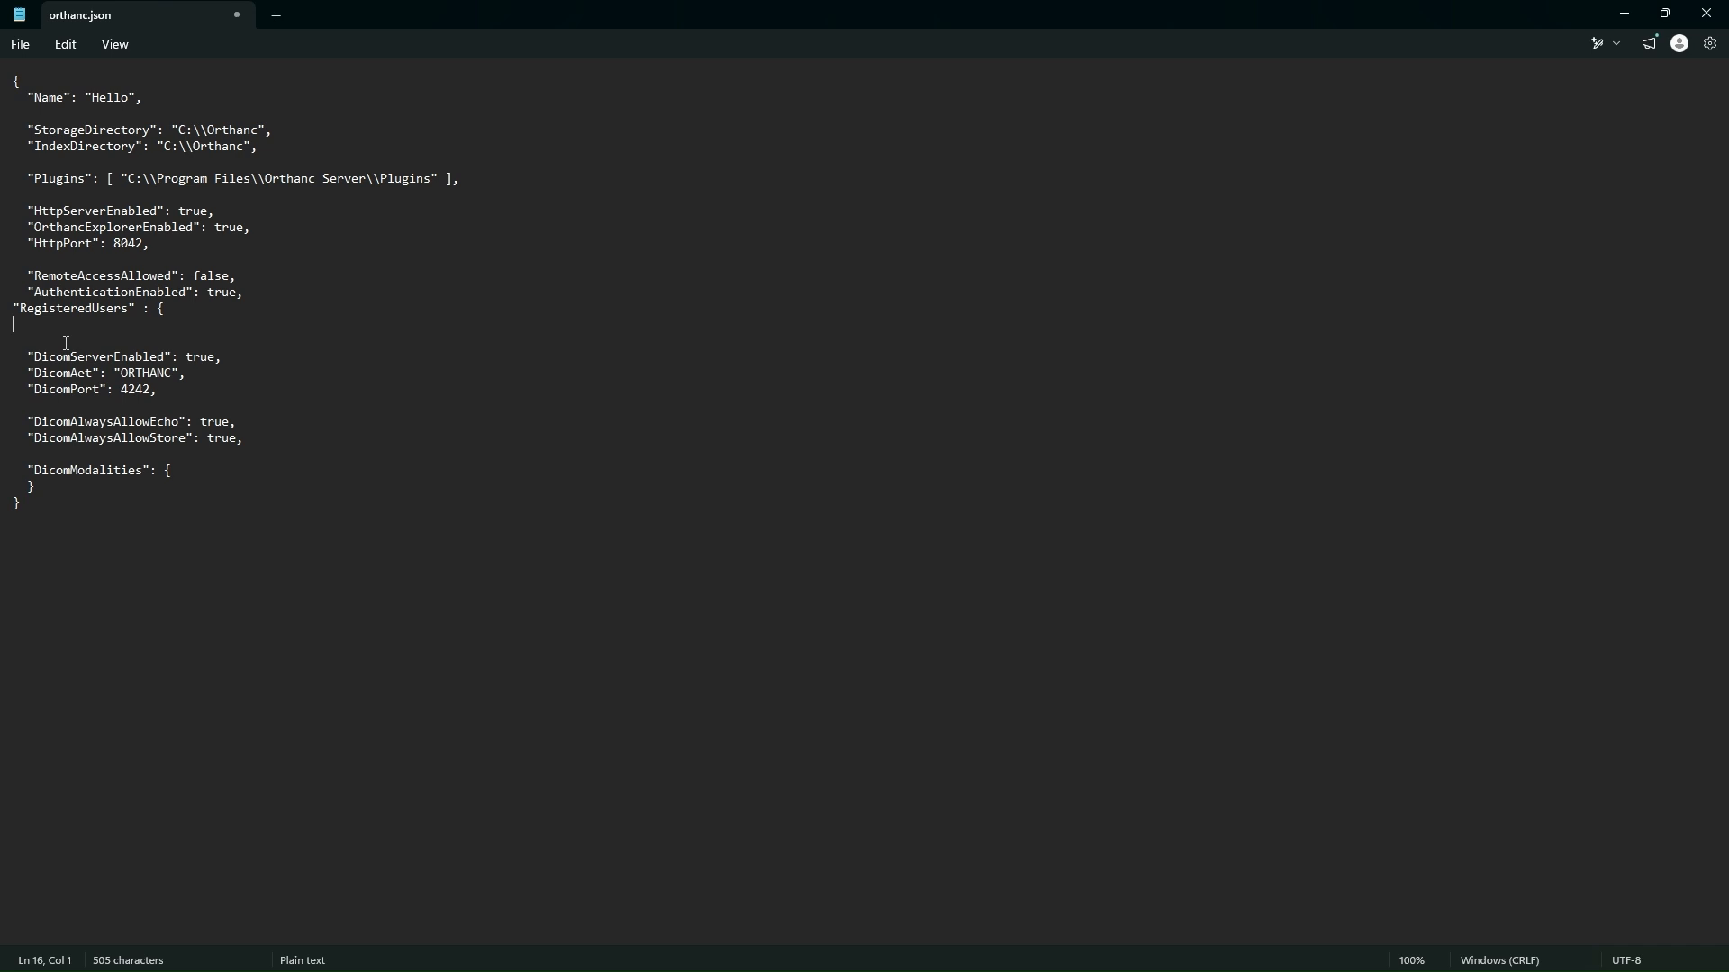
type("\"admin\" :")
type("\"admin\"")
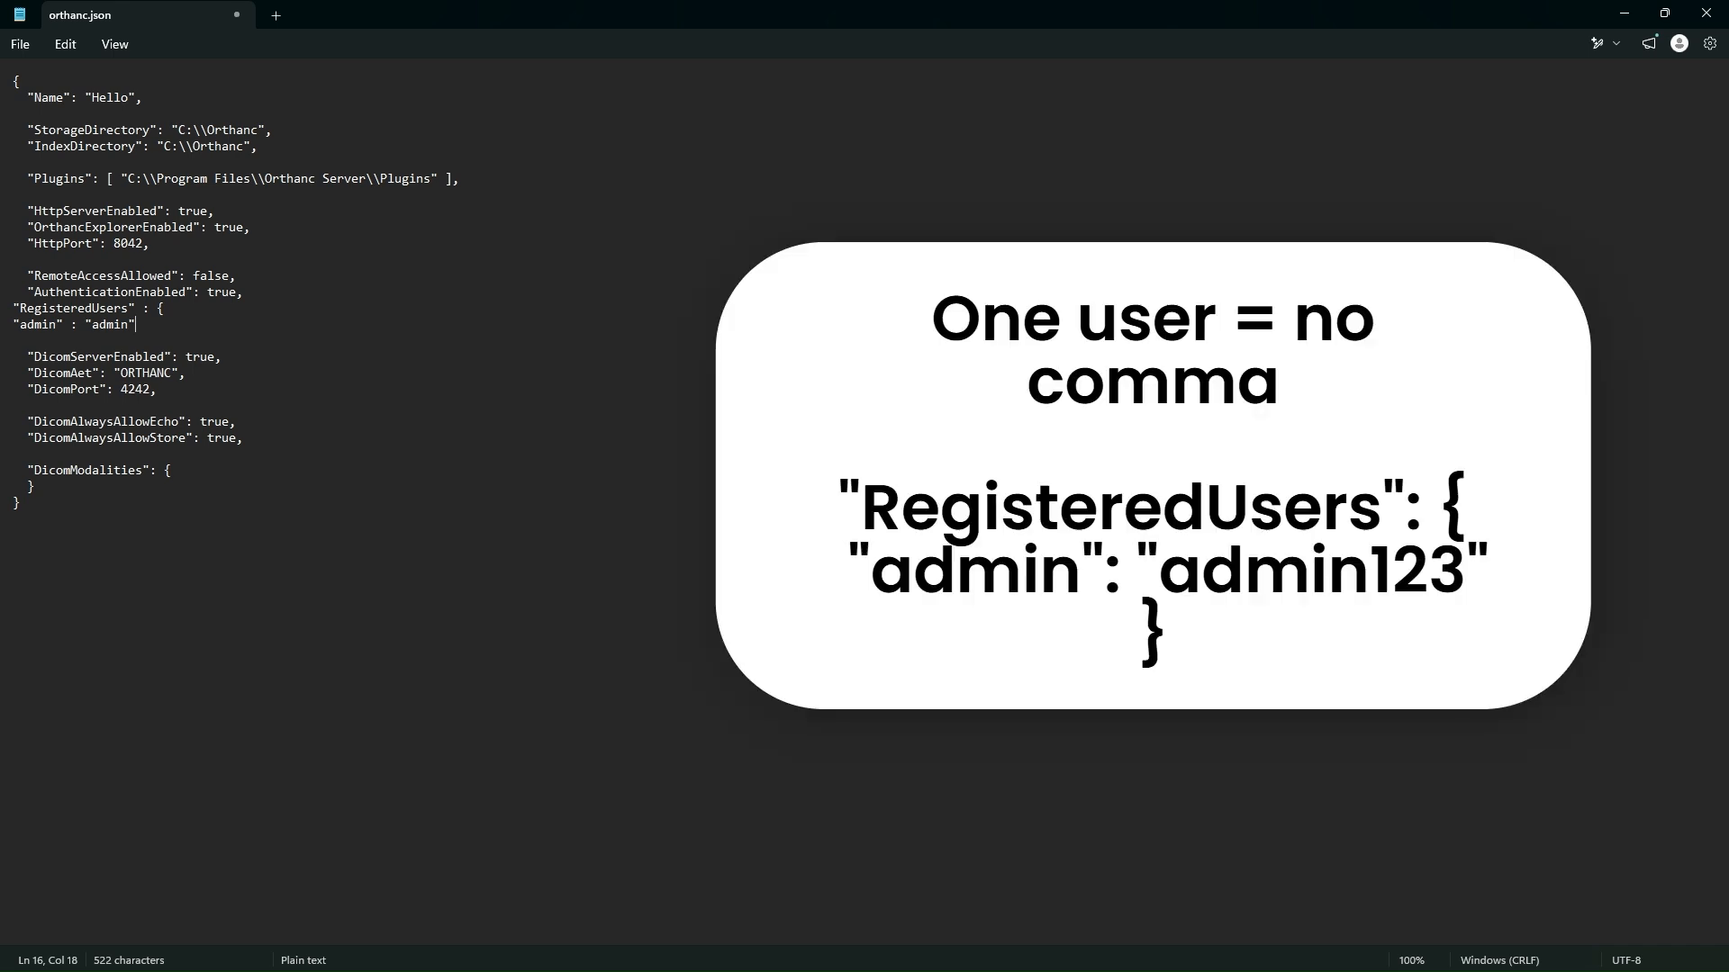
type(",")
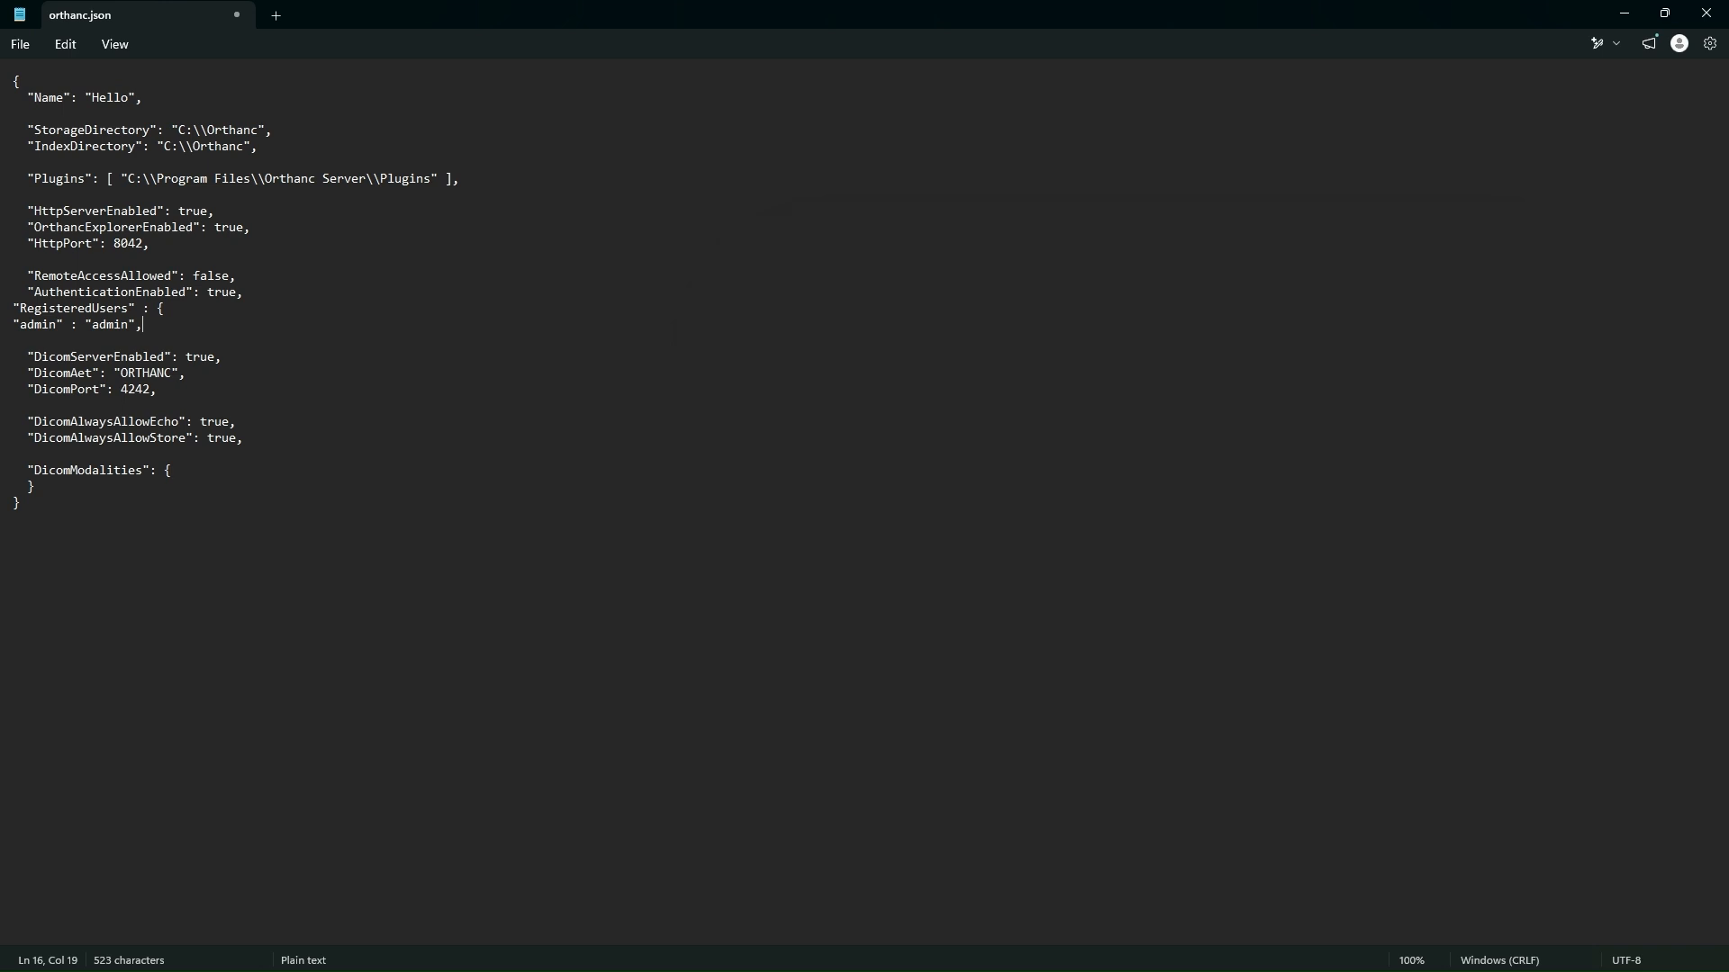
Step: Add a second registered user, "user", with its password on the following line, without a trailing comma
key("Return")
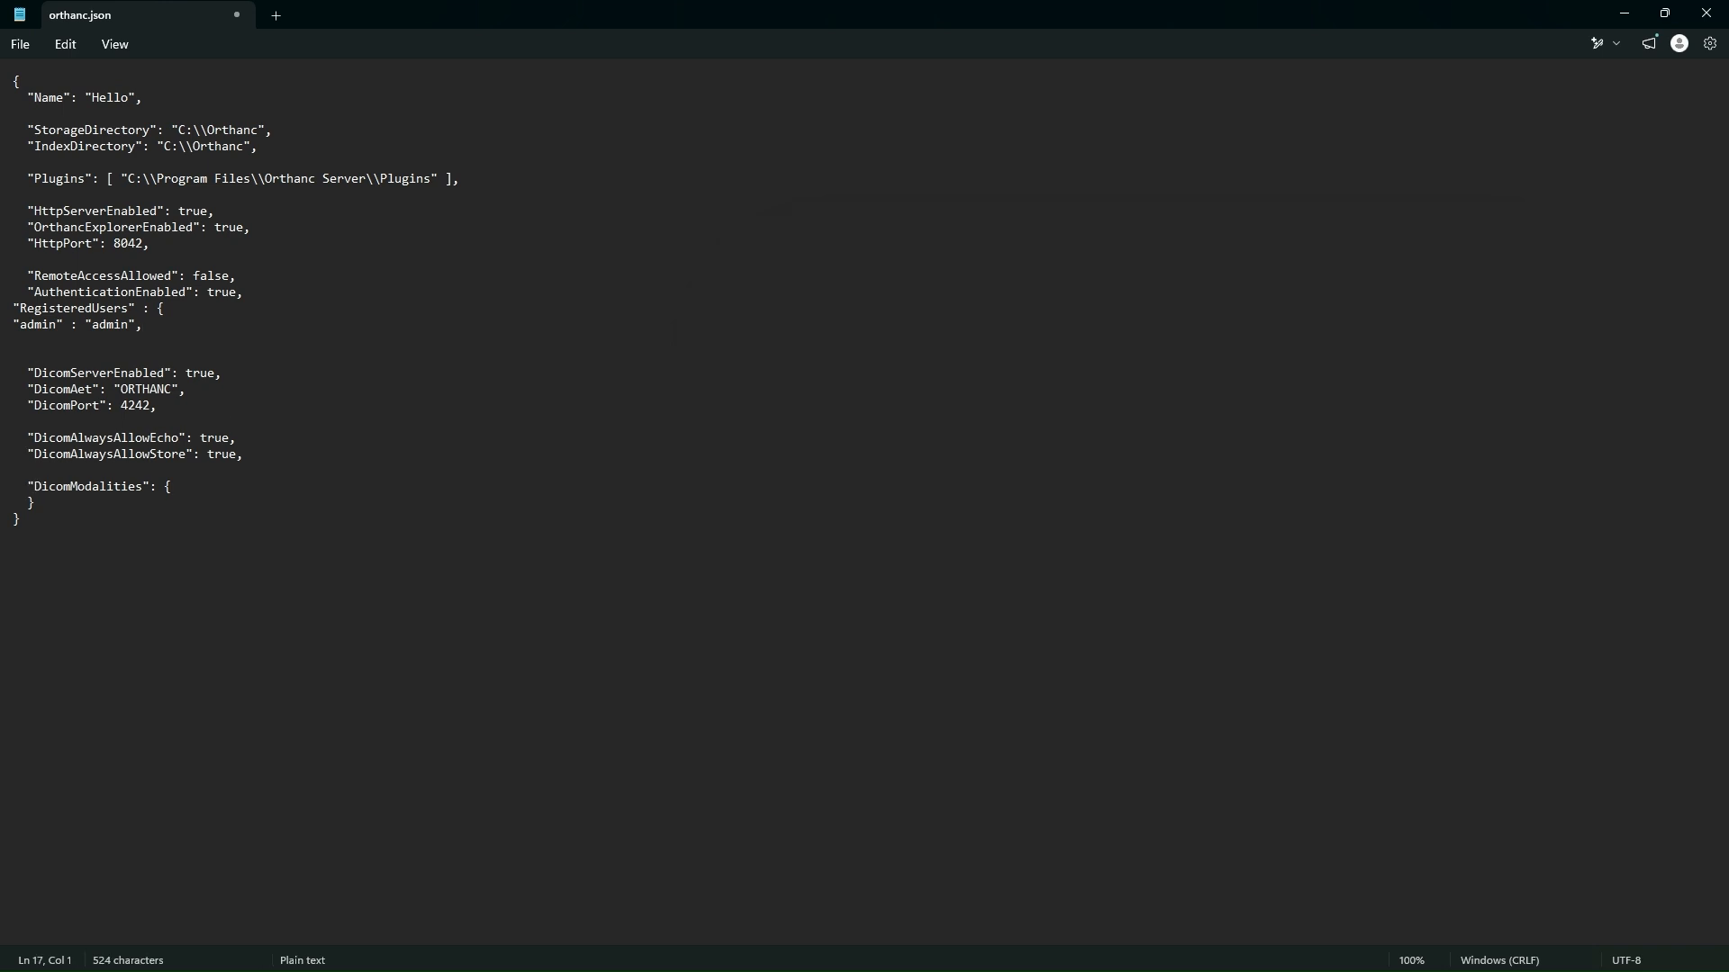
type("\"user\" : \"user123\"")
key("Return")
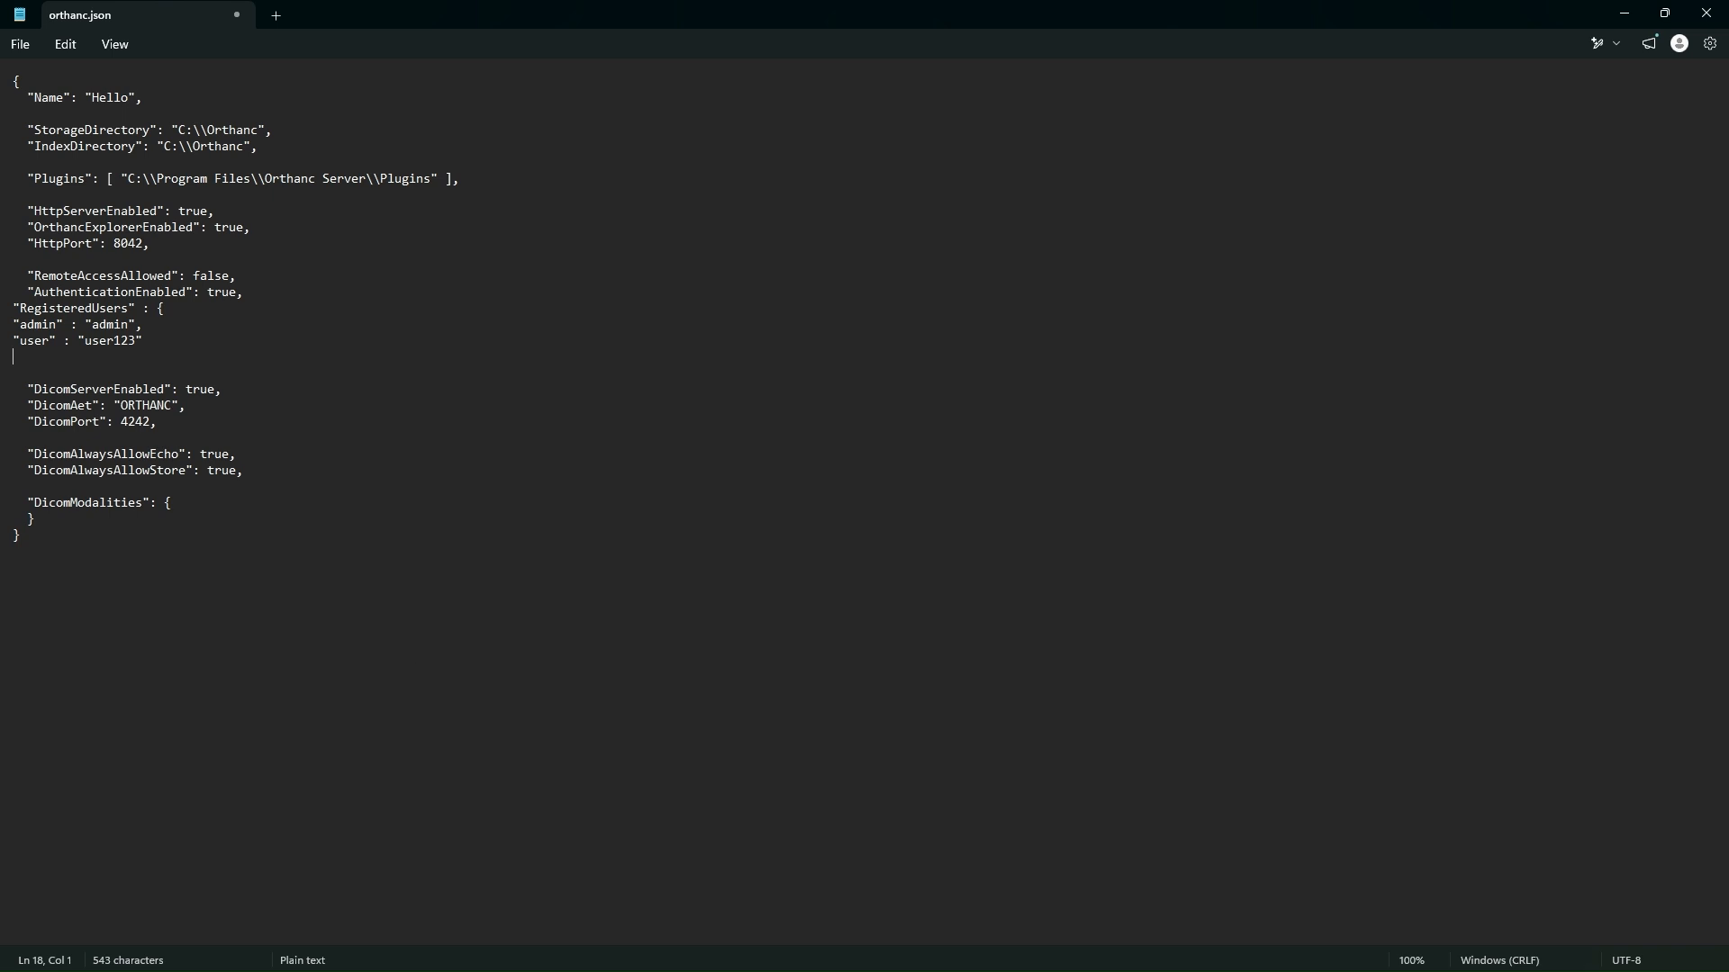
Step: Close the RegisteredUsers block with a brace and trailing comma, and save orthanc.json
key("alt+Tab")
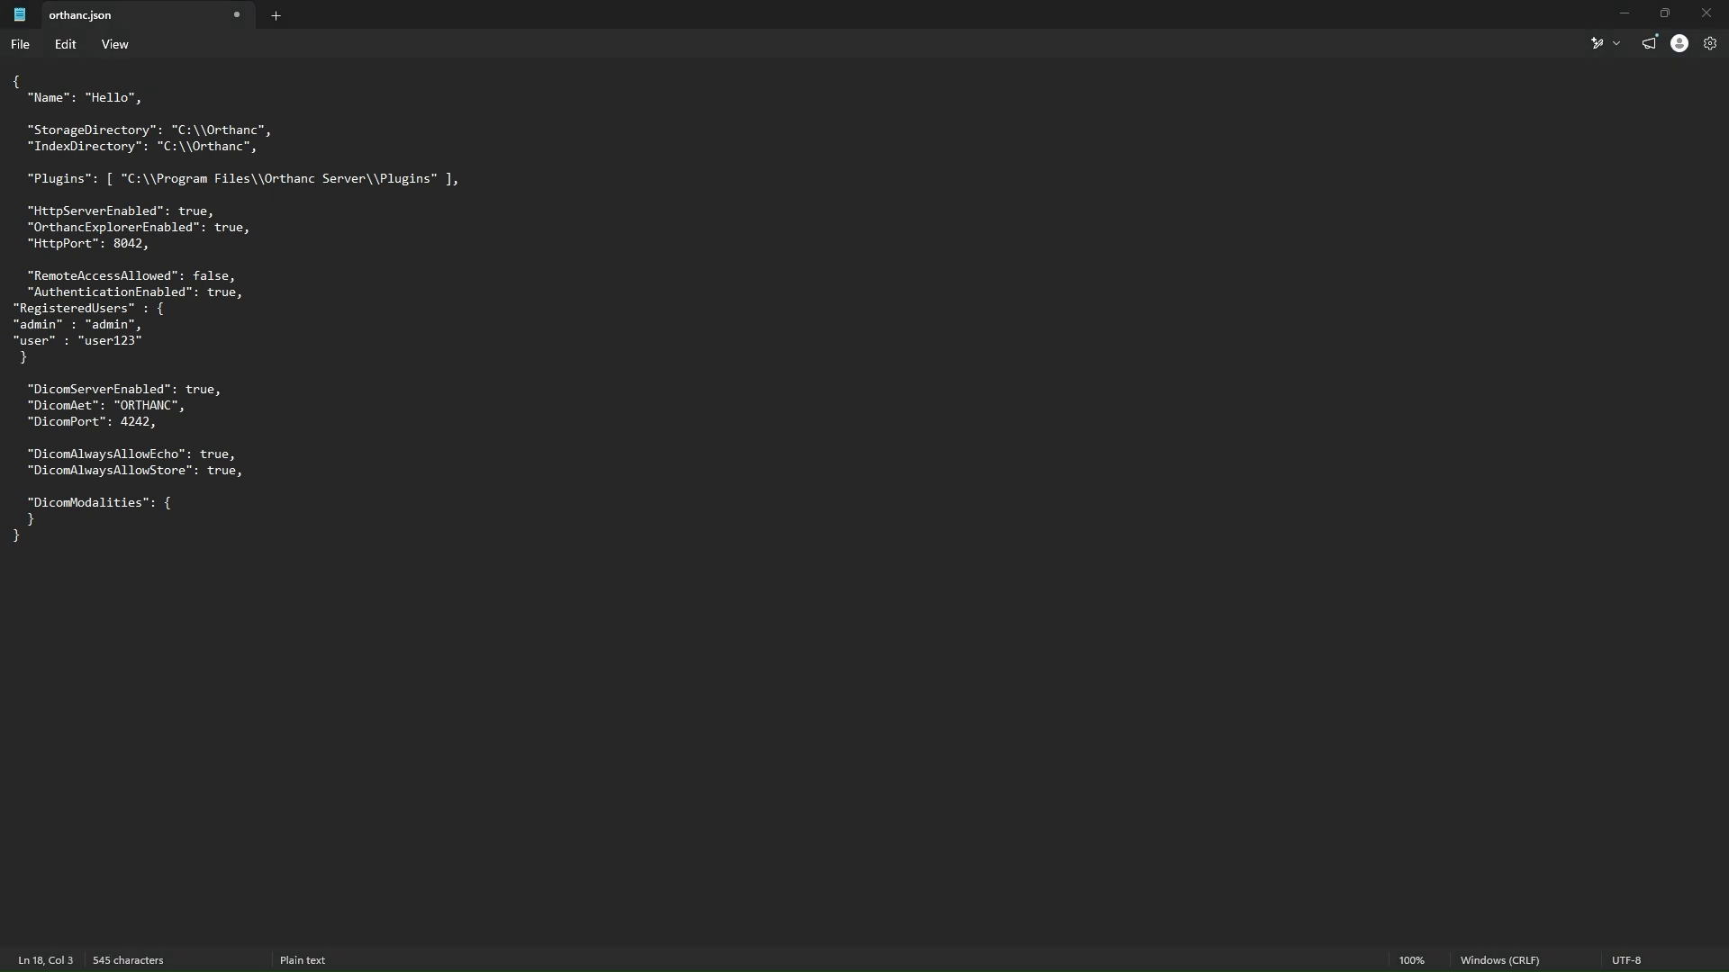
left_click(48, 353)
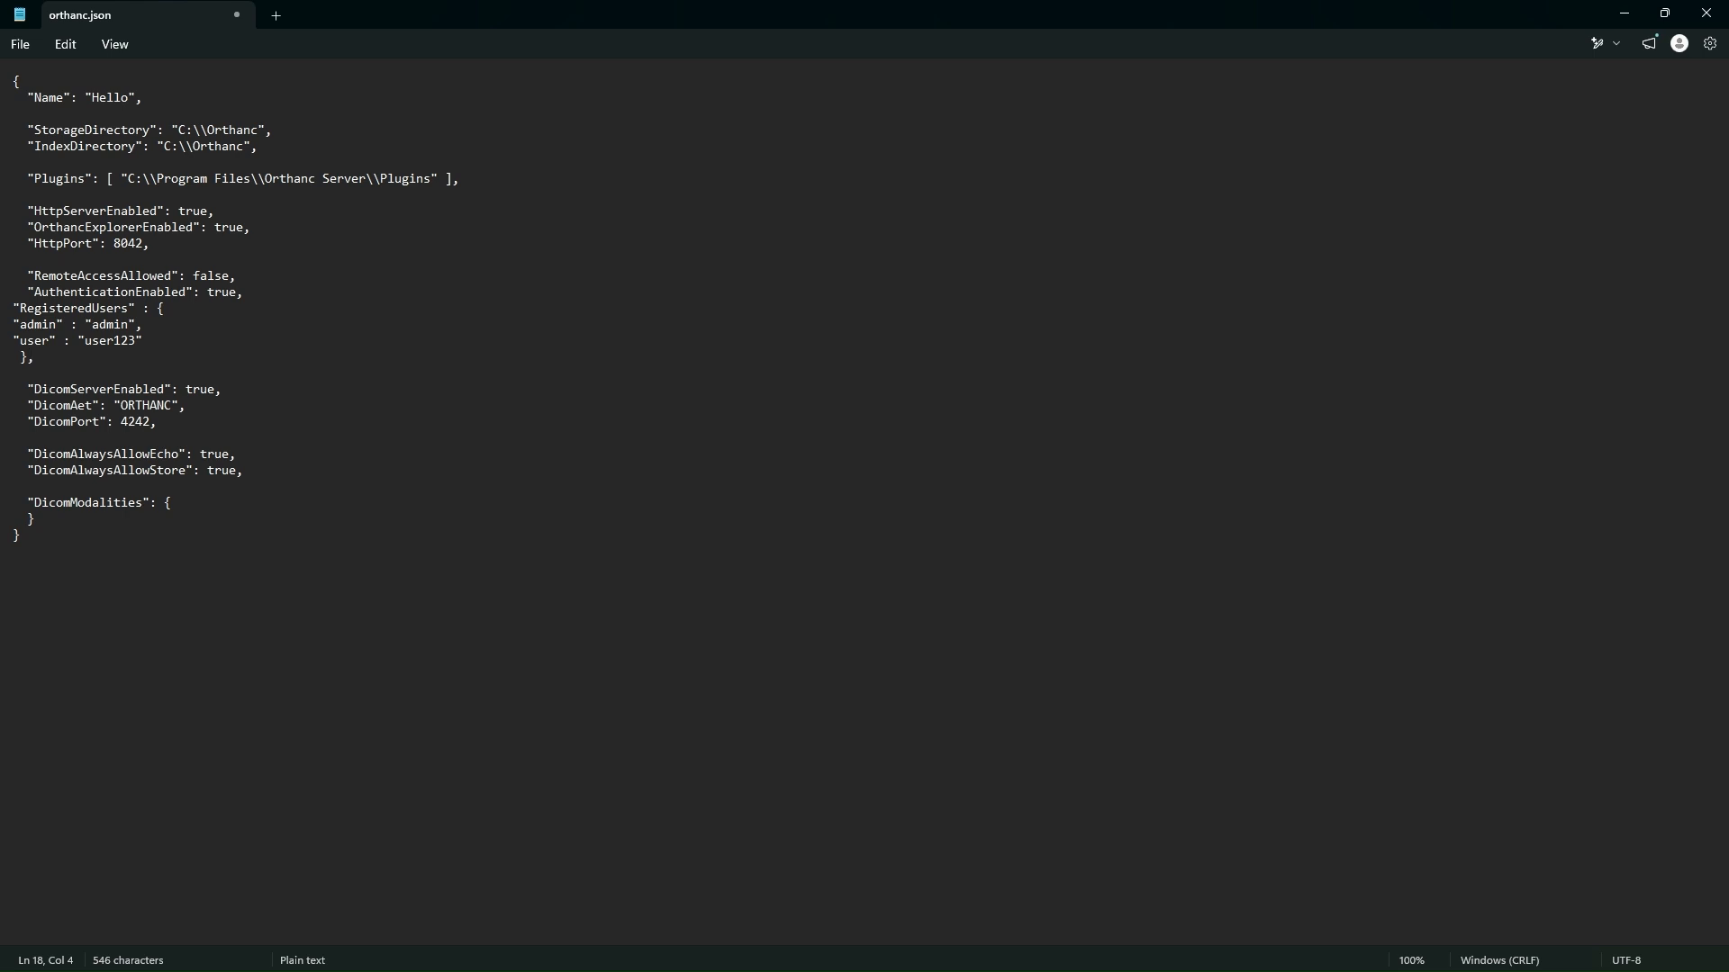
key("ctrl+a")
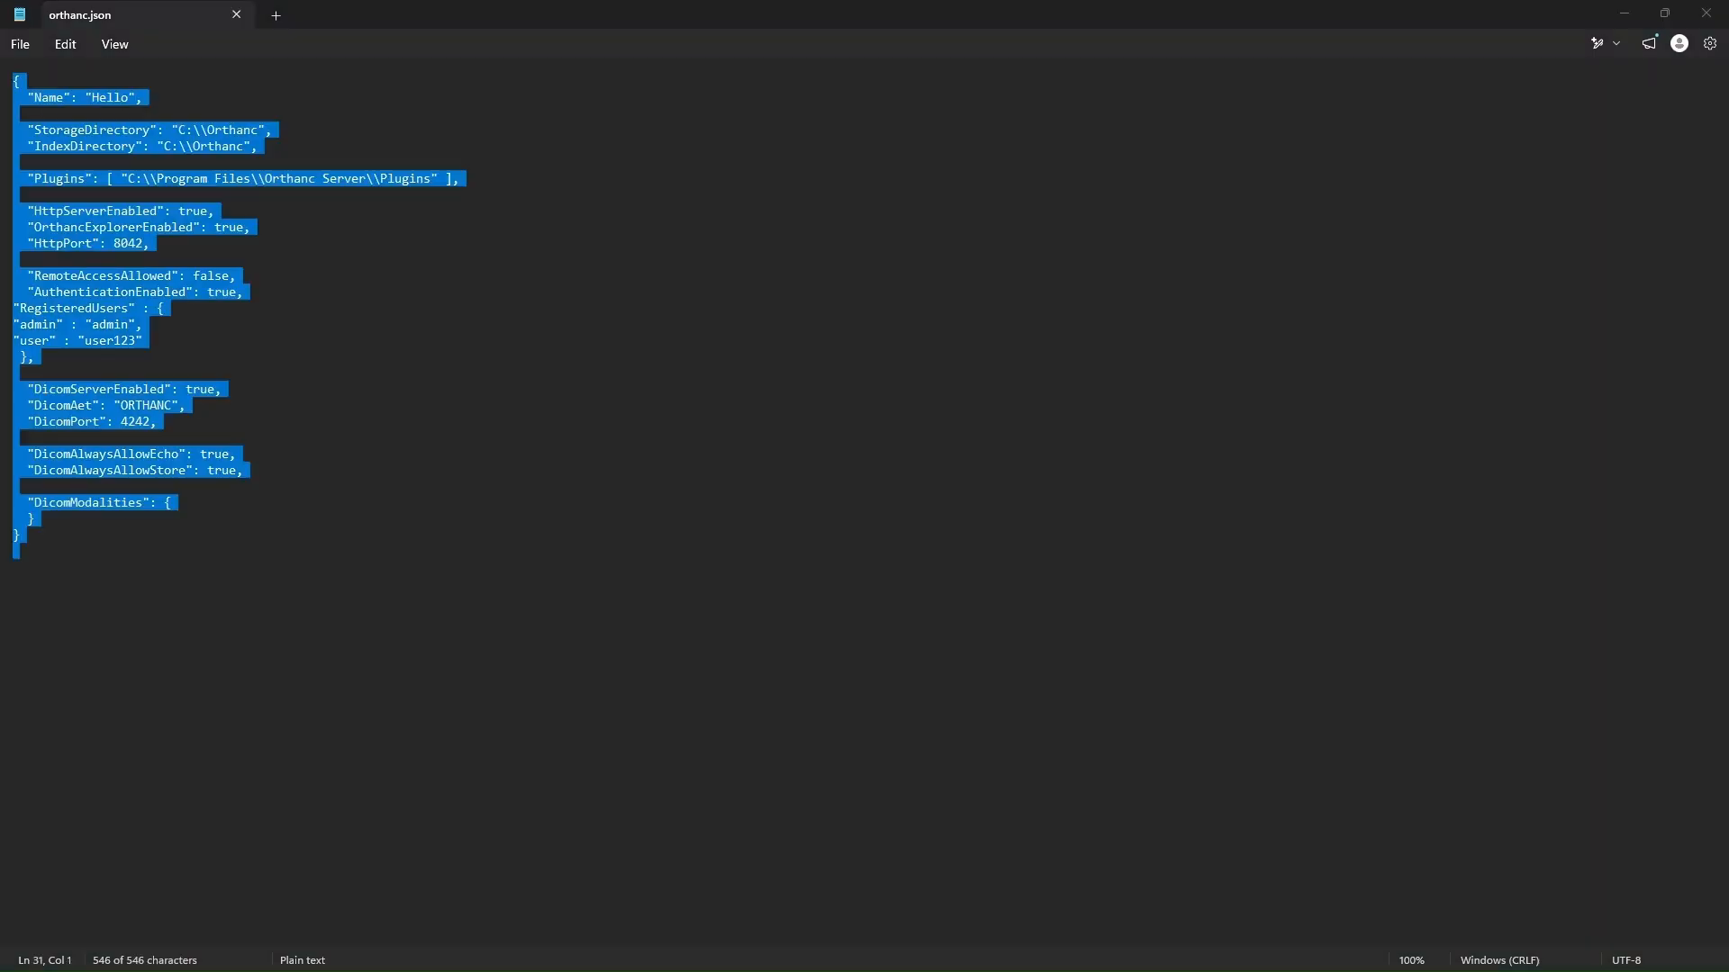
left_click(416, 300)
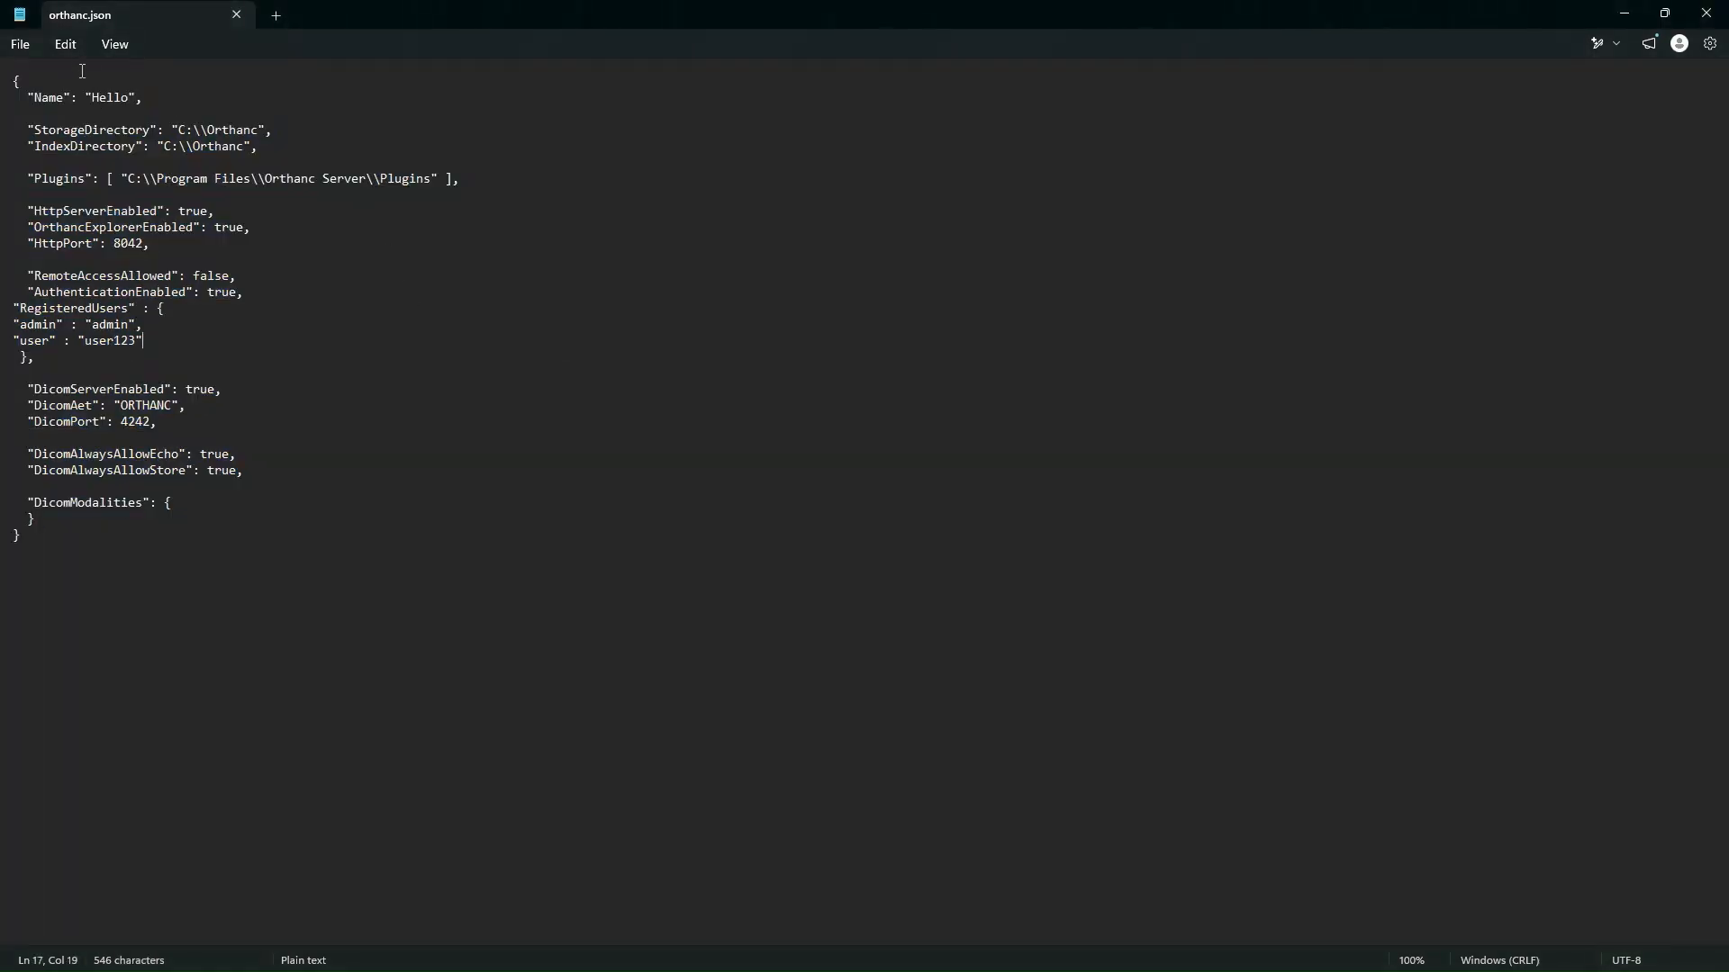
left_click(20, 44)
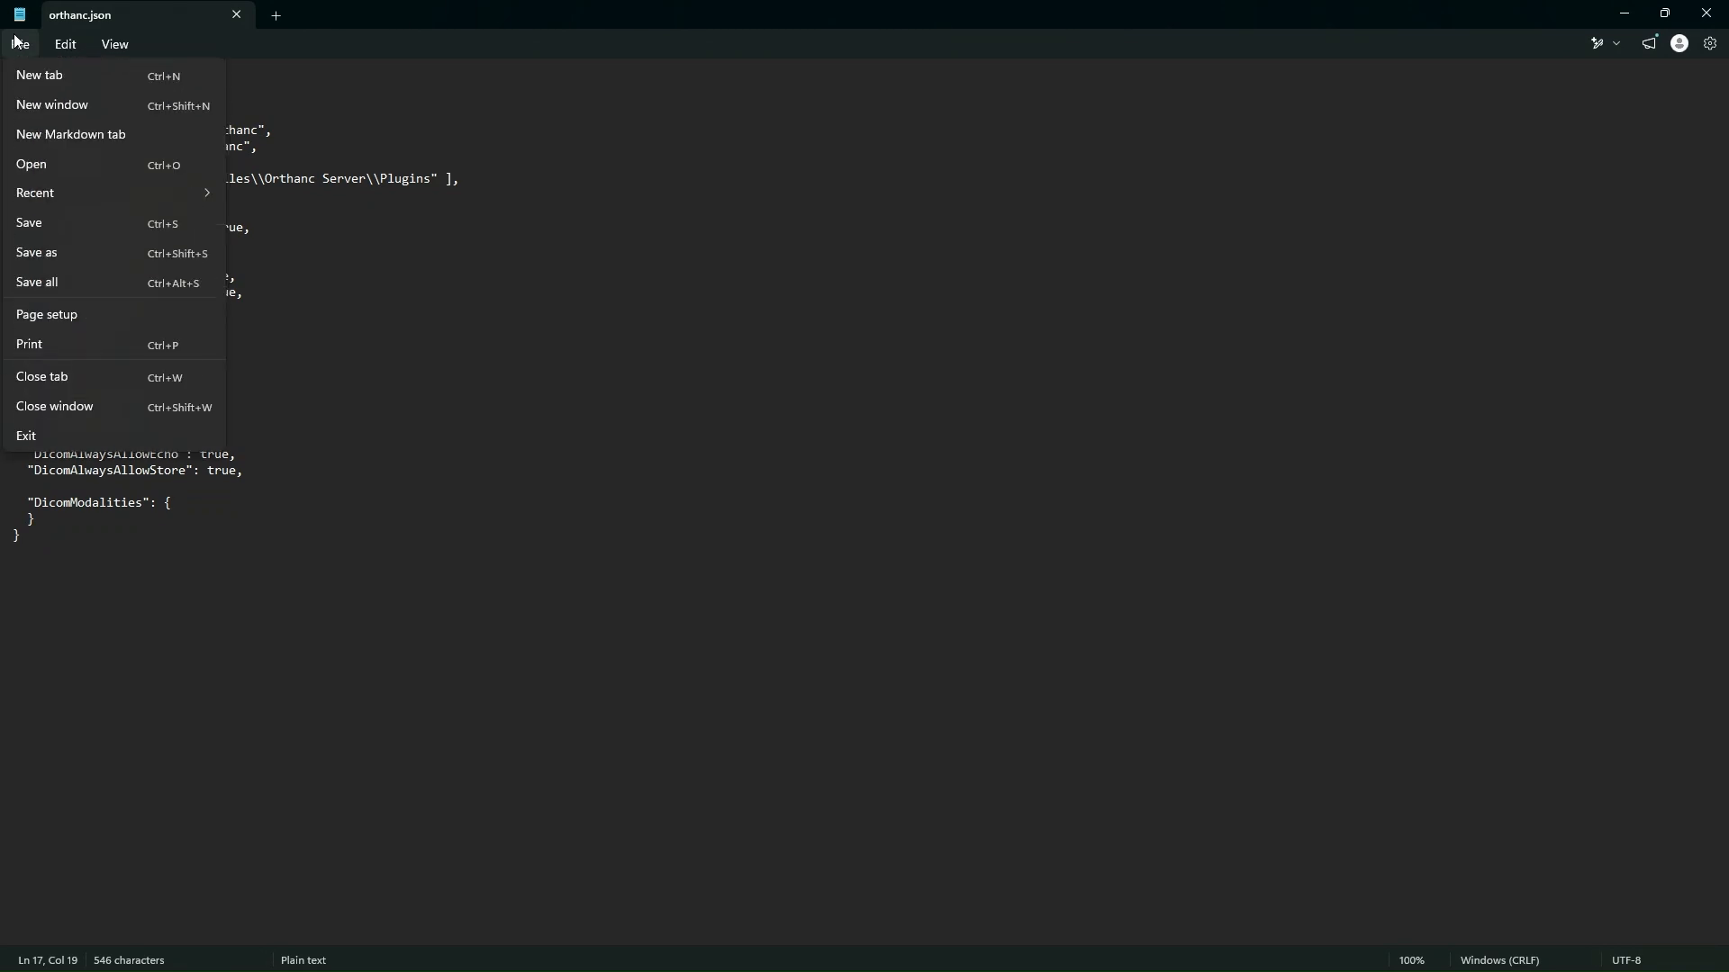
left_click(33, 226)
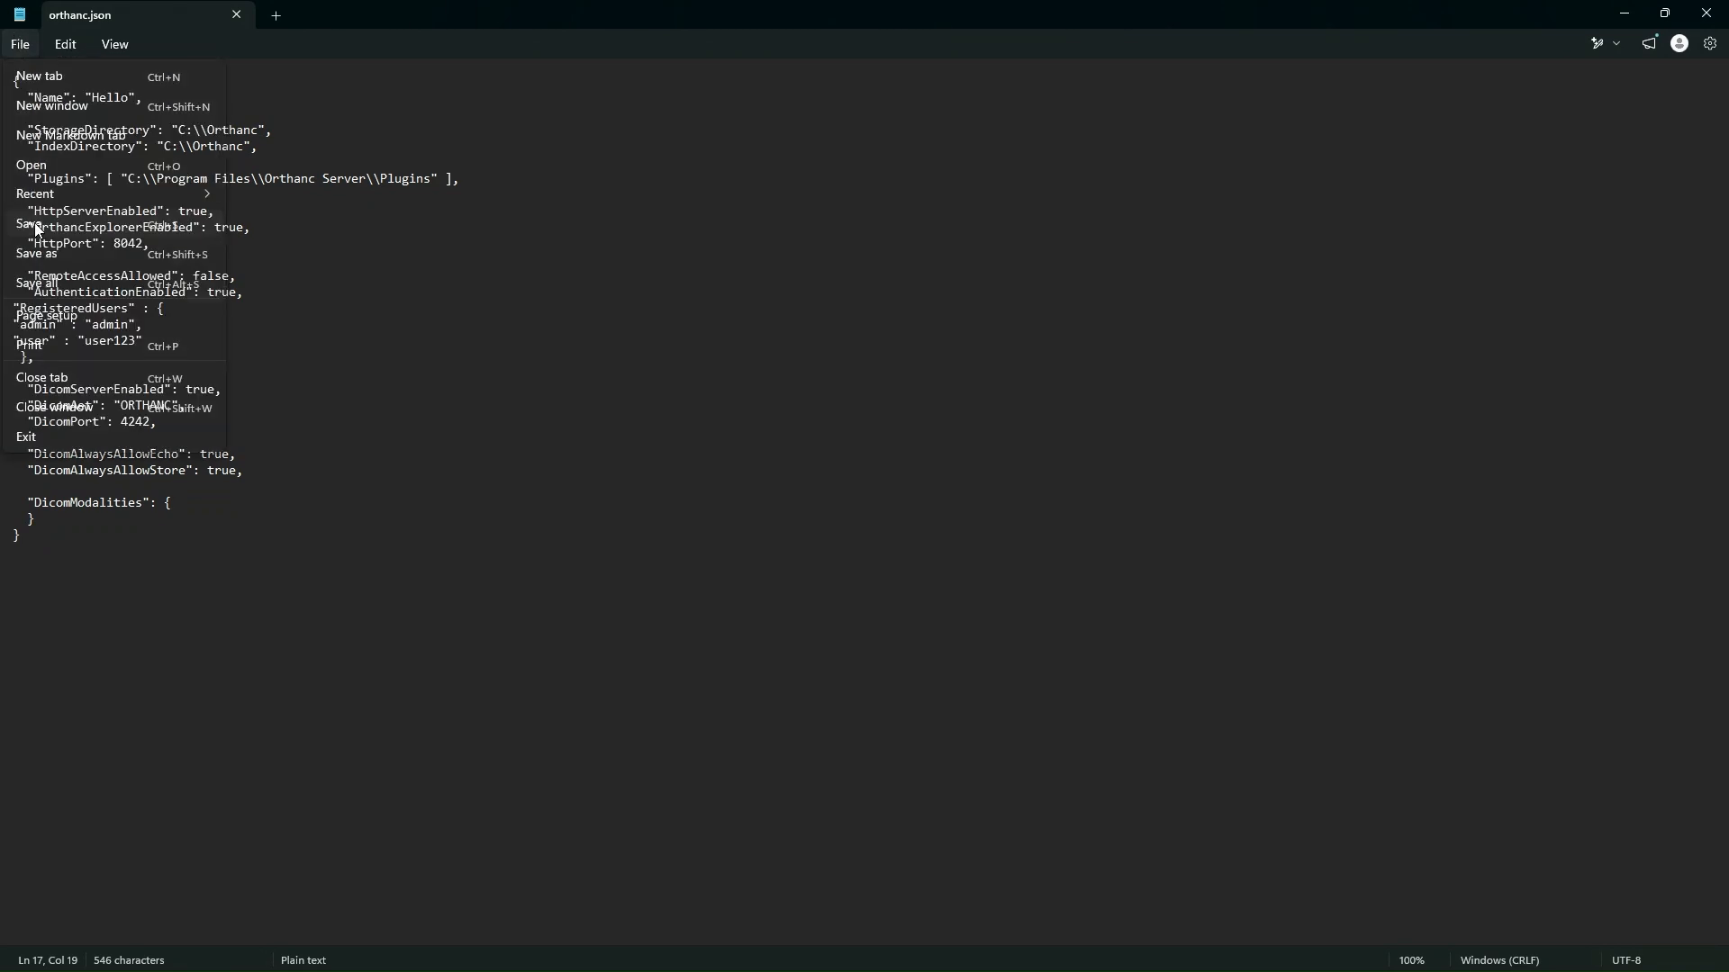
Step: Minimize Notepad and restart the Orthanc service in Task Manager
left_click(1626, 15)
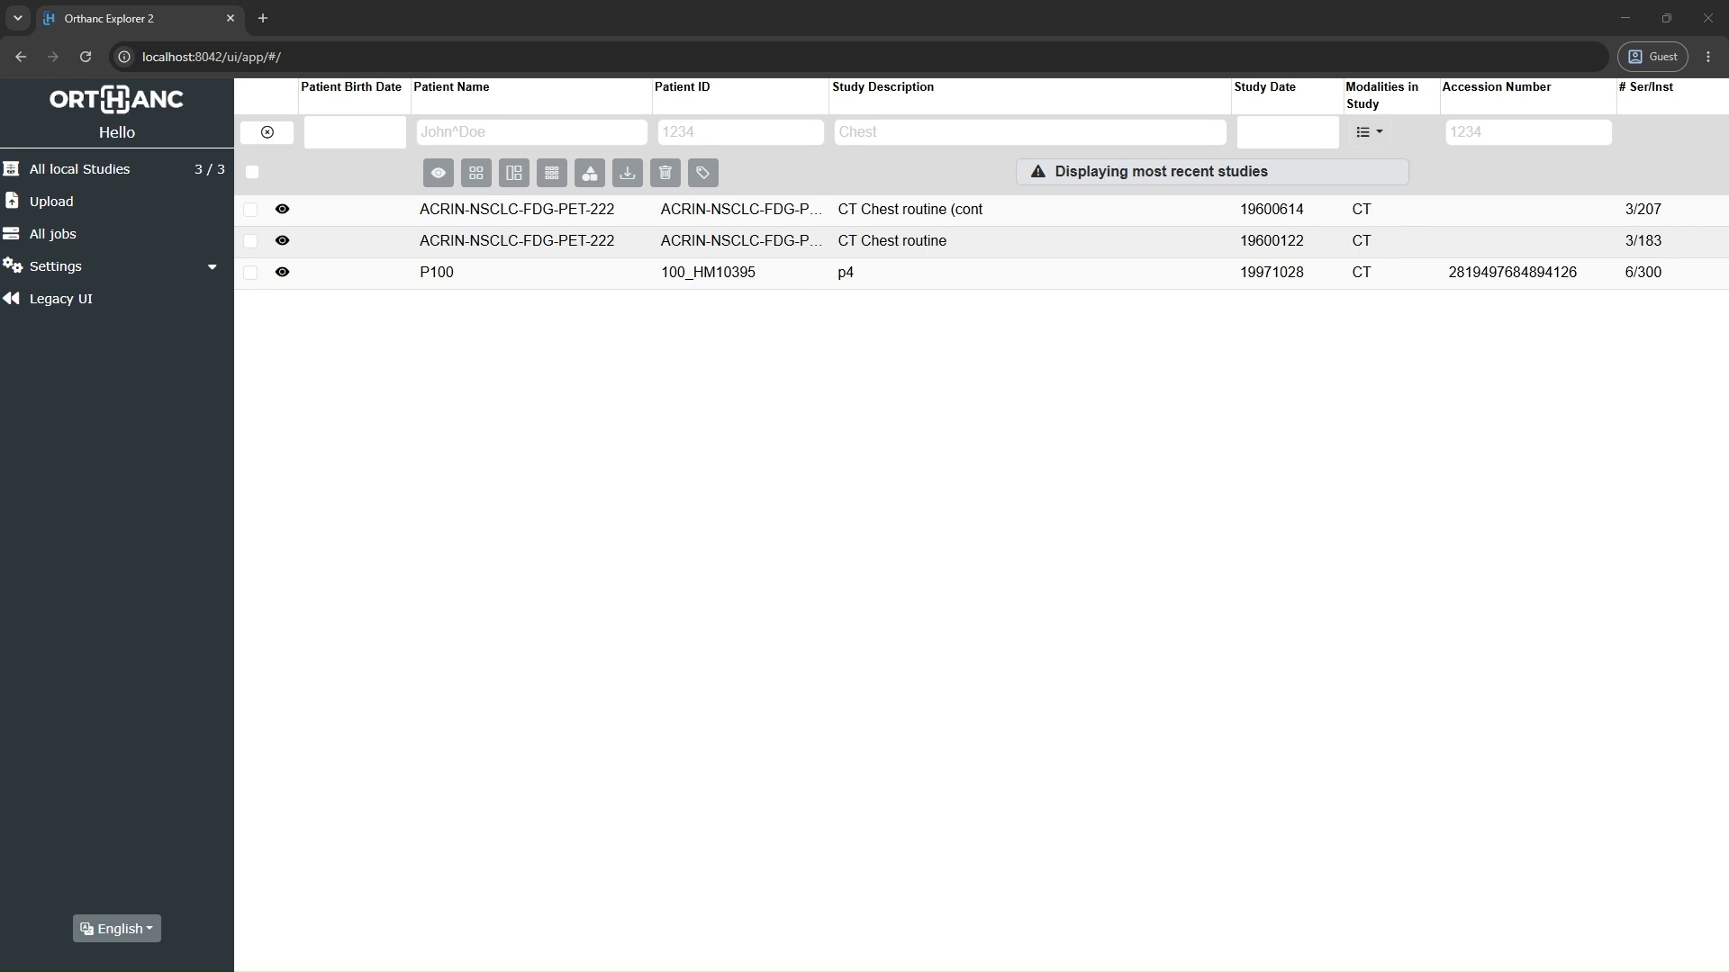
left_click_drag(0, 378, 1177, 227)
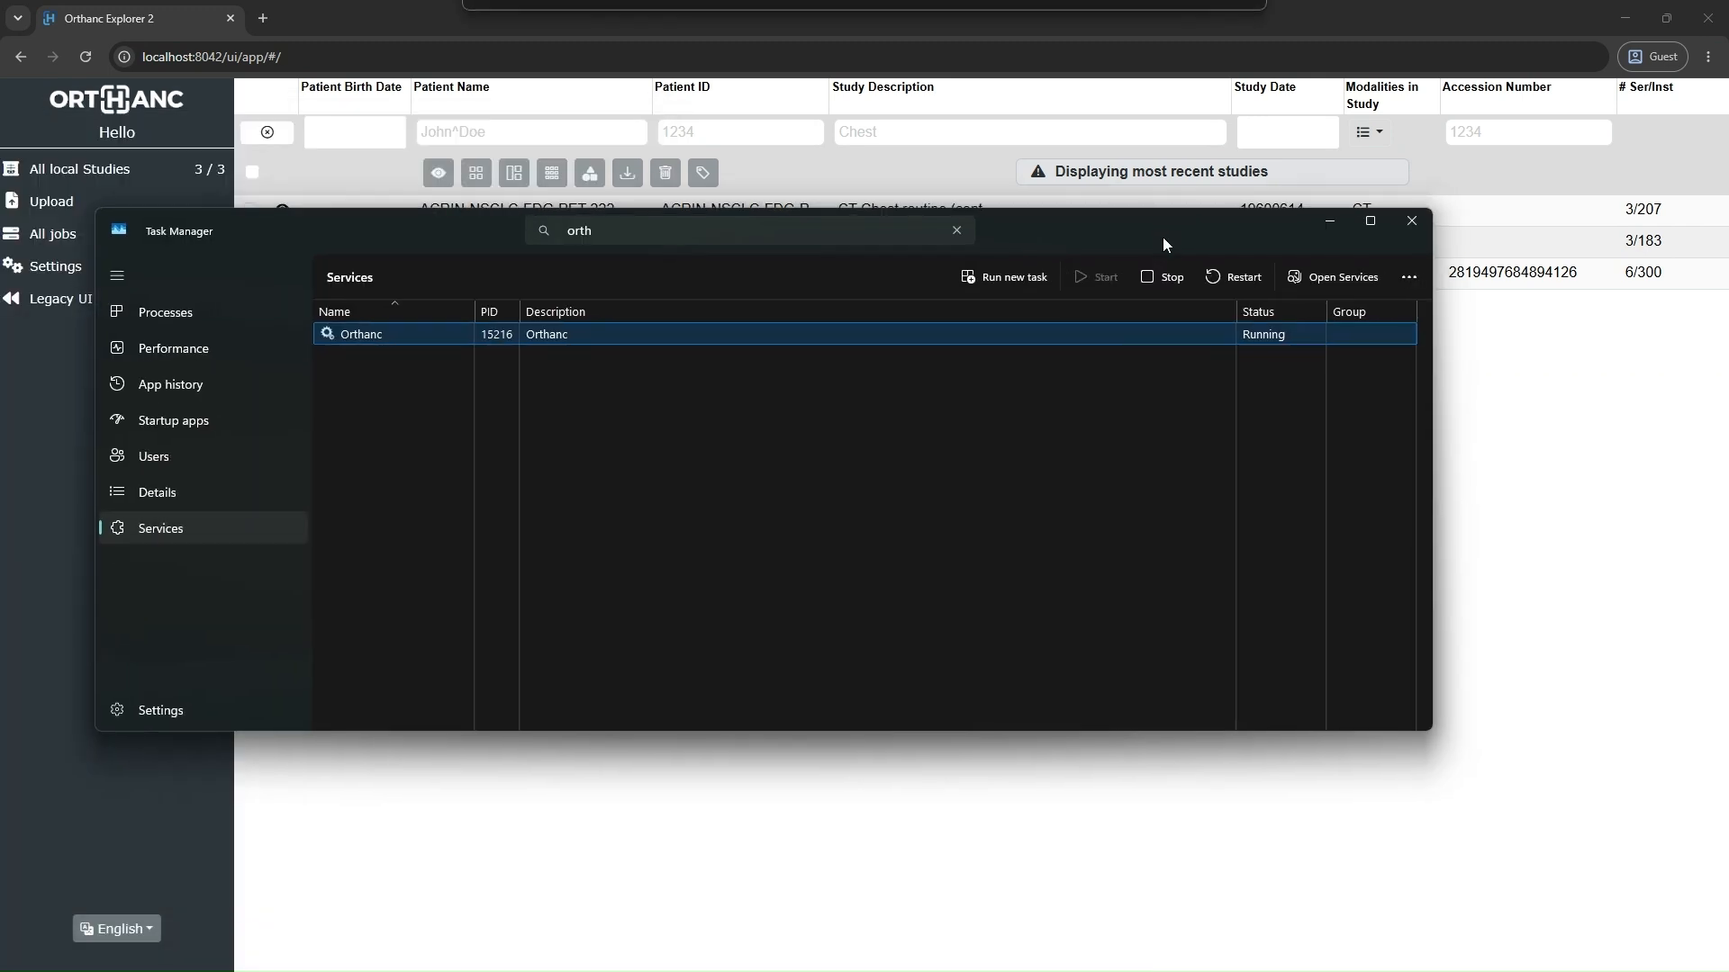
right_click(632, 336)
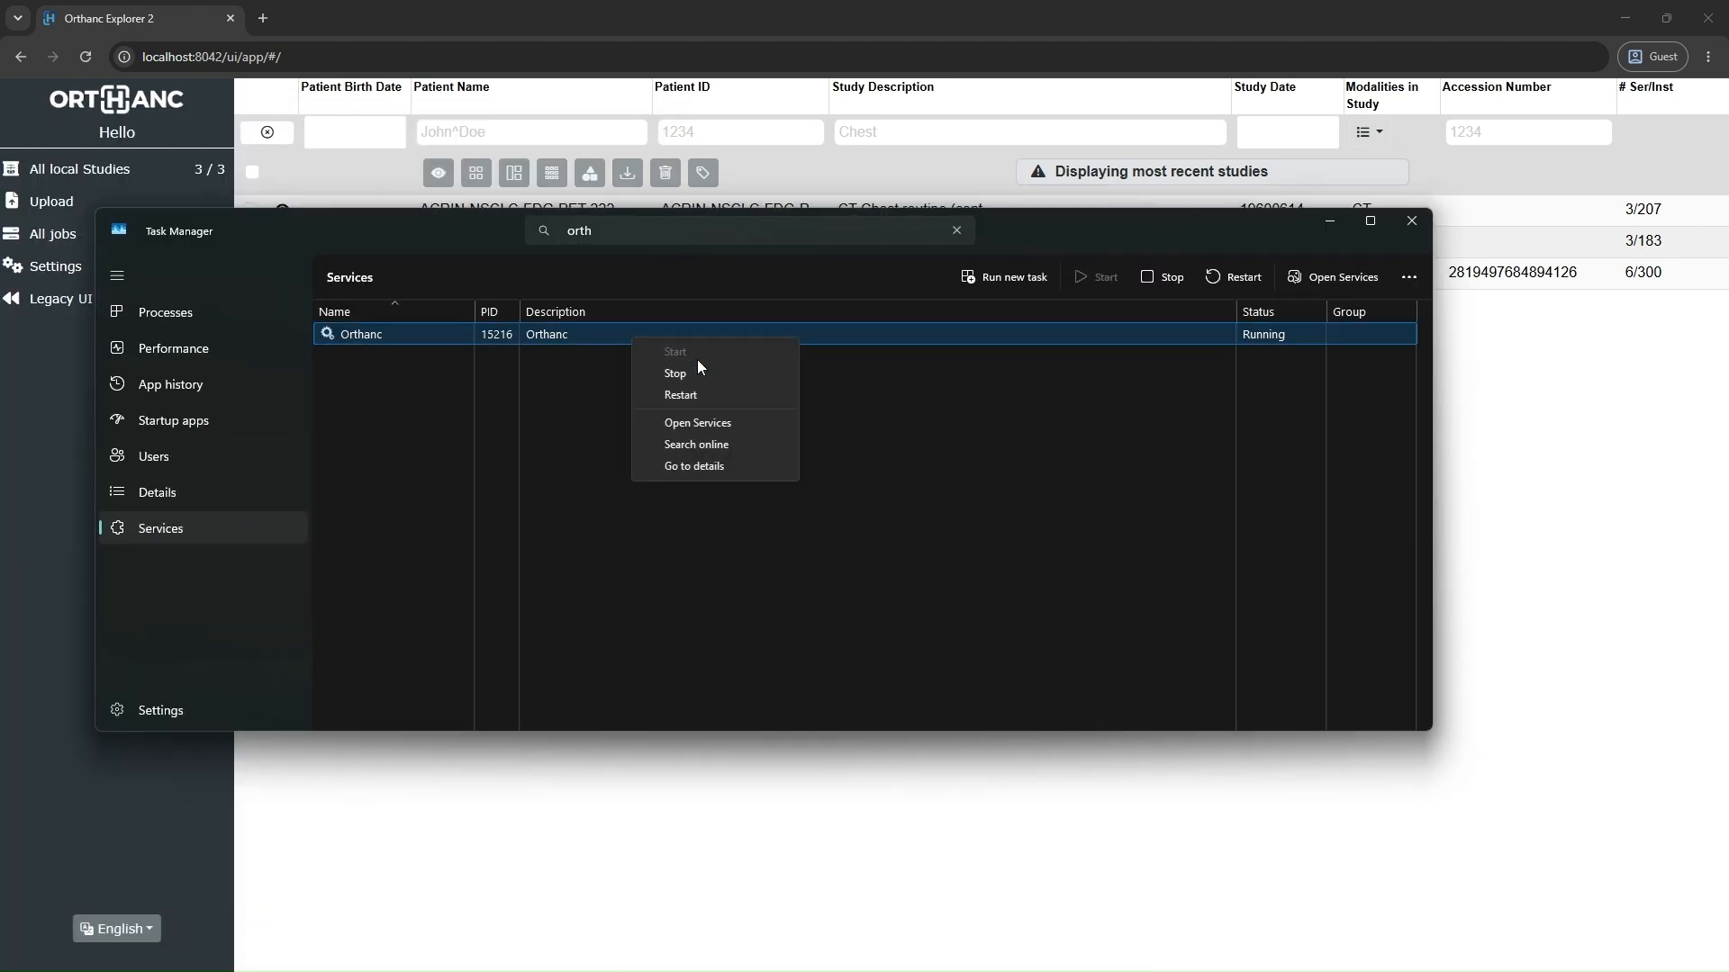
left_click(702, 396)
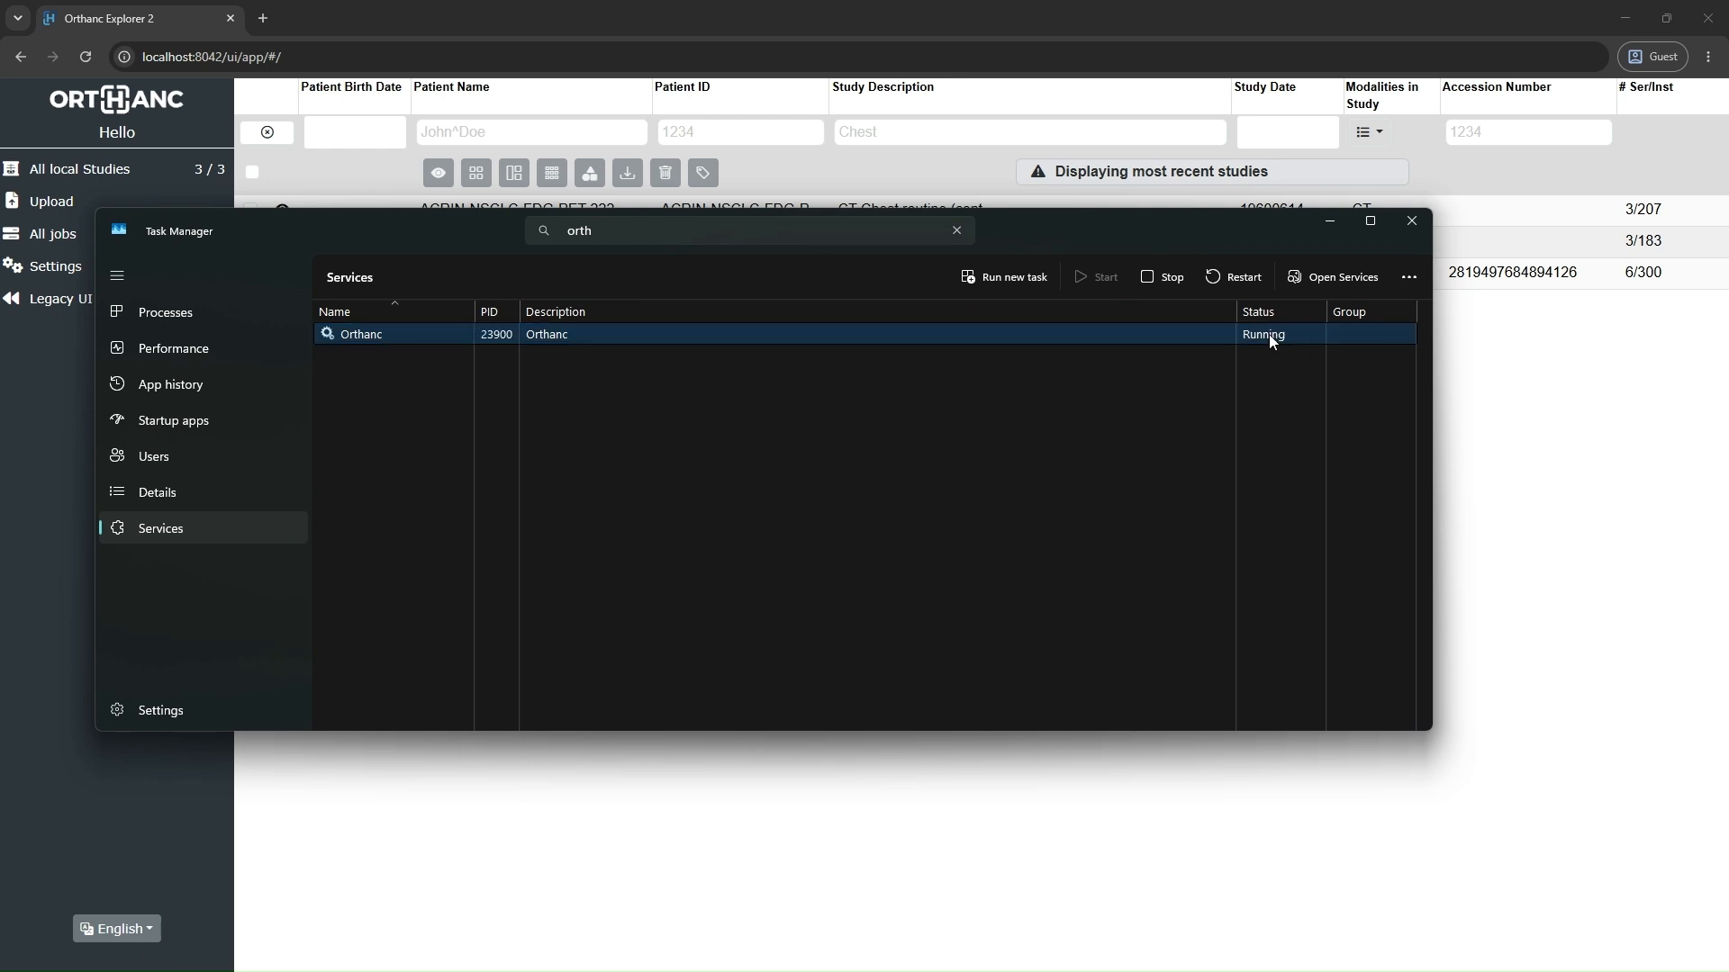
Step: Switch to the browser, reload the Orthanc Explorer page and sign in as admin with the account password
left_click(571, 13)
left_click(124, 64)
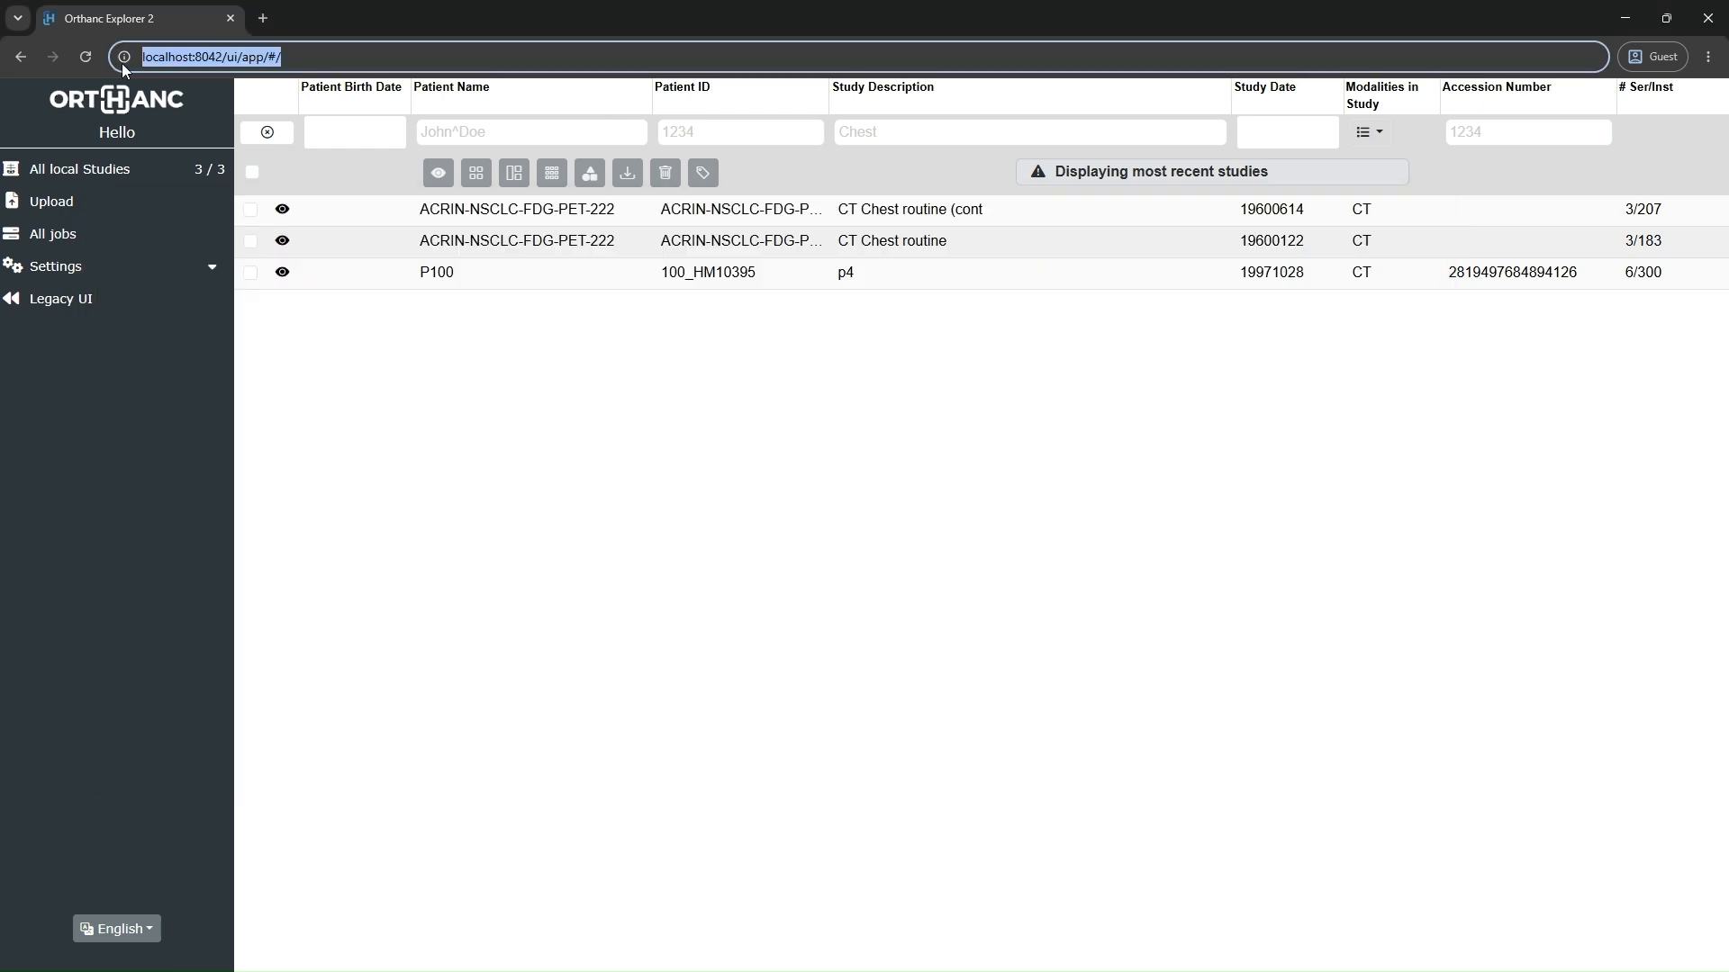
left_click(84, 57)
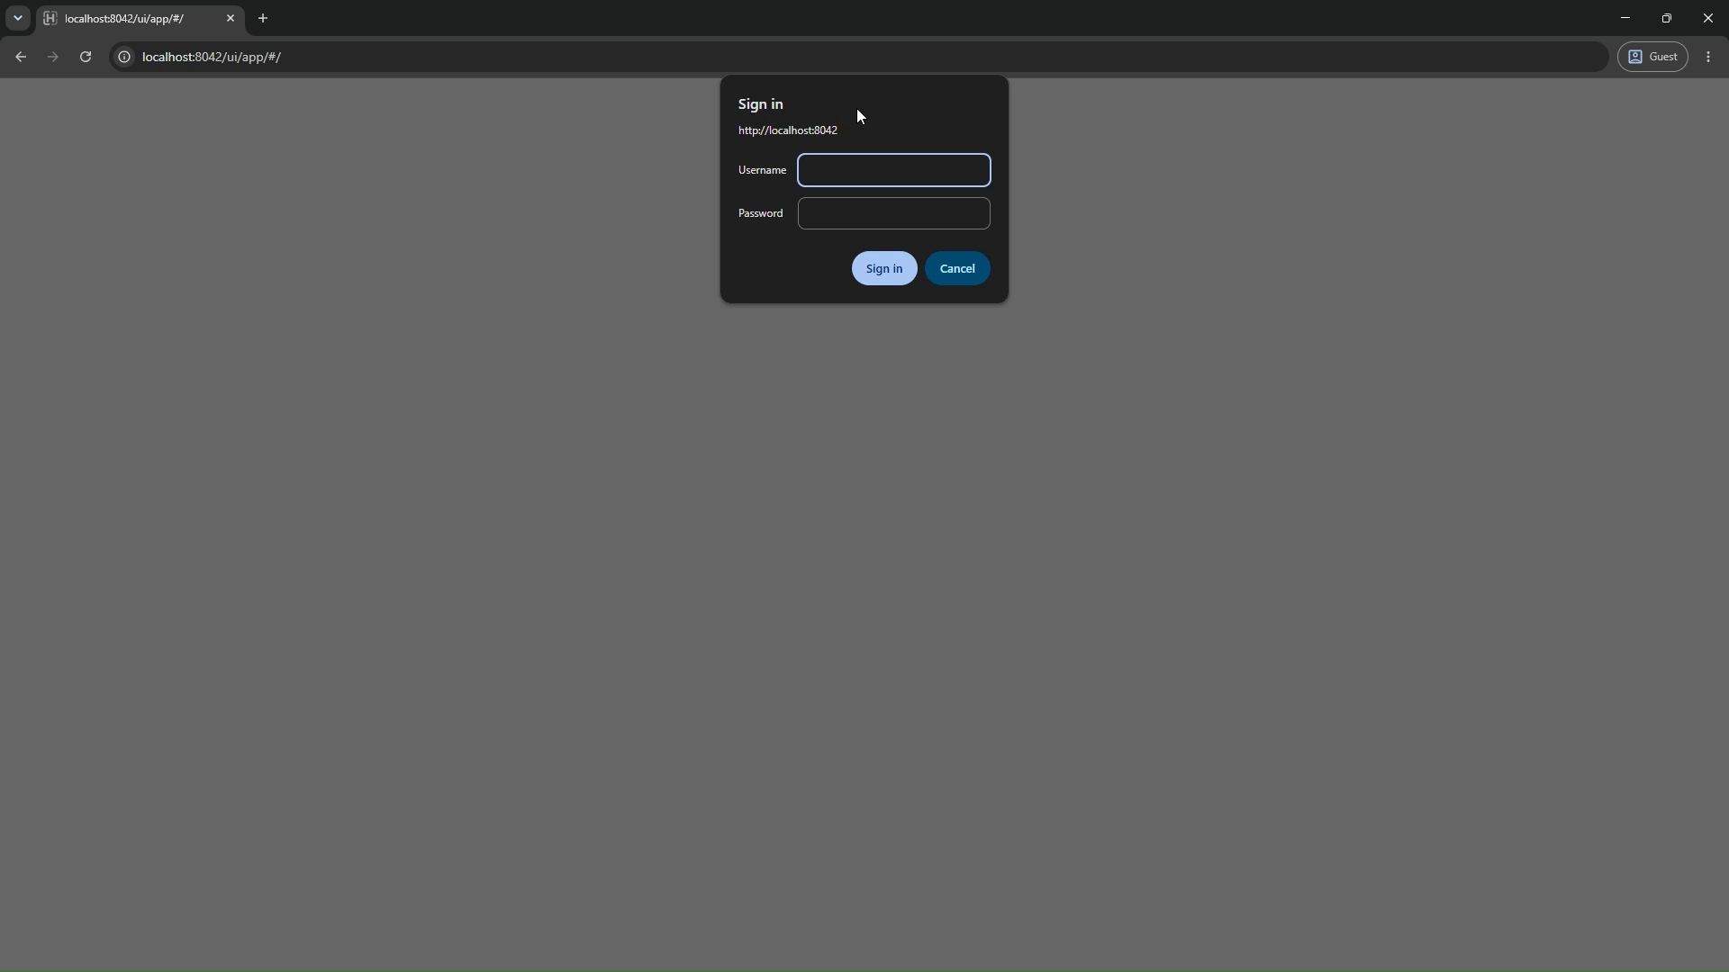
type("admin")
key("Tab")
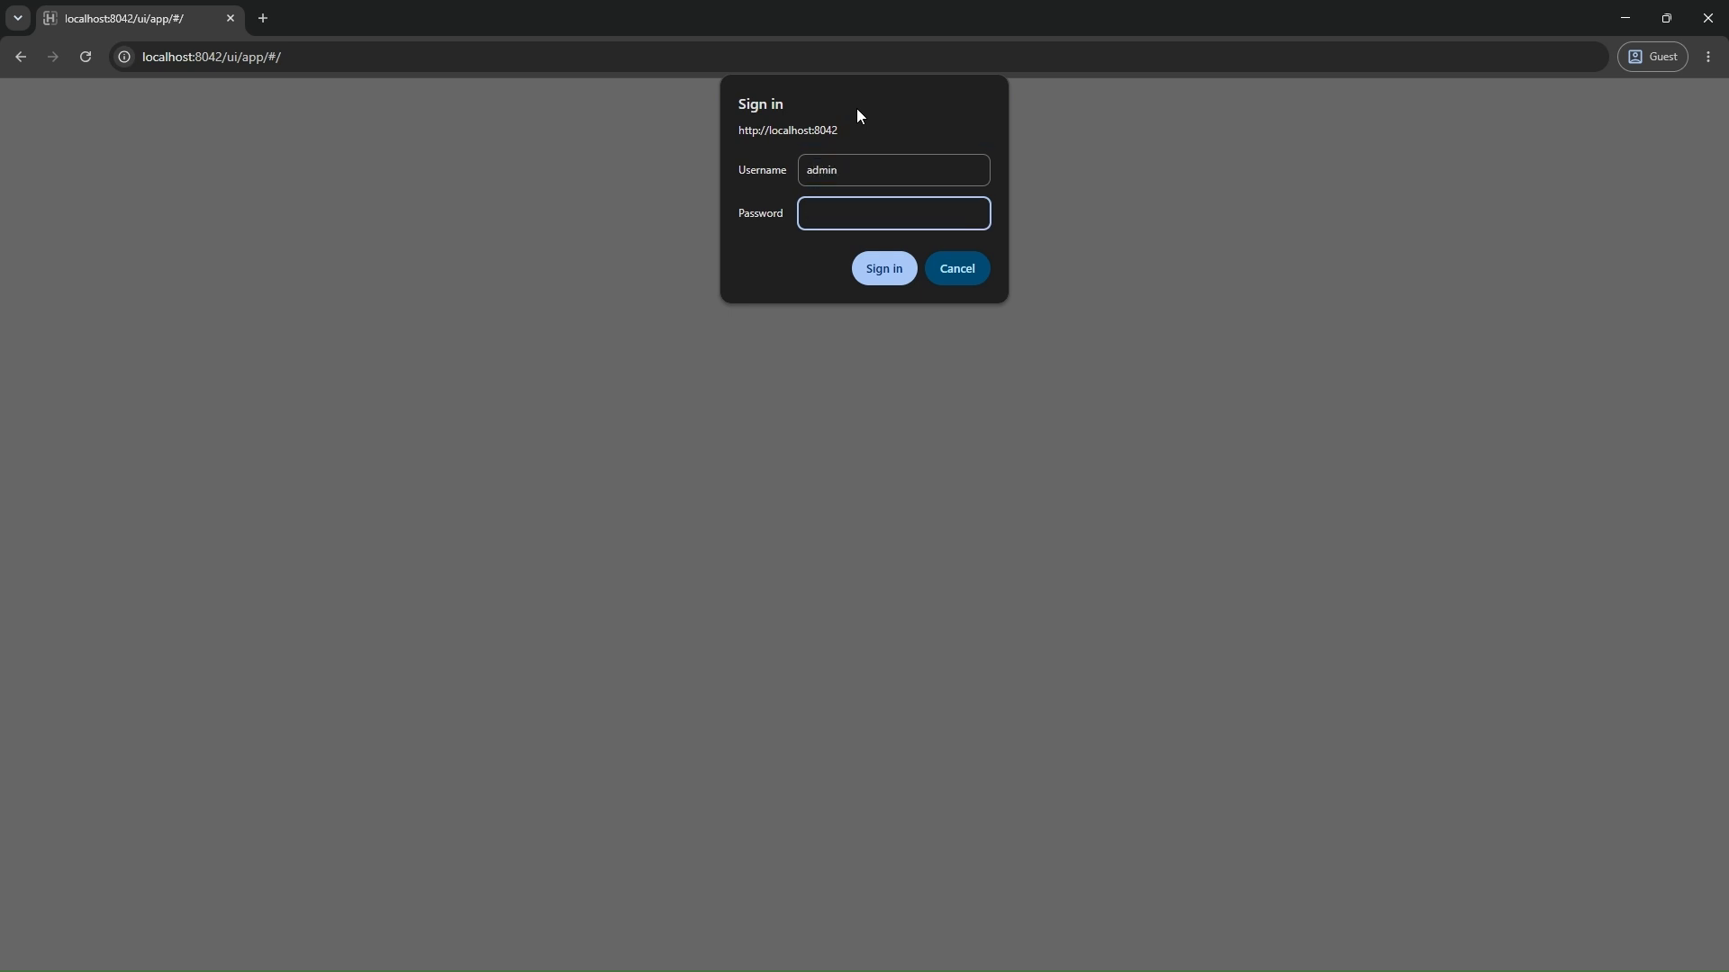
type("admin")
key("Return")
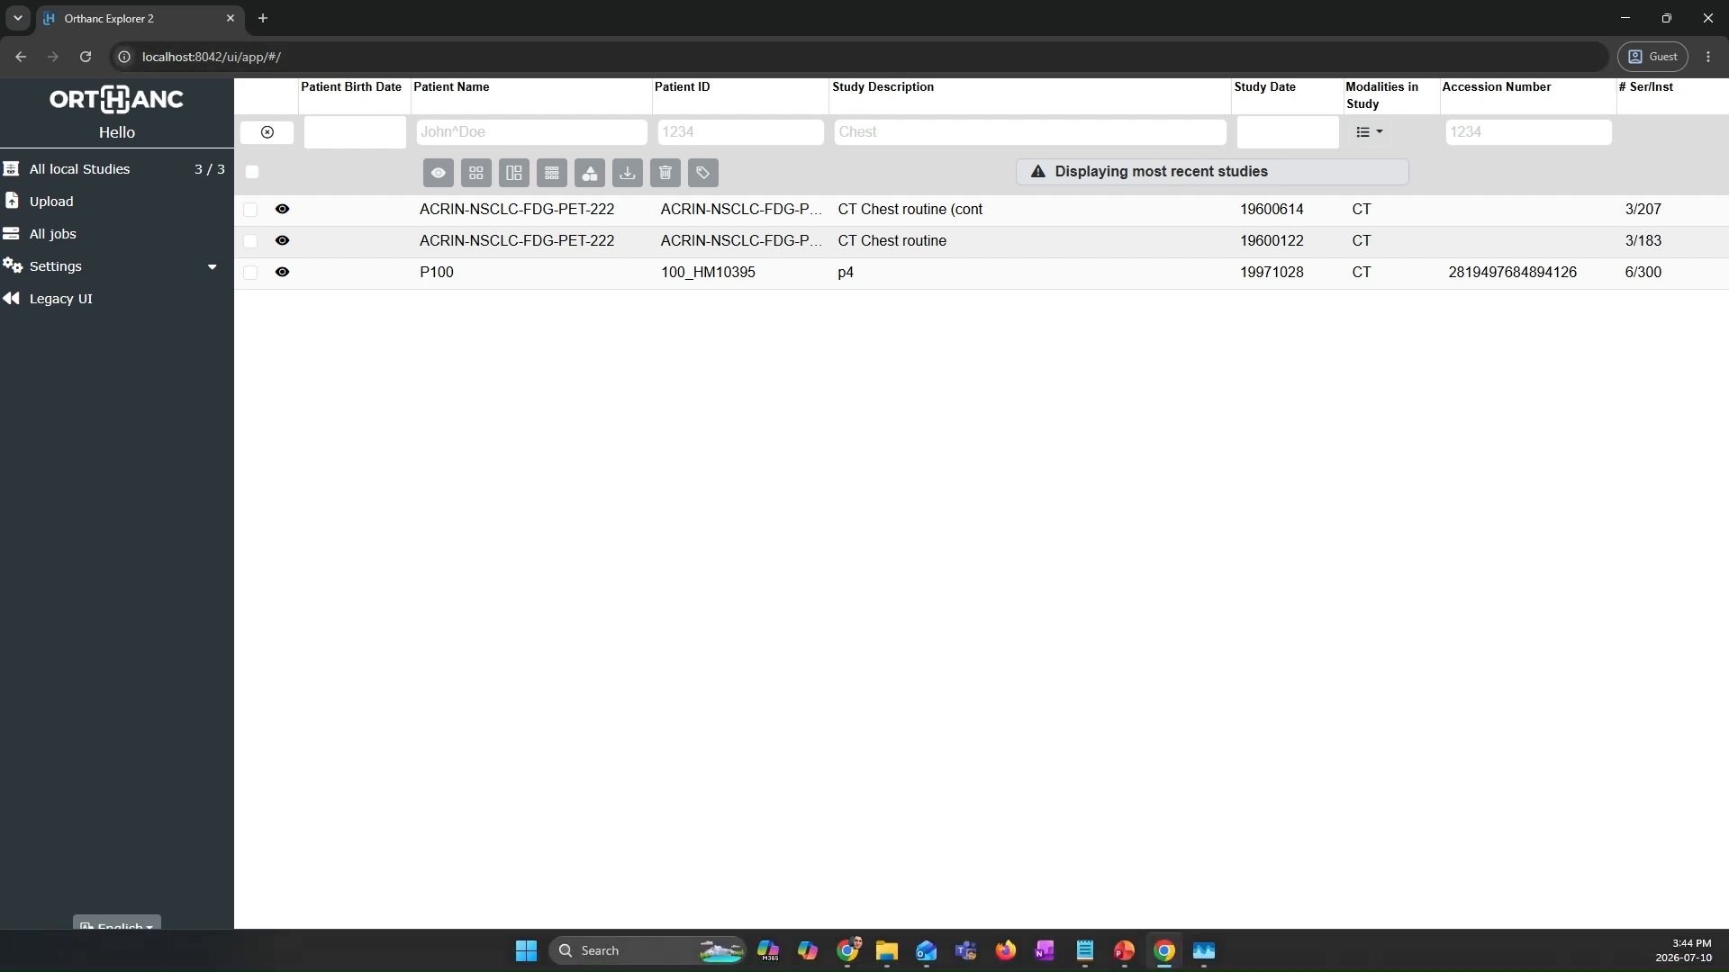
Step: Return to orthanc.json in Notepad and examine DicomServerEnabled, DicomAet and DicomPort, comparing the DICOM port with the HttpPort value
mouse_move(1087, 960)
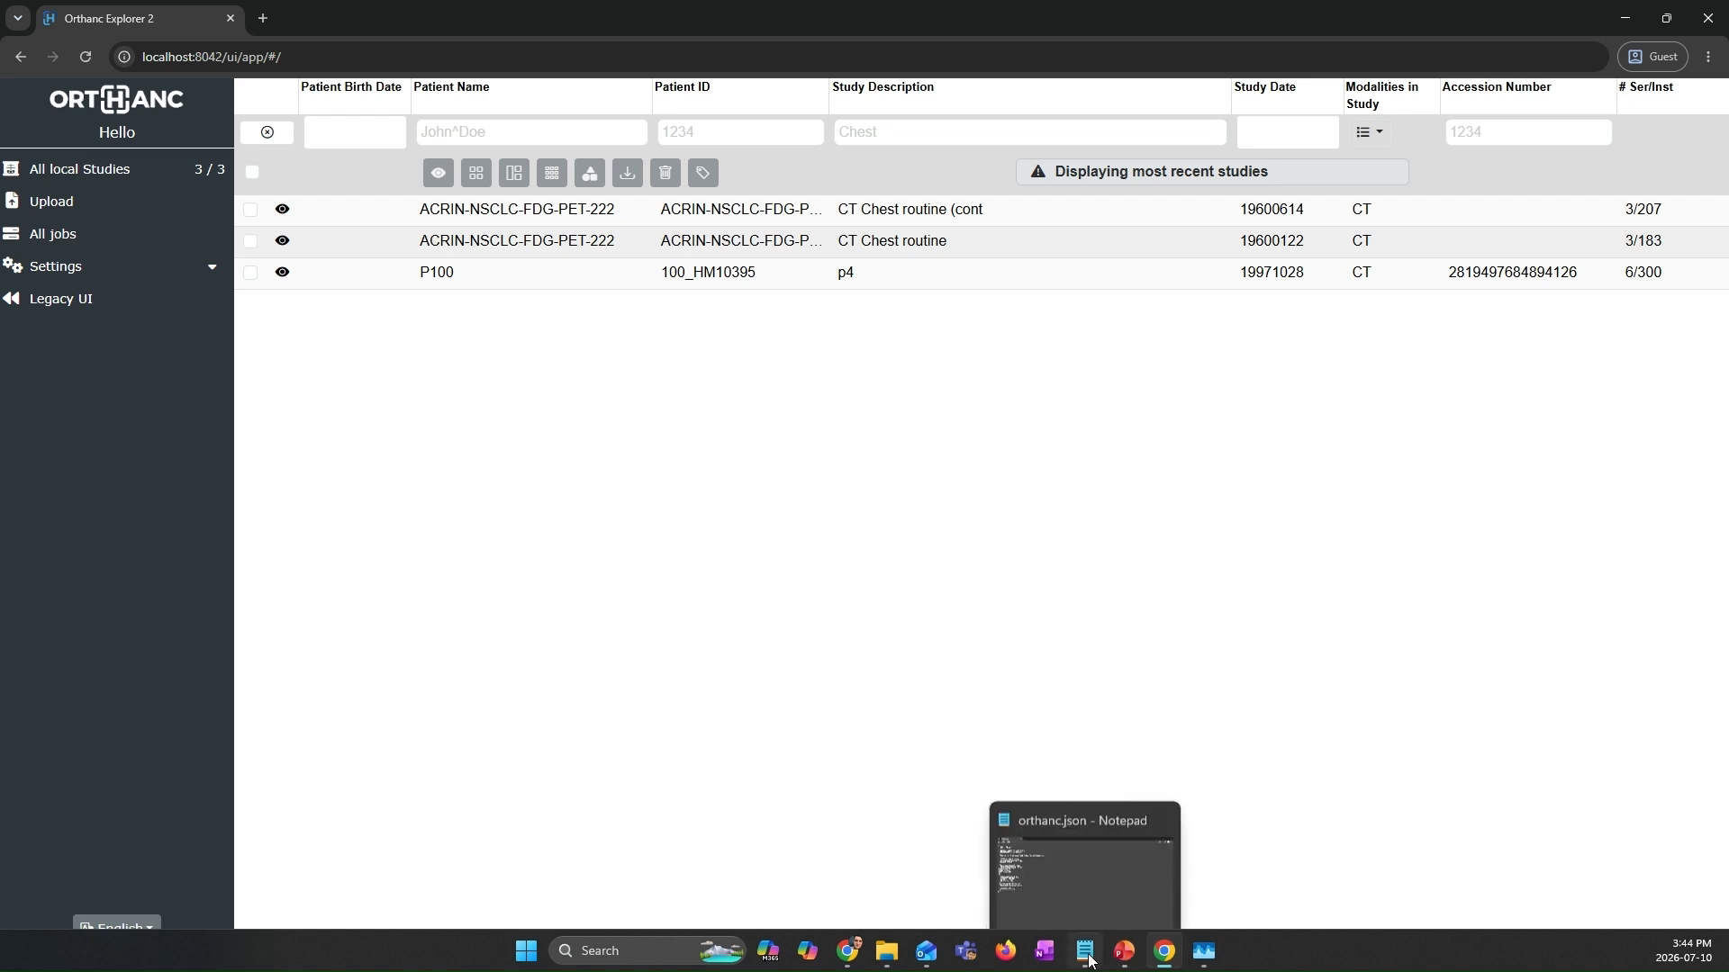
left_click(1094, 870)
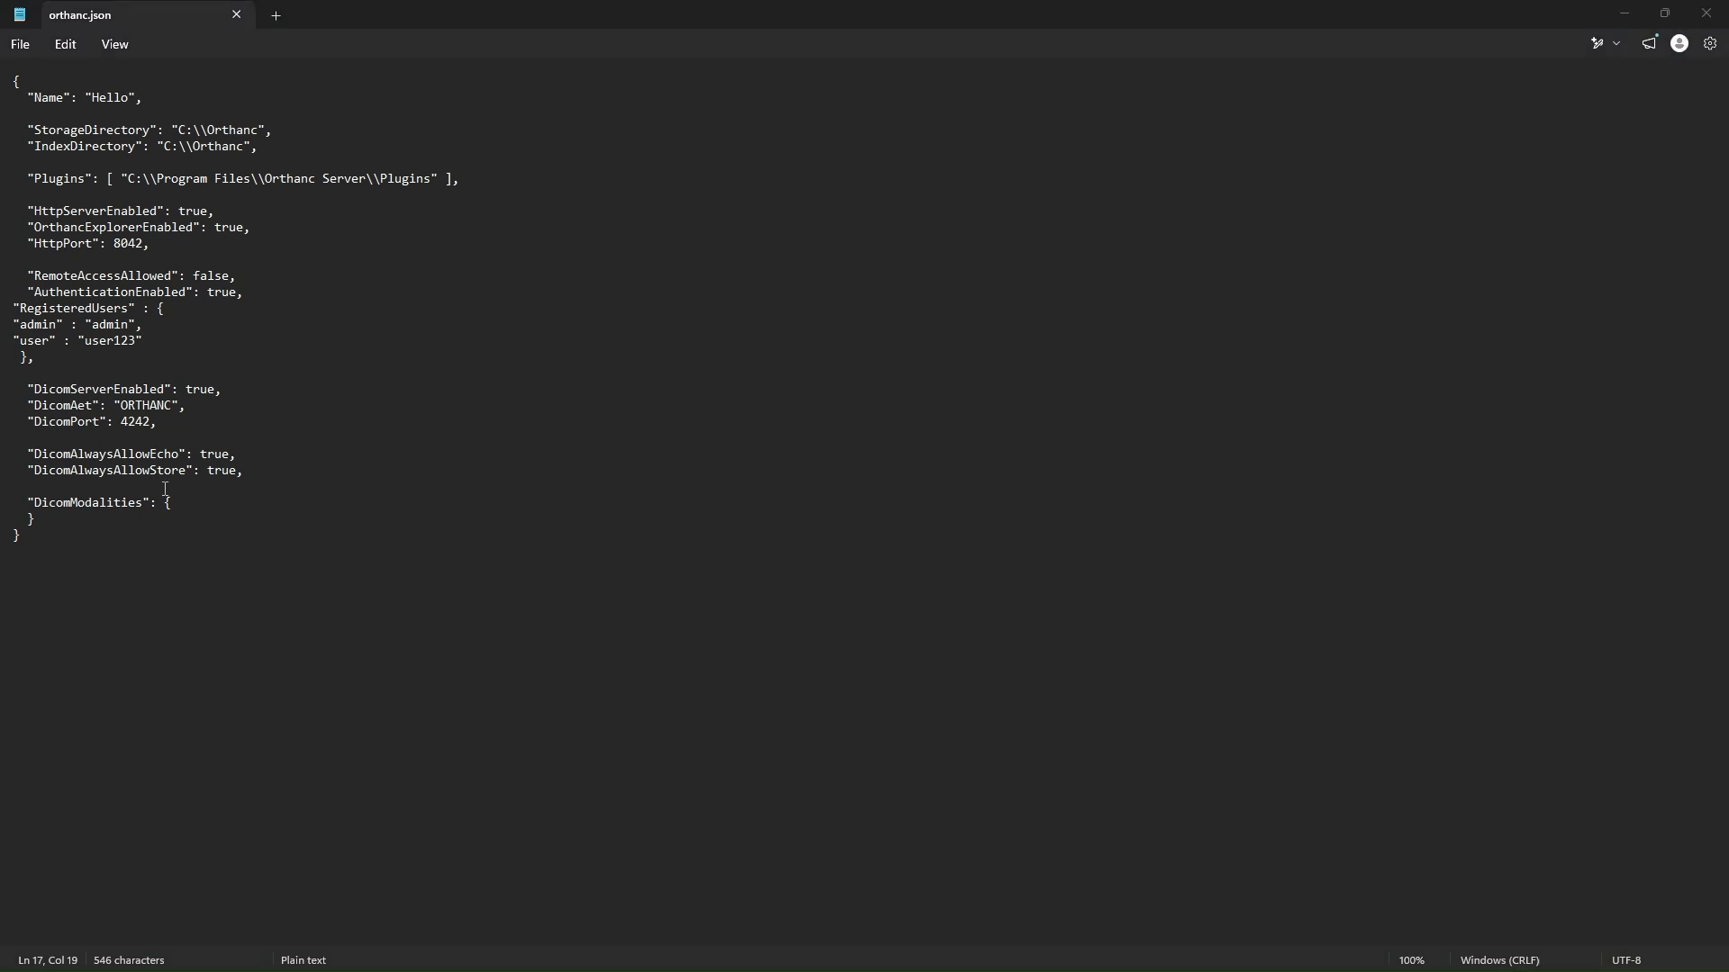
left_click_drag(23, 384, 216, 422)
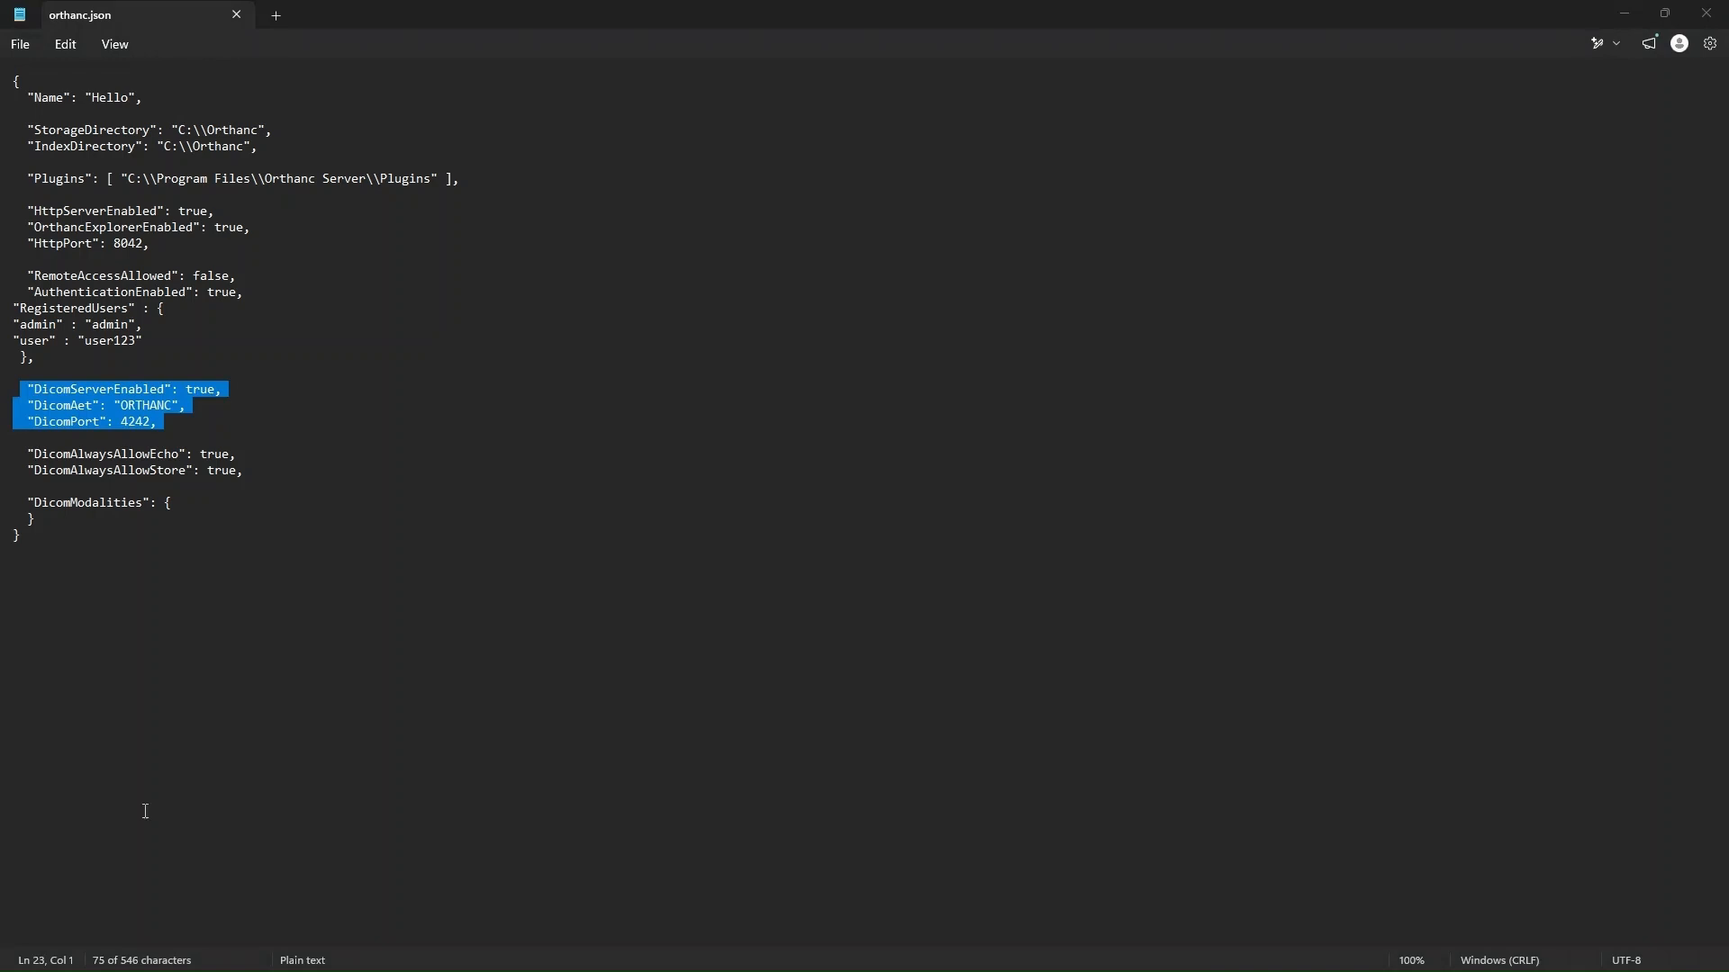
left_click(38, 385)
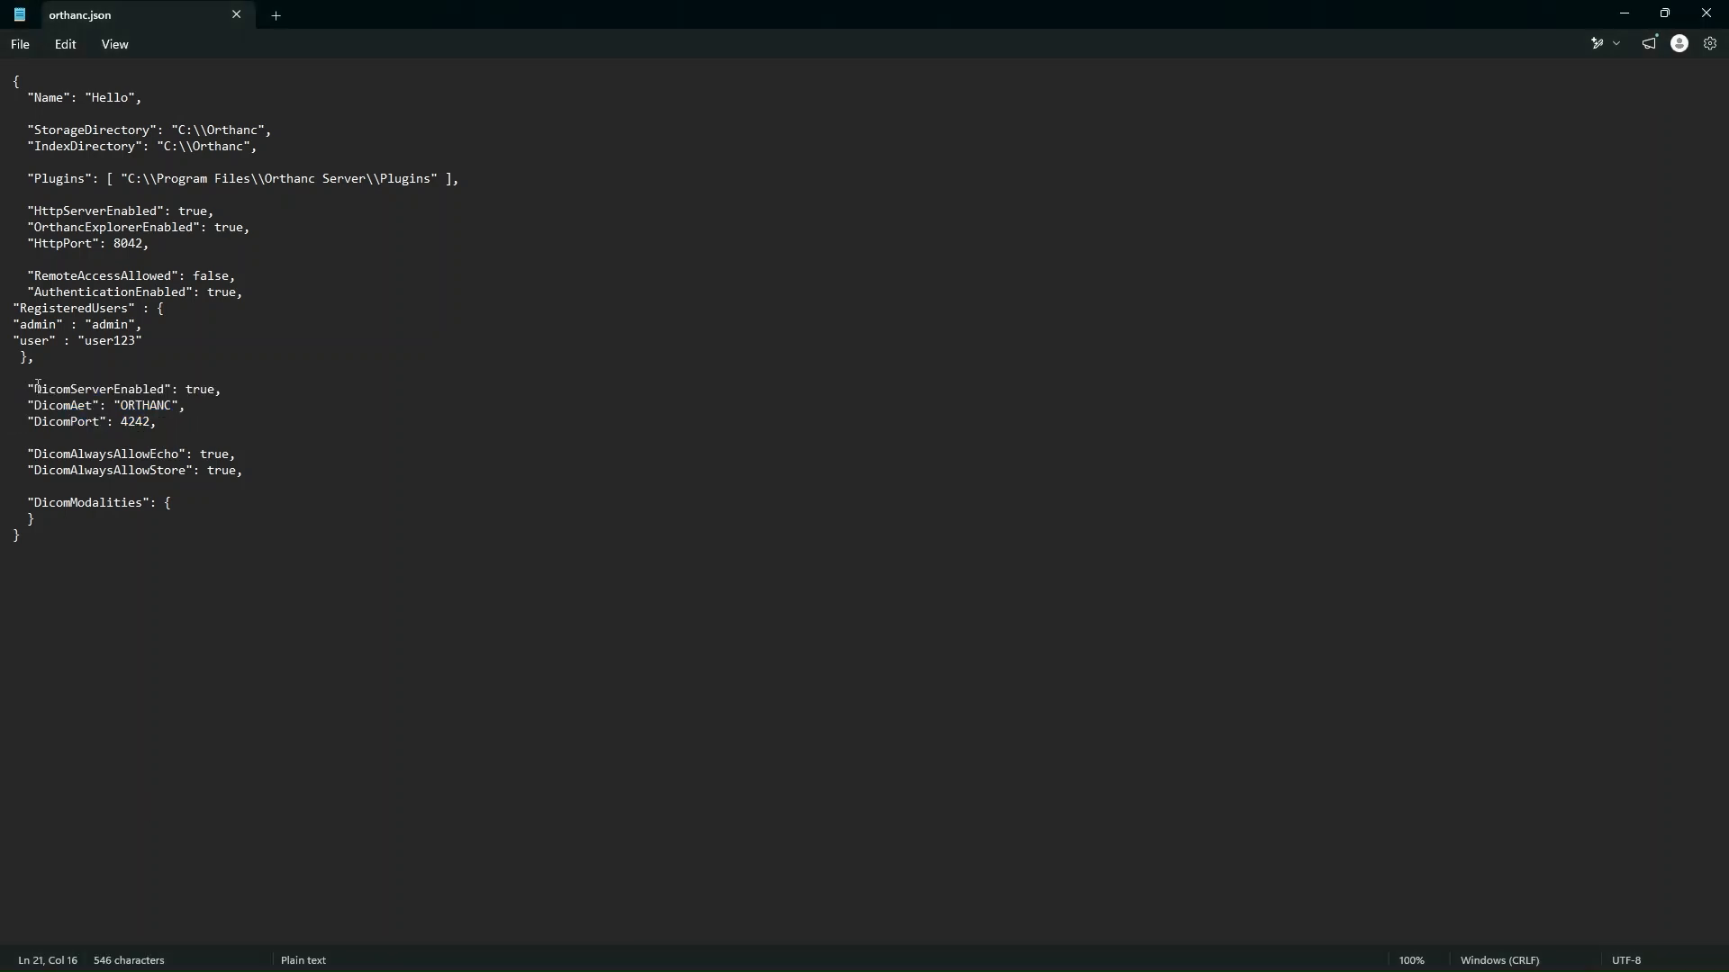
left_click_drag(28, 389, 177, 386)
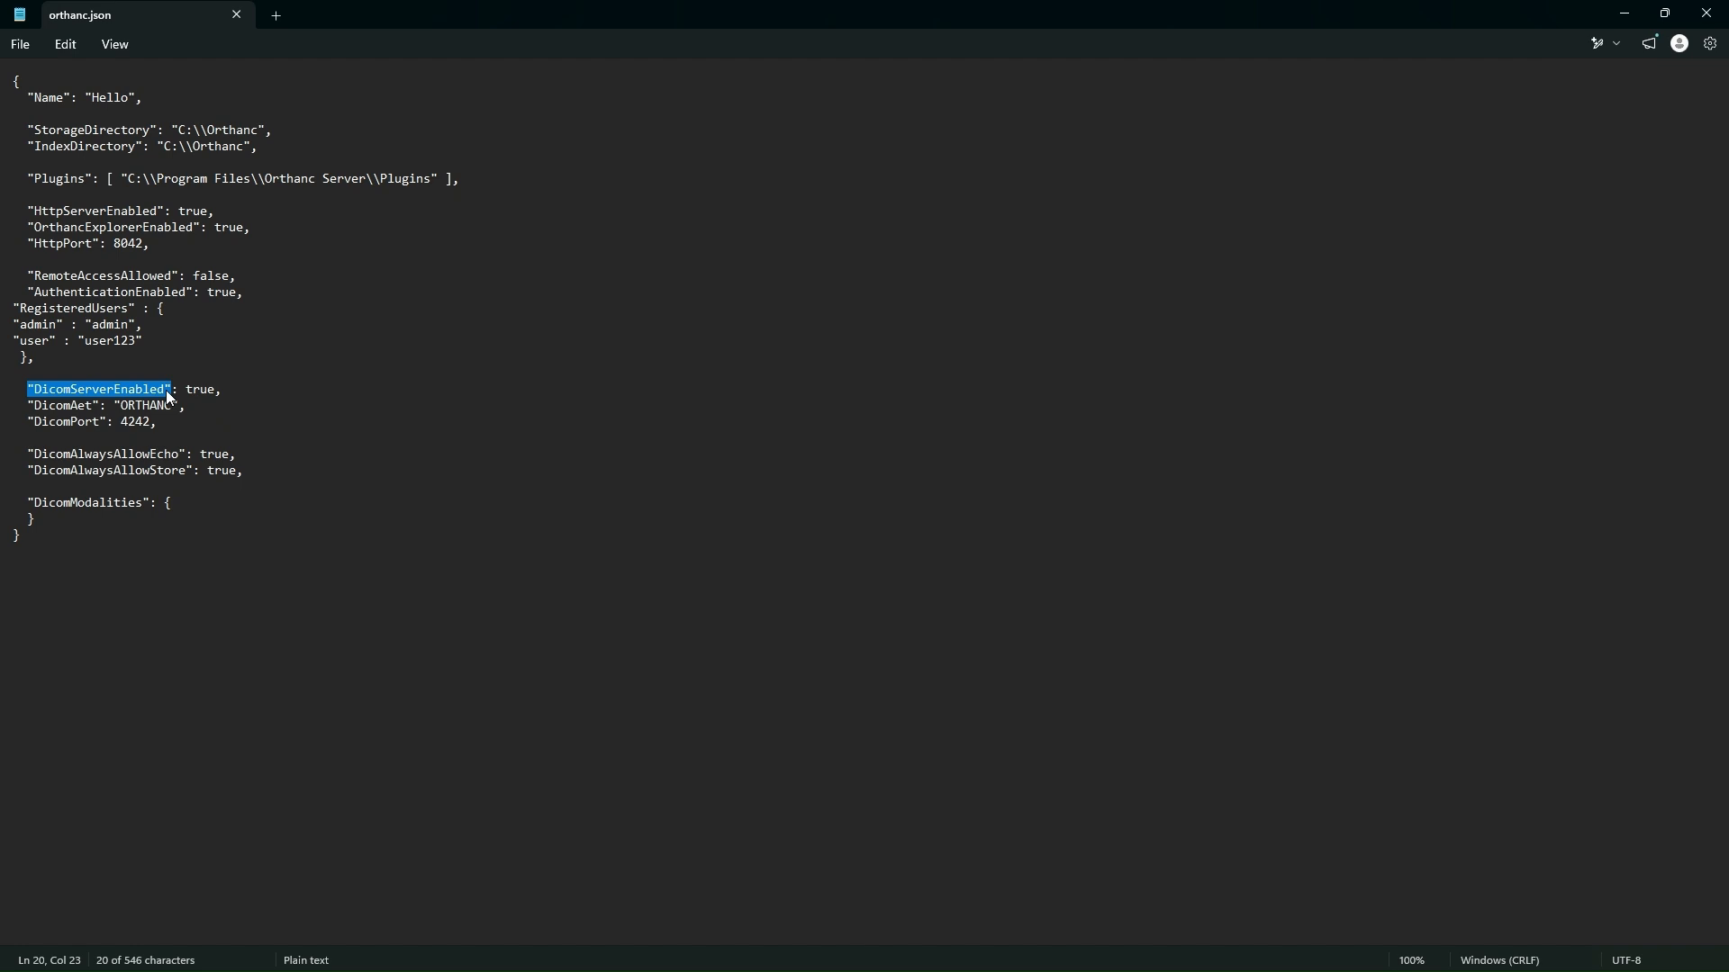
left_click(51, 404)
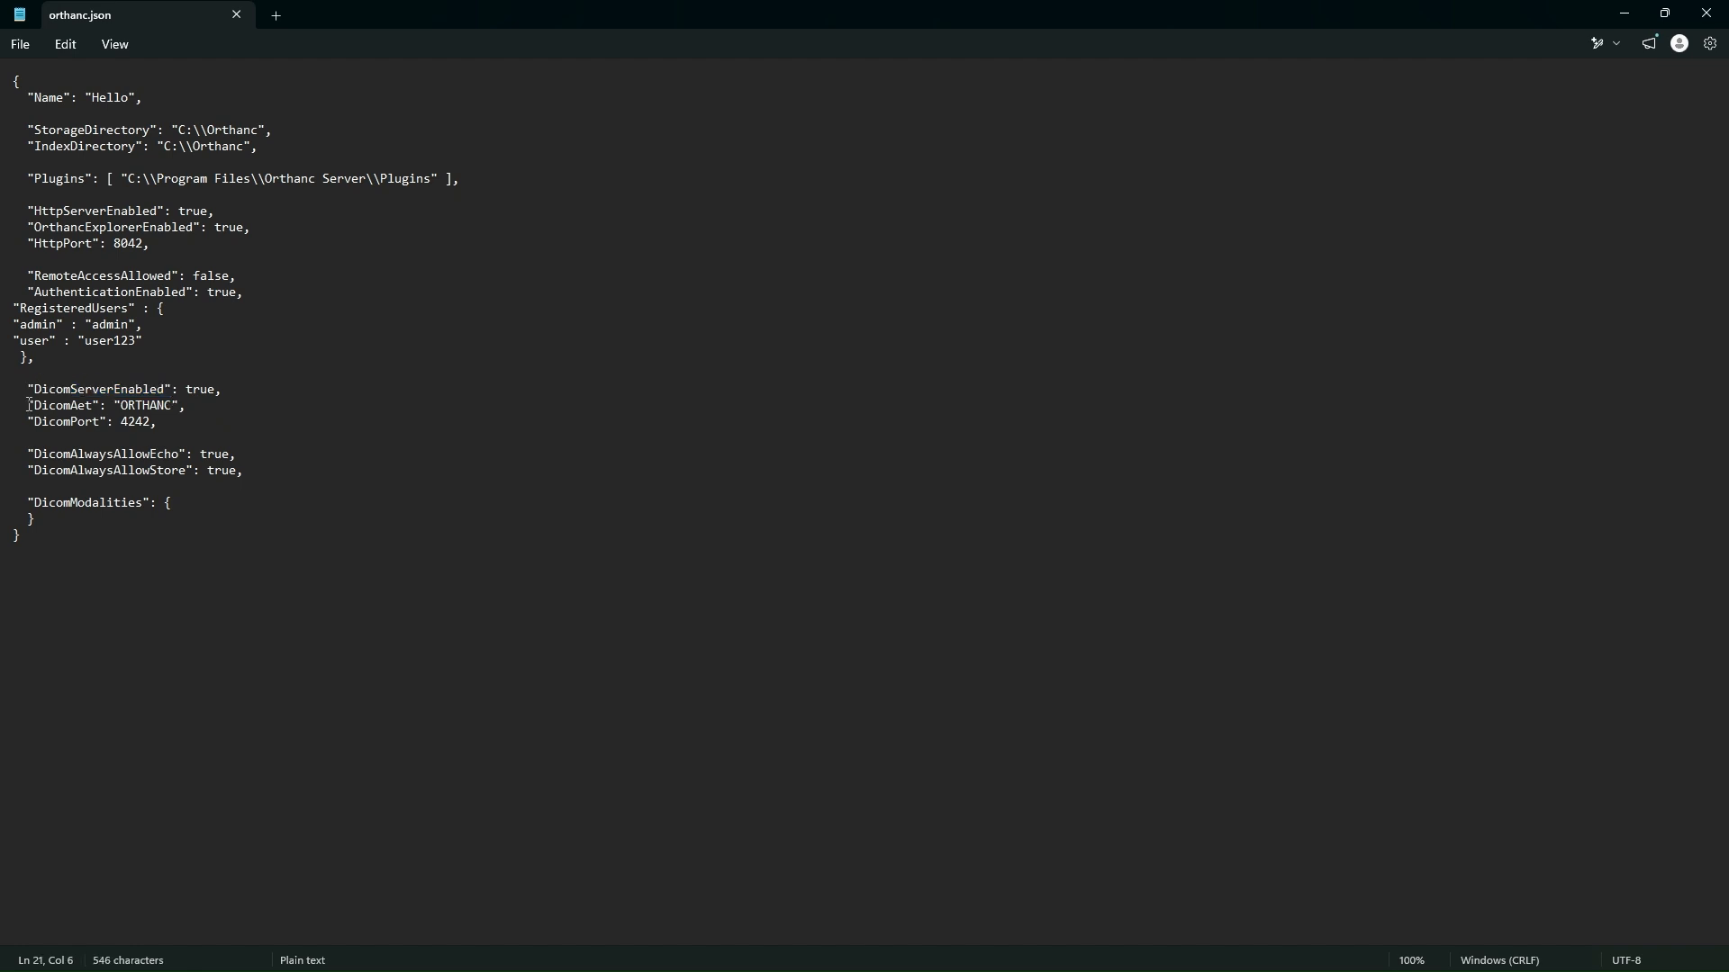
left_click_drag(30, 405, 98, 408)
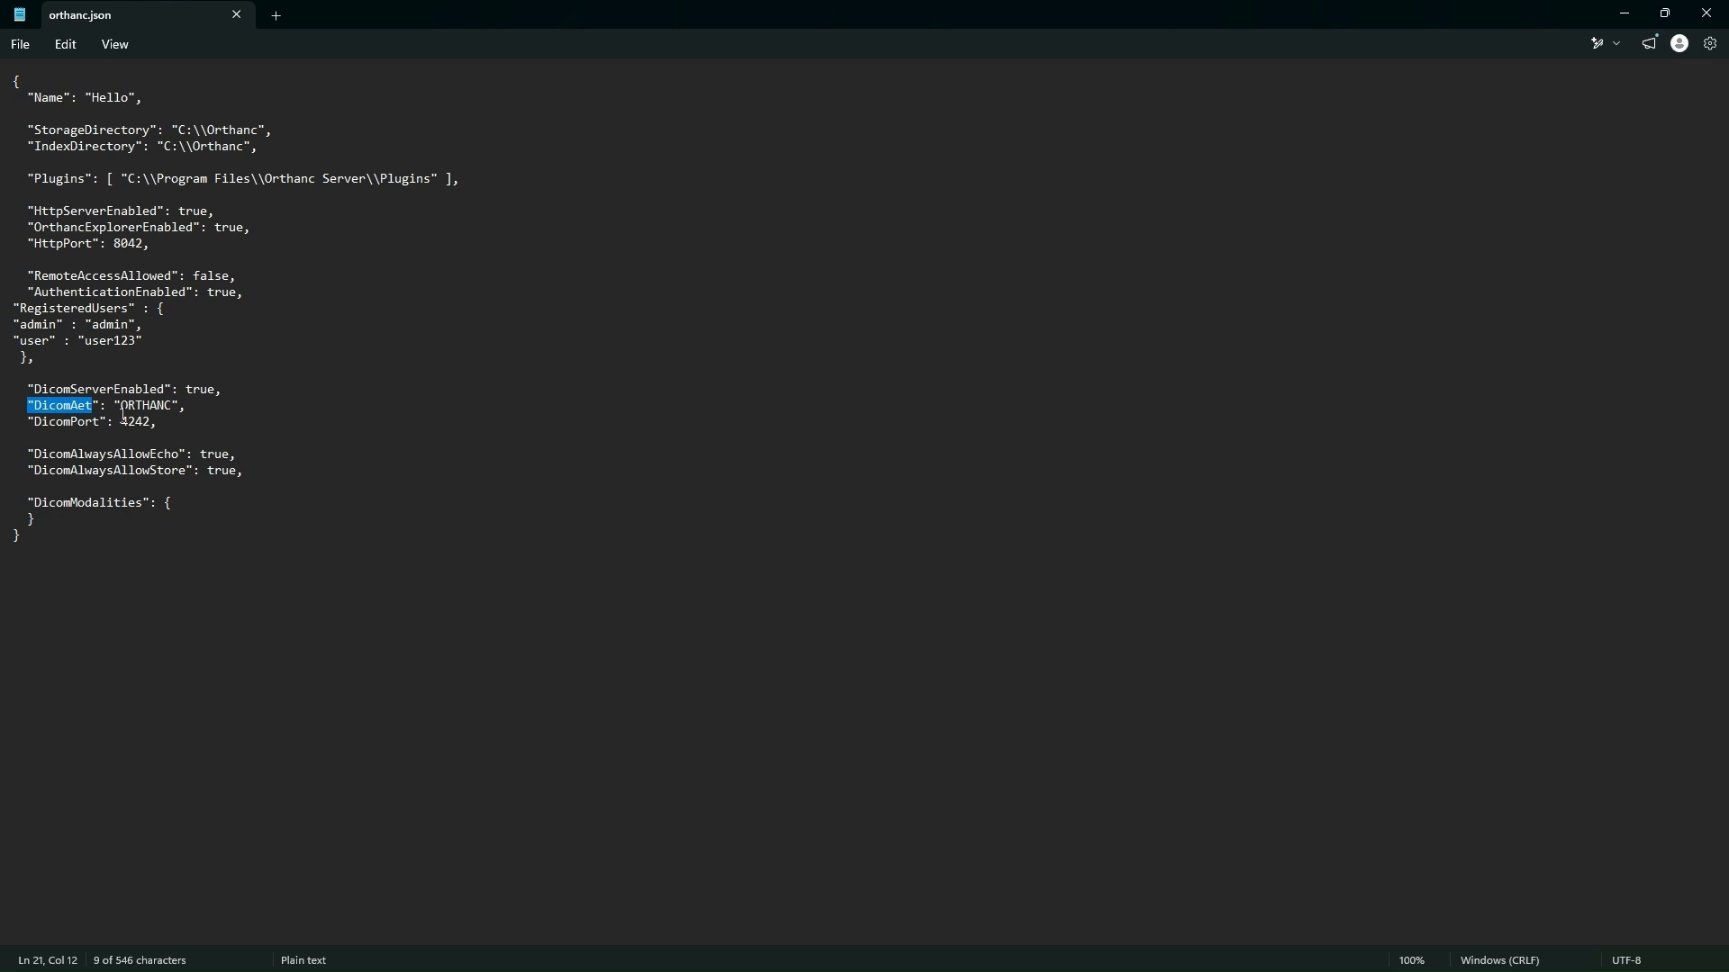
left_click_drag(26, 421, 110, 426)
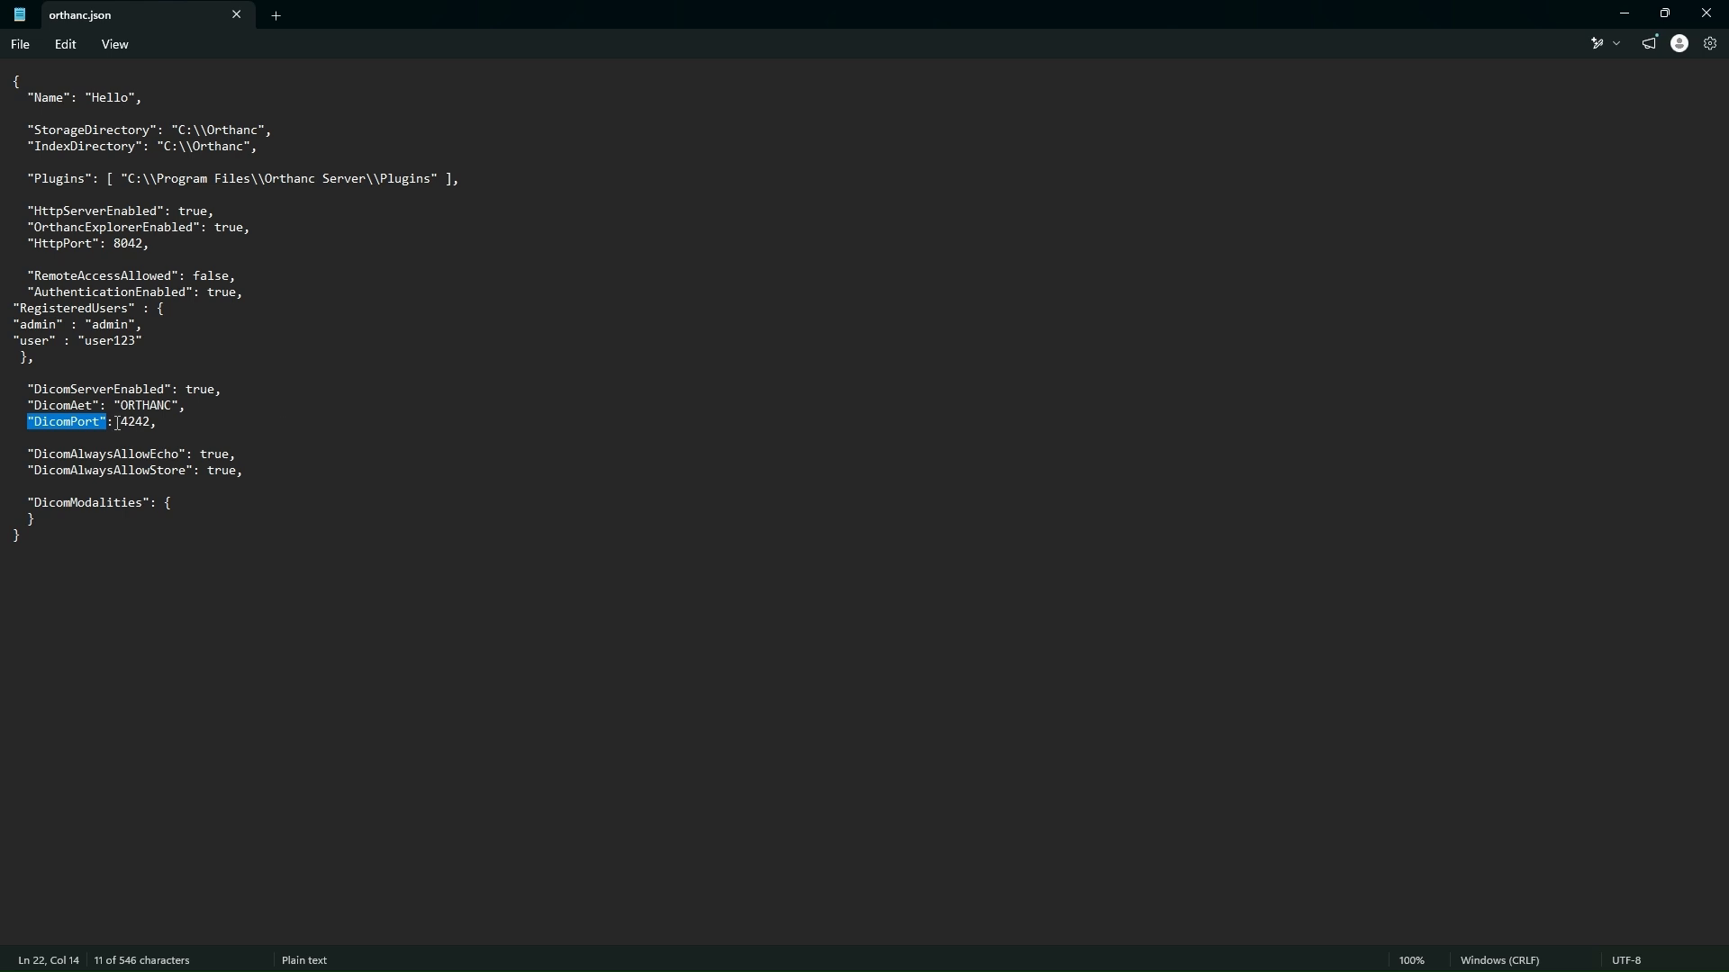
left_click_drag(120, 423, 155, 426)
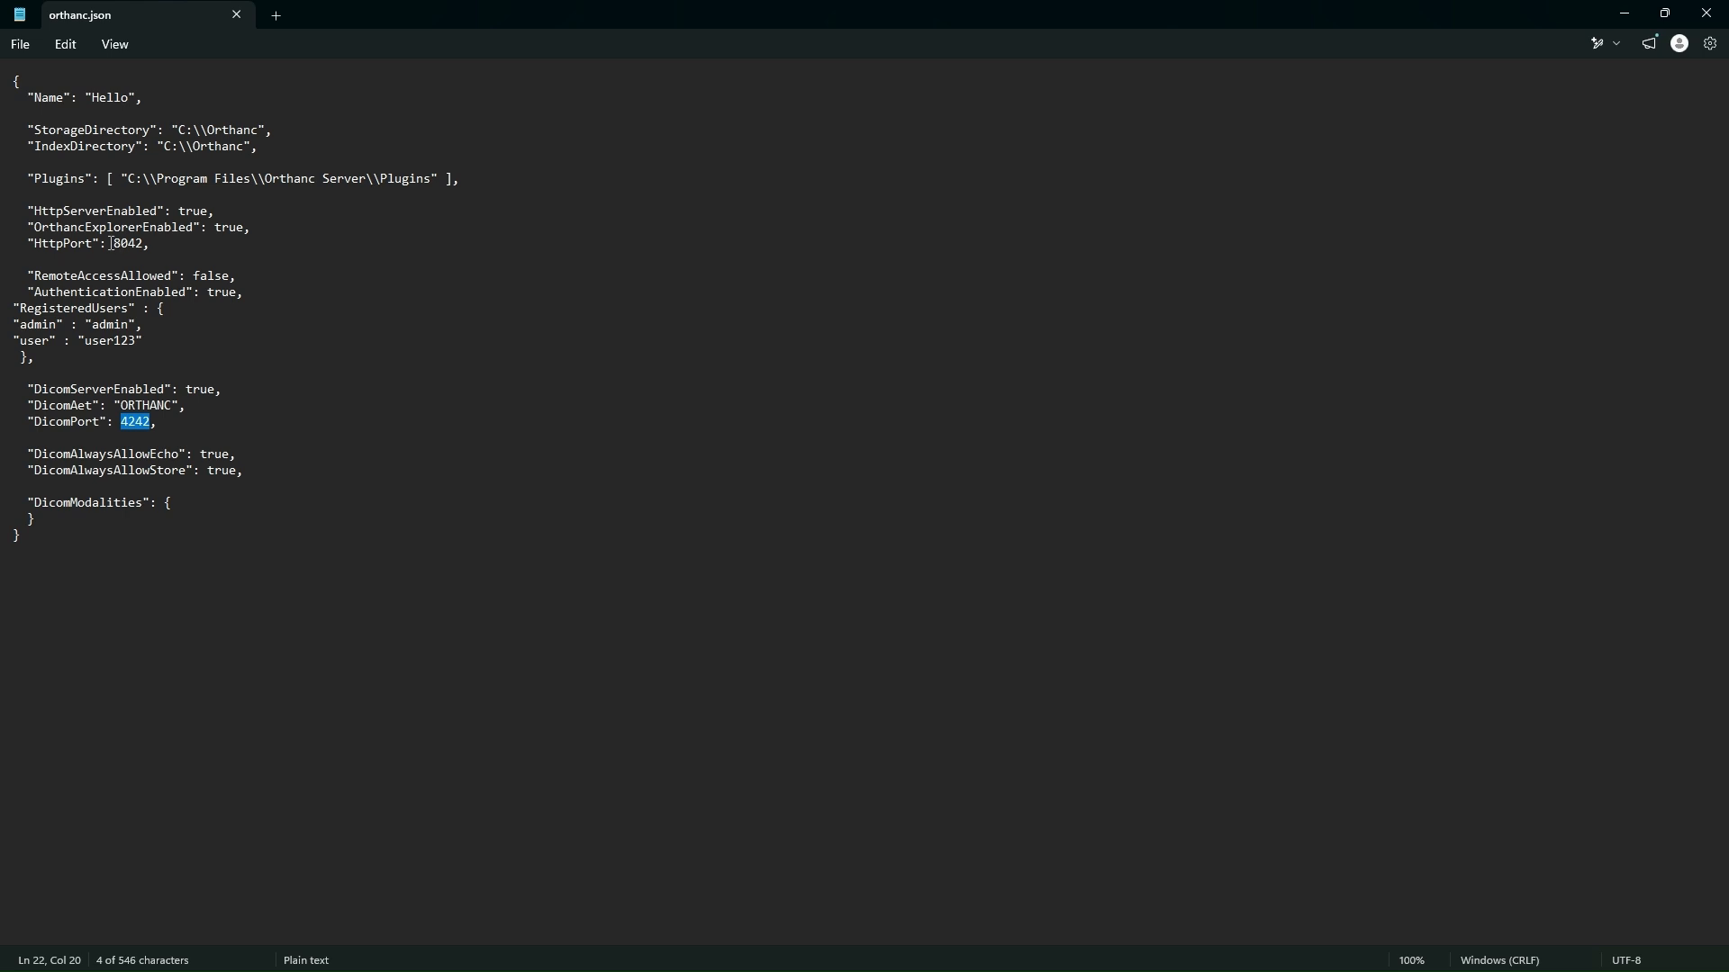
left_click(115, 243)
left_click_drag(115, 243, 147, 243)
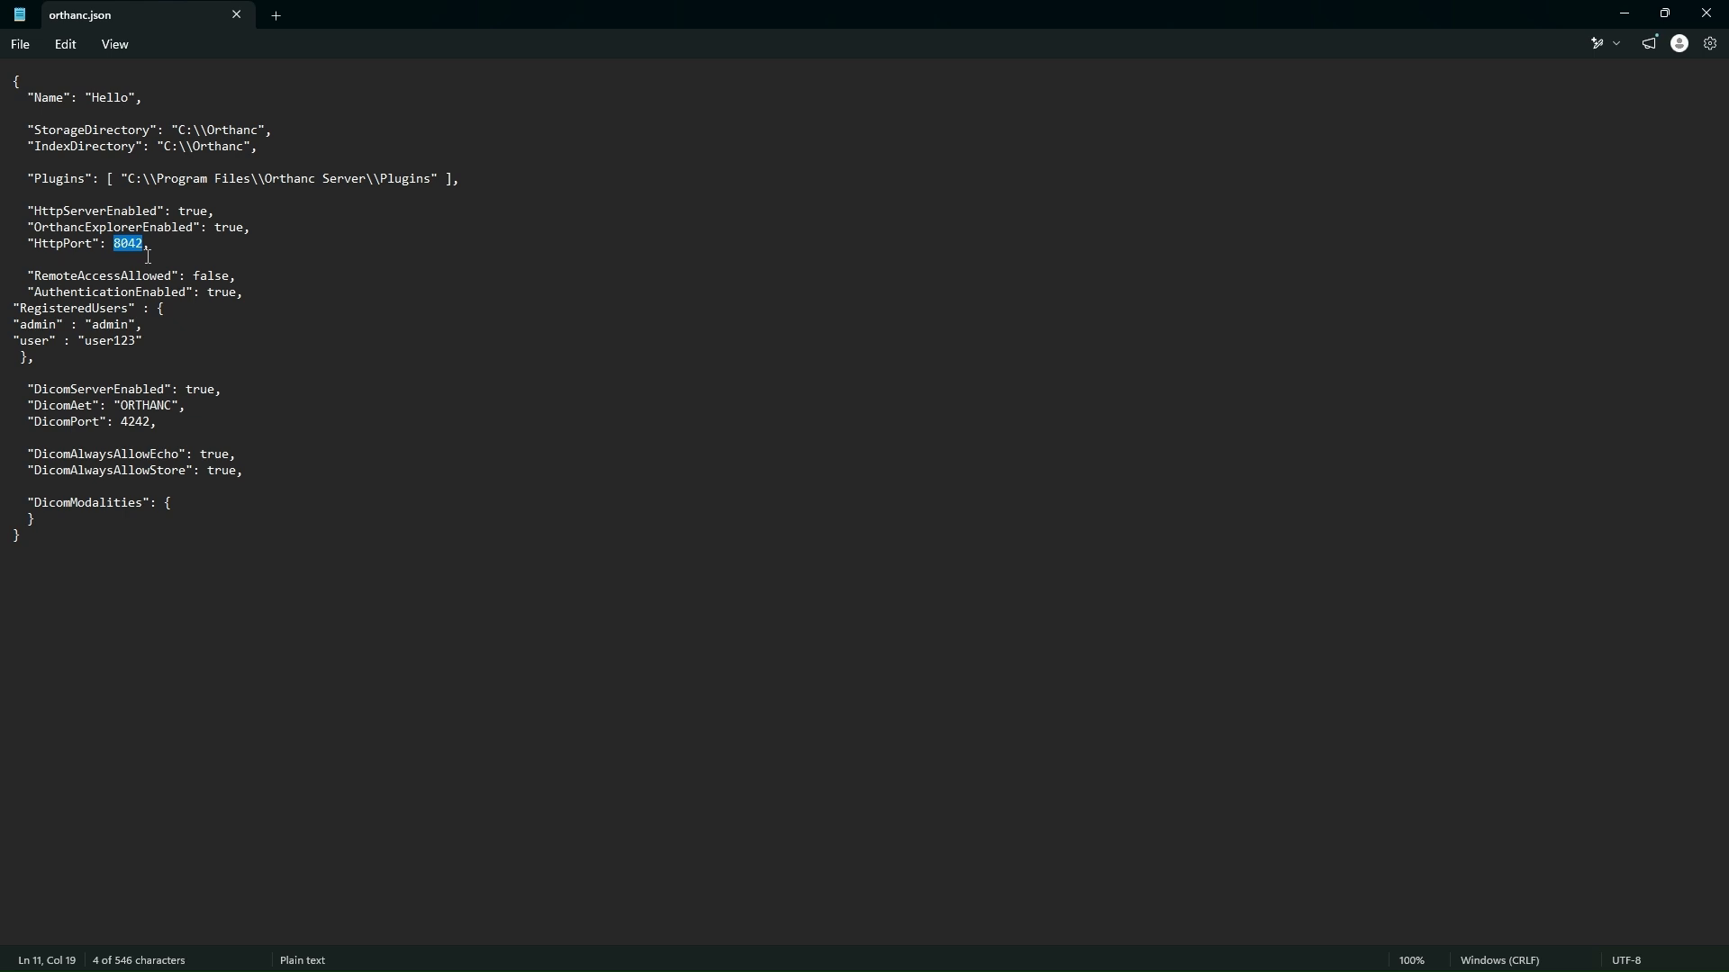
Step: Examine the DicomPort, DicomAlwaysAllowEcho and DicomAlwaysAllowStore settings in orthanc.json
left_click_drag(121, 422, 158, 424)
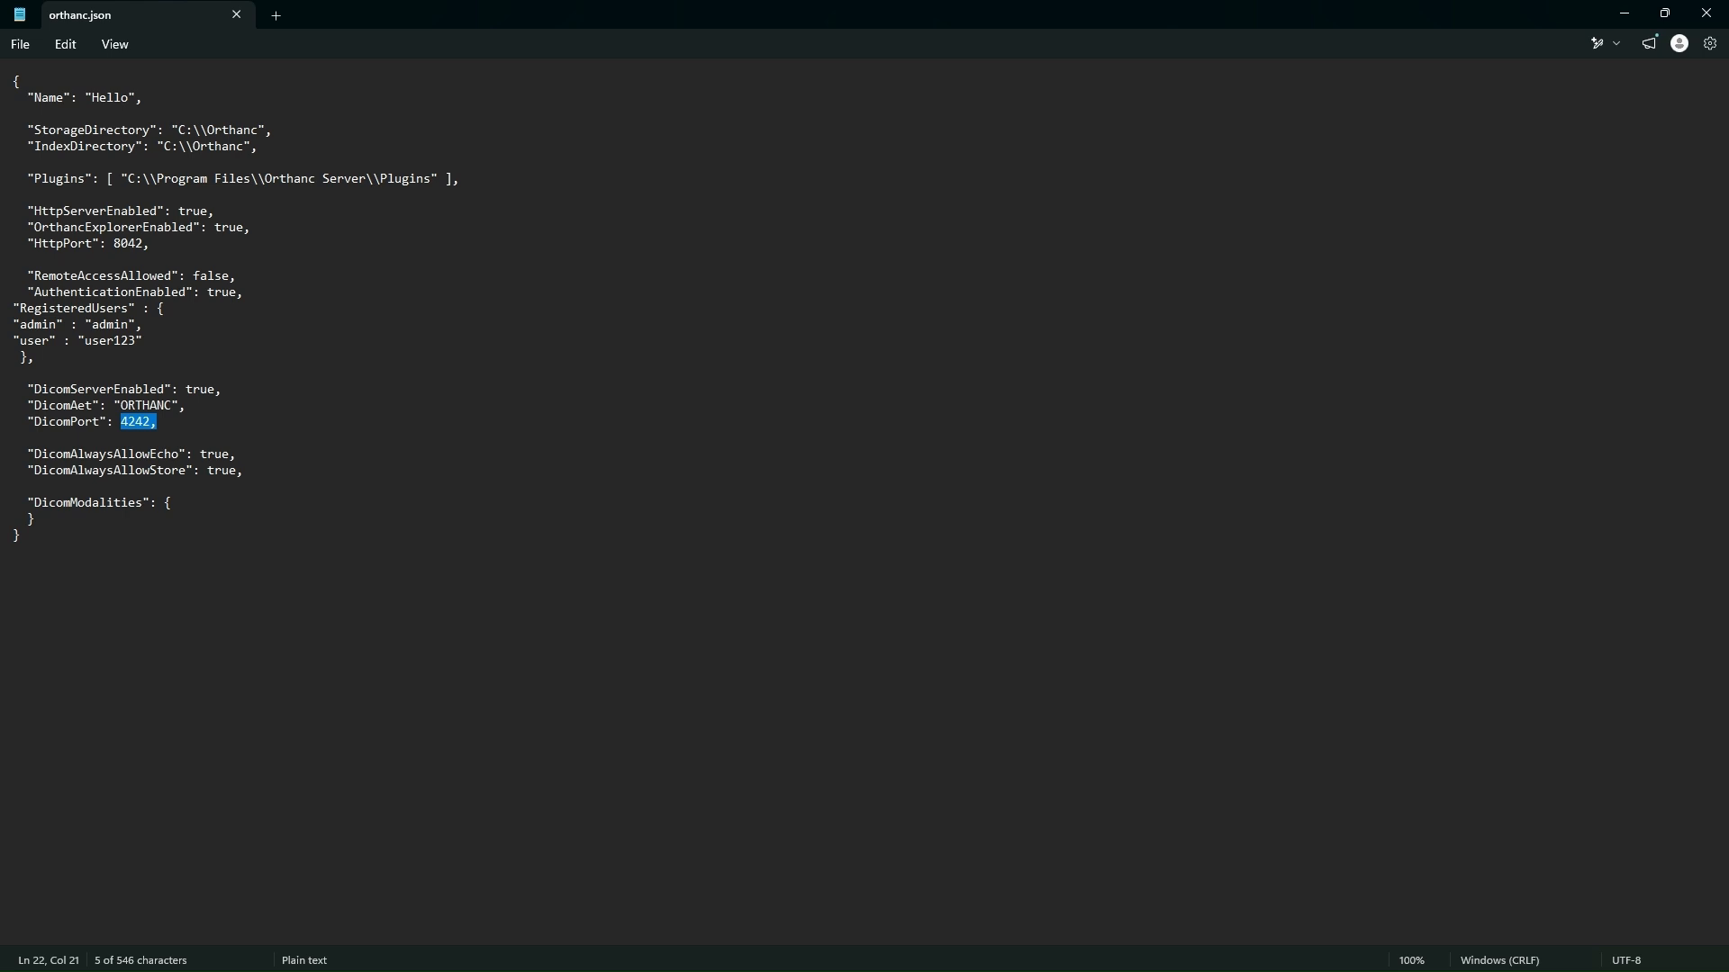
left_click(56, 468)
left_click_drag(29, 446, 246, 477)
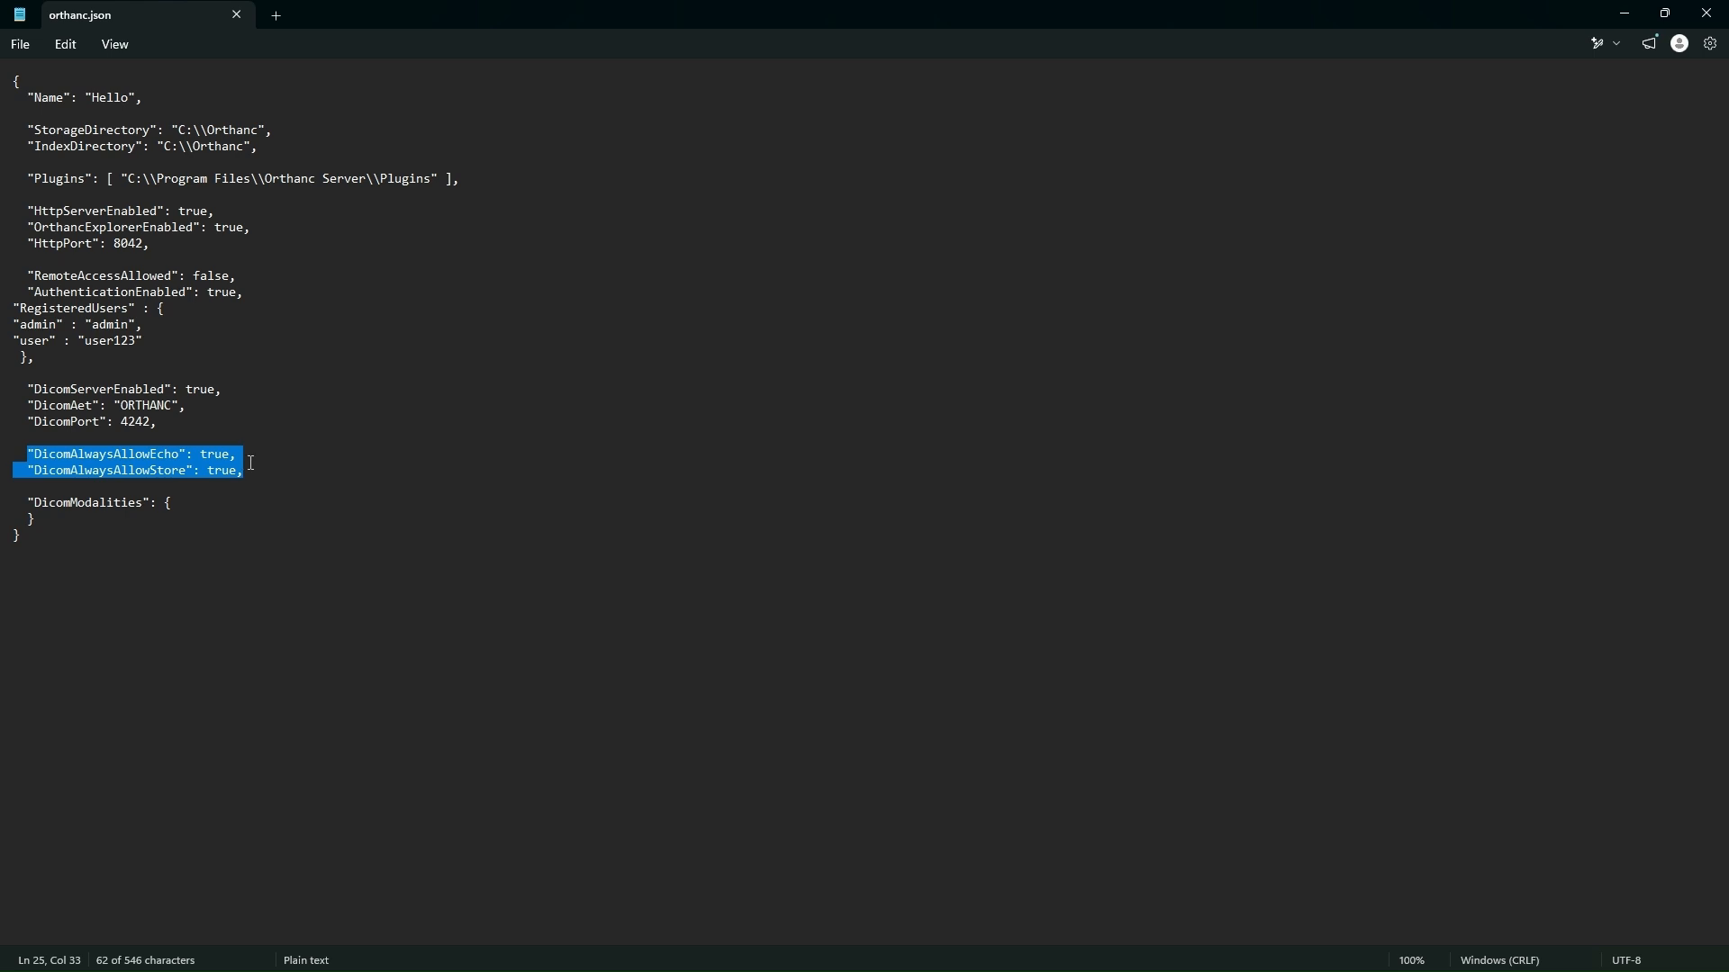
left_click(257, 454)
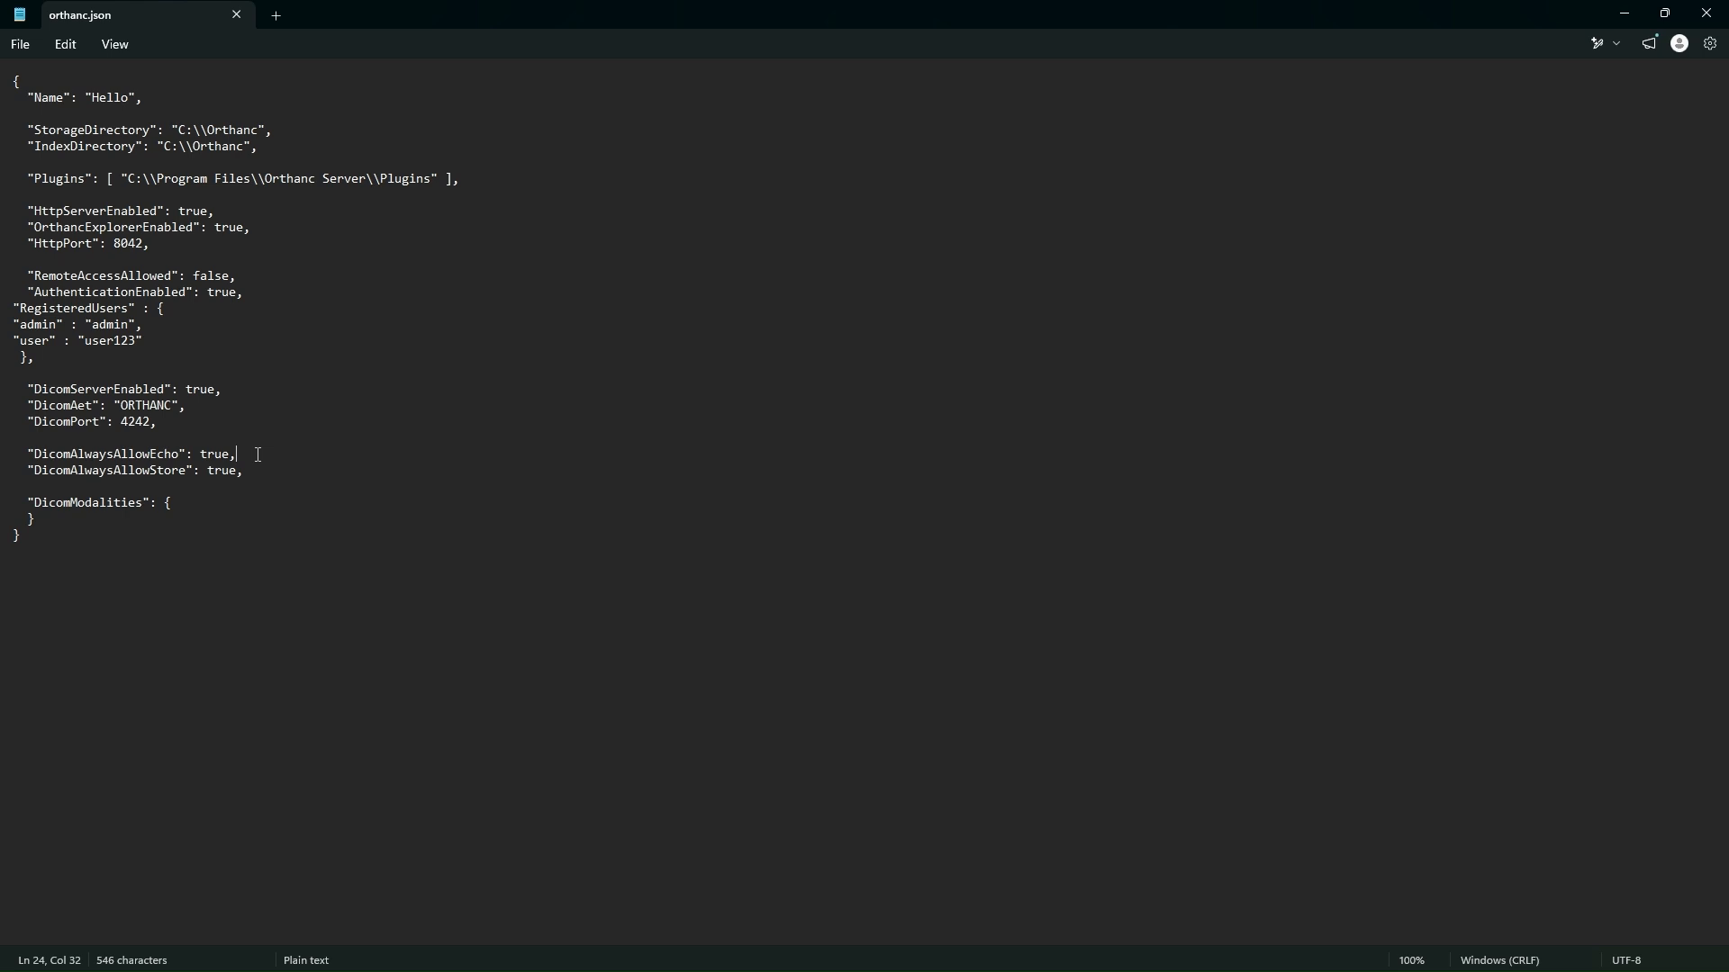
left_click(29, 453)
left_click_drag(30, 451, 180, 459)
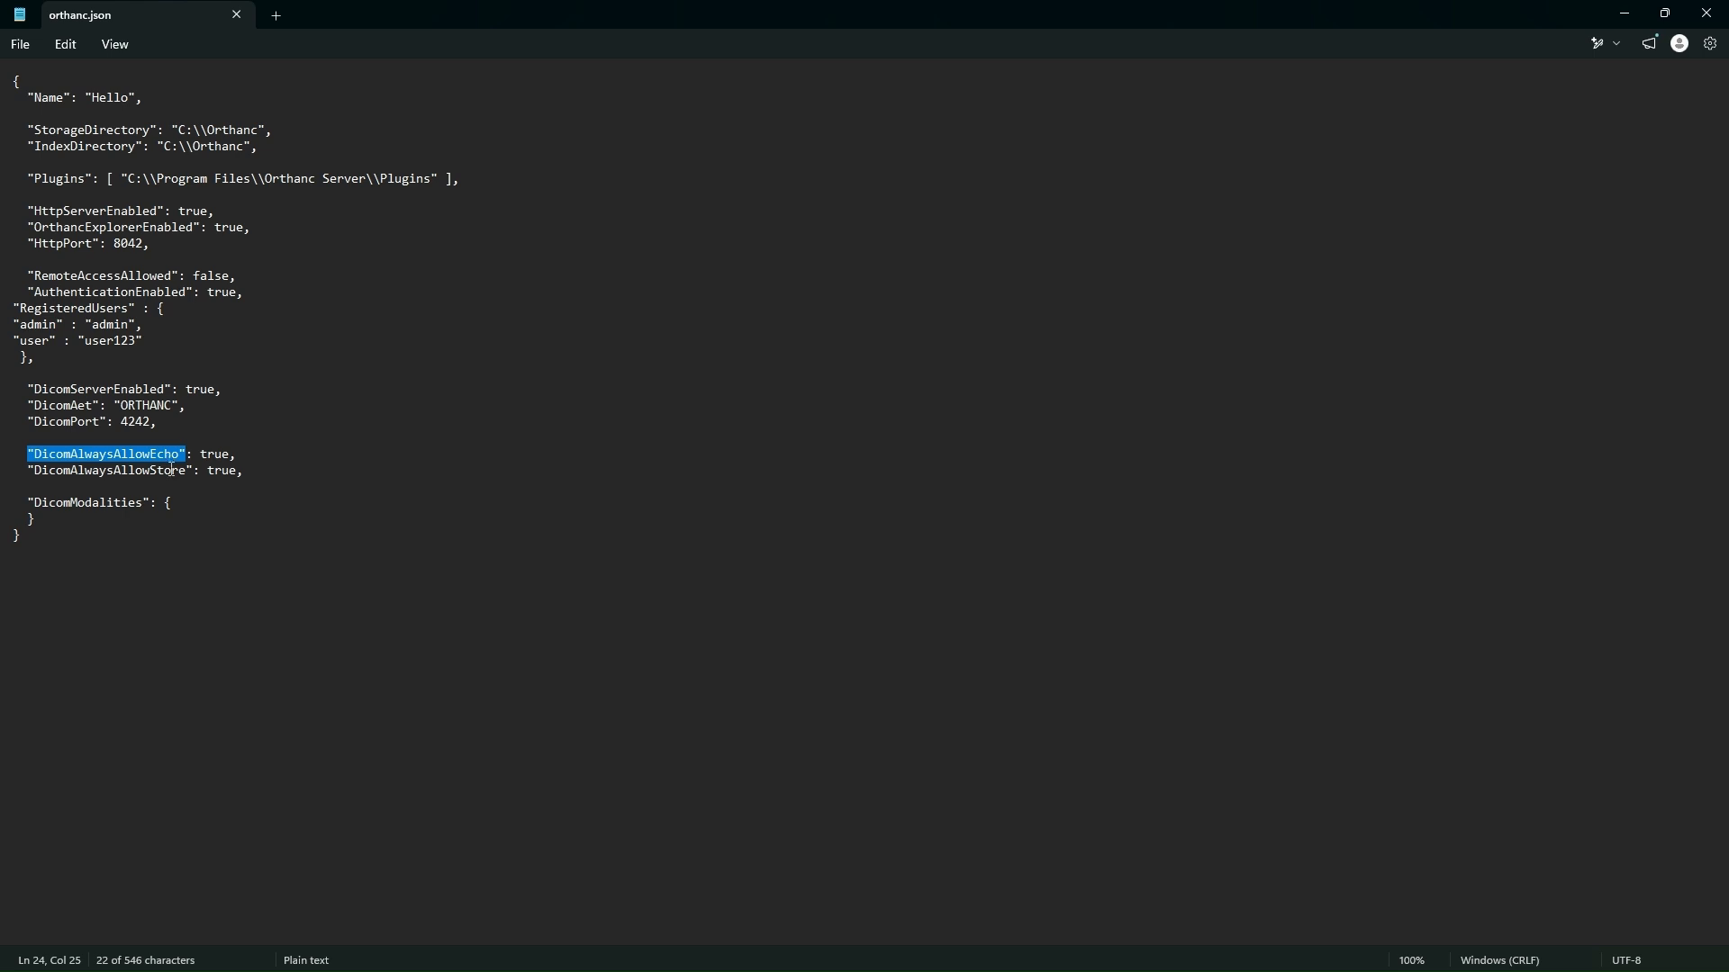
left_click(143, 470)
left_click_drag(28, 470, 197, 483)
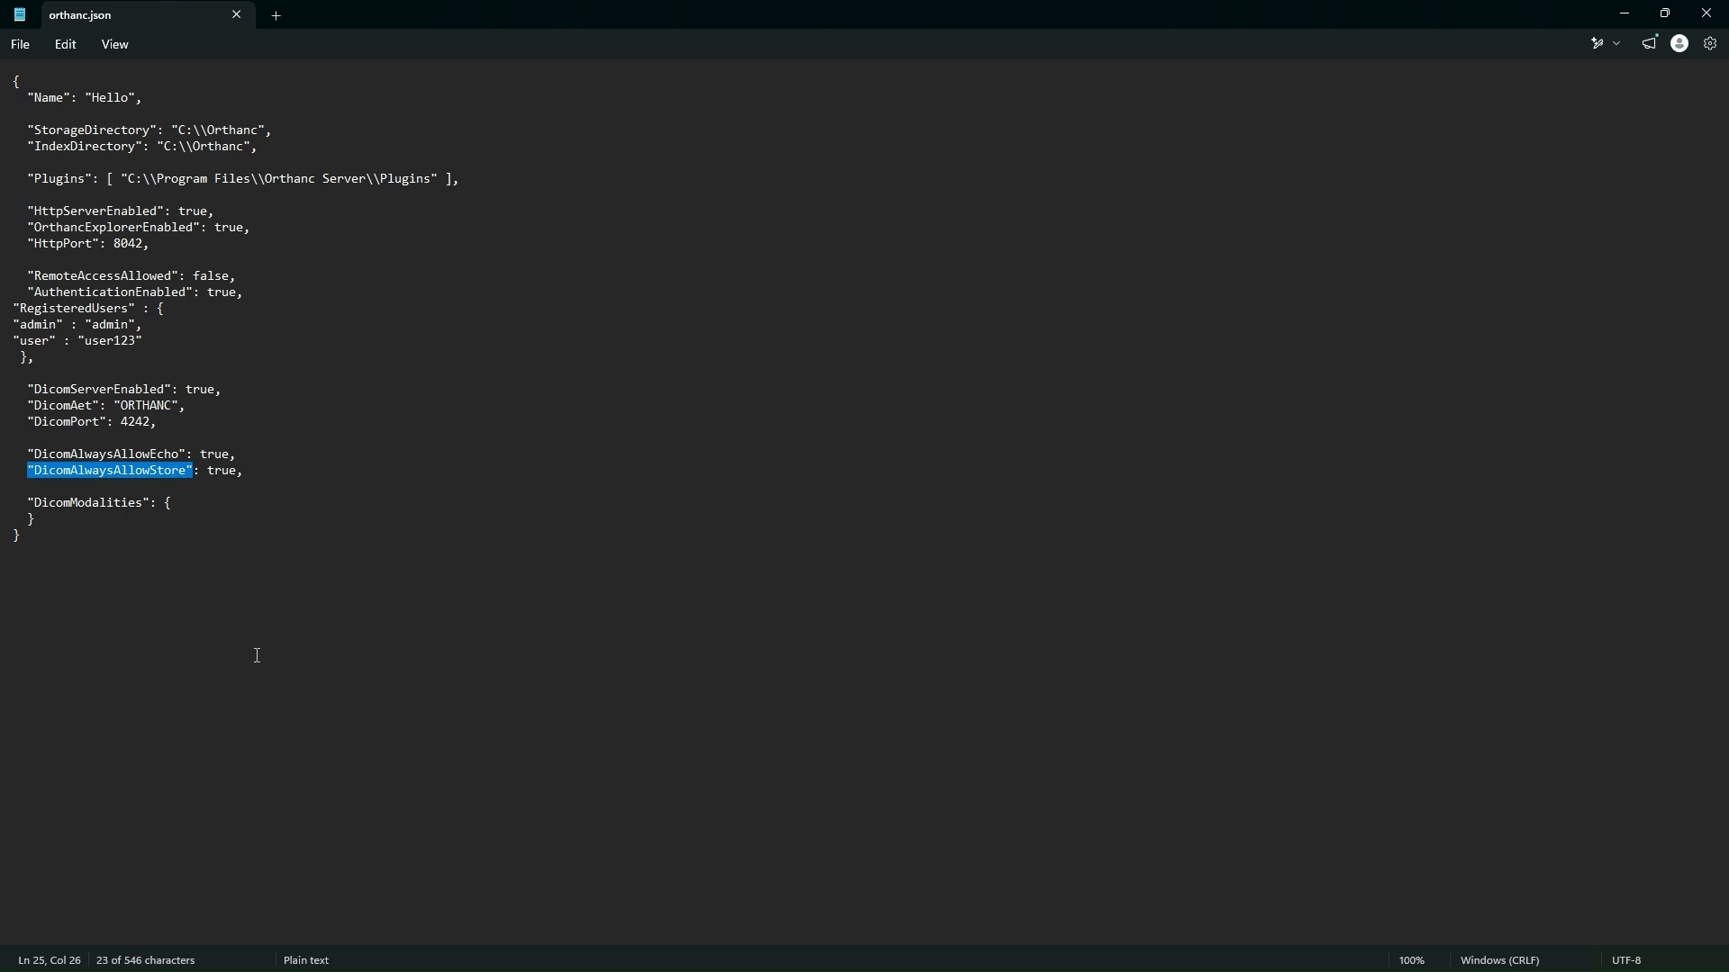
Step: Examine the DicomModalities block in orthanc.json, including its opening and closing braces
left_click_drag(29, 505, 149, 501)
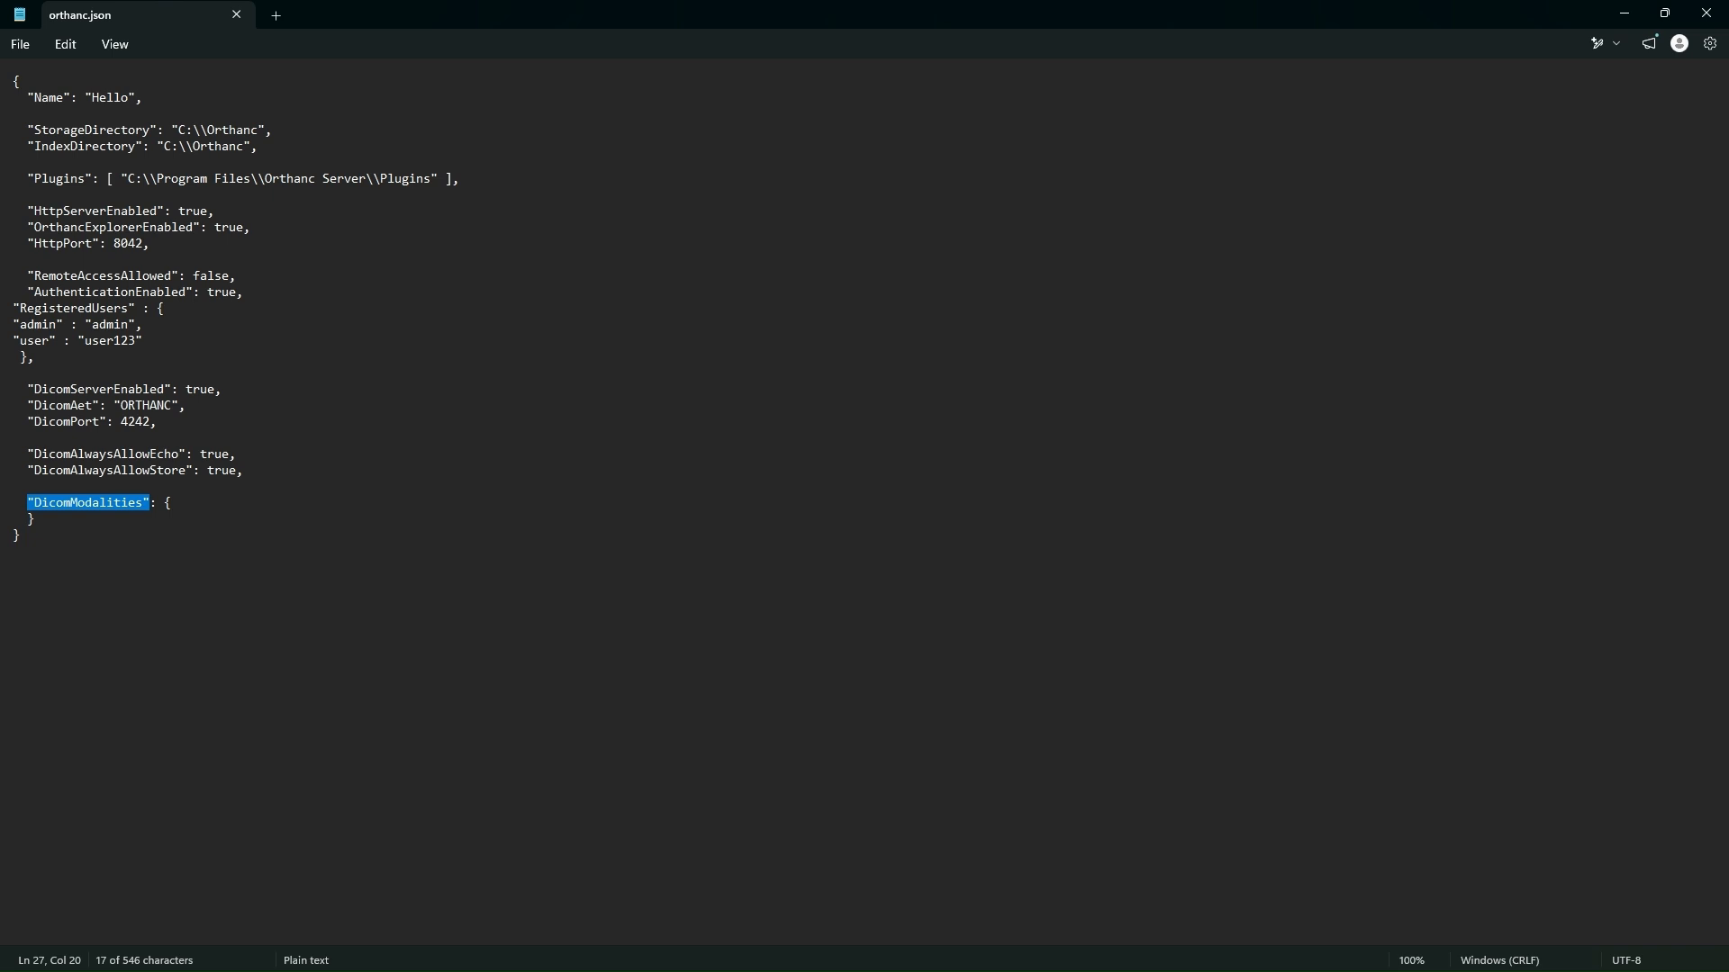
key("alt+Tab")
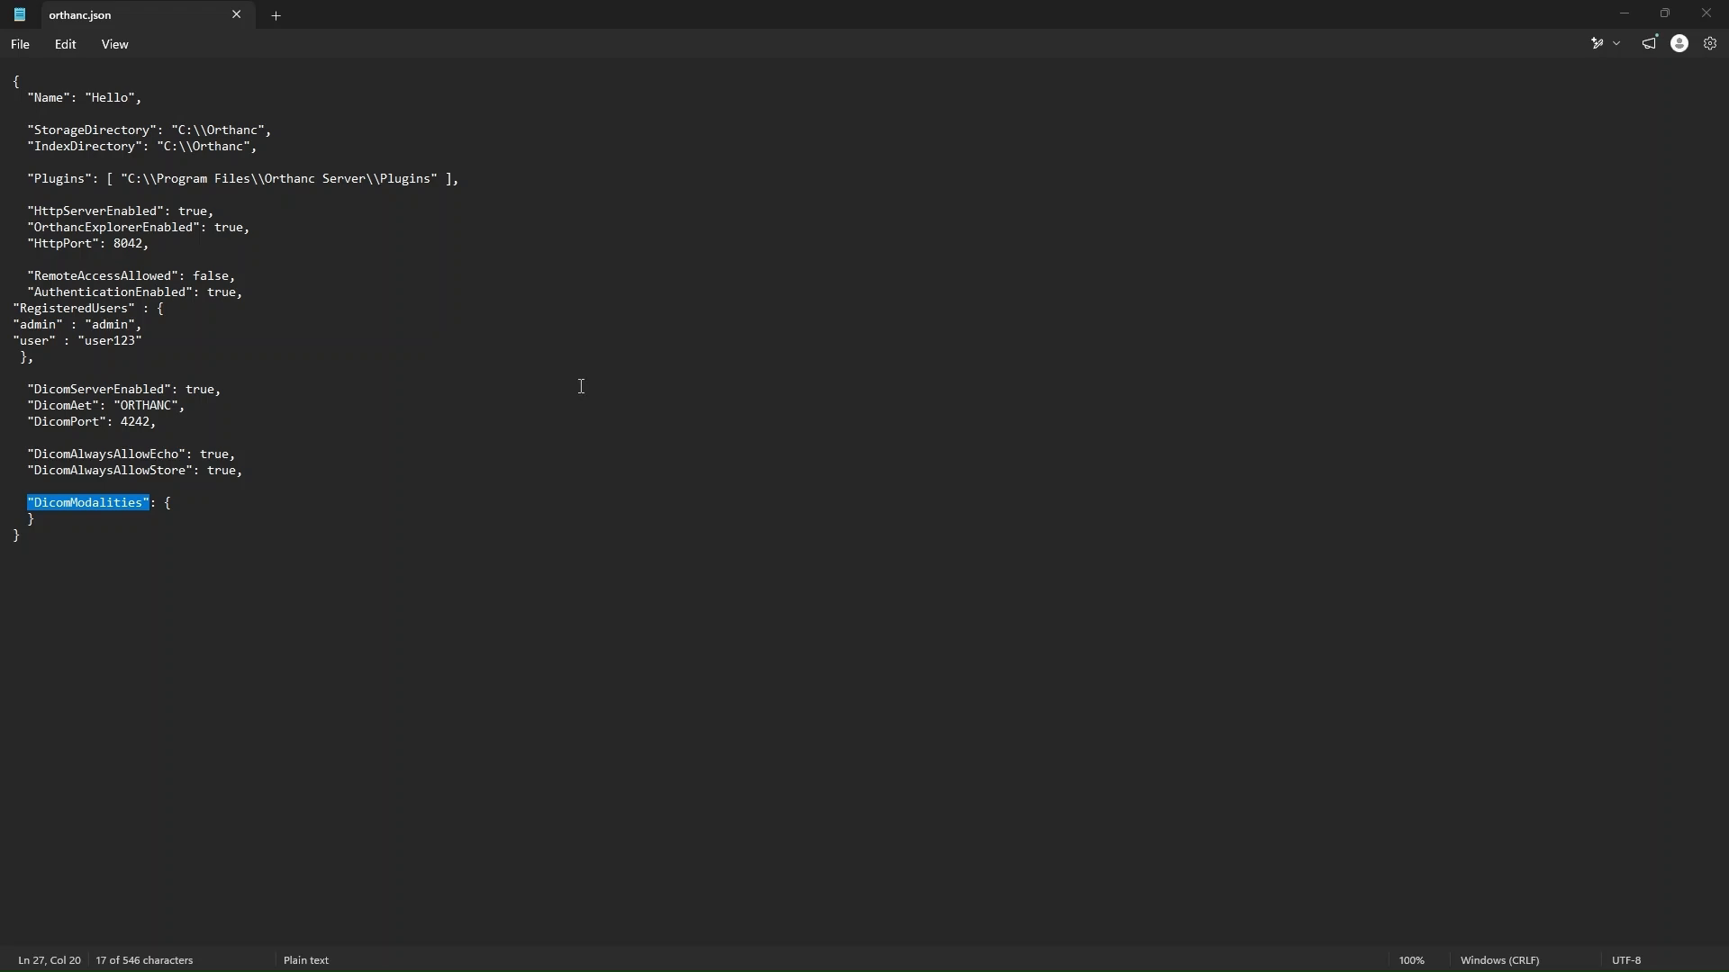
left_click(193, 491)
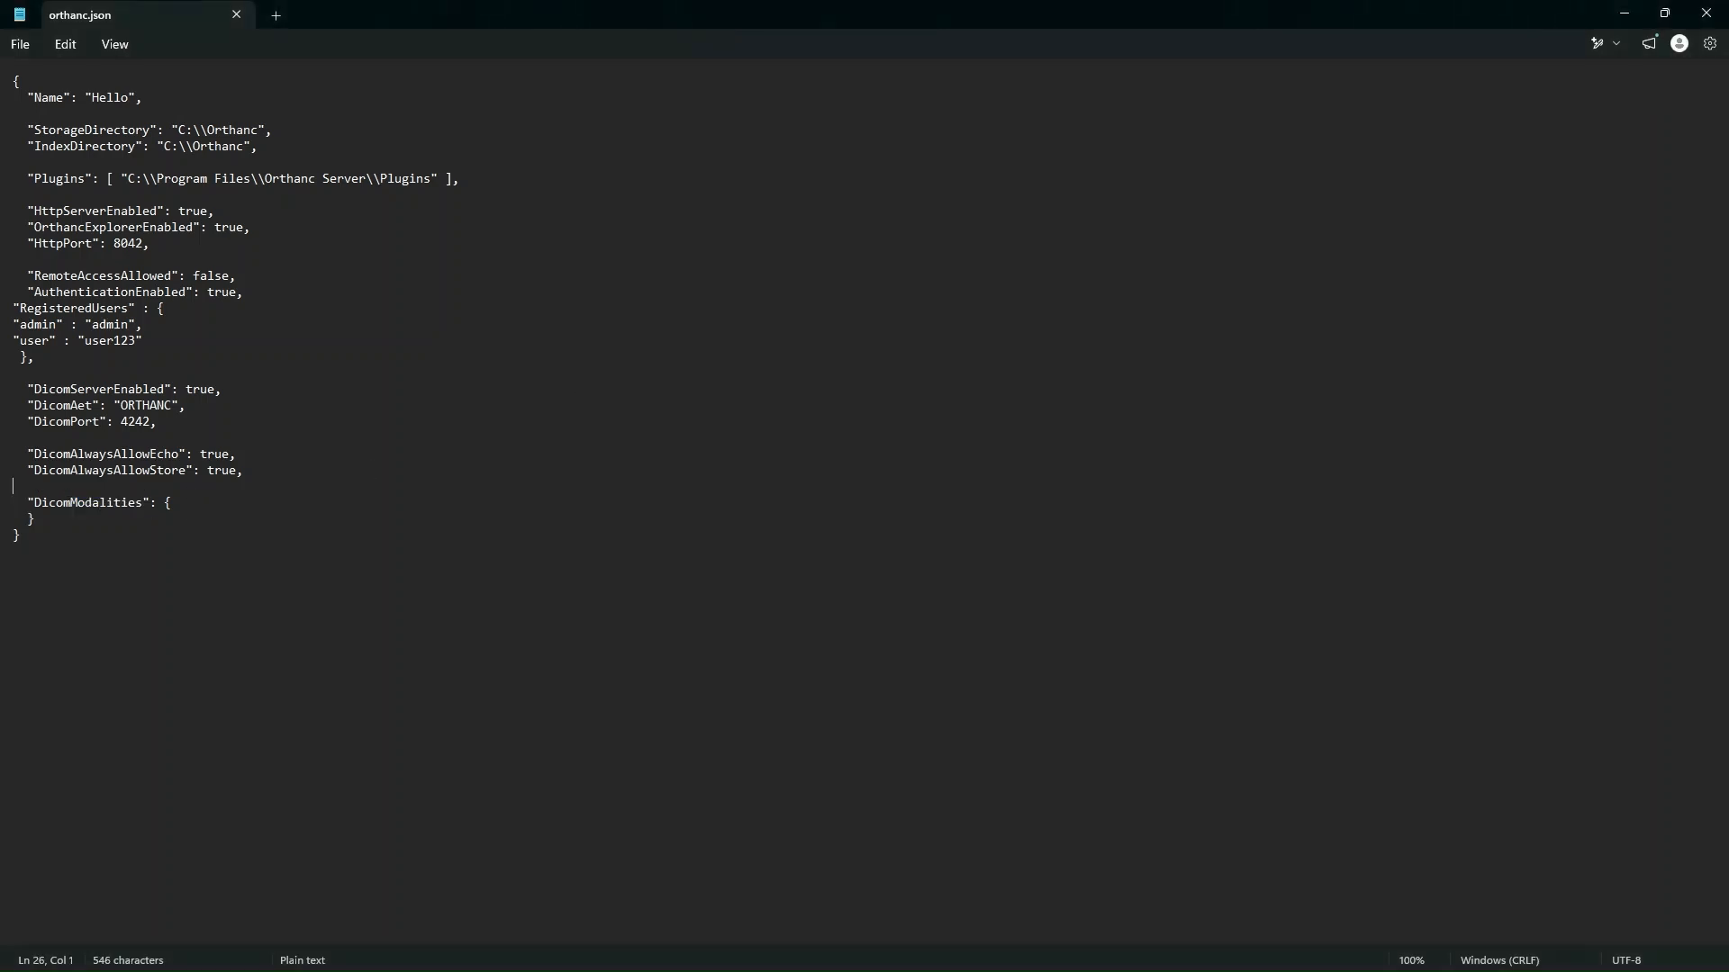
key("alt+Tab")
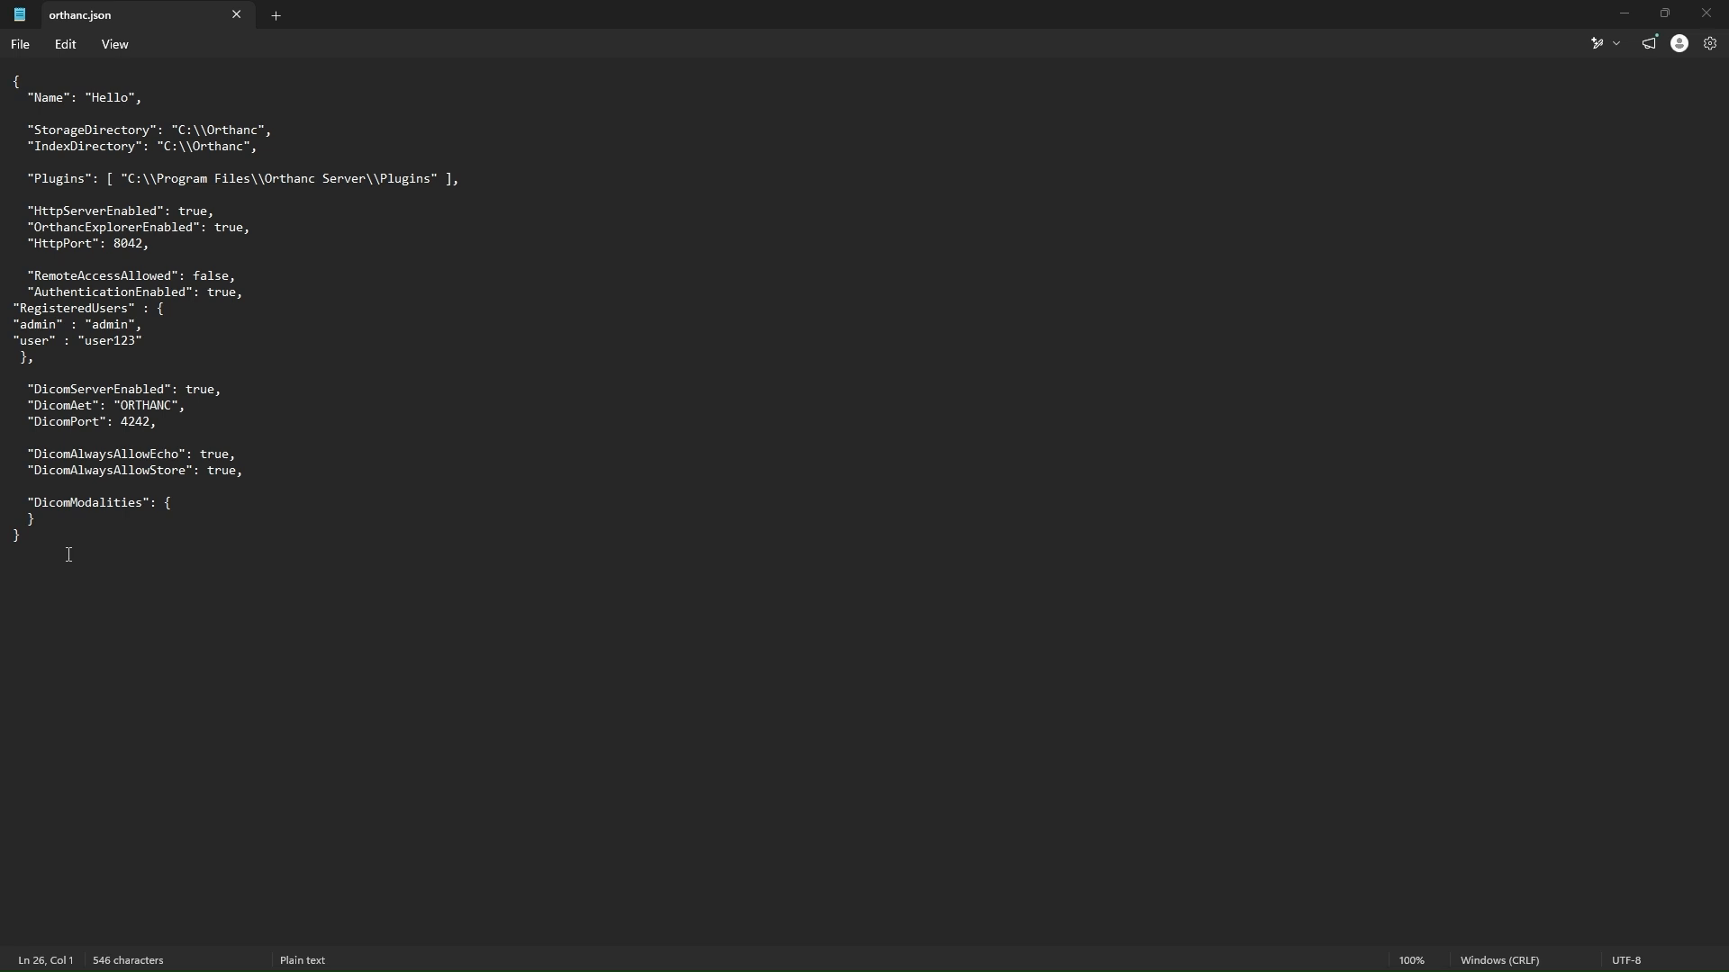
left_click_drag(30, 498, 156, 503)
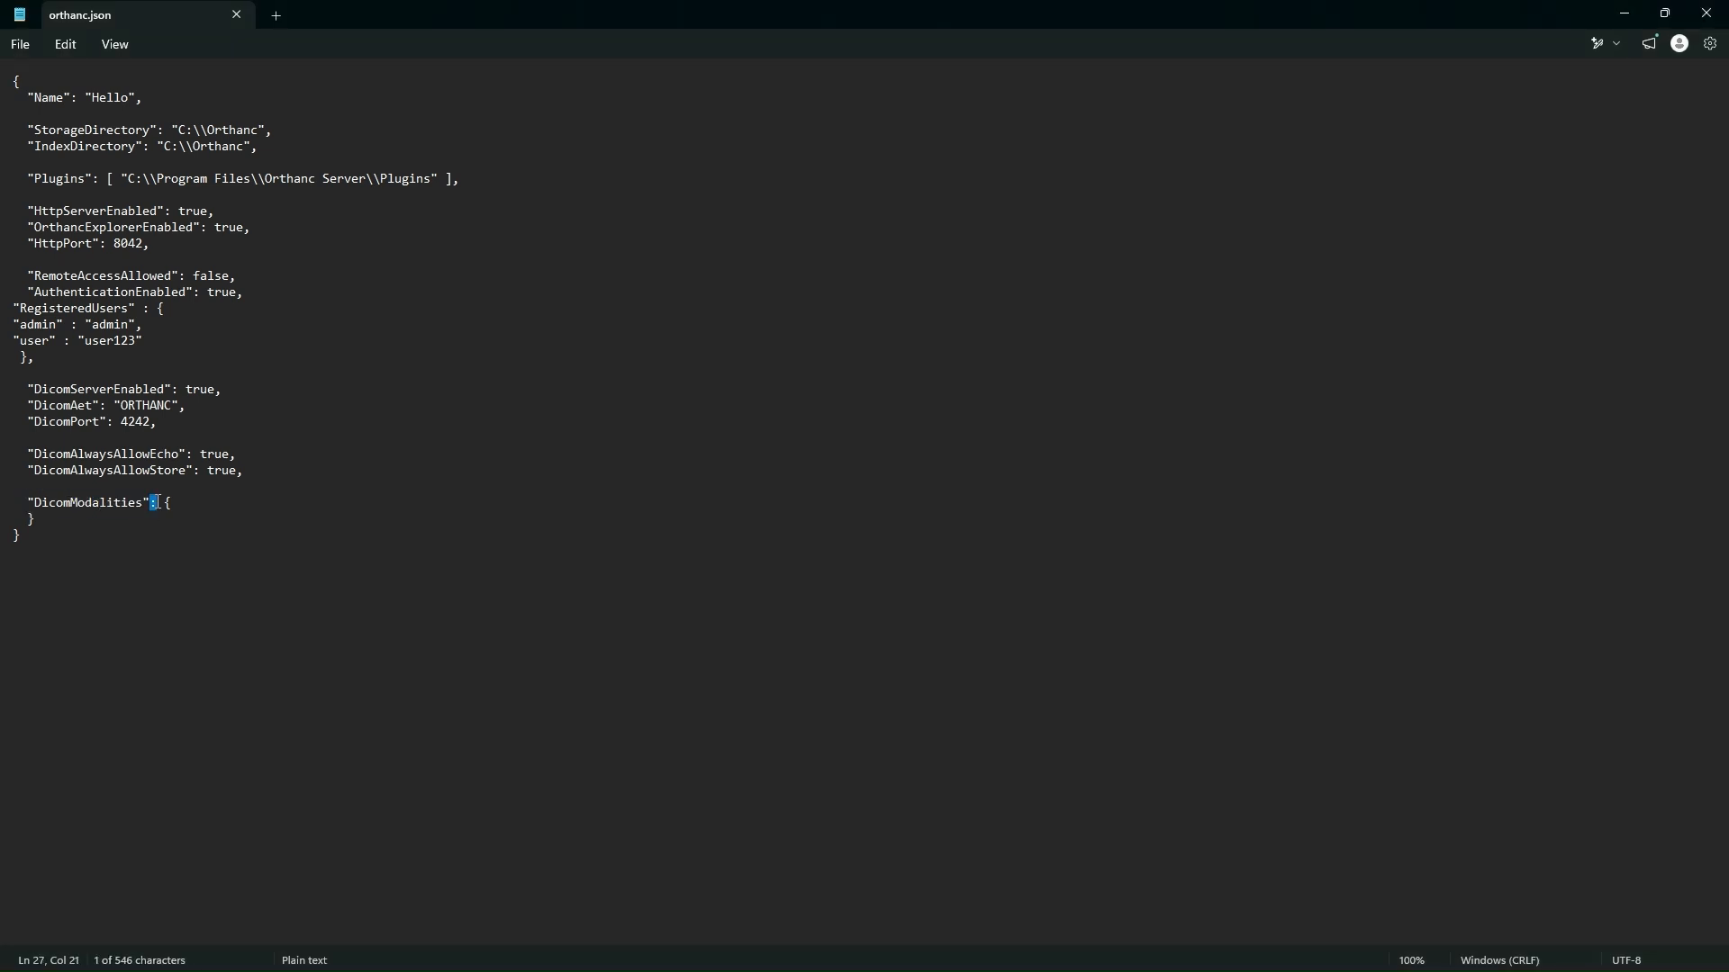
left_click(189, 510)
double_click(30, 521)
left_click_drag(29, 520, 17, 529)
key("alt+Tab")
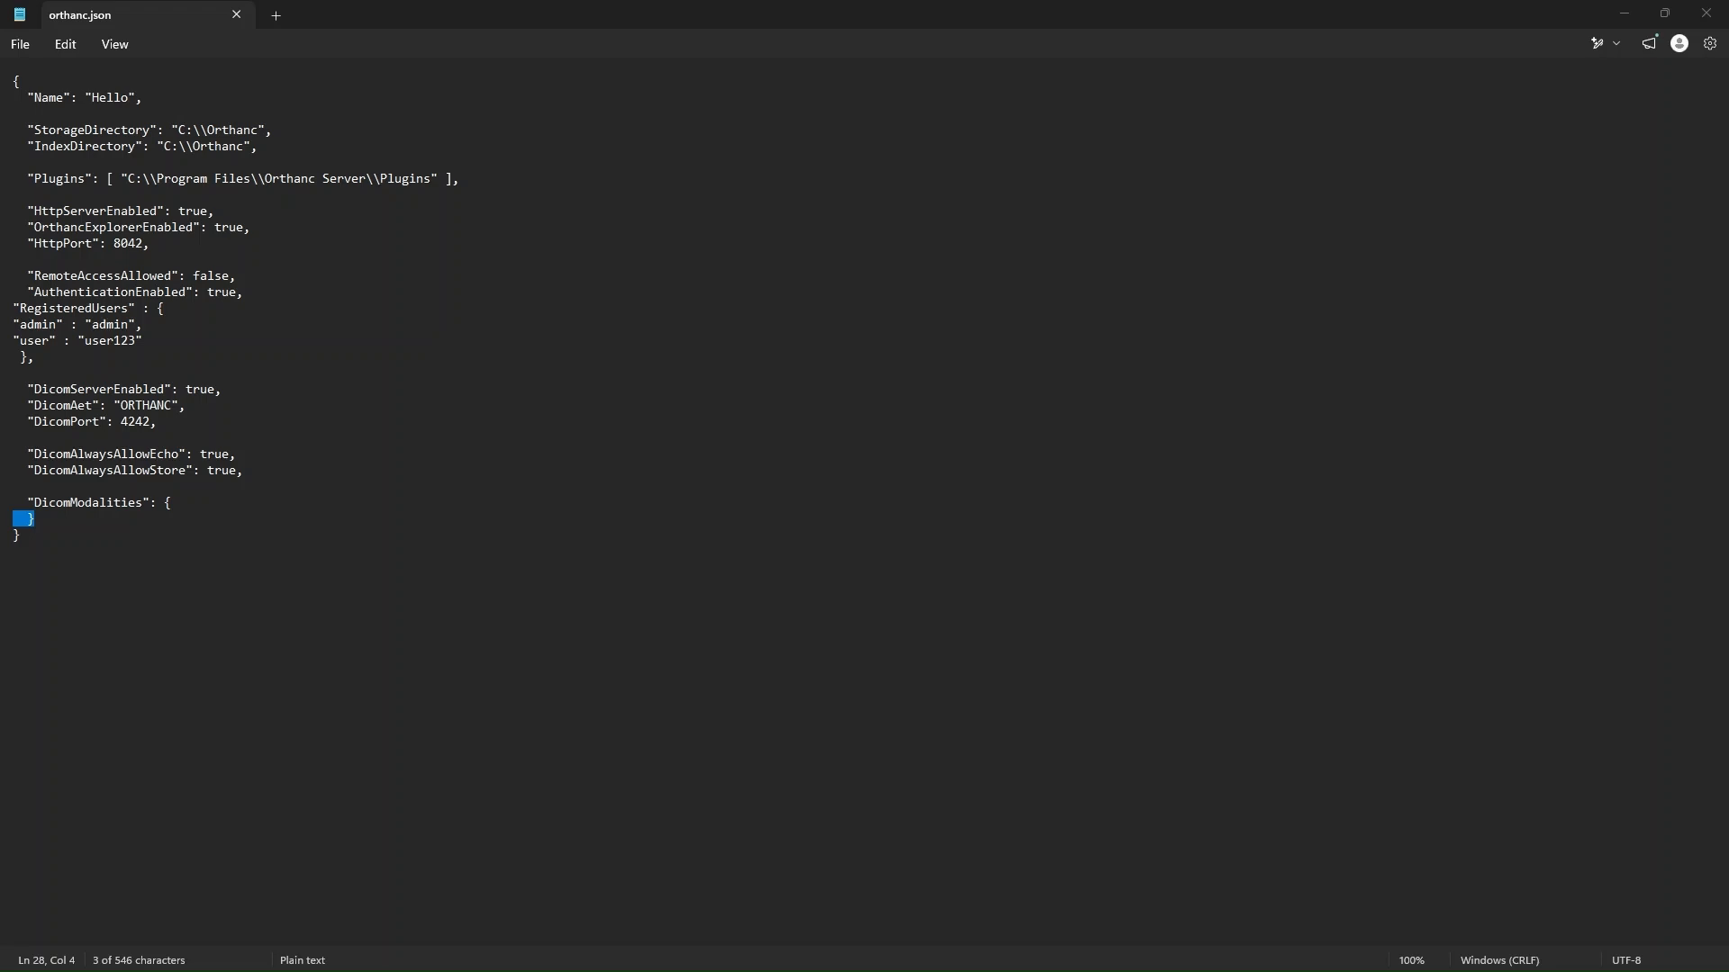
Step: Add a line inside the DicomModalities block and start a "ct_scanner" entry with a colon and an opening square bracket
left_click(197, 501)
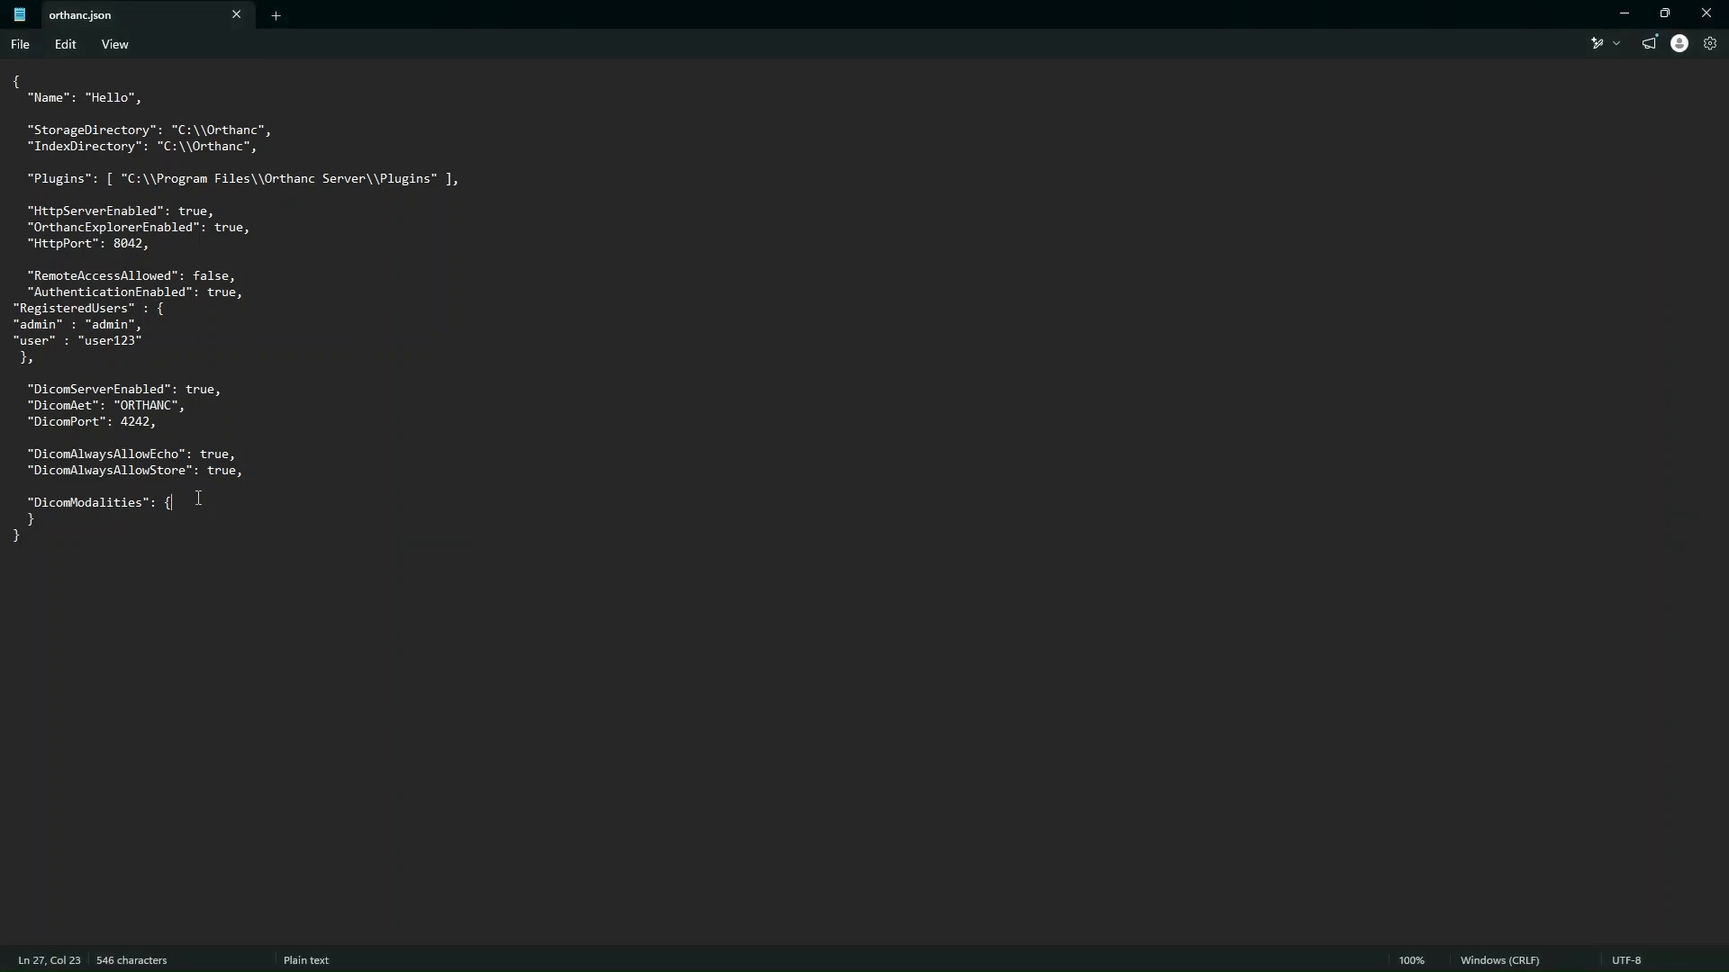
key("Return")
key("alt+Tab")
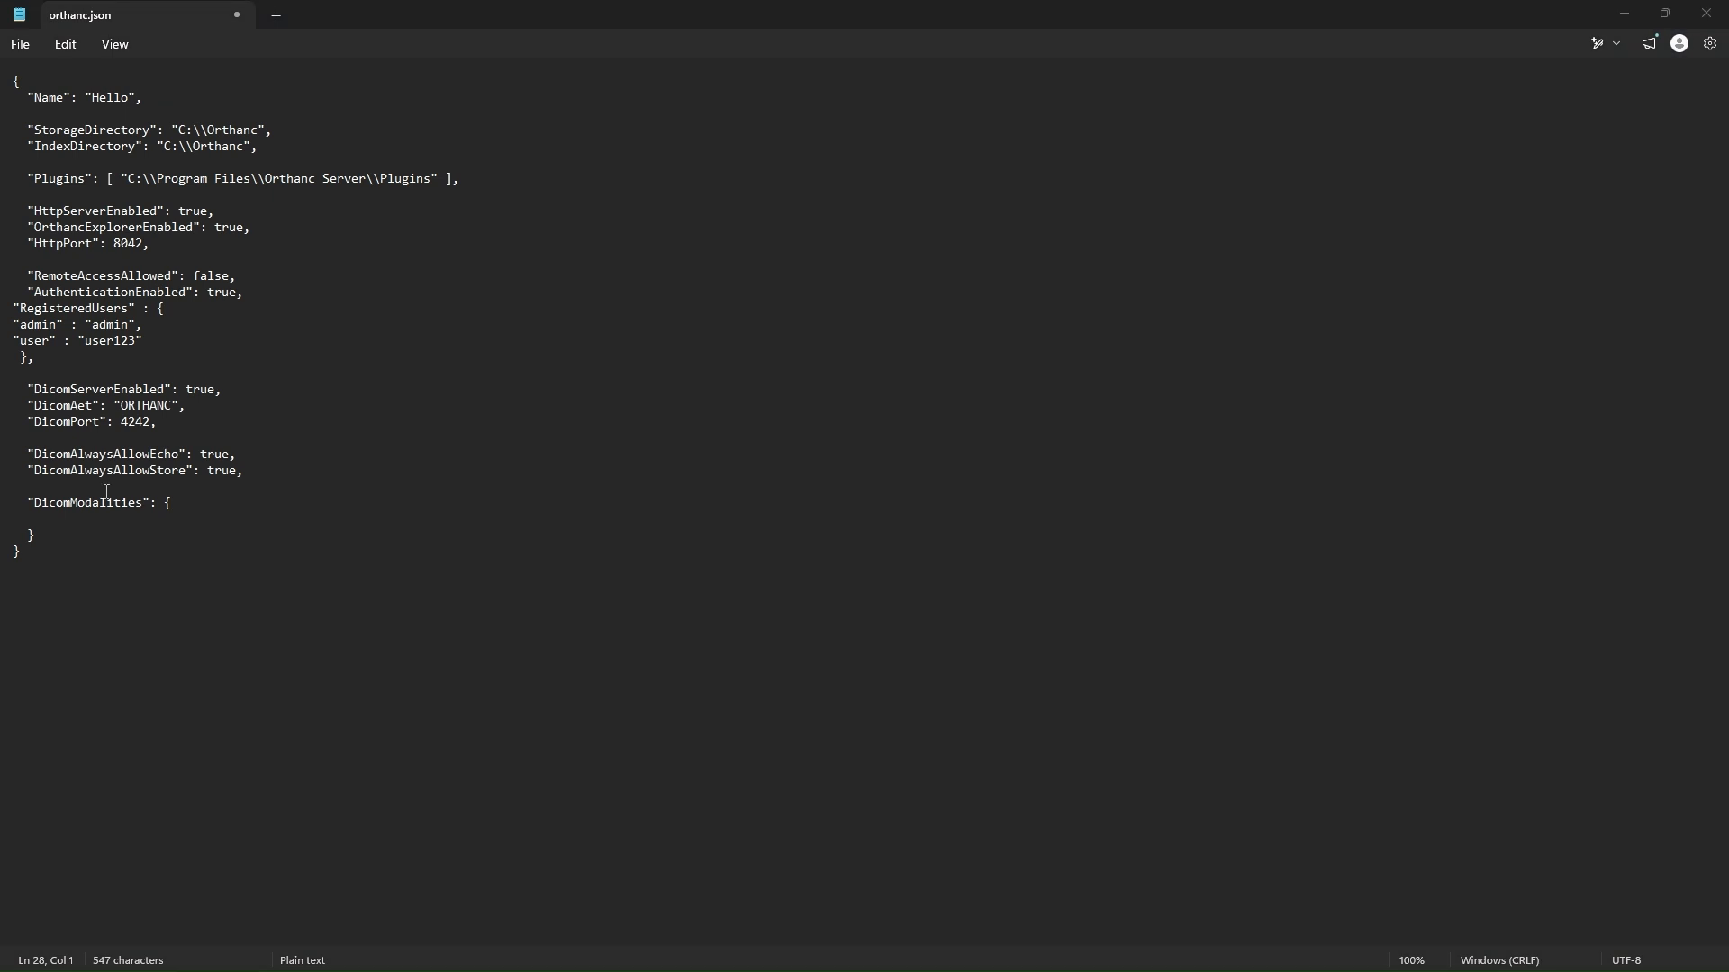
left_click(48, 519)
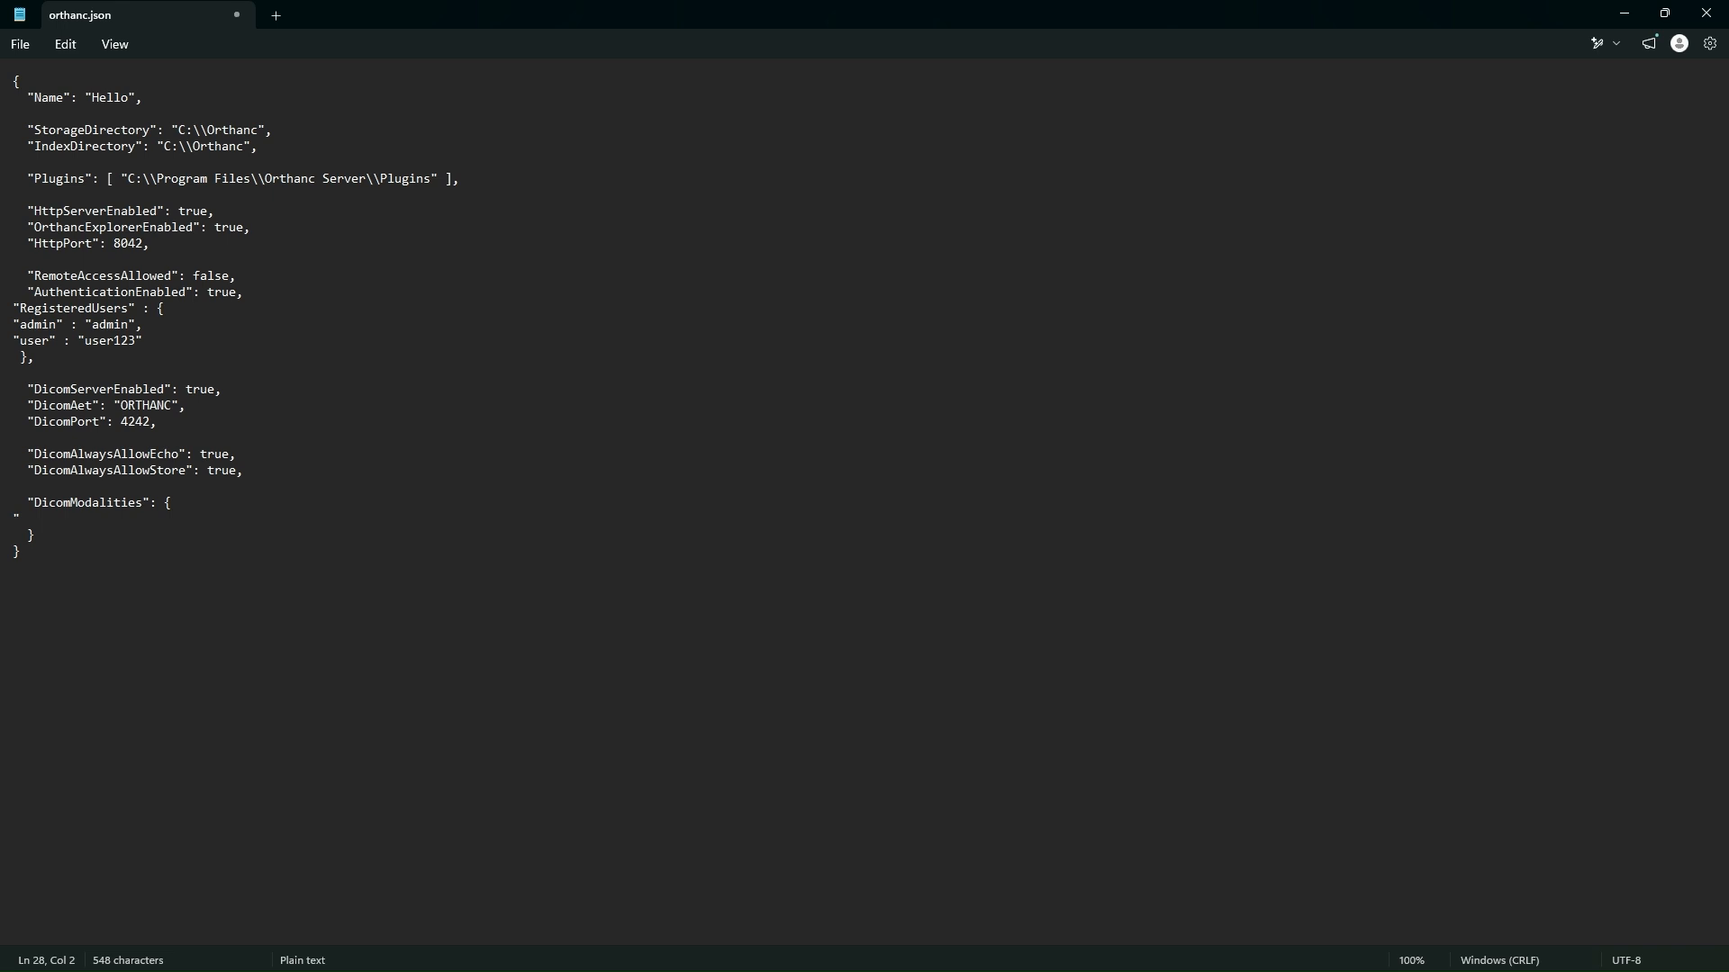
type("ct_")
type("sc")
type("anne")
type("r\"")
type(":")
type(" {")
key("Return")
Step: Add "CT_SCANNER" followed by a comma as the first value of the ct_scanner entry
type("\"CT_SCANNER\"")
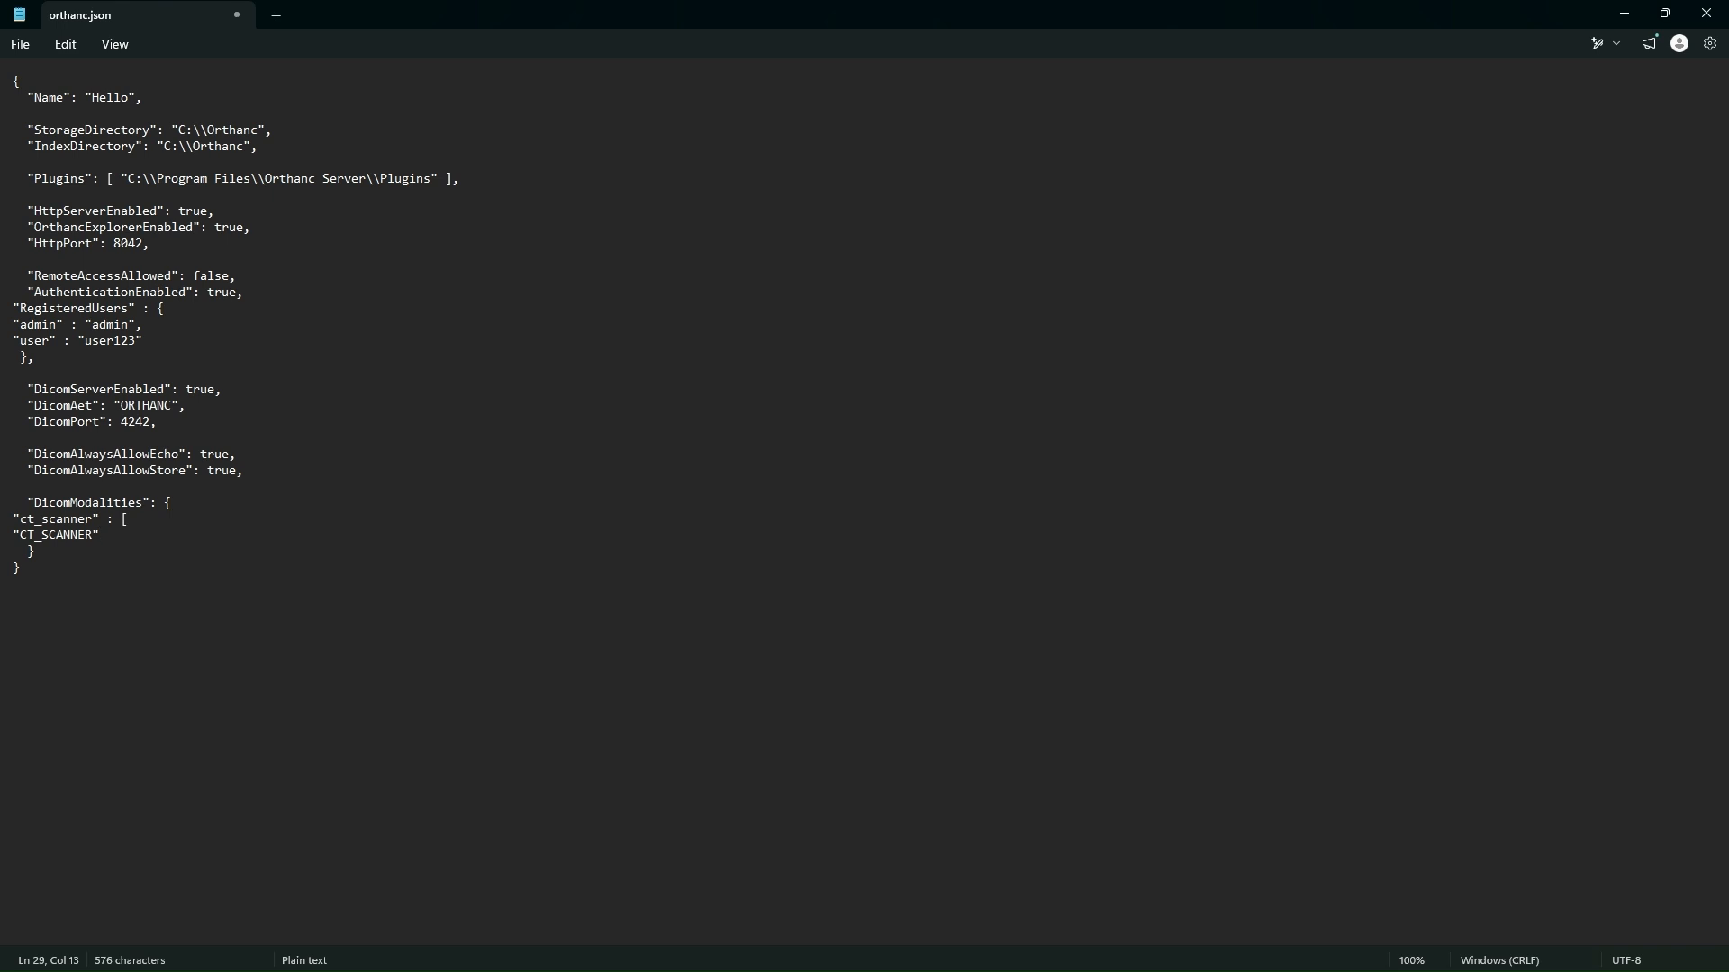
type(",")
key("Return")
Step: Add the IP address "192.168.1.50" followed by a comma as the second value of the ct_scanner entry
type("\"192")
type(".168.1.50\",")
key("Return")
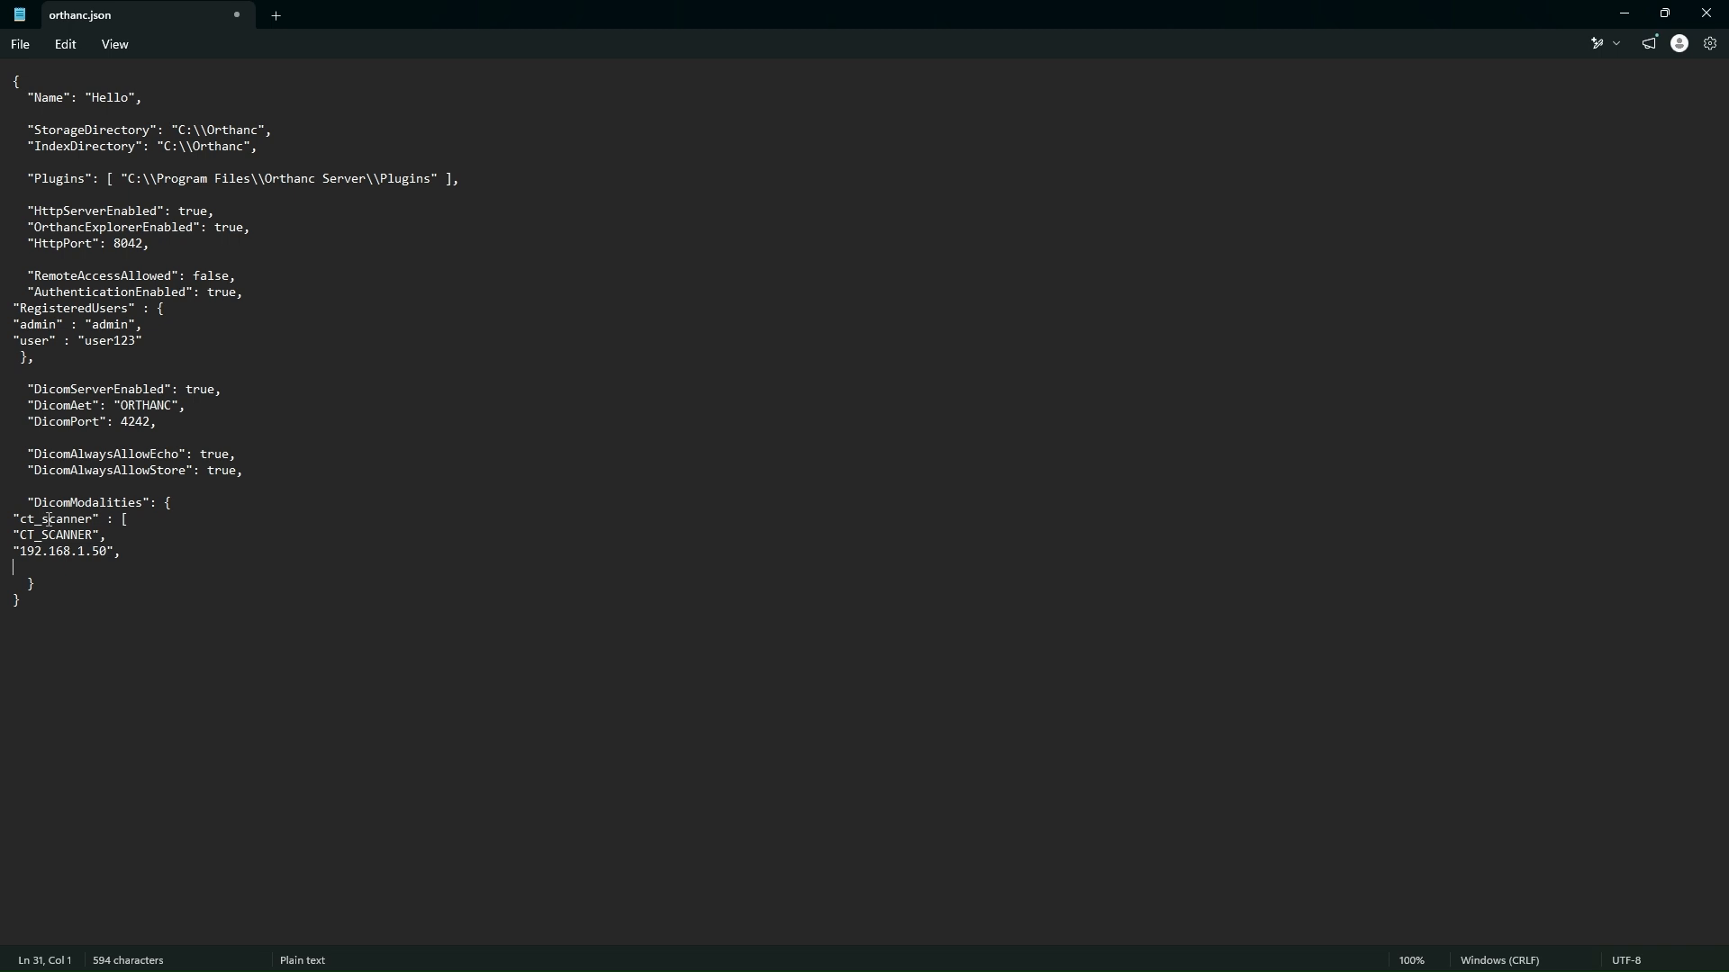
Step: Add port 104 to the ct_scanner entry, close it with a square bracket, and save orthanc.json
type("104")
key("Return")
left_click(22, 45)
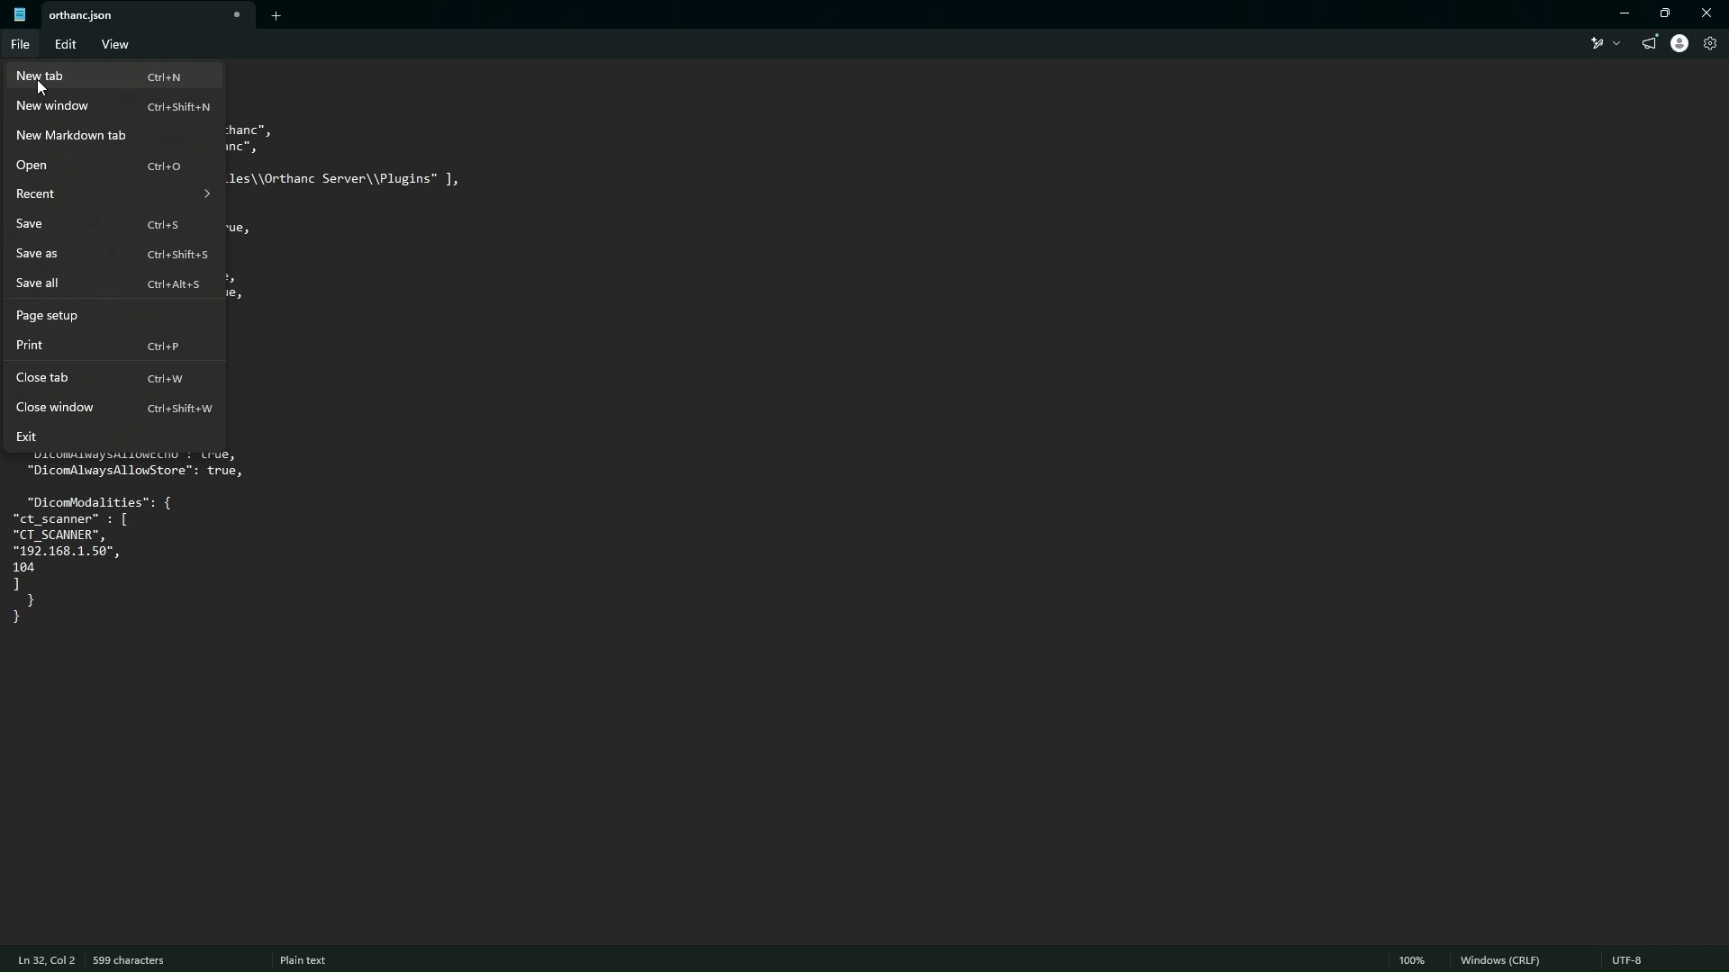
left_click(34, 227)
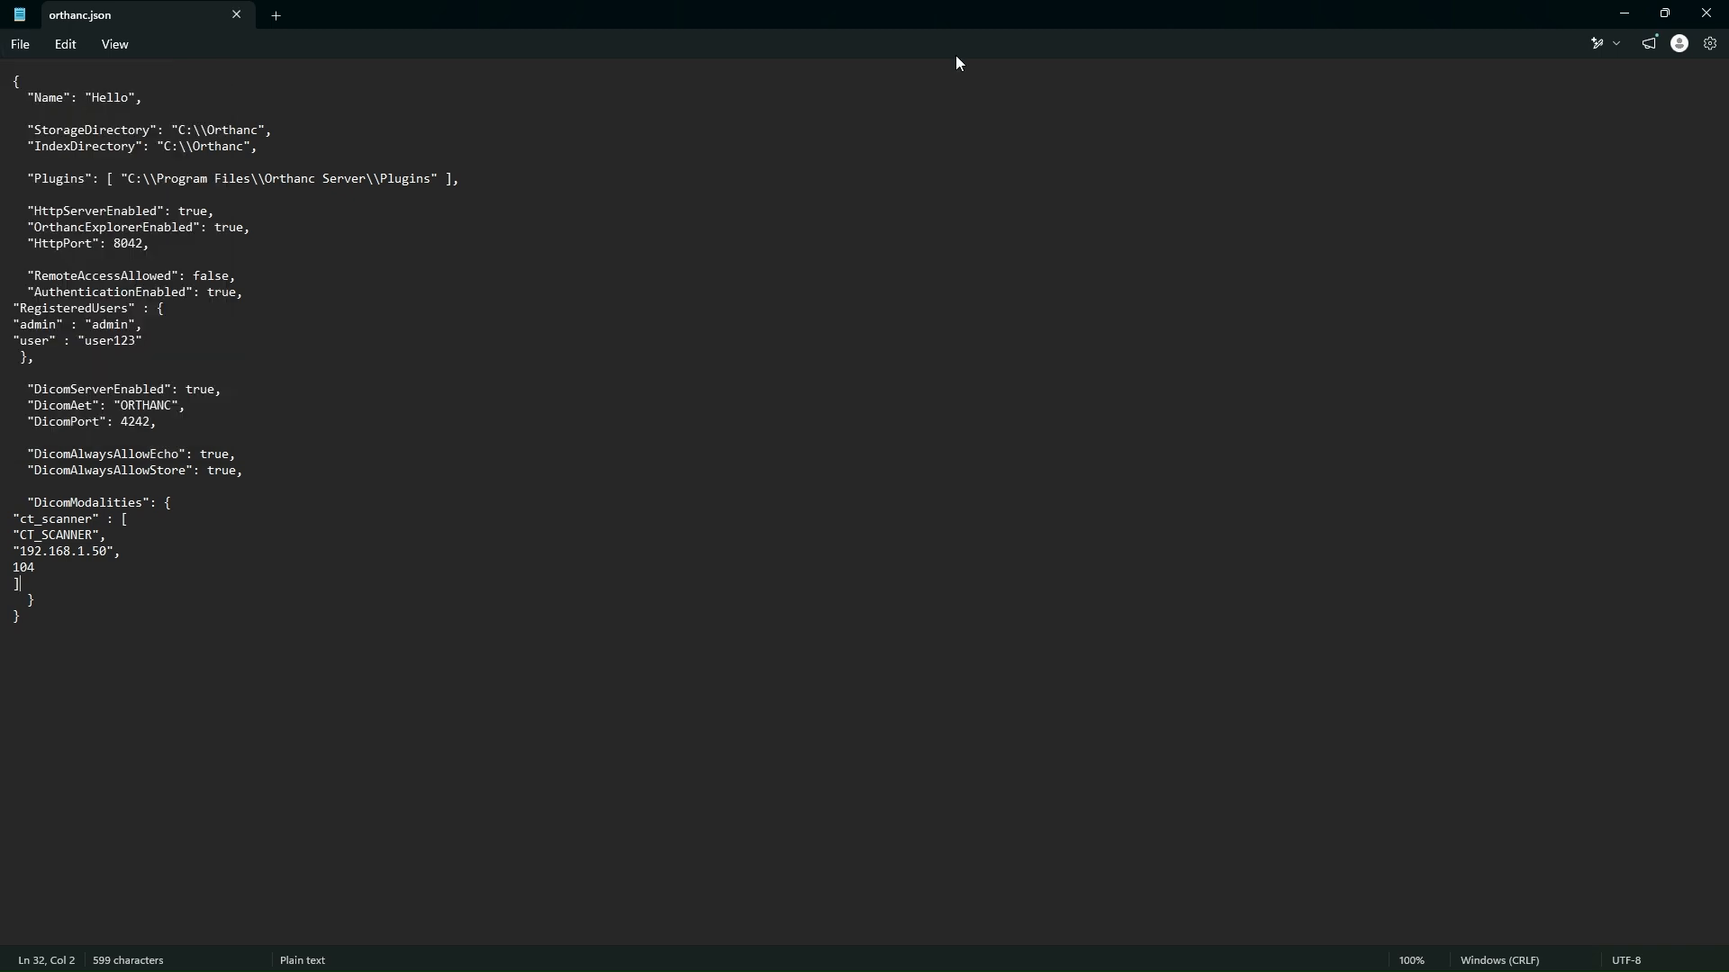
Step: Restart the Orthanc service in Task Manager, and minimize Notepad and Task Manager to return to the browser
mouse_move(1029, 965)
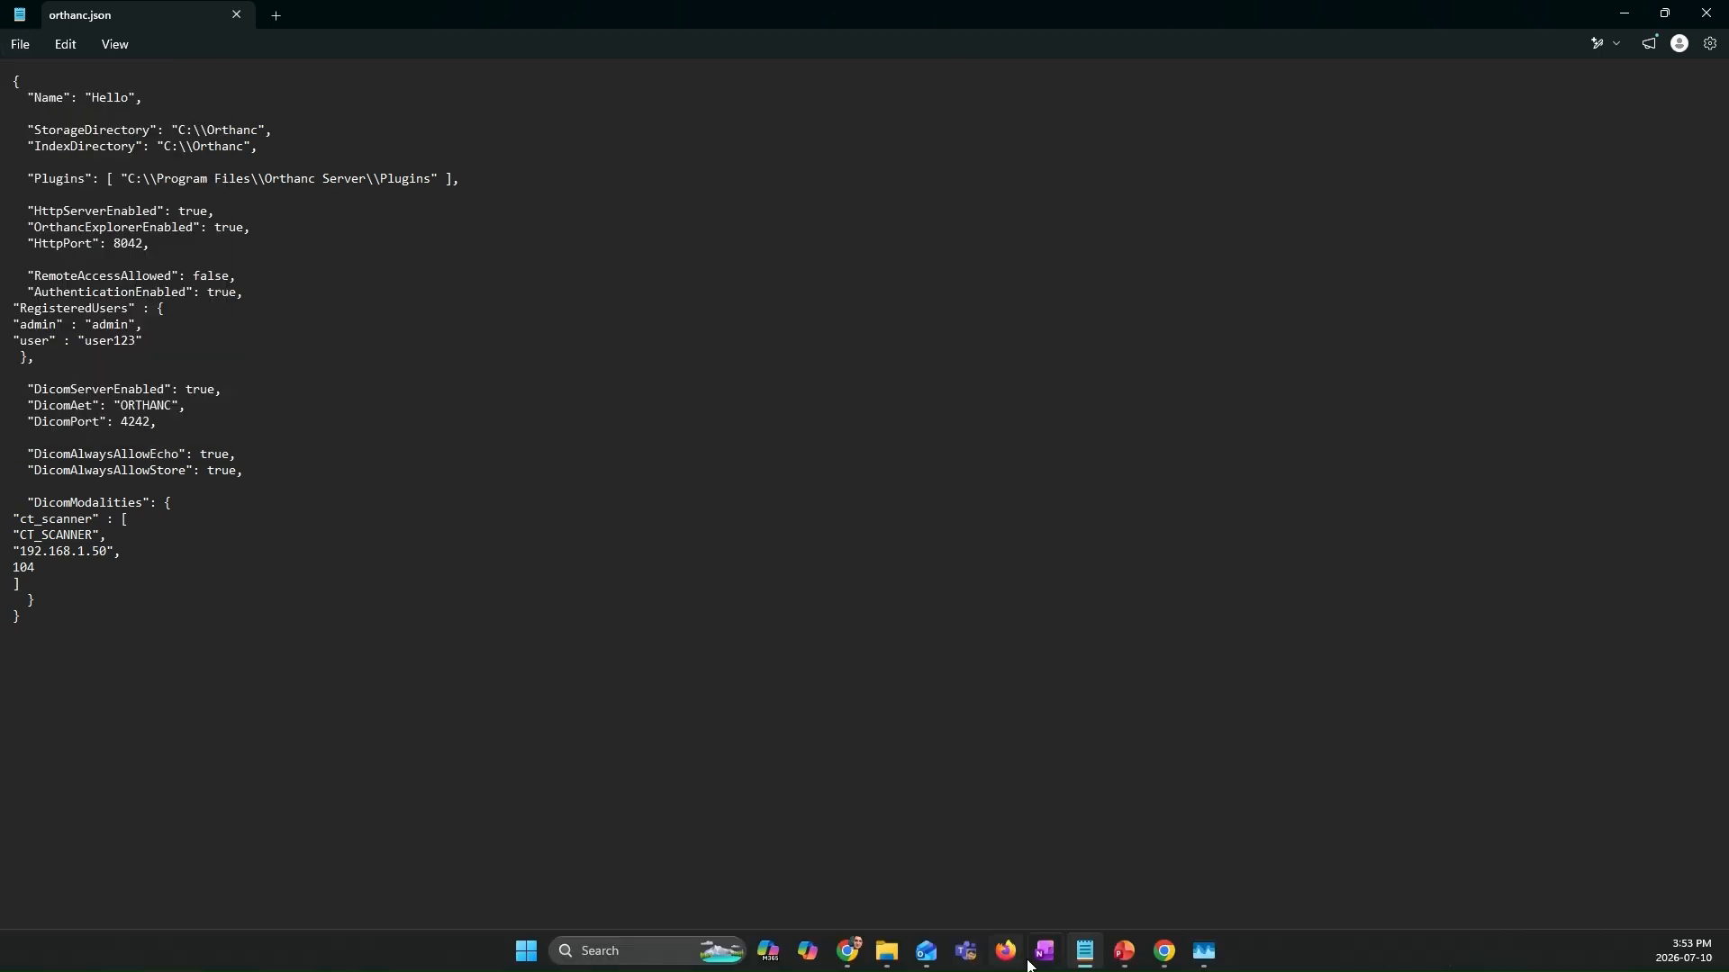
left_click(1219, 958)
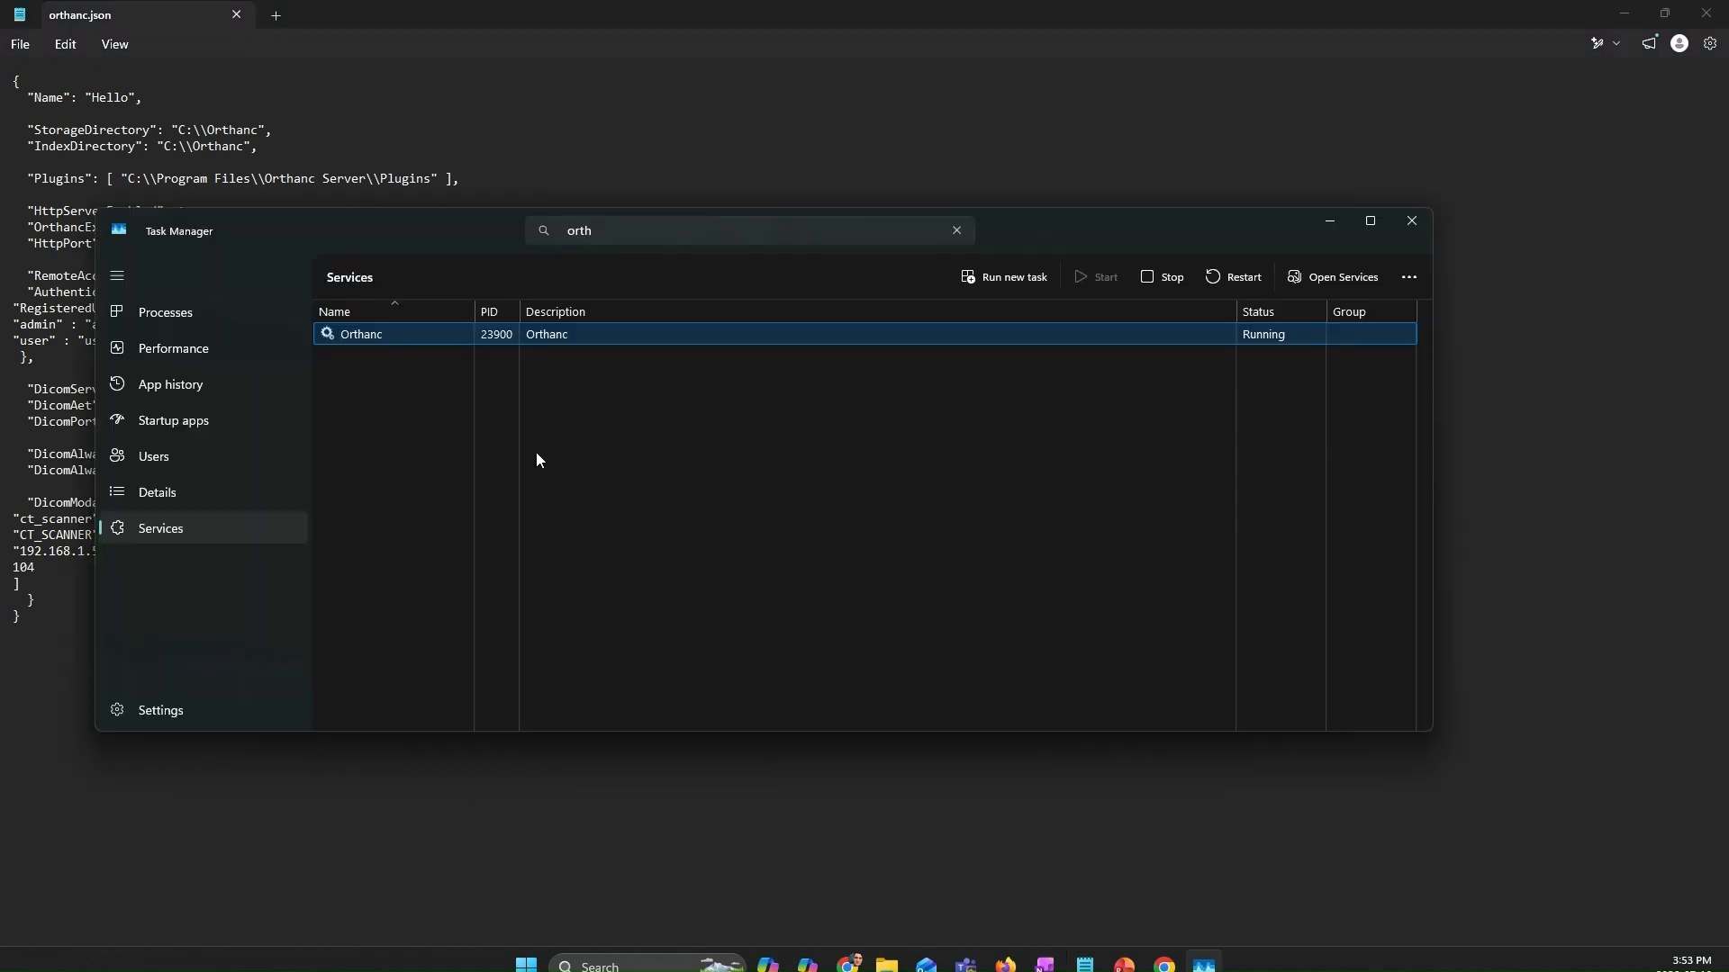
right_click(587, 337)
left_click(630, 372)
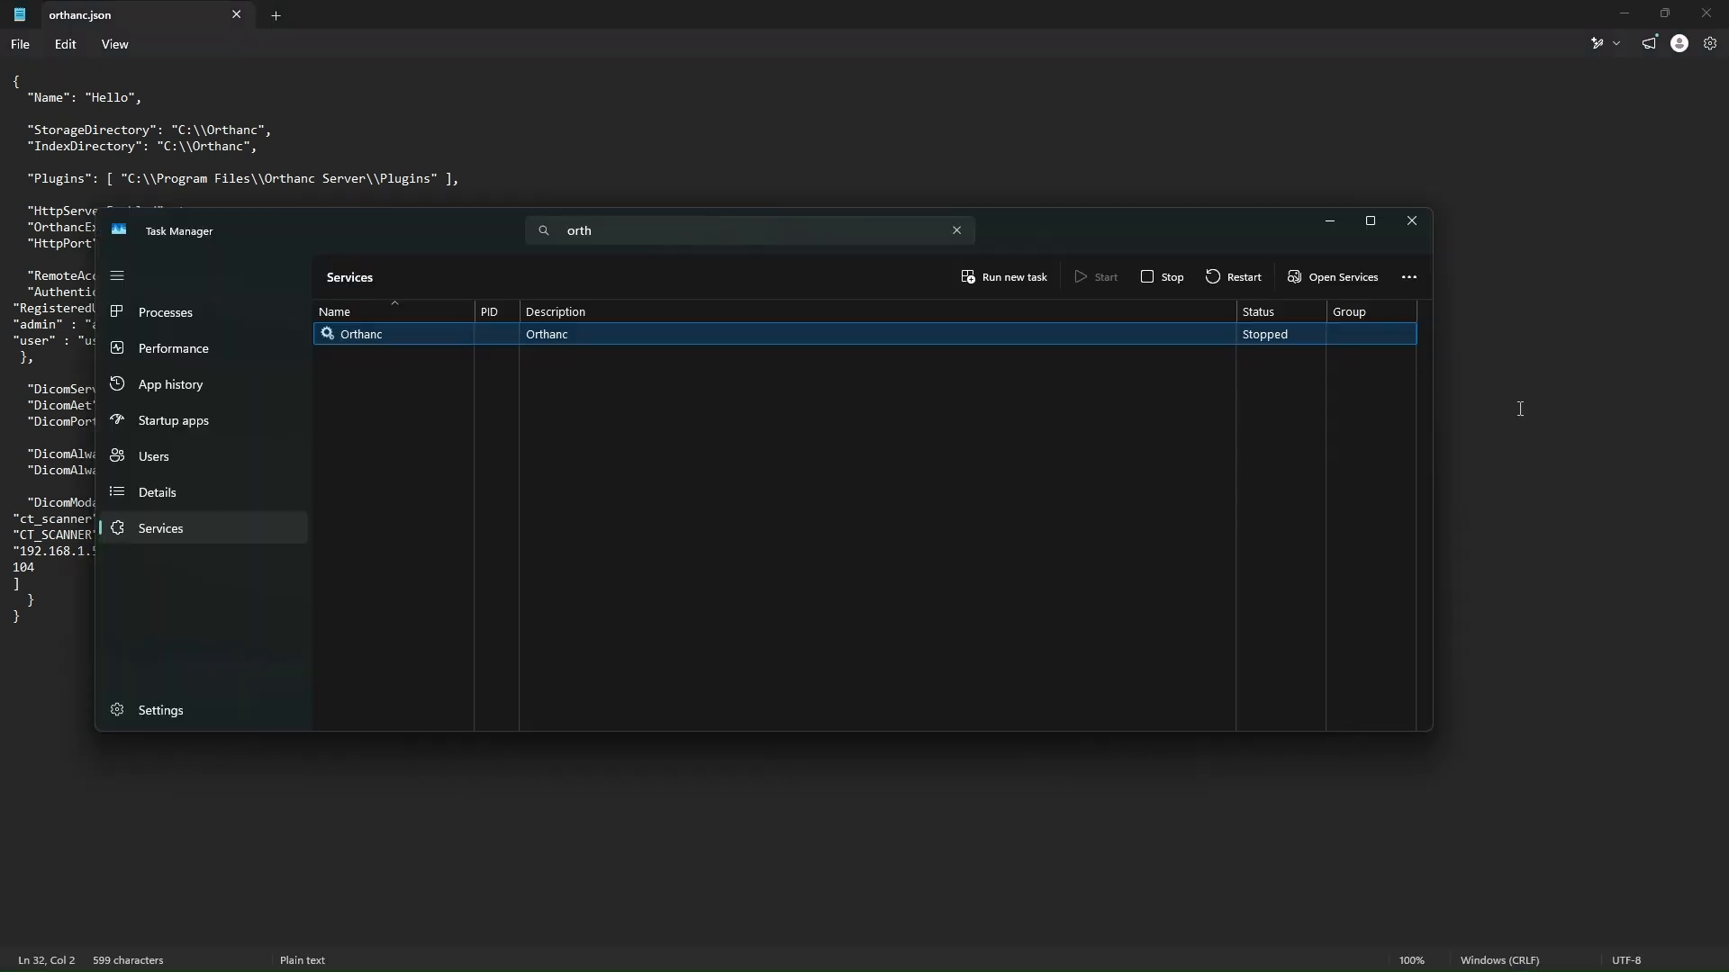
left_click(1626, 17)
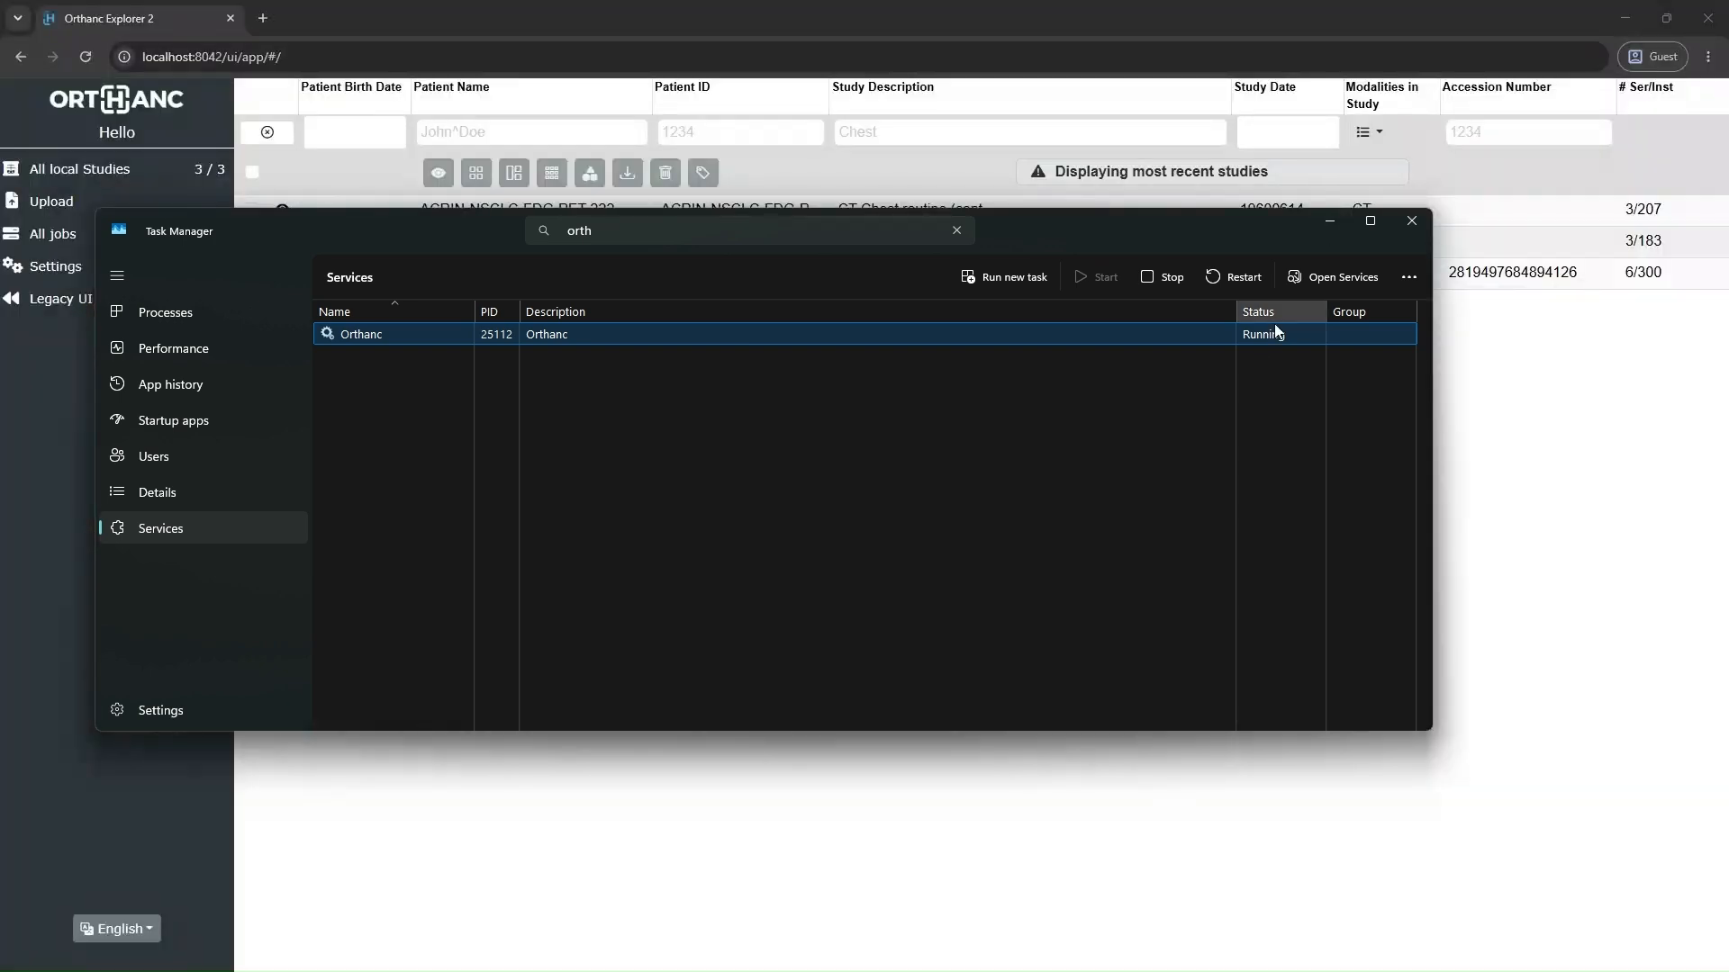
left_click(1331, 233)
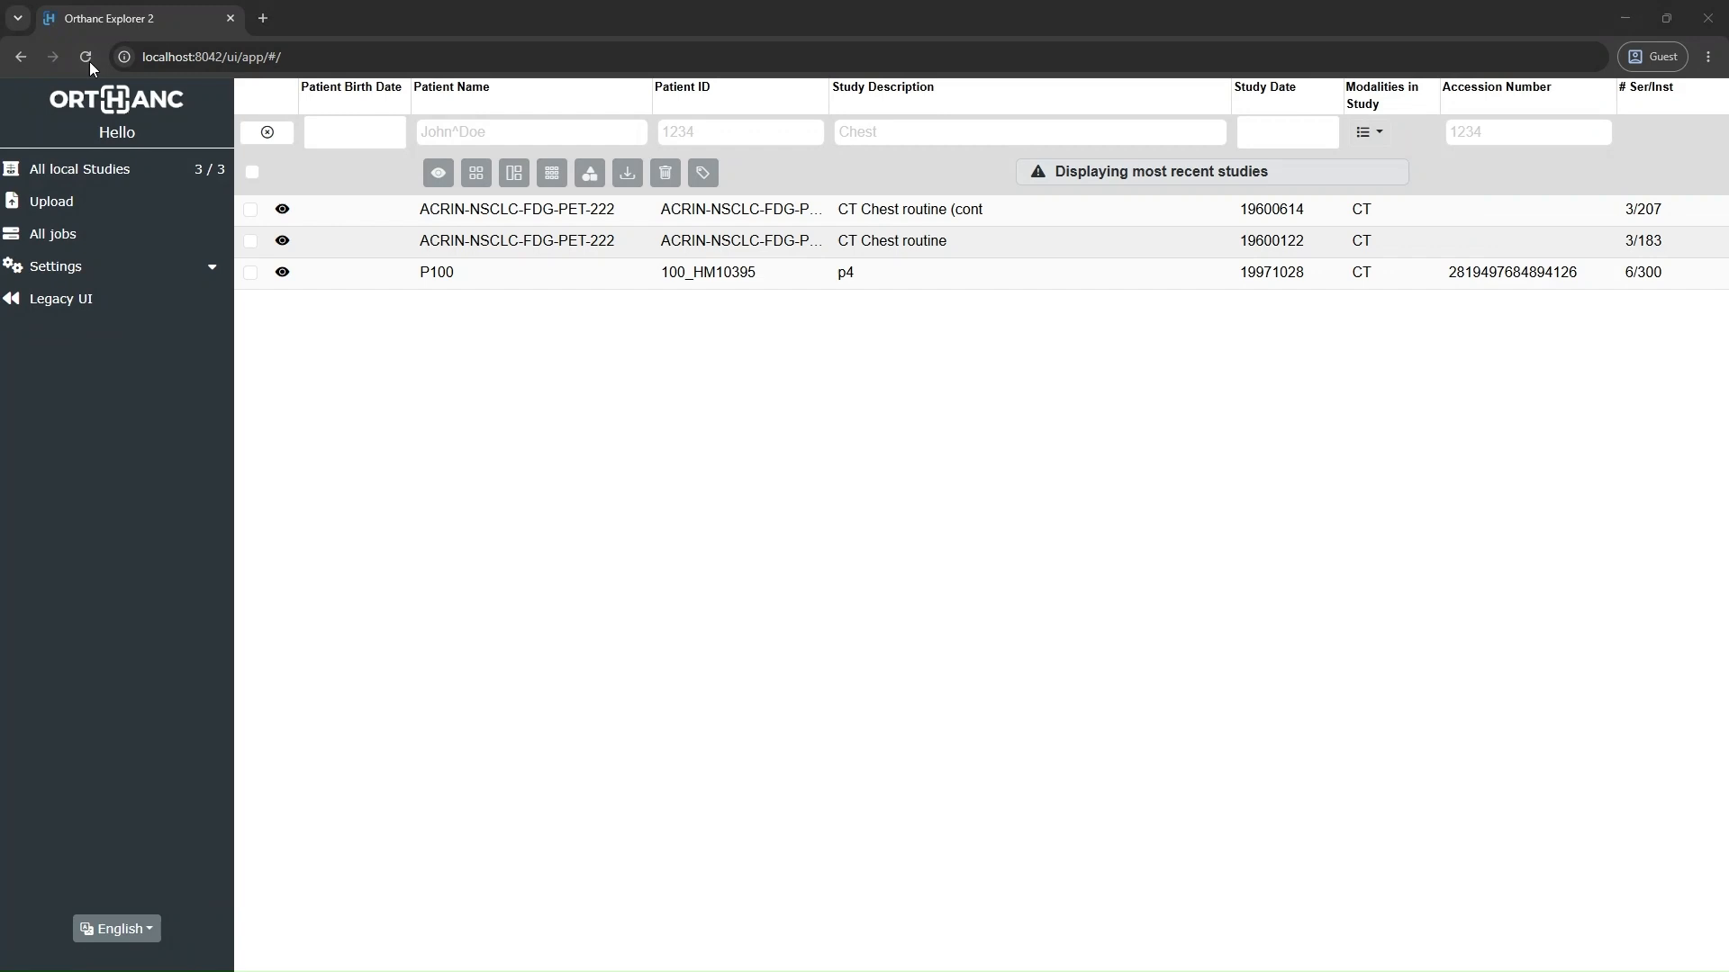
Step: Reload the Orthanc Explorer page and open the ct_scanner node under DICOM Modalities
left_click(88, 61)
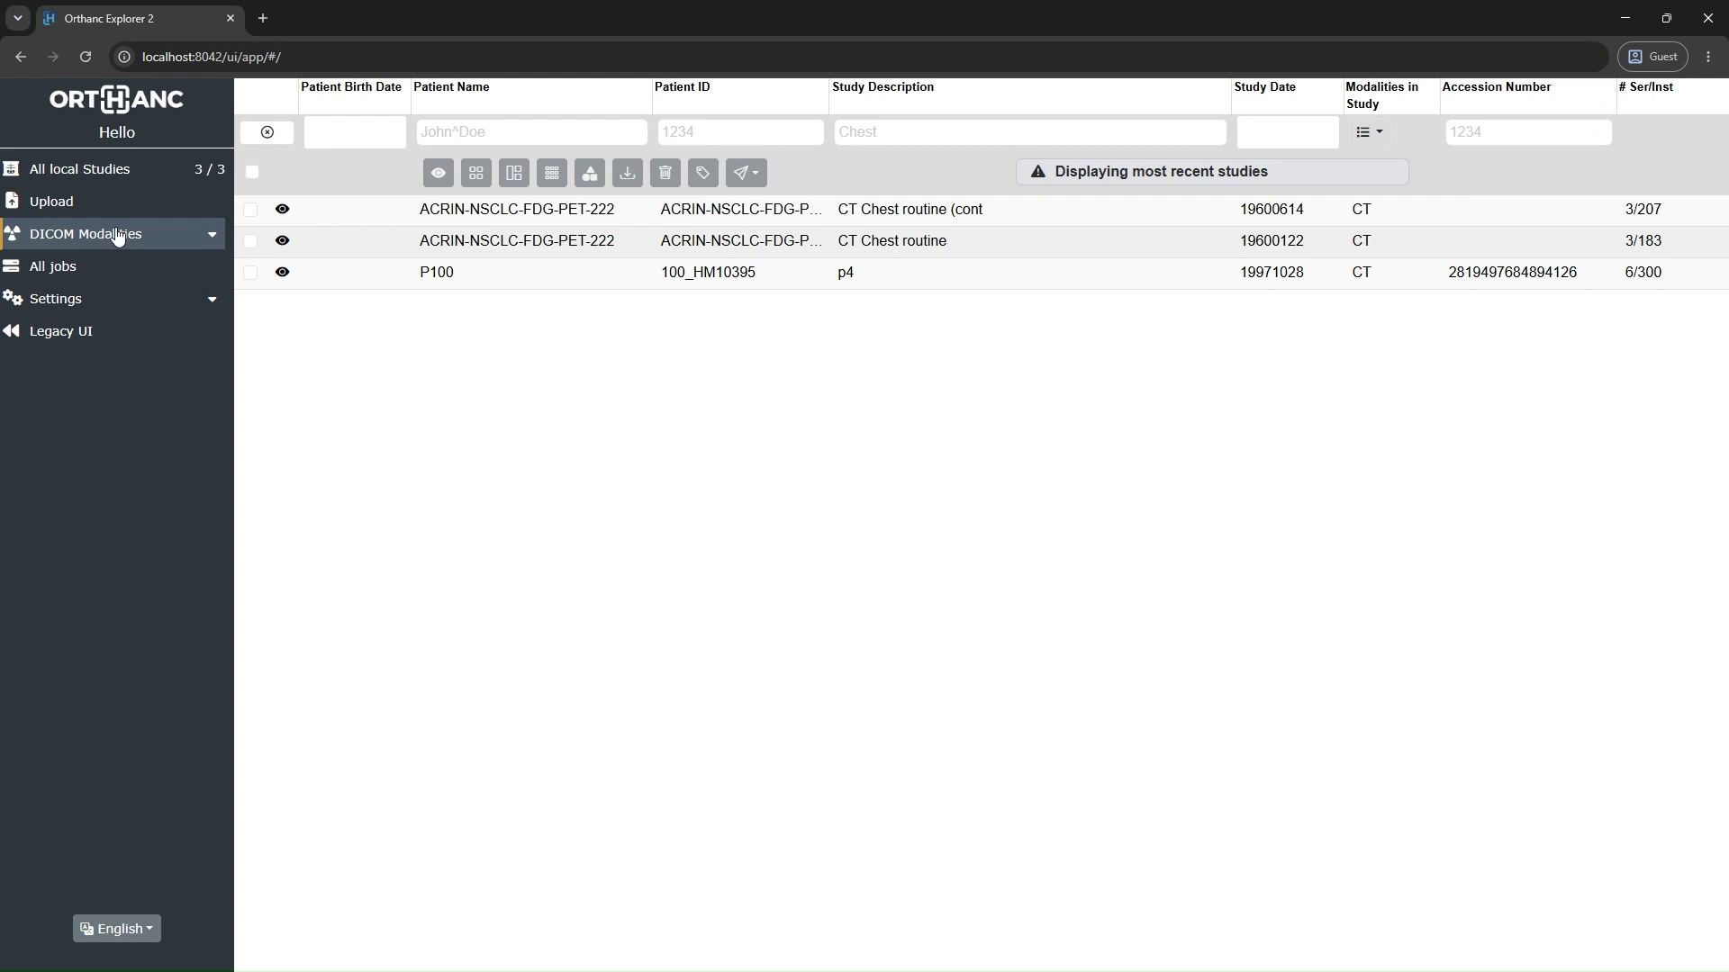
left_click(213, 236)
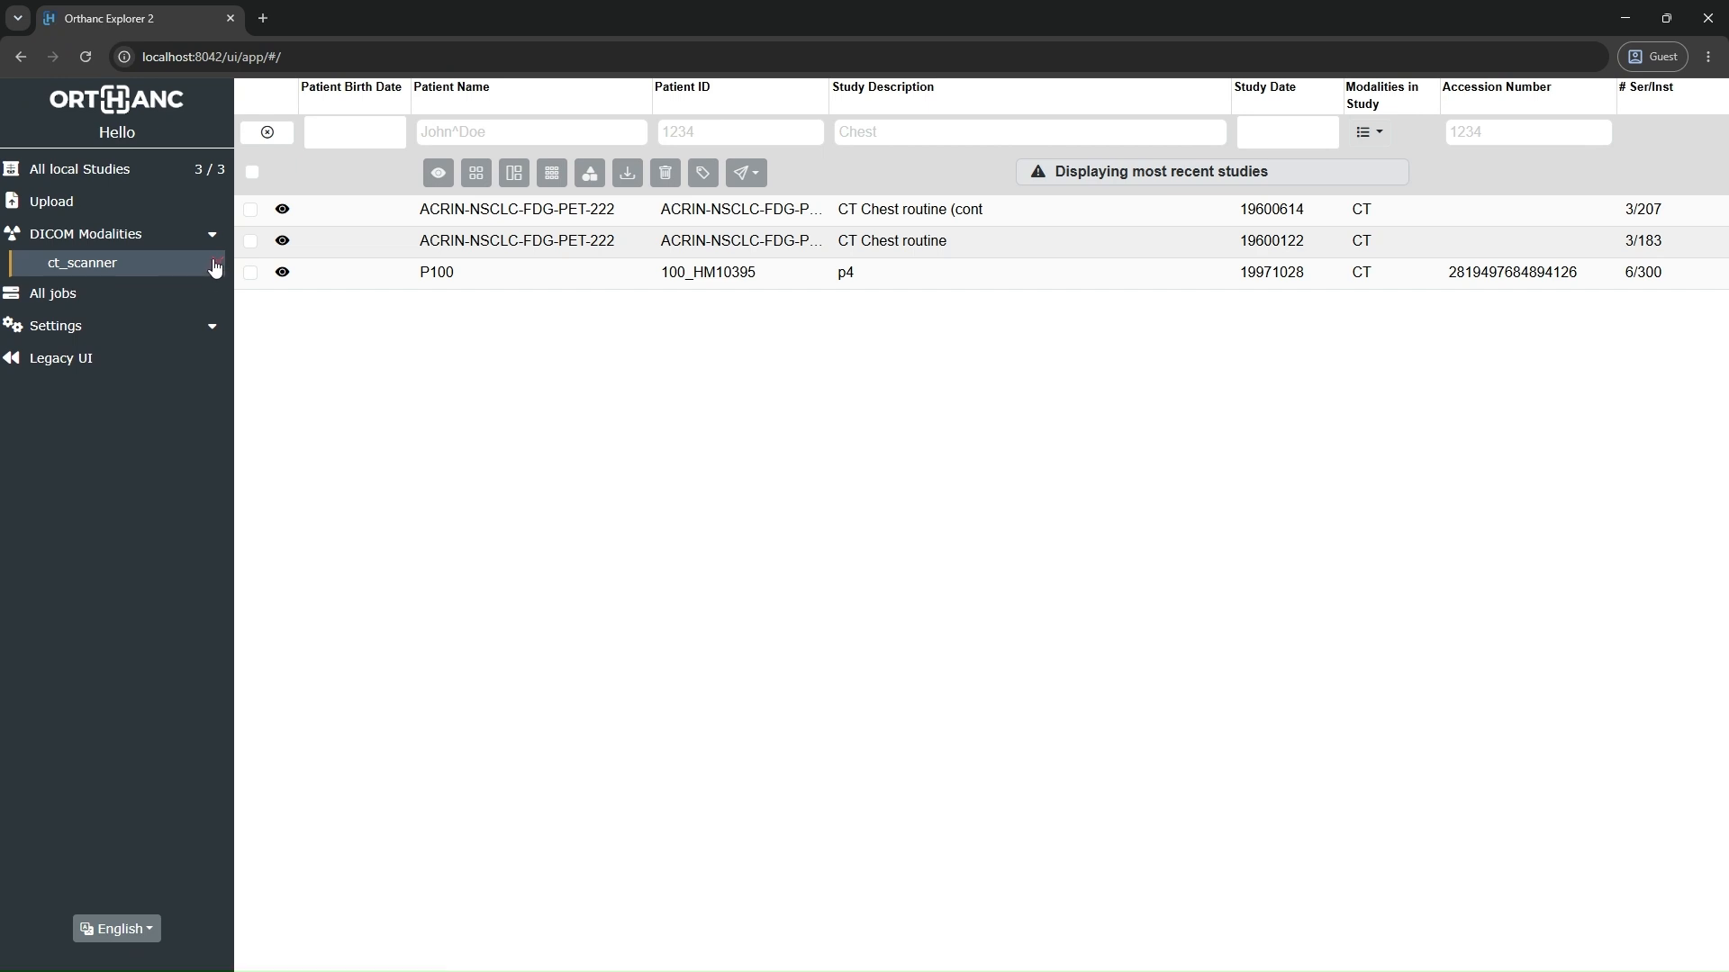
right_click(141, 268)
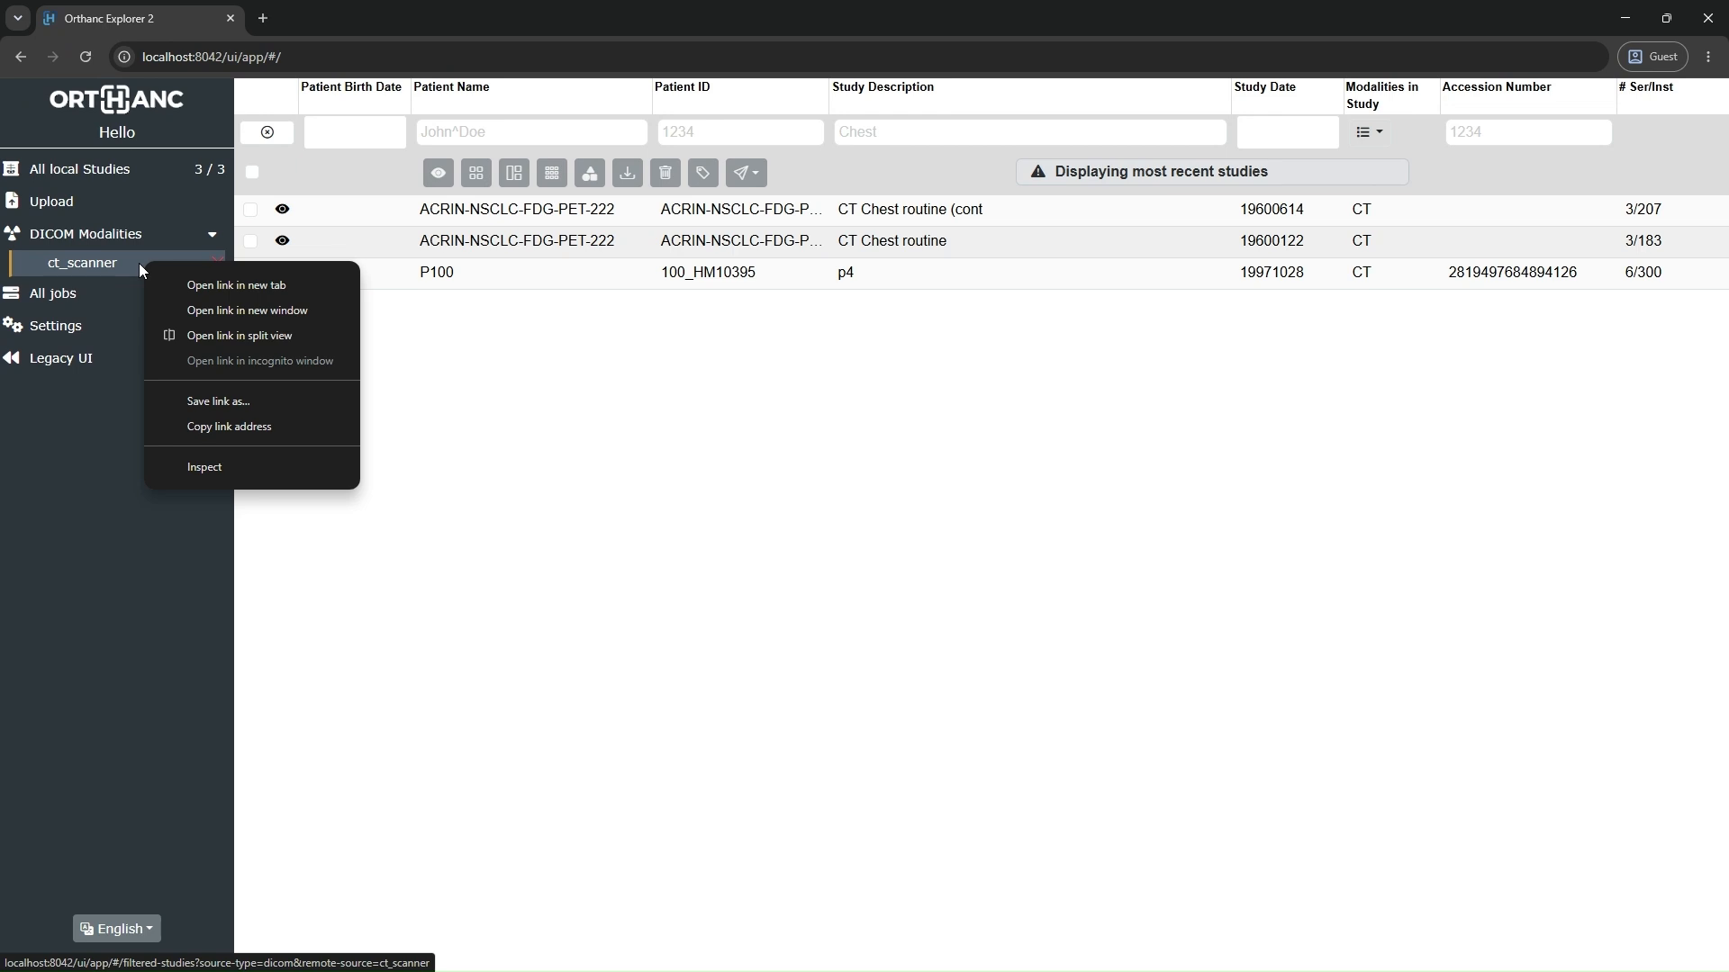
left_click(108, 269)
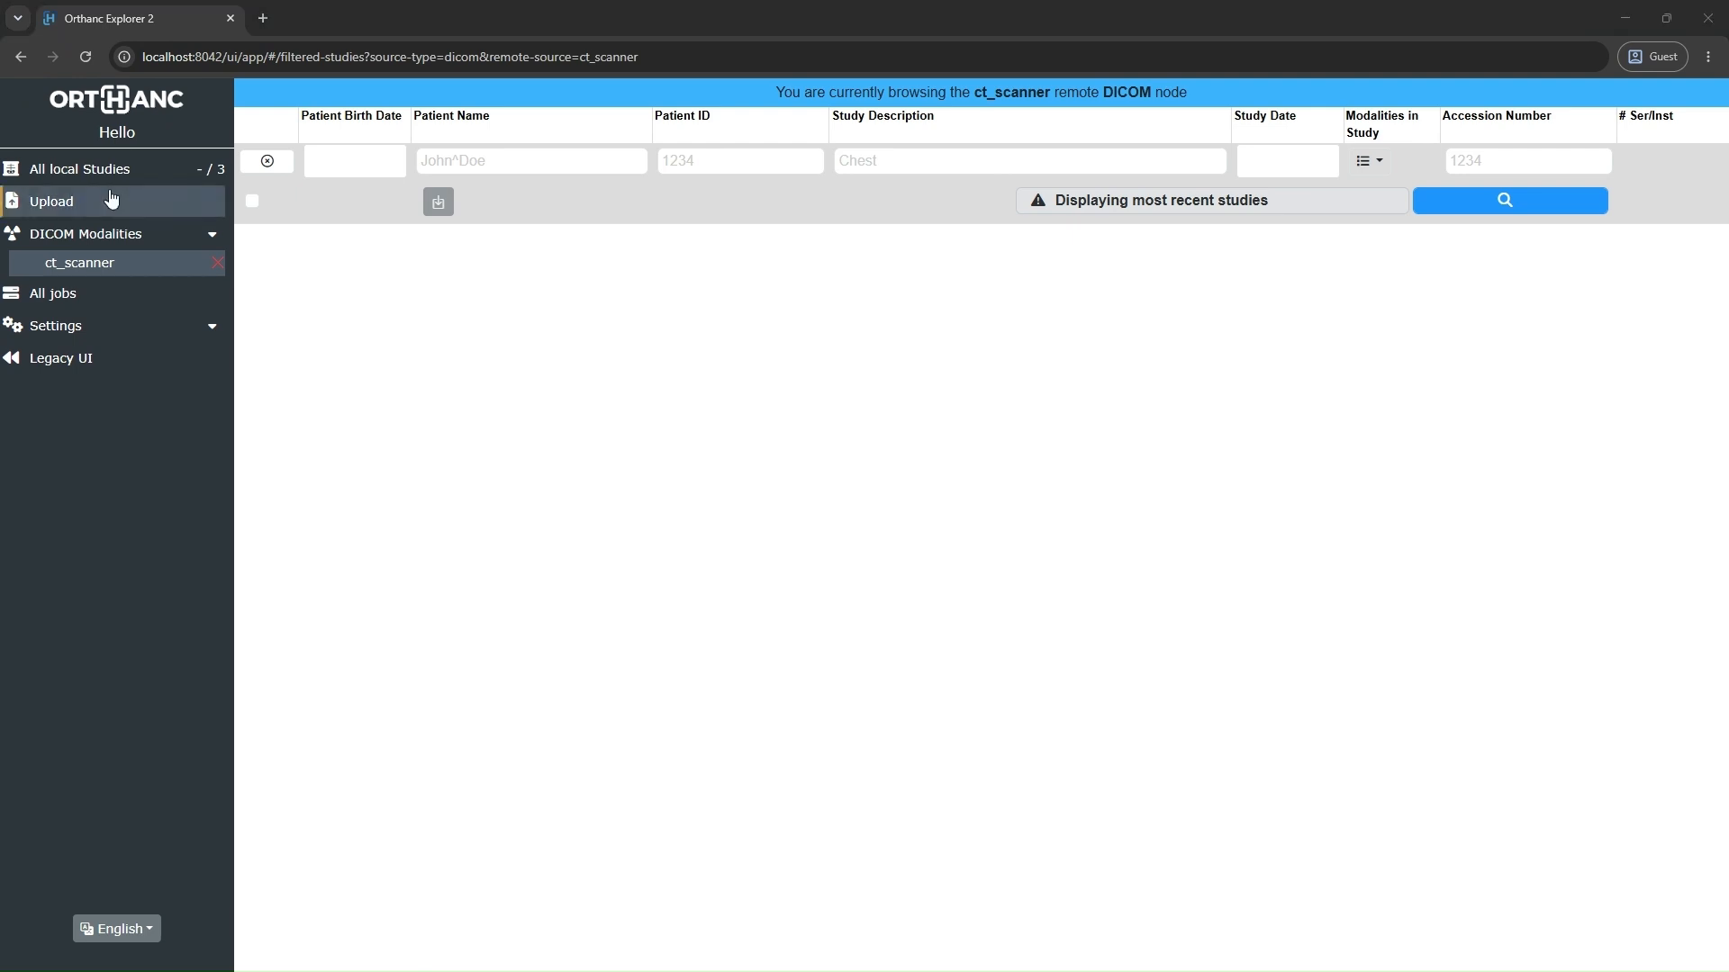
Step: Return to orthanc.json in Notepad and review the Name, StorageDirectory, HttpServerEnabled, OrthancExplorerEnabled and DicomServerEnabled settings
mouse_move(1018, 970)
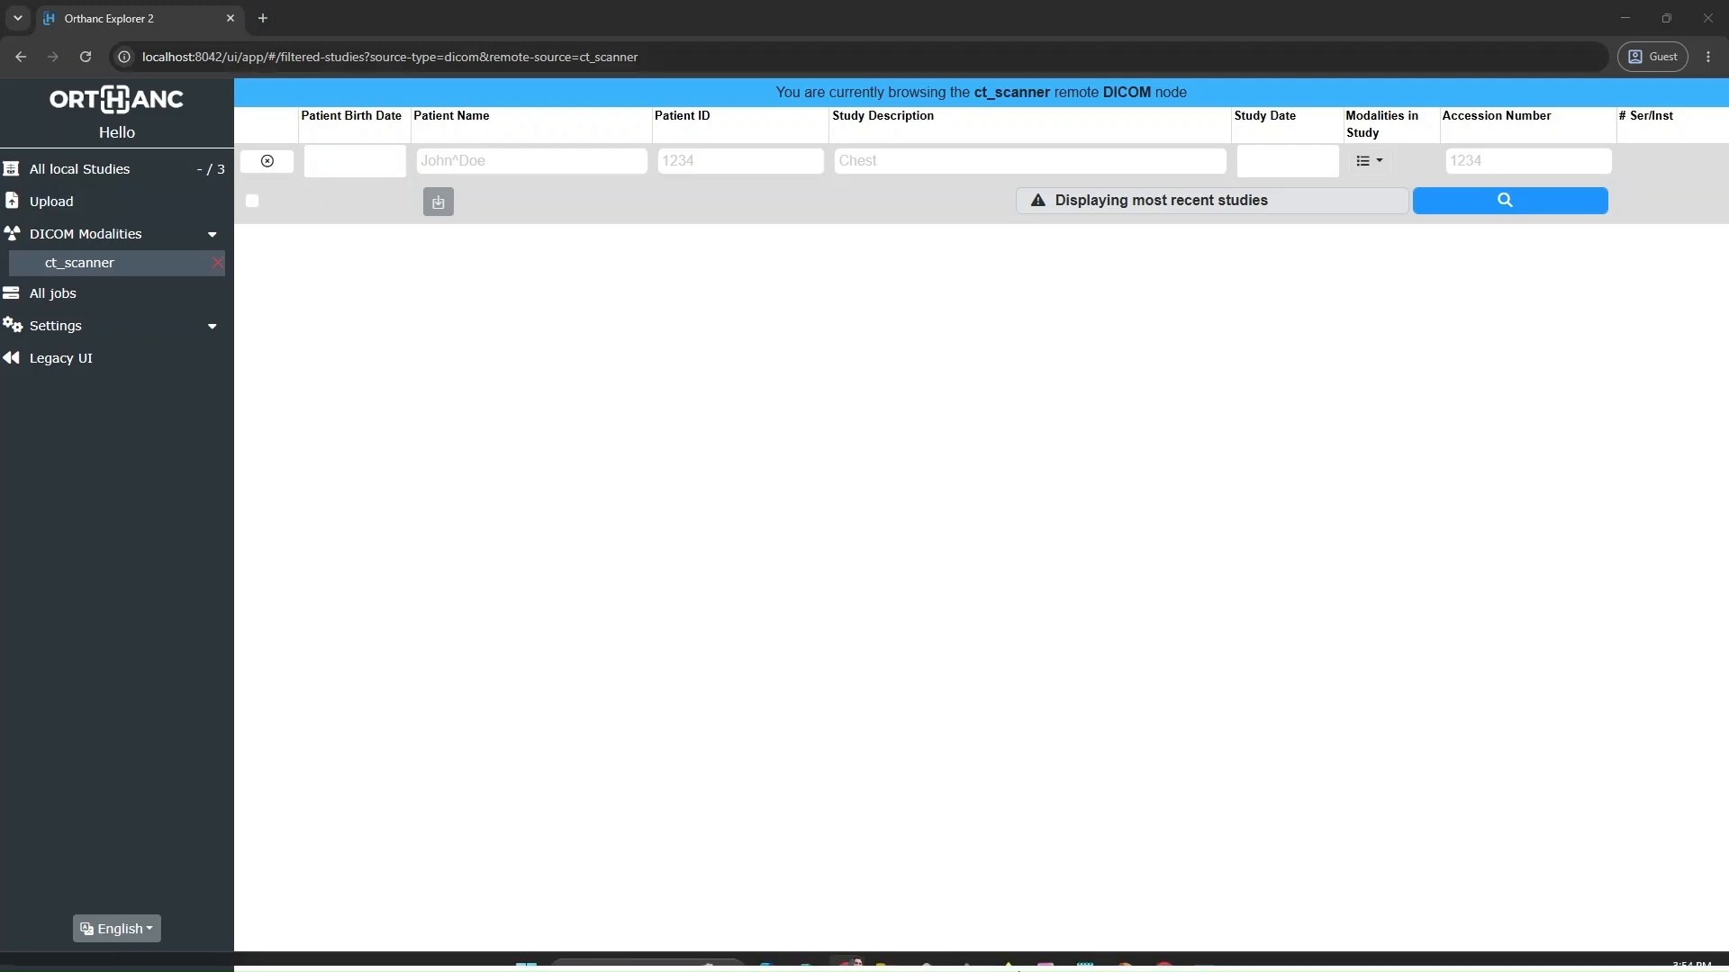
left_click(1088, 956)
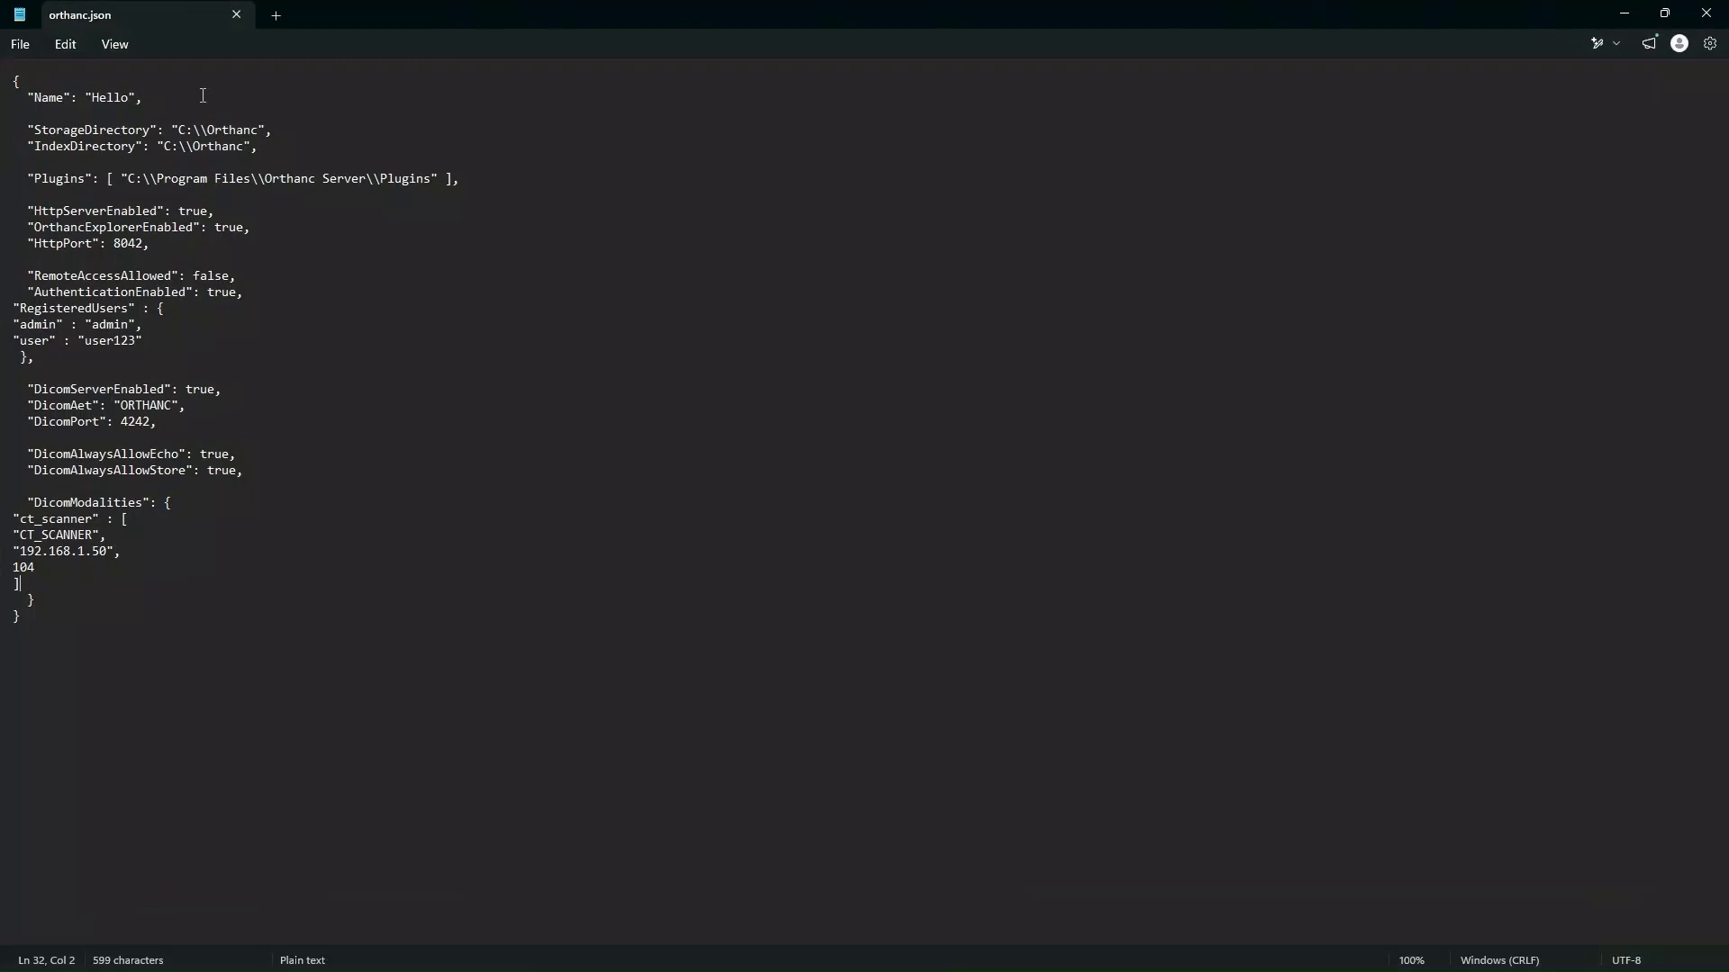
left_click_drag(90, 96, 145, 96)
left_click_drag(172, 130, 276, 129)
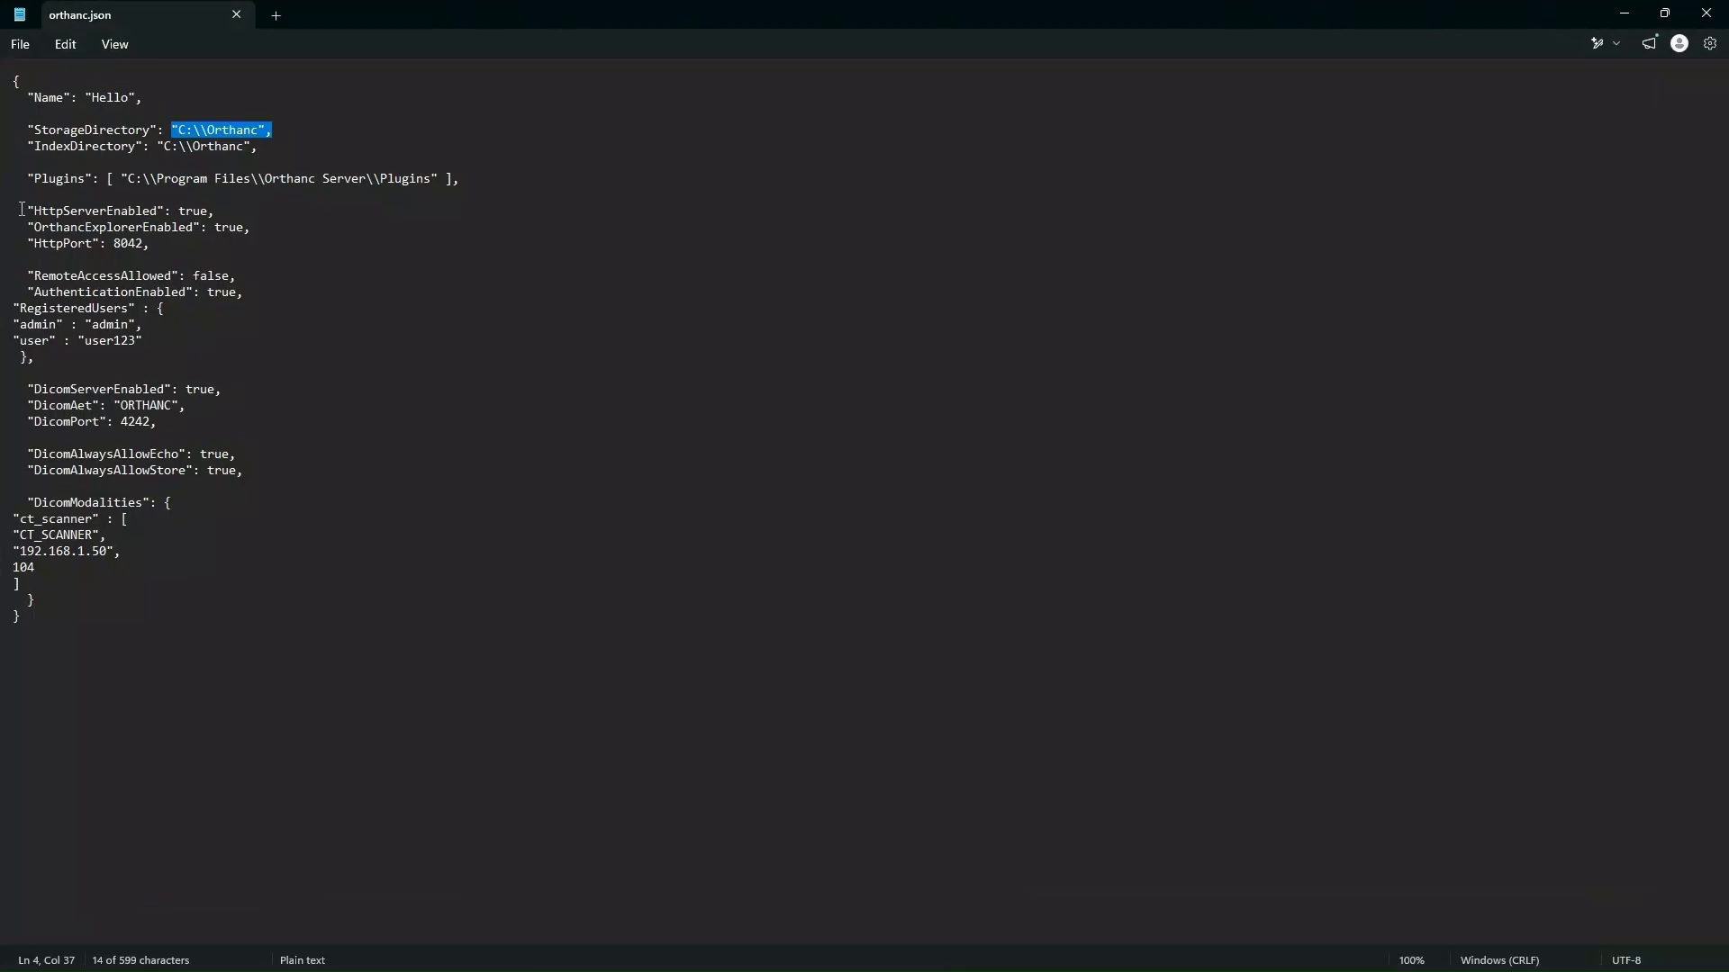
left_click_drag(22, 209, 195, 222)
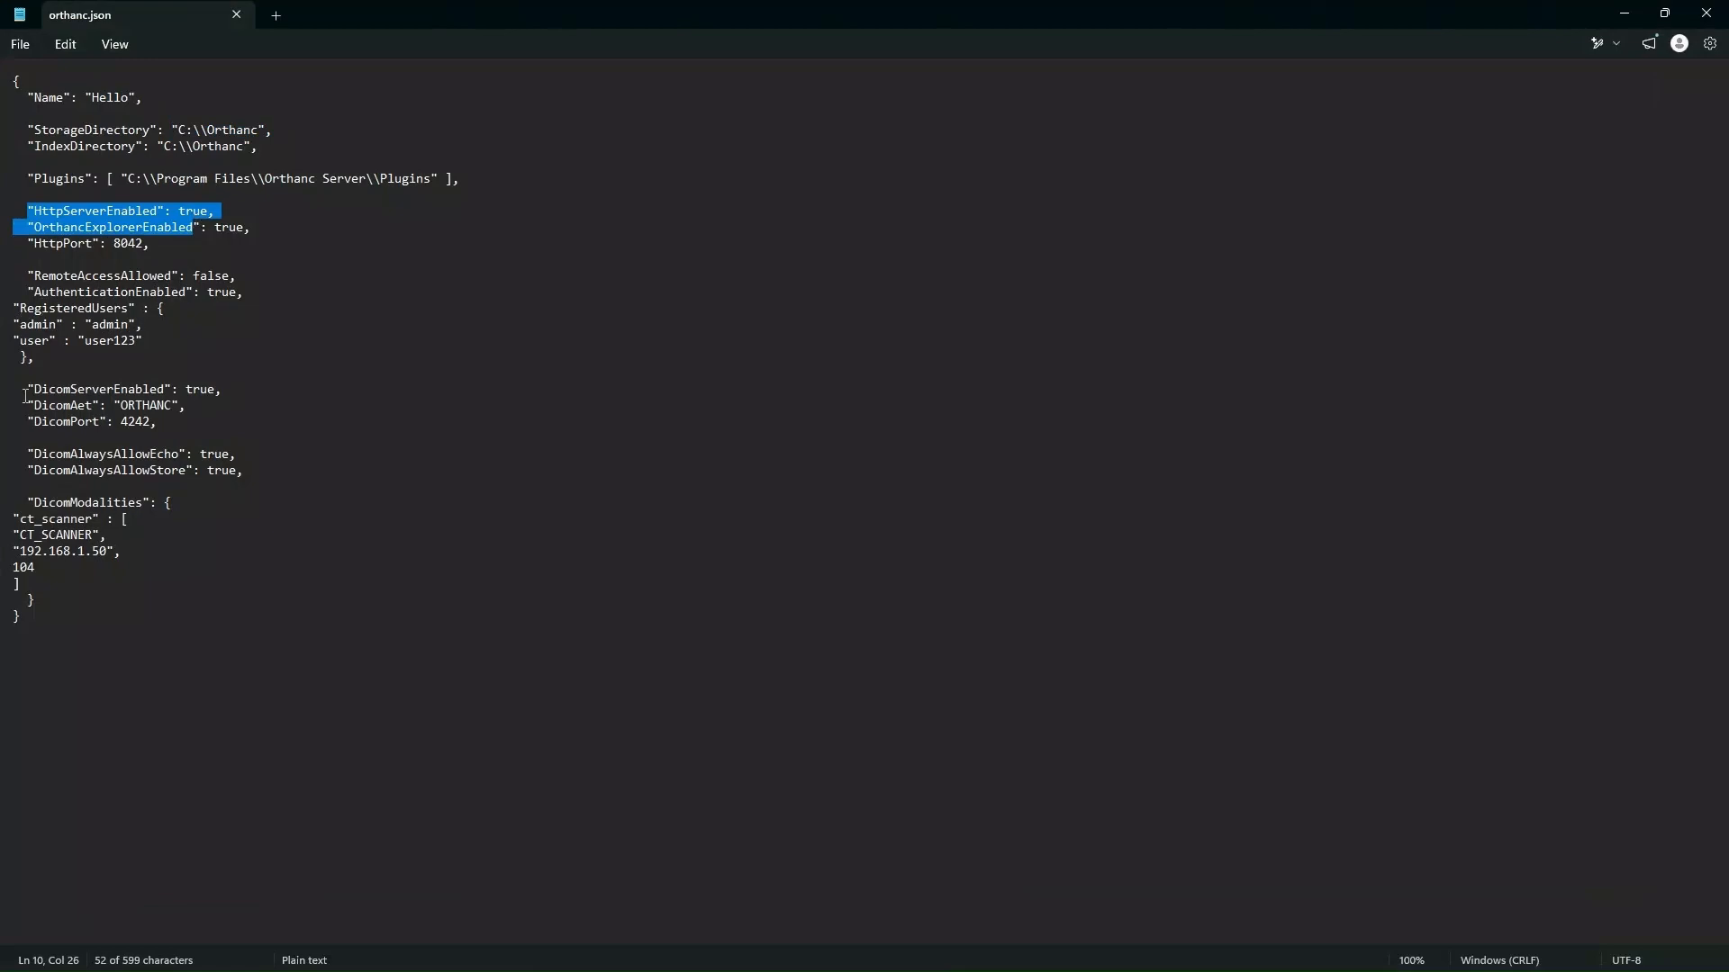
left_click_drag(27, 393, 225, 393)
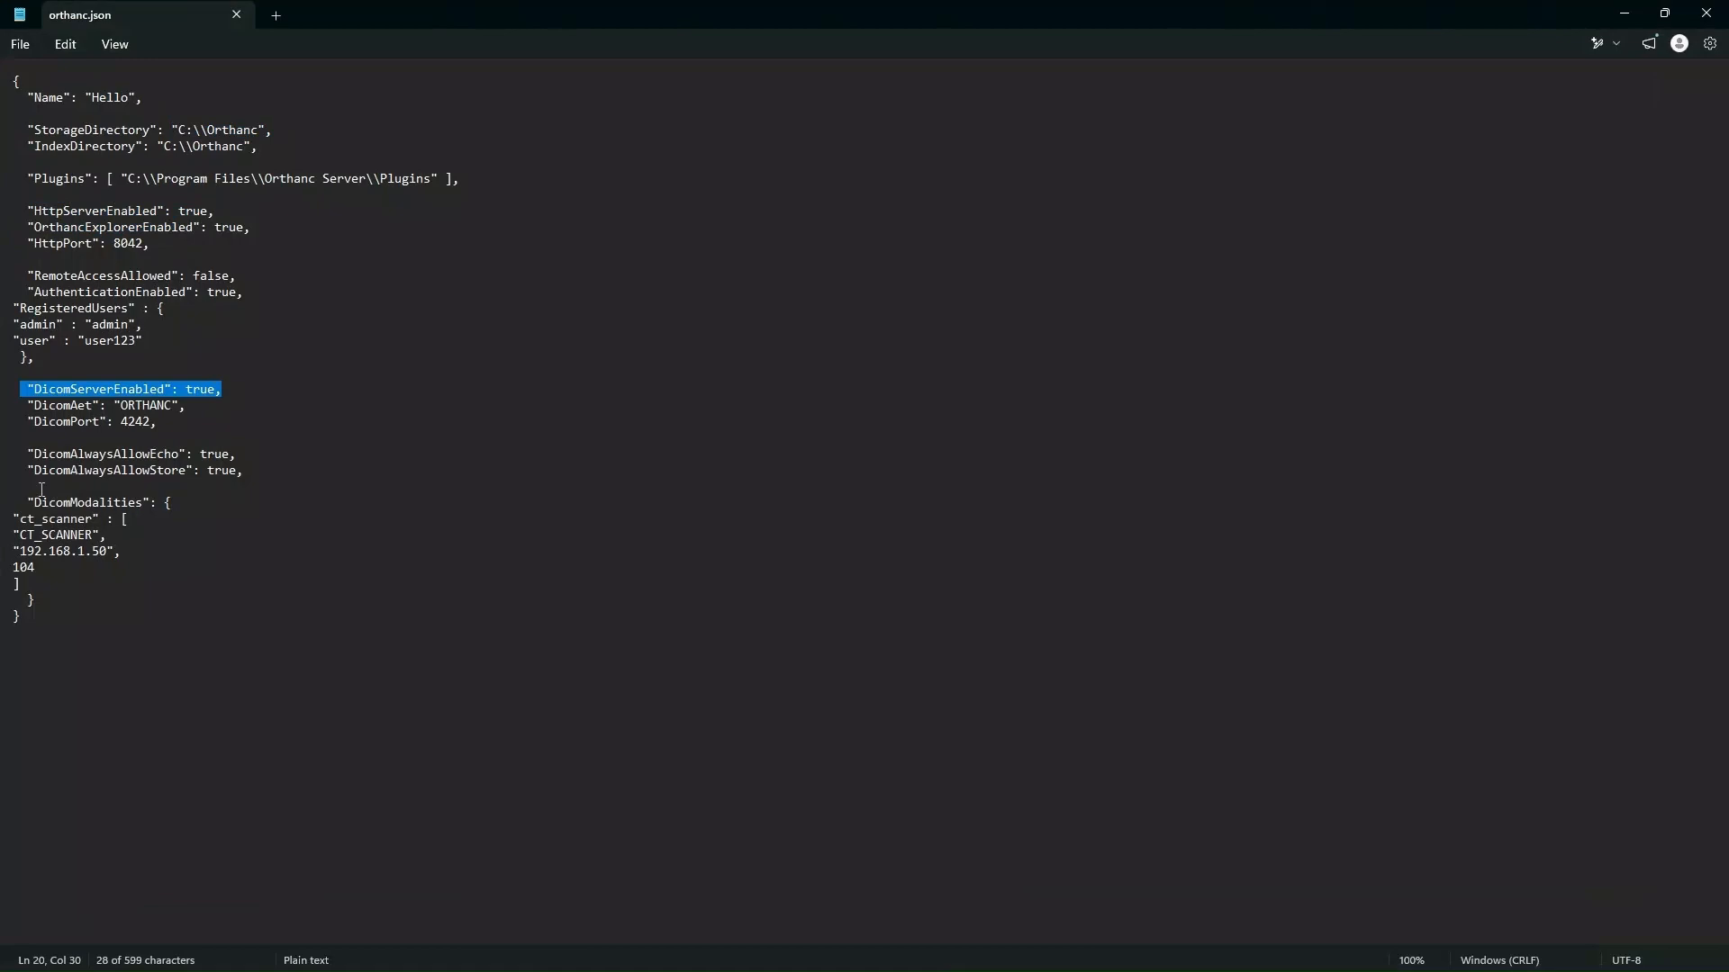
left_click(276, 433)
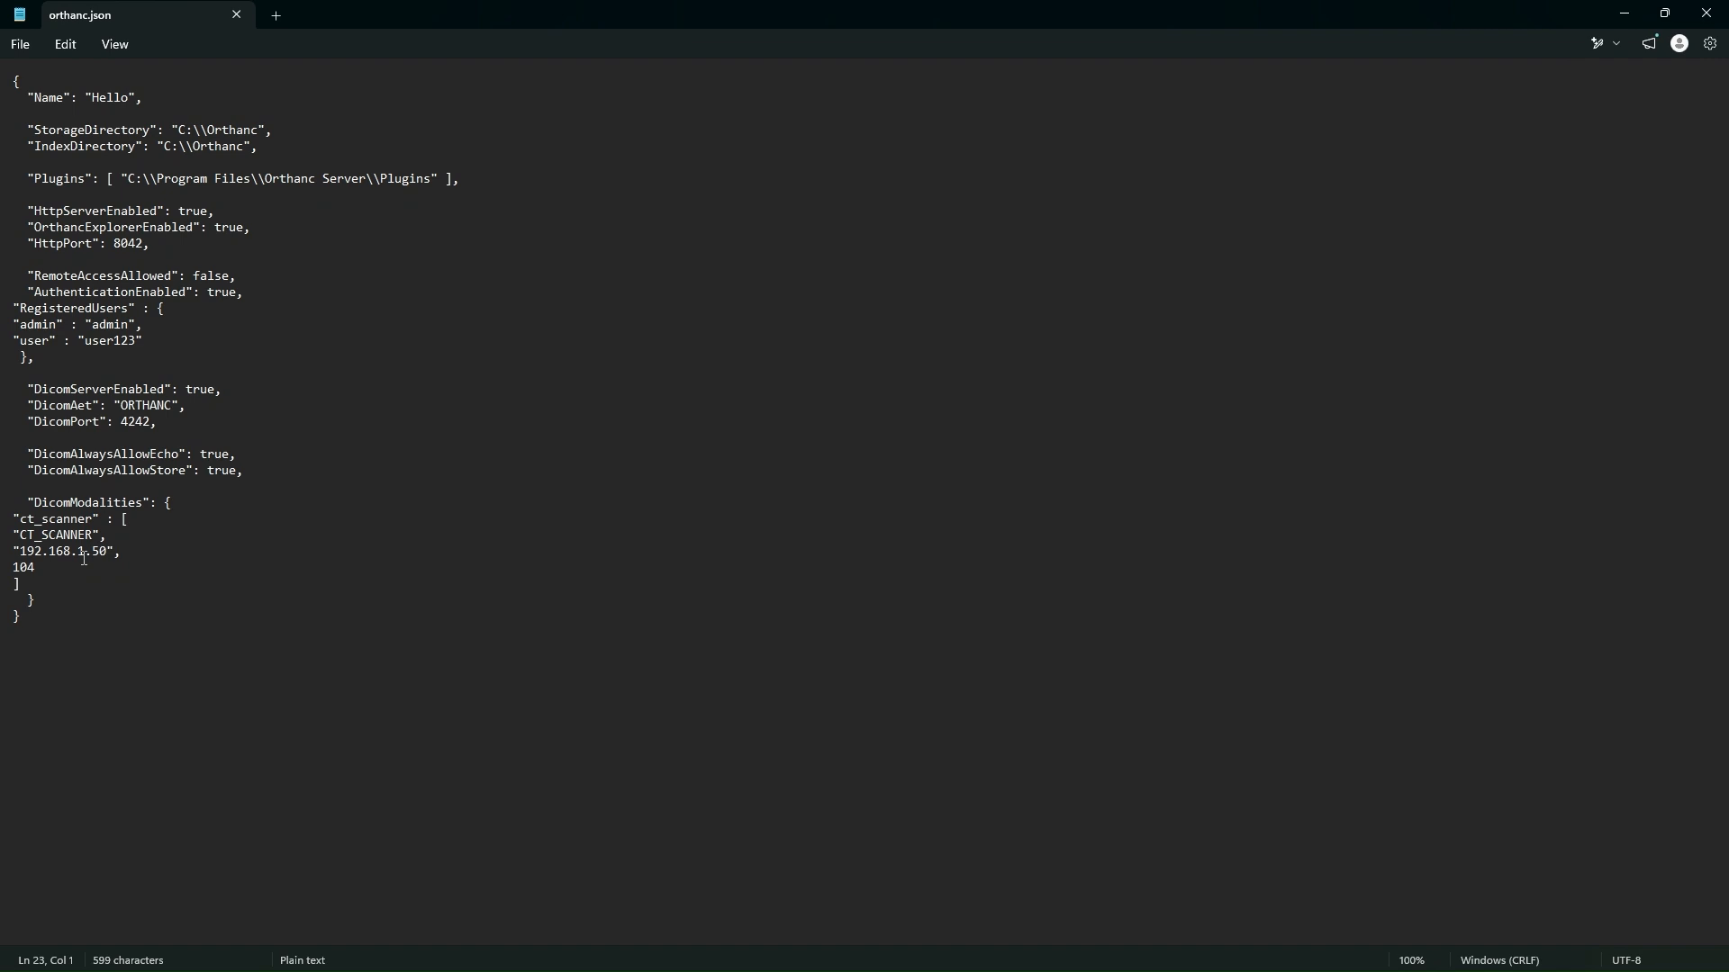
key("alt+Tab")
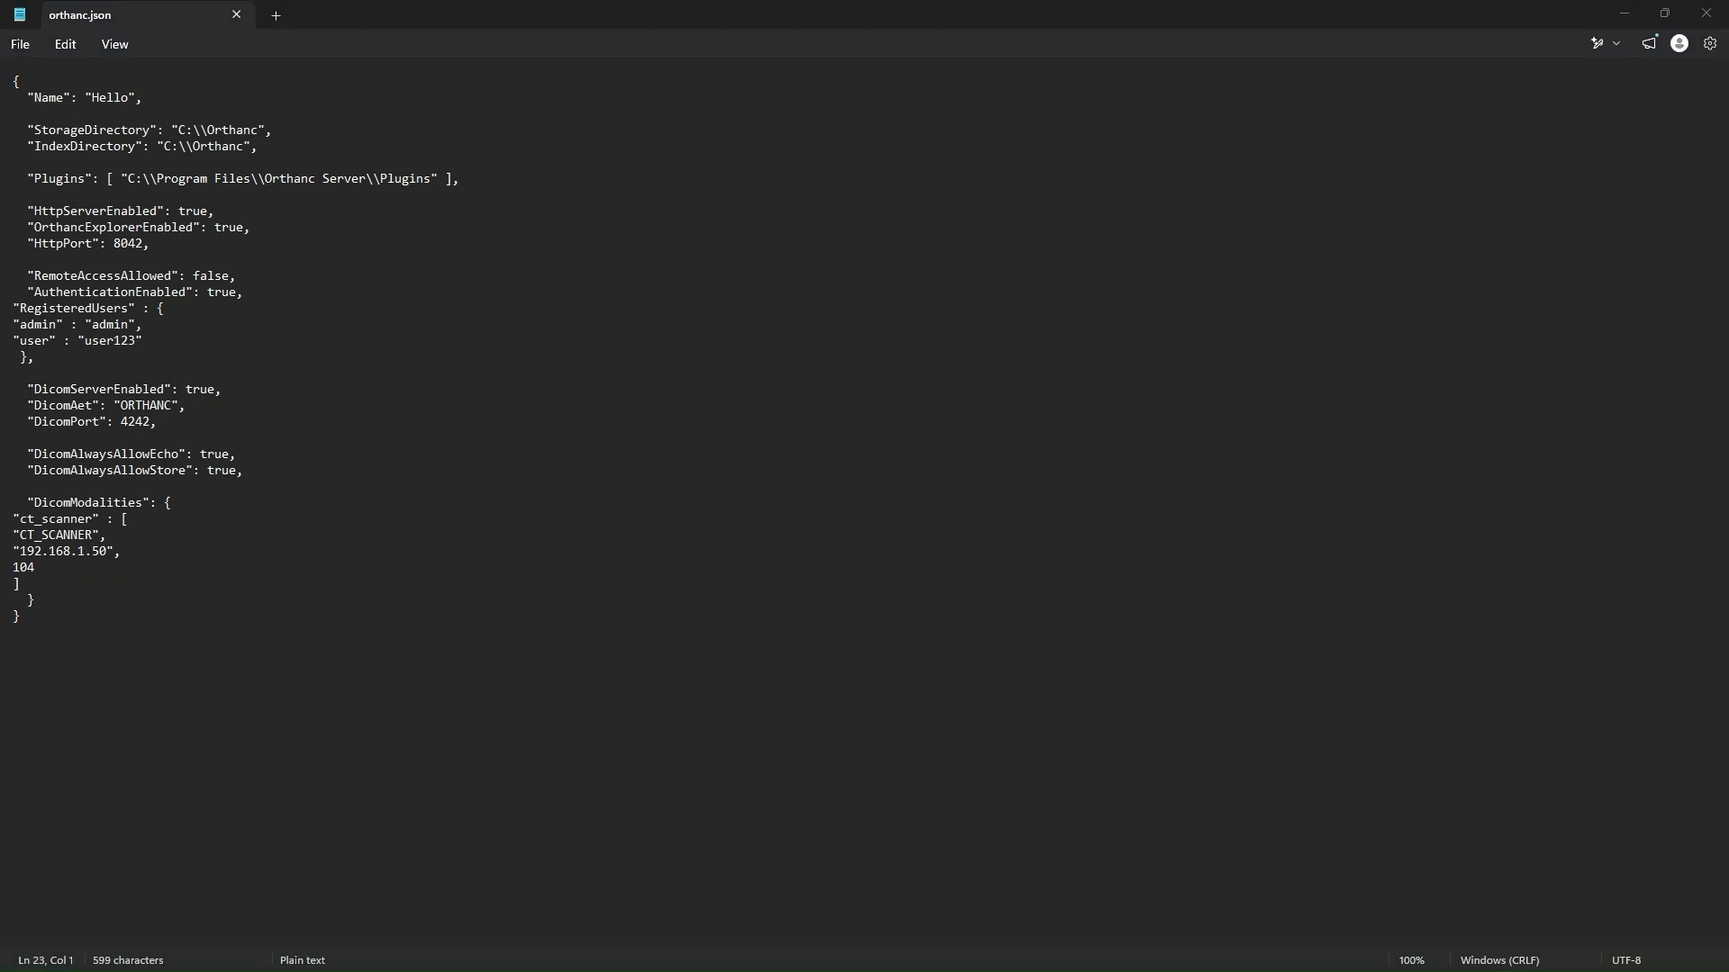